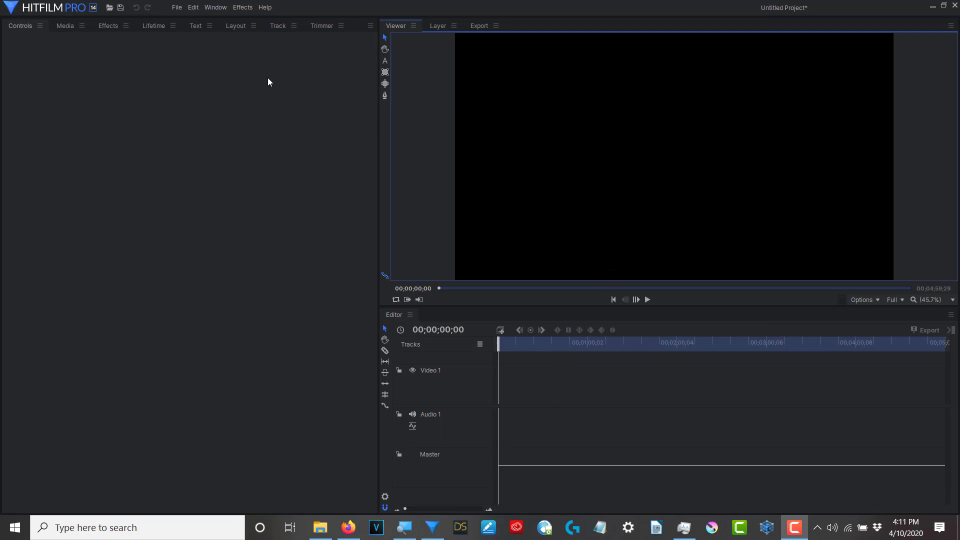
Create a composite shot named Rasengan A with a frame rate of 60
left_click(65, 26)
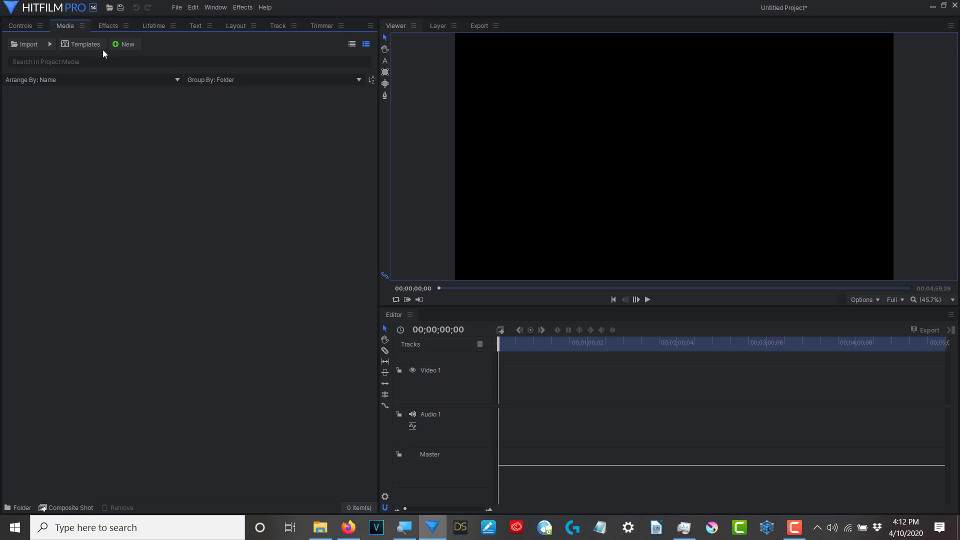
left_click(116, 45)
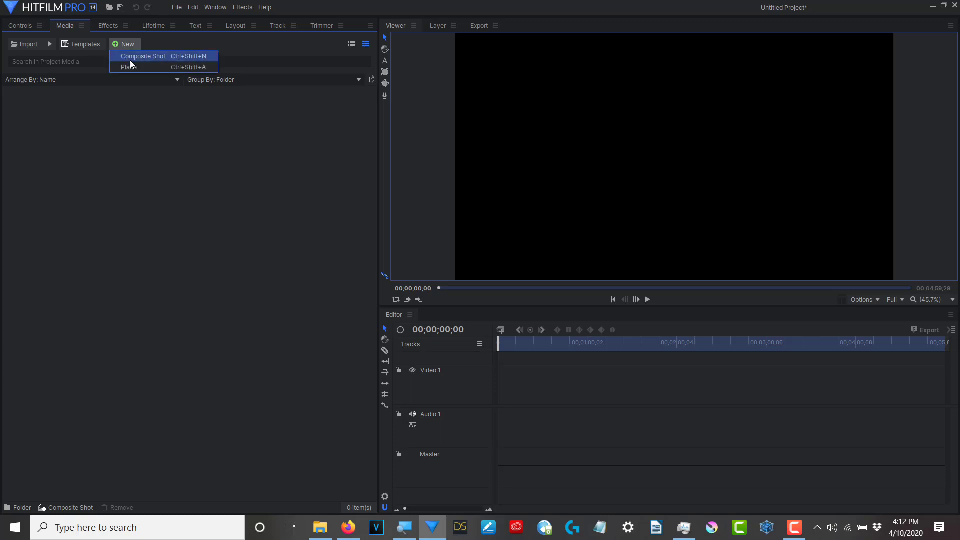
left_click(142, 57)
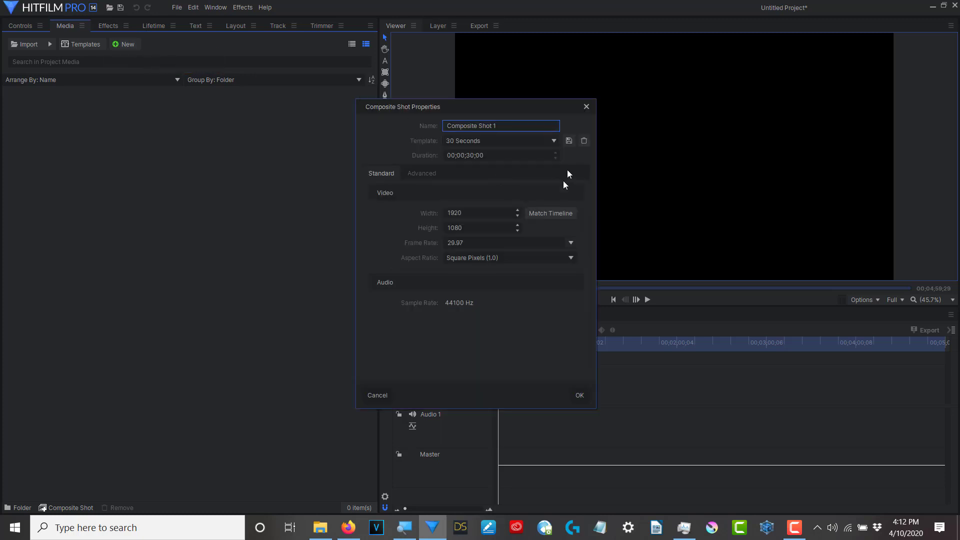
left_click(571, 243)
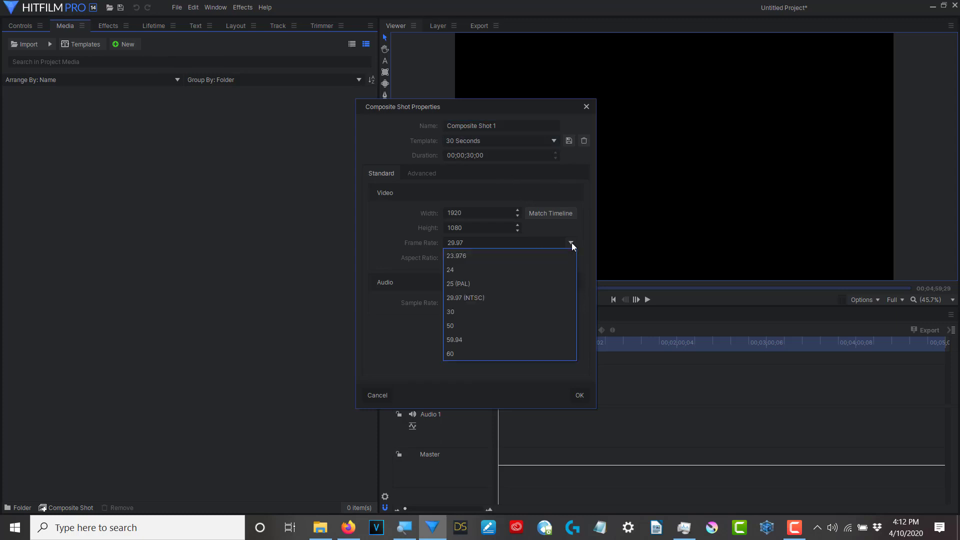
left_click(452, 354)
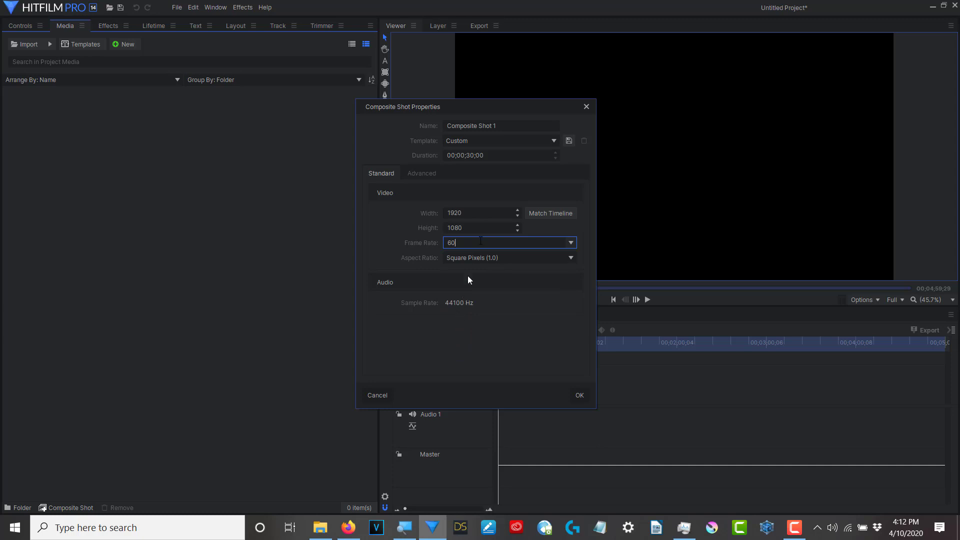
triple_click(510, 122)
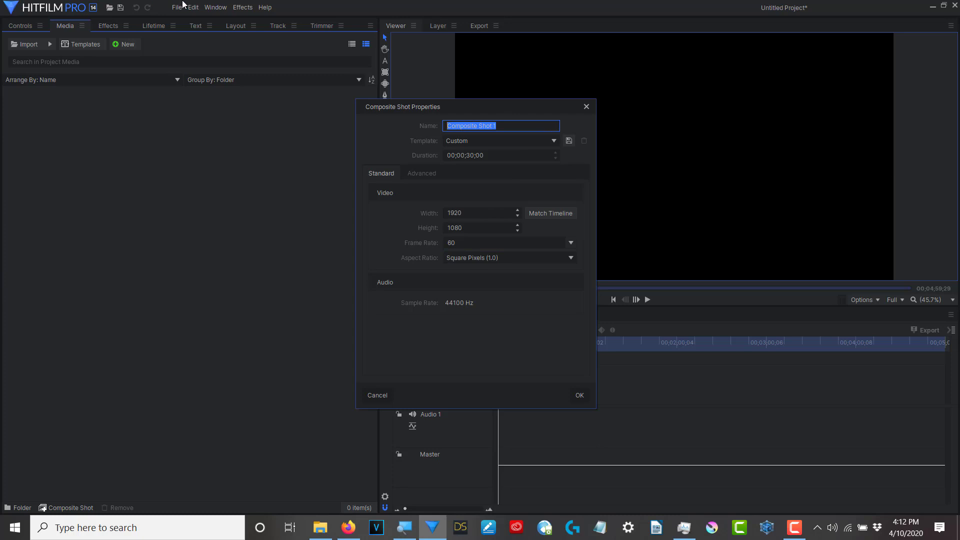
type("Rase")
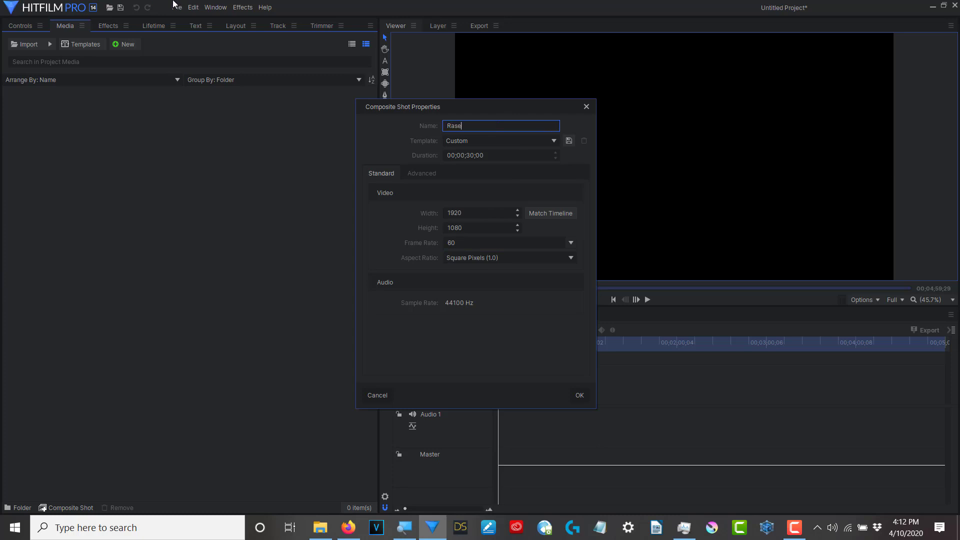
type("ngan A")
left_click(582, 395)
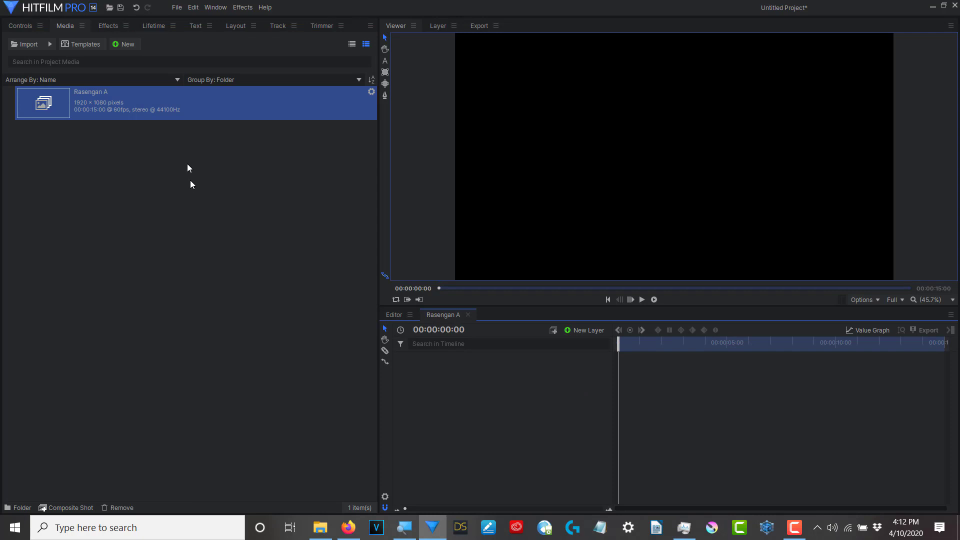
Add a Particle Simulator from the favorite effects to the composite shot and rename its layer Rasengan Start
left_click(106, 26)
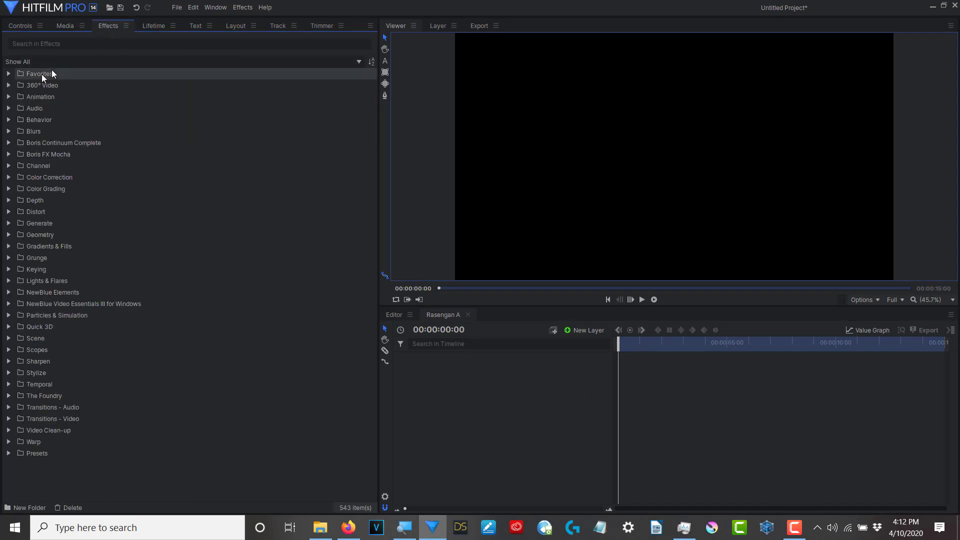
left_click(9, 75)
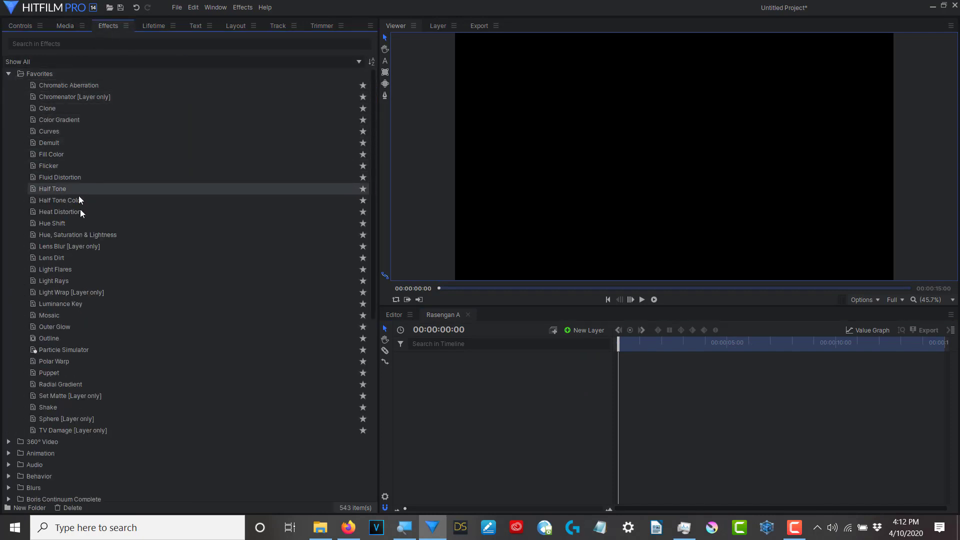
left_click_drag(74, 350, 478, 380)
right_click(489, 359)
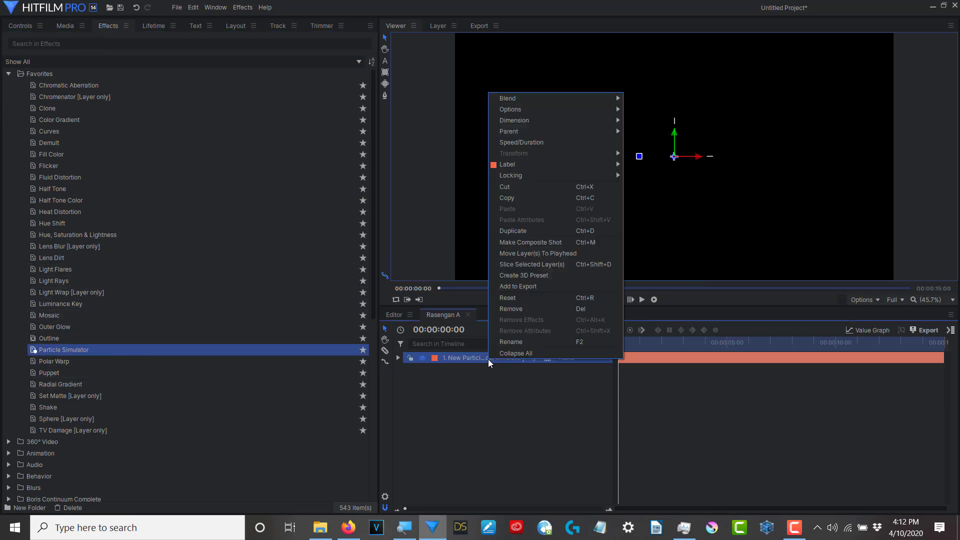
left_click(500, 342)
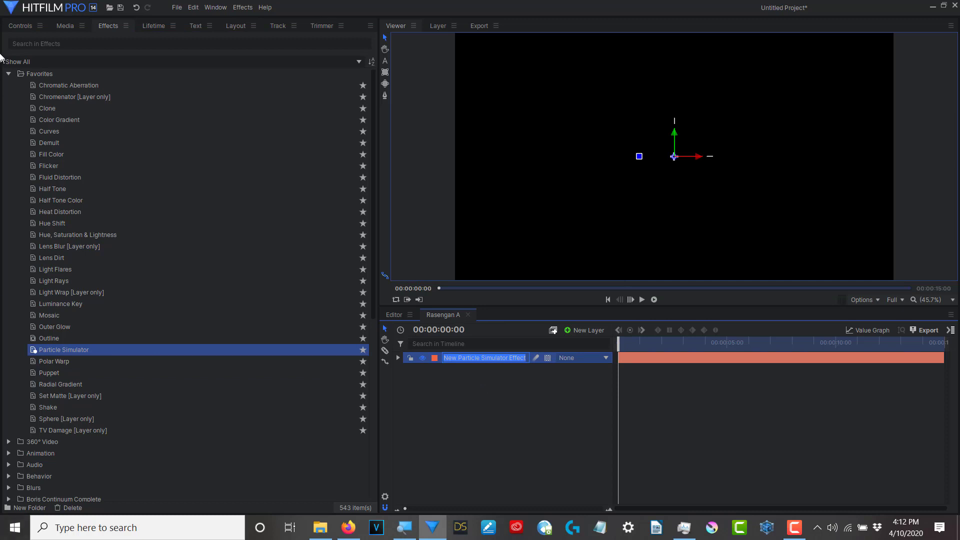
type("Ra")
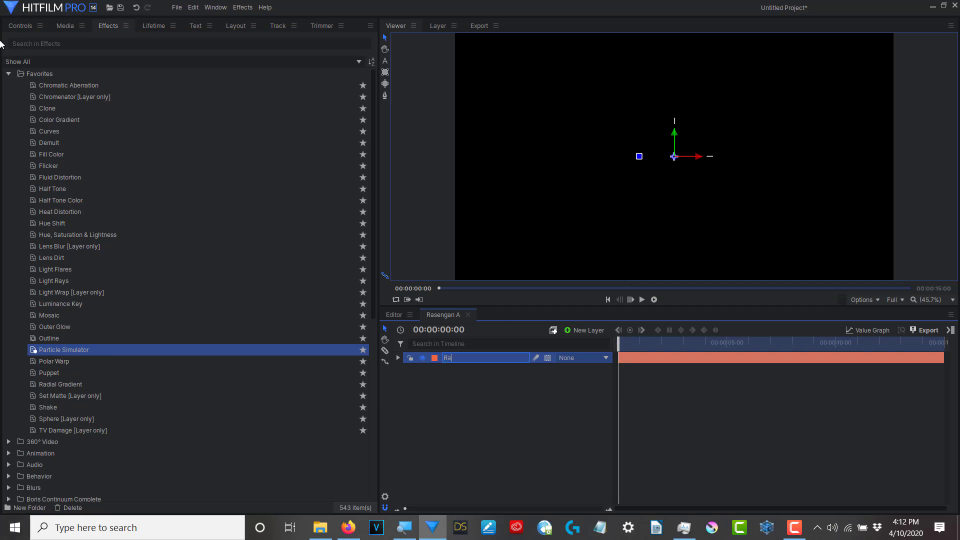
type("sengan Start")
key("Return")
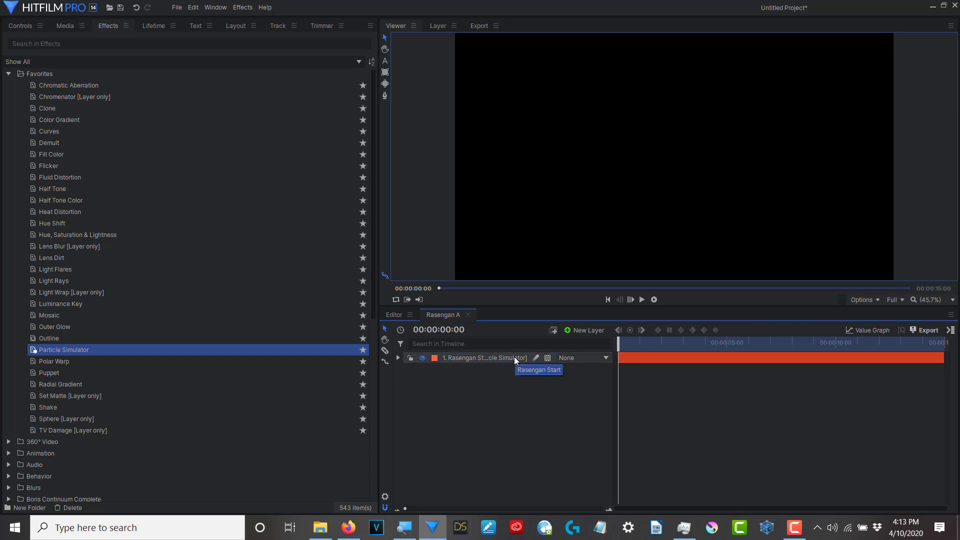
Delete the default particle system from the emitter of the Rasengan Start layer
left_click(493, 358)
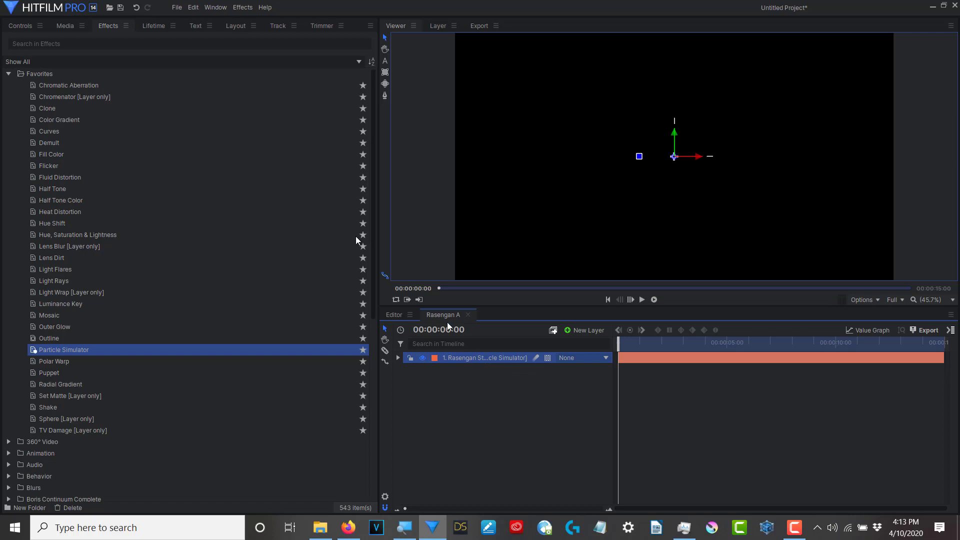
left_click(22, 23)
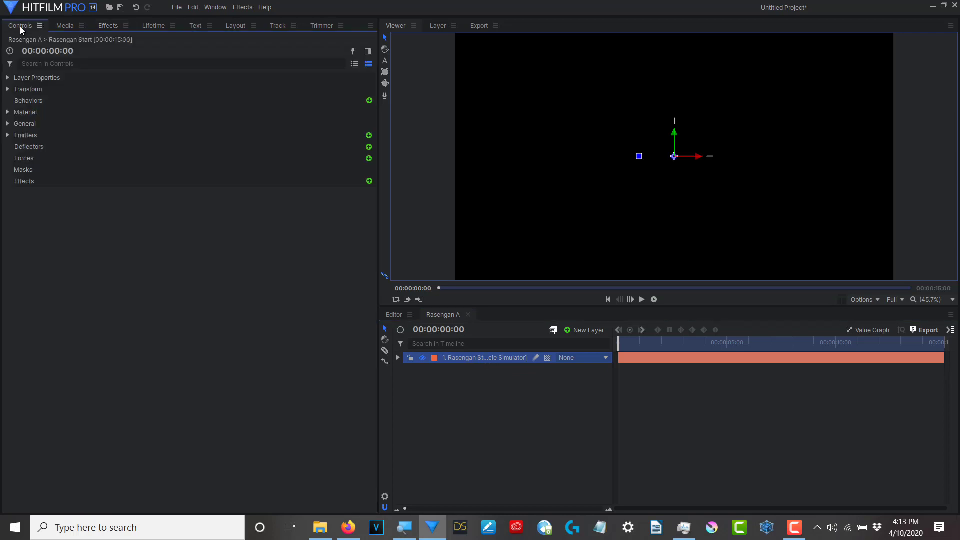
left_click(7, 135)
left_click(17, 147)
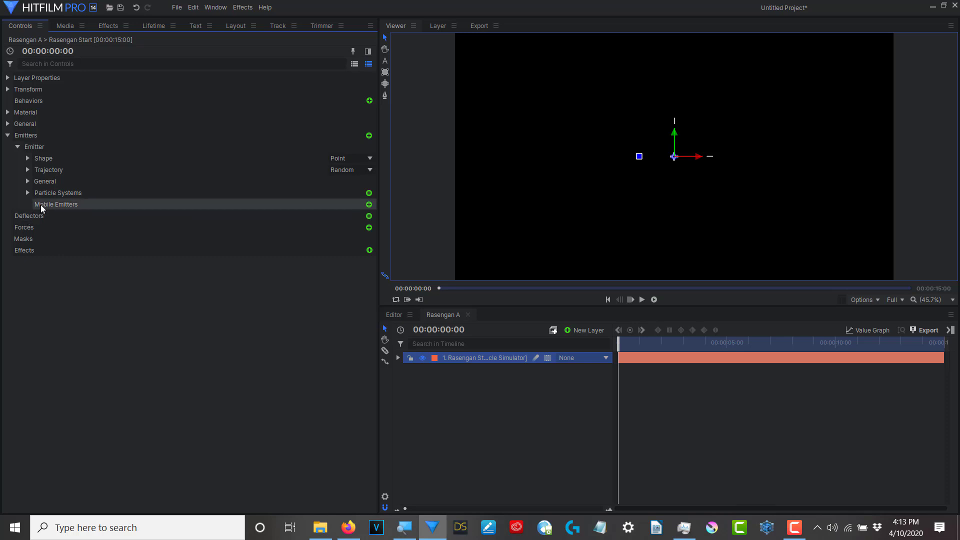
left_click(26, 191)
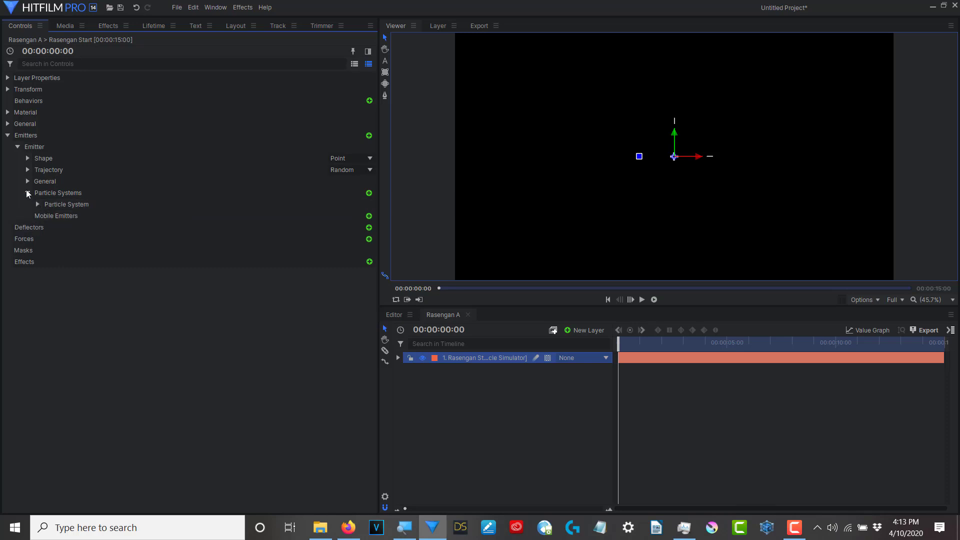
left_click(67, 203)
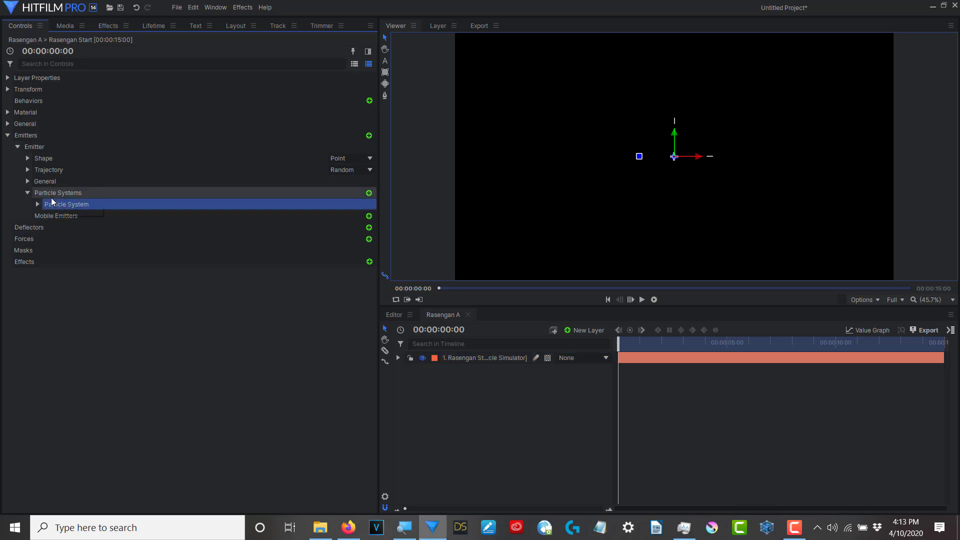
key("Delete")
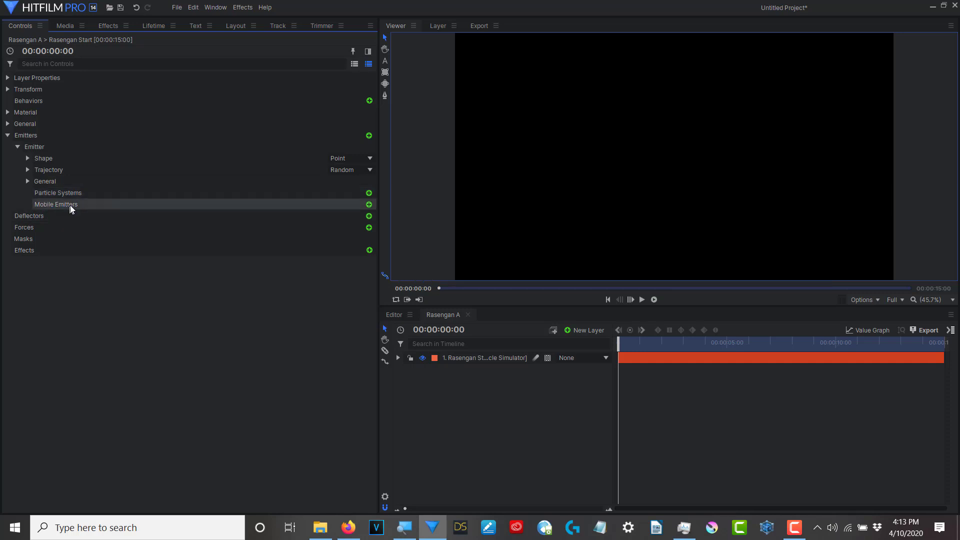
Add a mobile emitter to the emitter and look over its particle system and appearance settings
left_click(70, 205)
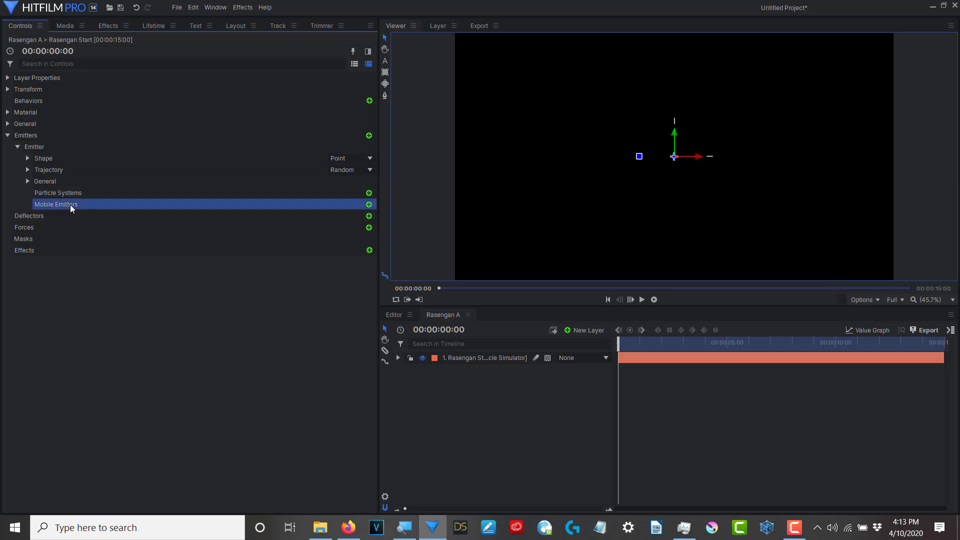
left_click(369, 204)
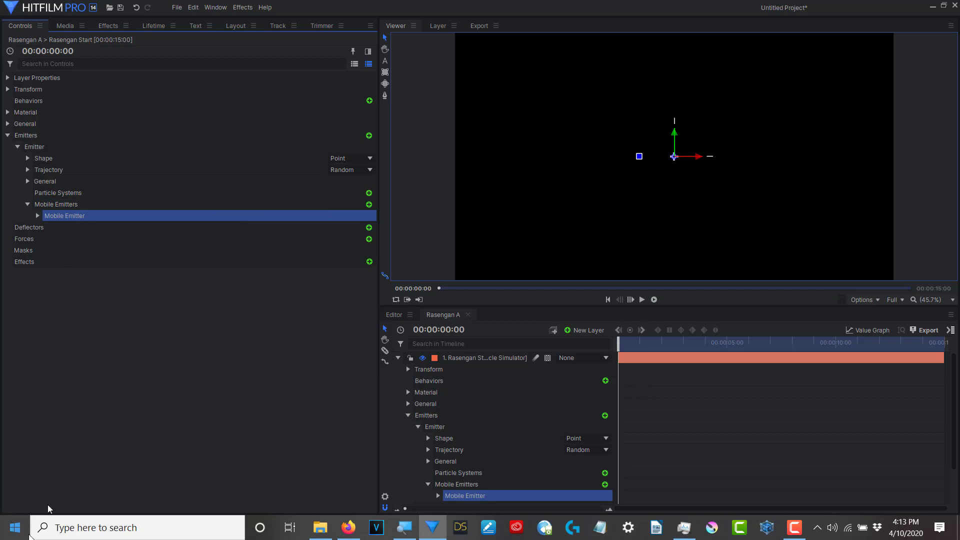
left_click(38, 215)
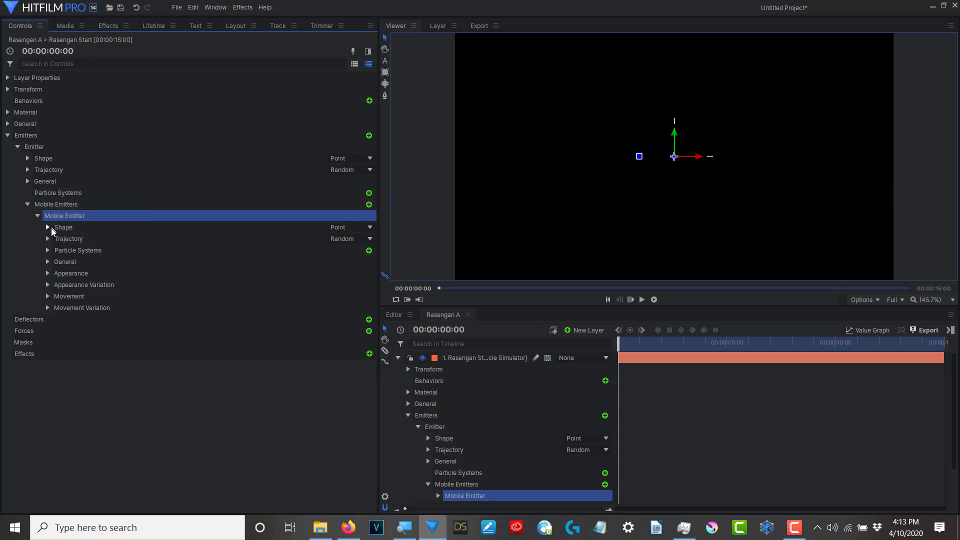
left_click(44, 248)
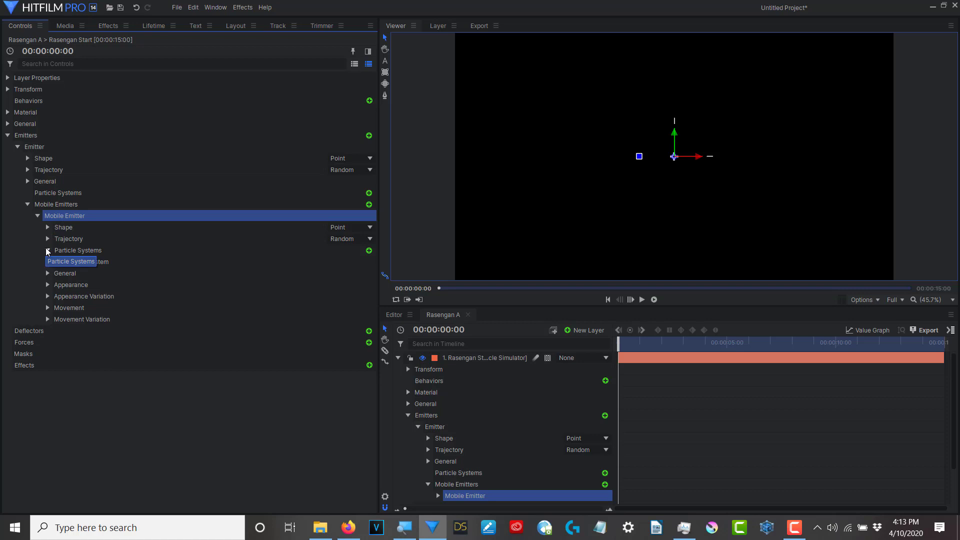
left_click(58, 262)
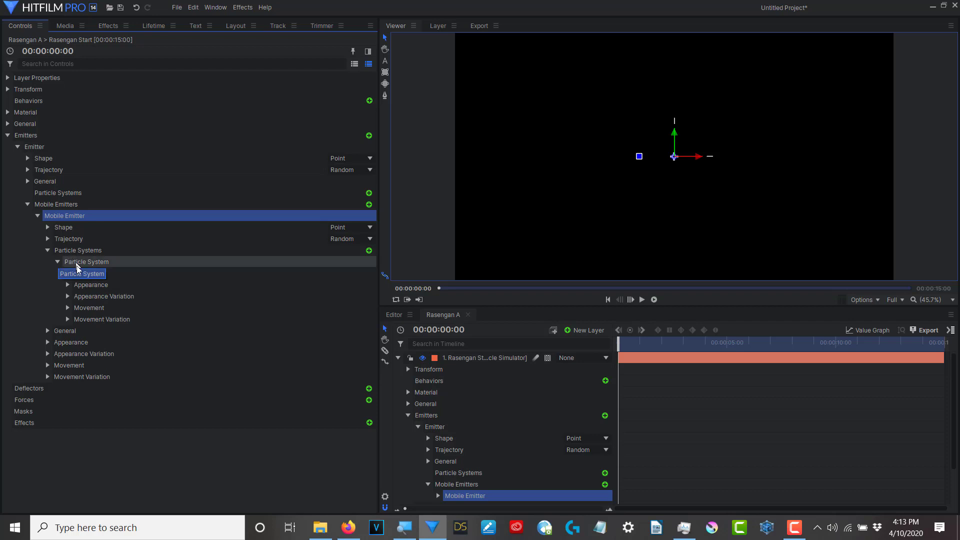
left_click(48, 250)
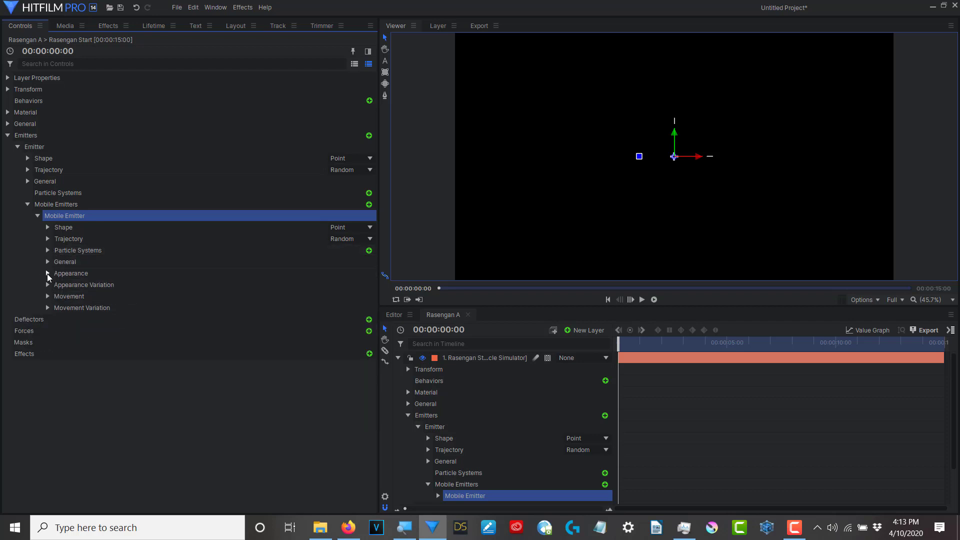
left_click(48, 273)
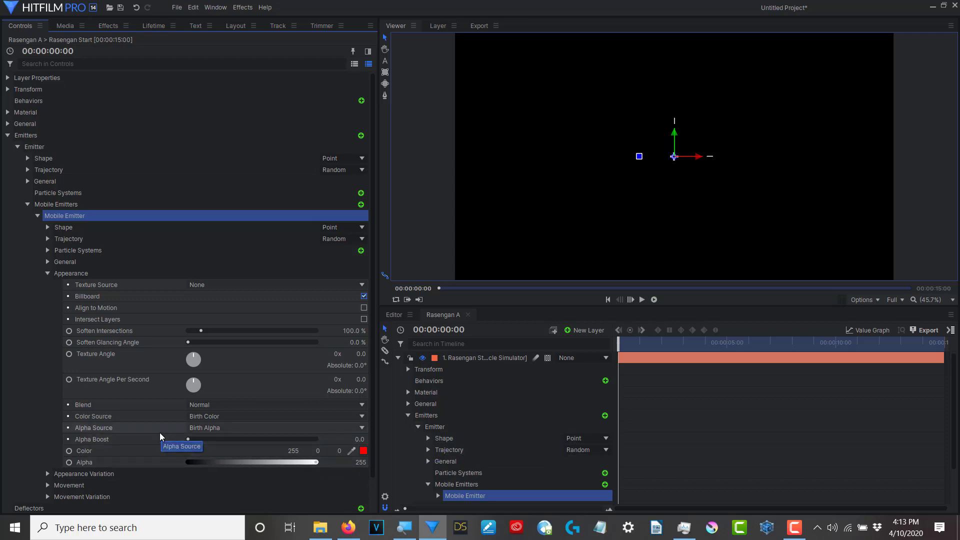
Set the mobile emitter's Particles Per Second to 4 in its general properties
left_click(49, 263)
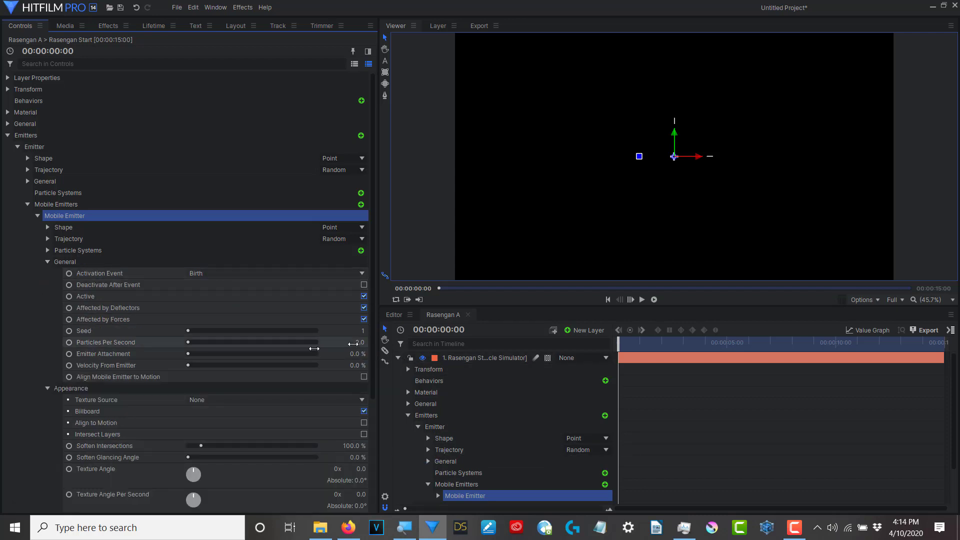
left_click(71, 342)
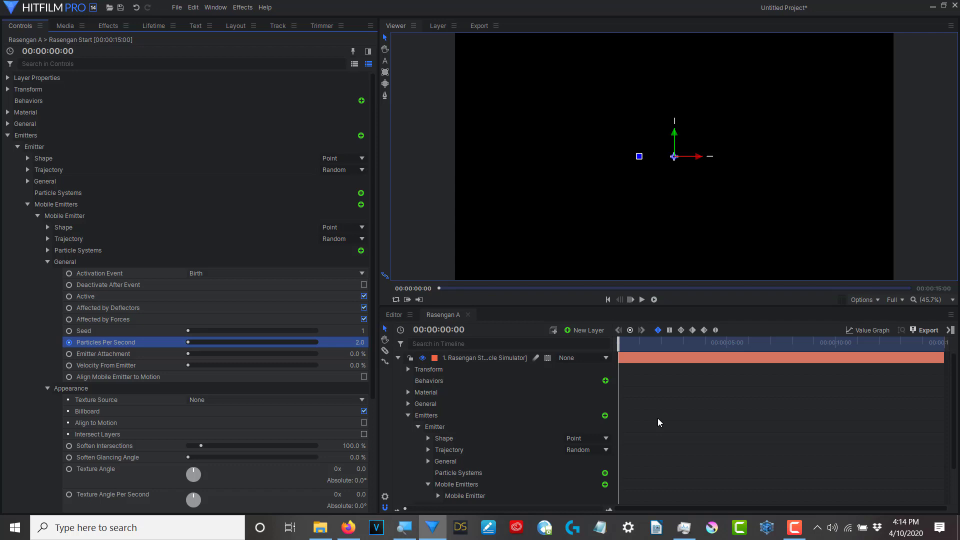
left_click(352, 341)
type("4")
key("Return")
Keyframe the mobile emitter's Active property on at the start and off at 00:00:02:00
left_click(69, 296)
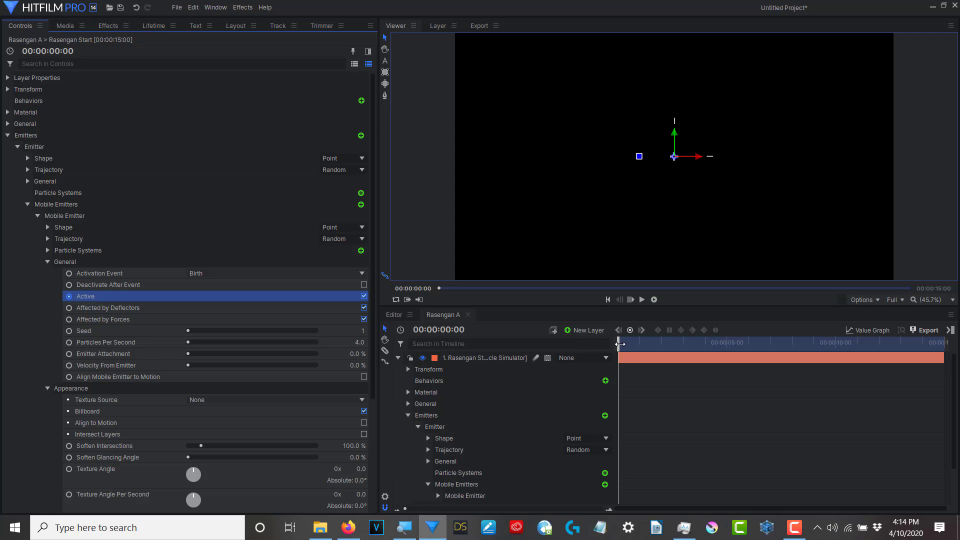
left_click_drag(620, 343, 662, 346)
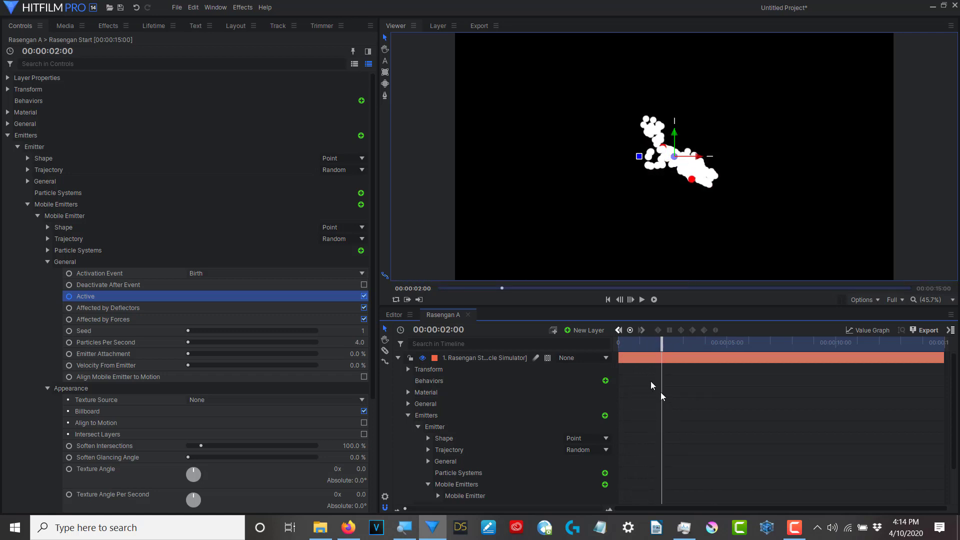
left_click(364, 297)
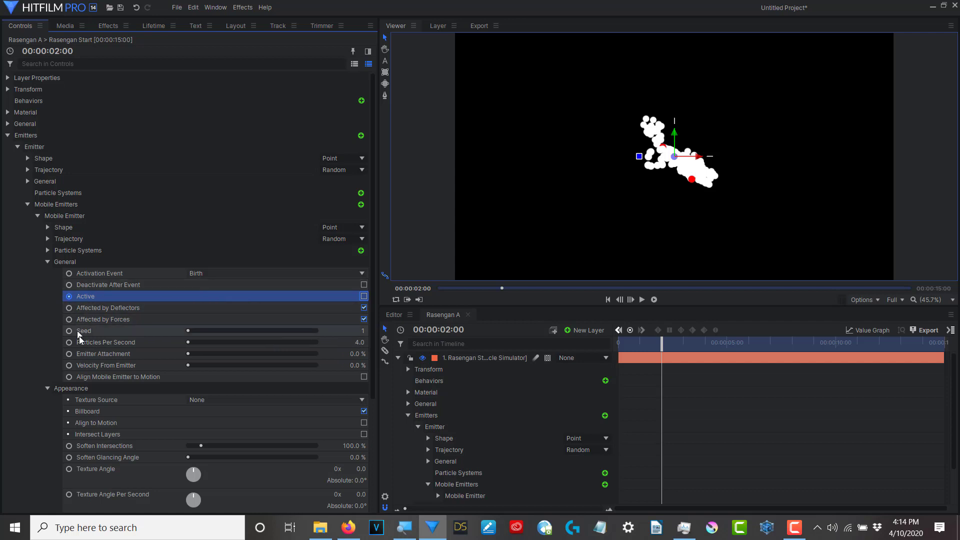
Set the Life of the mobile emitter to 60 s in its movement properties
scroll(82, 430, "down", 3)
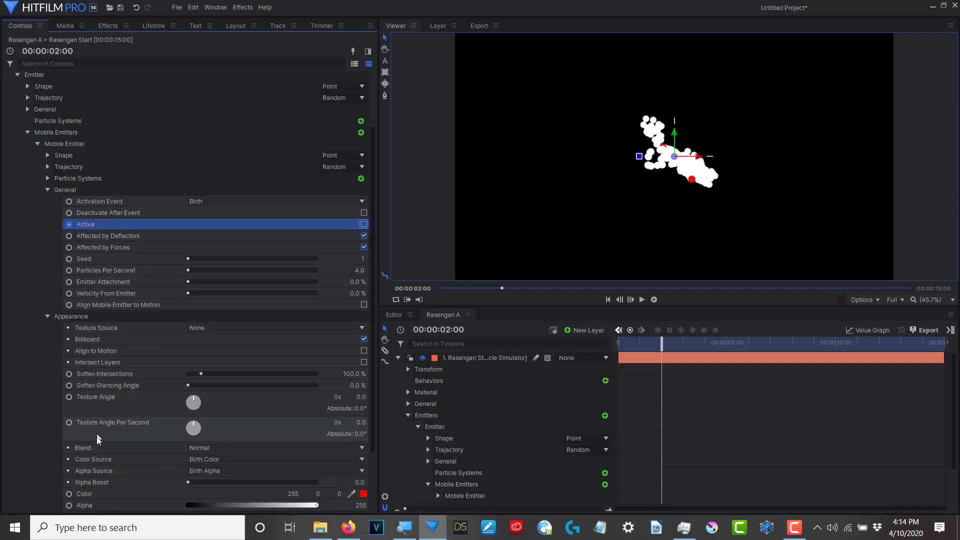
scroll(97, 437, "down", 3)
left_click(49, 457)
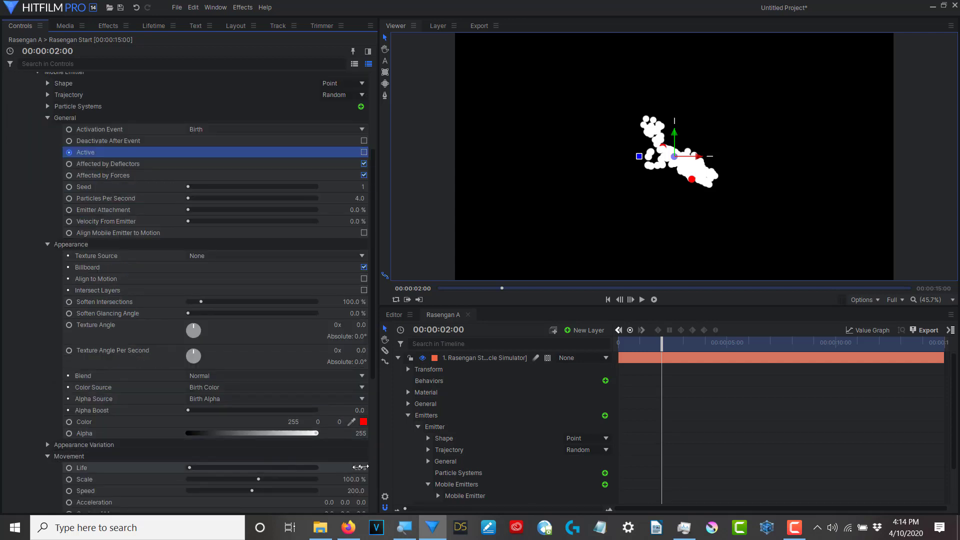
left_click_drag(357, 468, 480, 468)
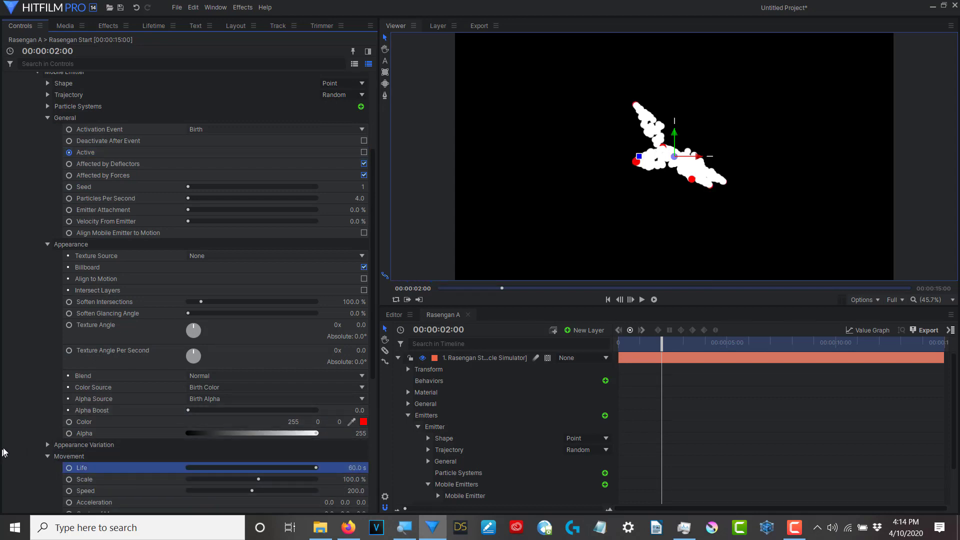
Set the mobile emitter's Speed to 0 in its movement properties
left_click(357, 491)
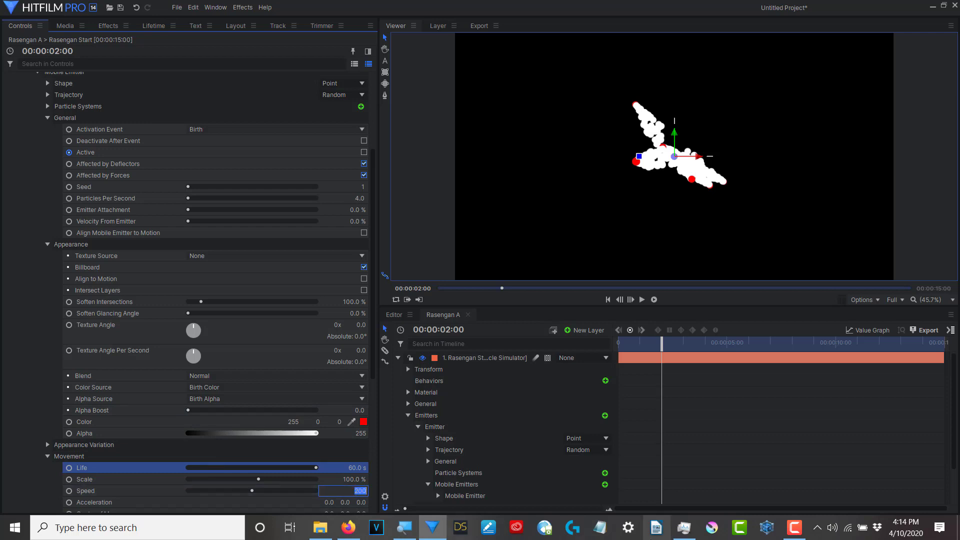
type("0")
key("Return")
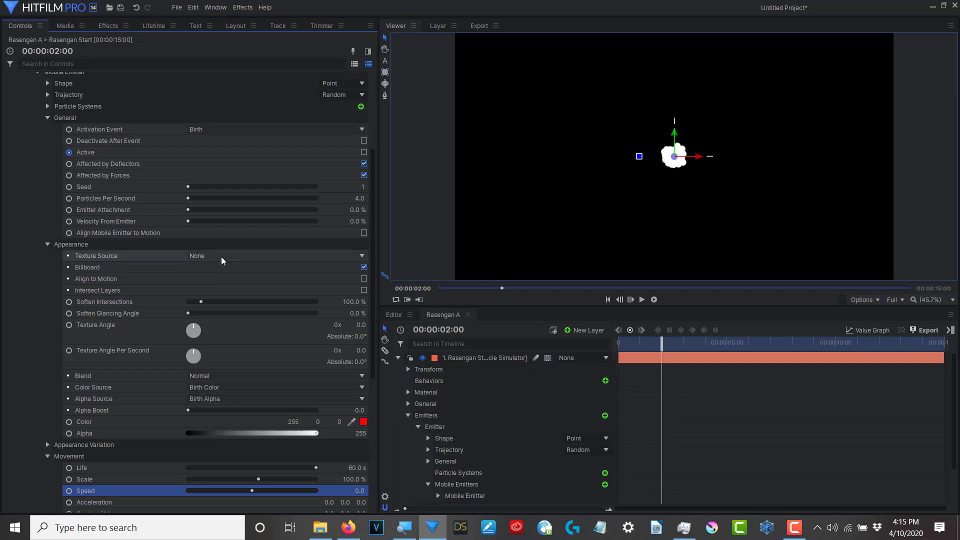
Give the mobile emitter's appearance a Built-In texture source with the Sparks Star texture
left_click(361, 256)
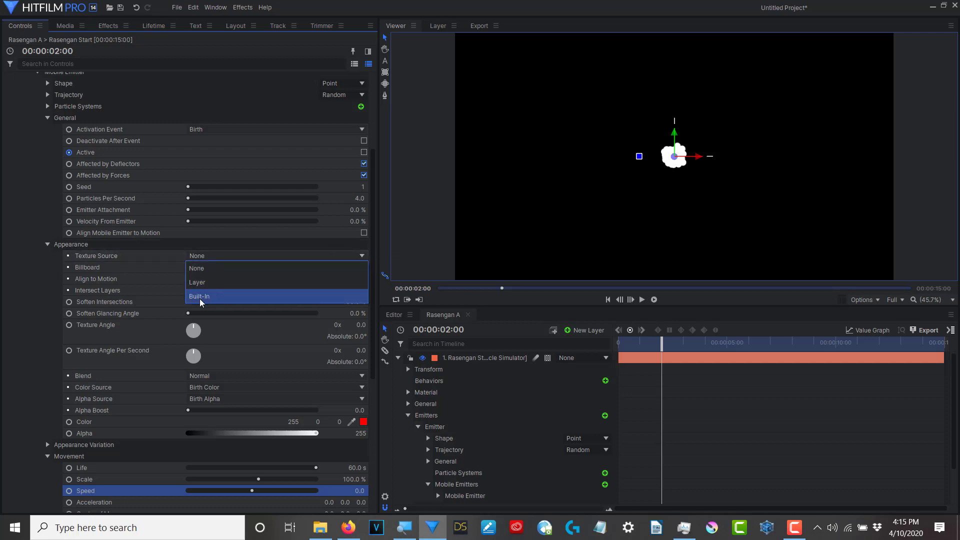
left_click(199, 297)
left_click(361, 267)
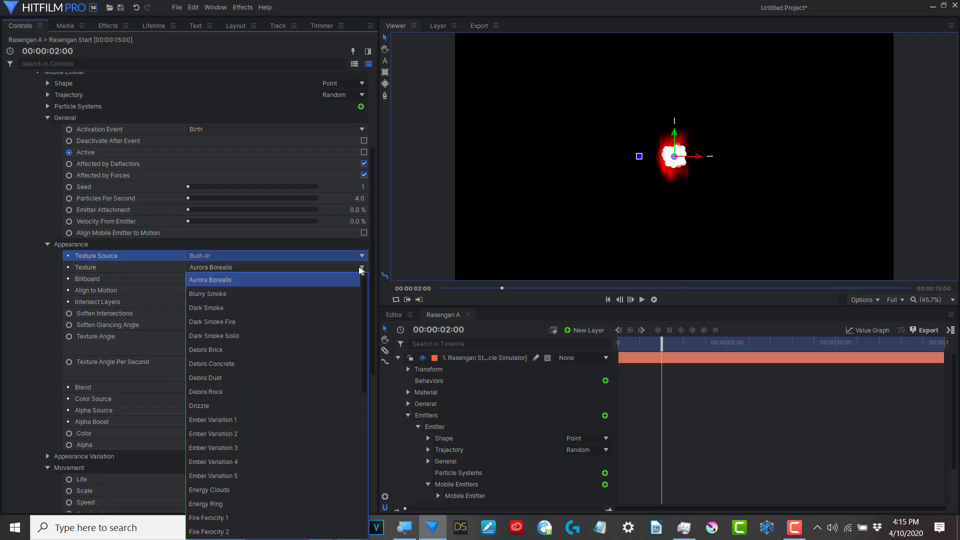
scroll(266, 395, "down", 4)
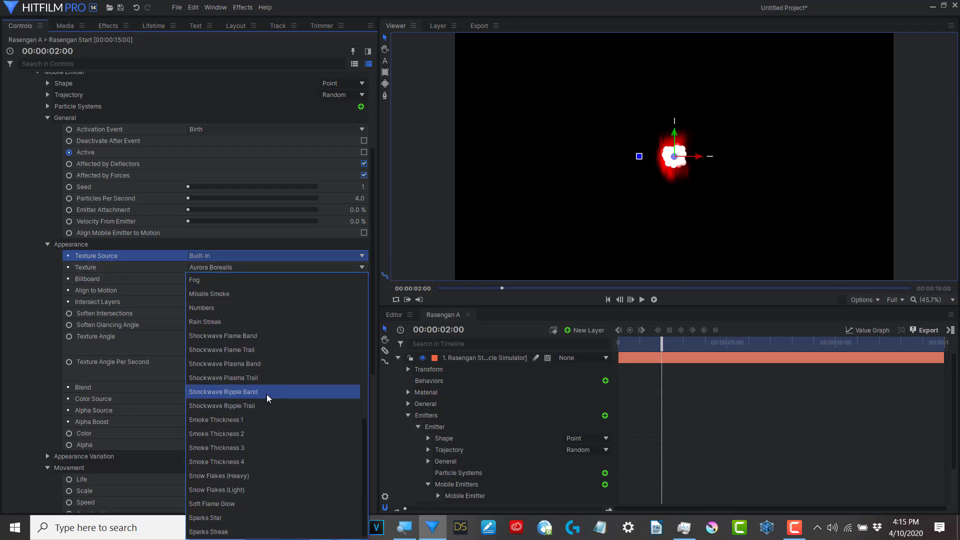
left_click(204, 520)
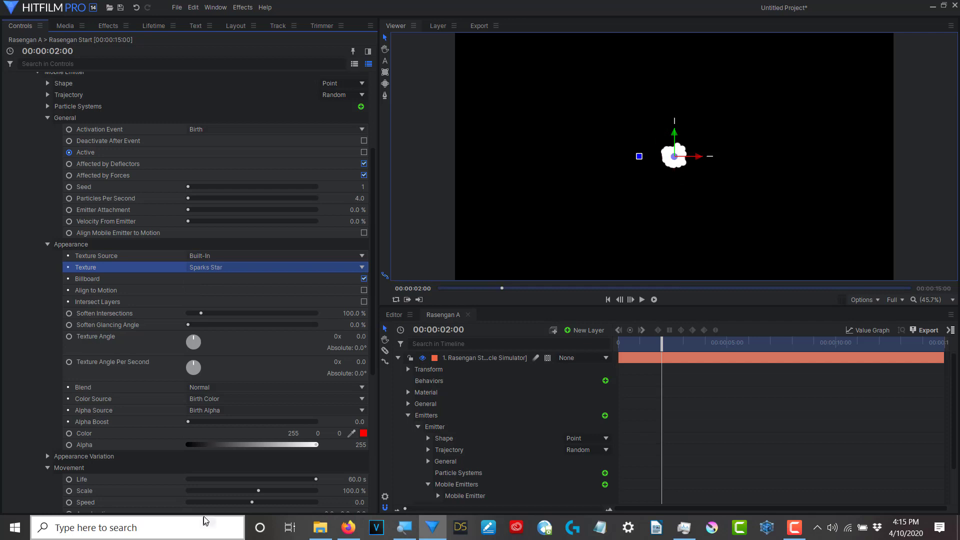
Change the mobile emitter's appearance color to light blue #55aaff
left_click(363, 433)
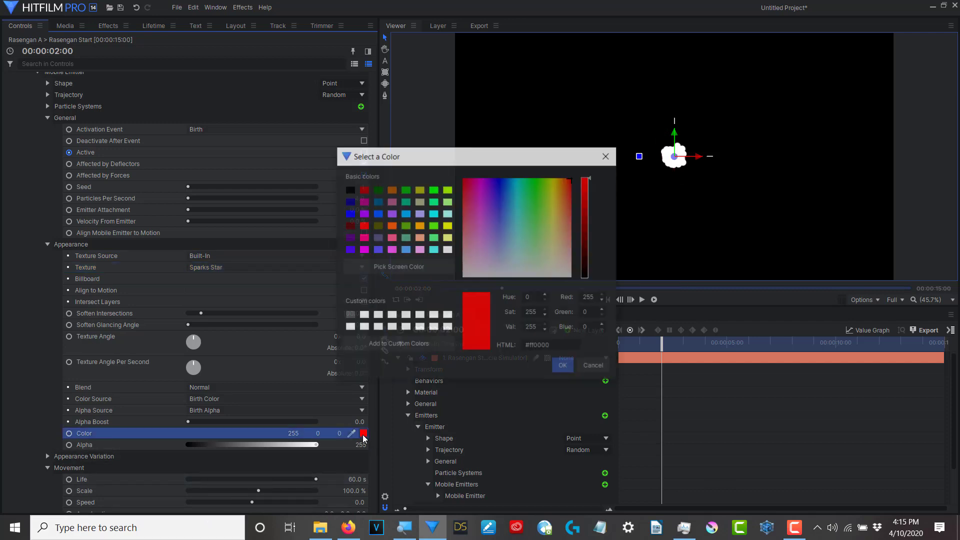
left_click(407, 250)
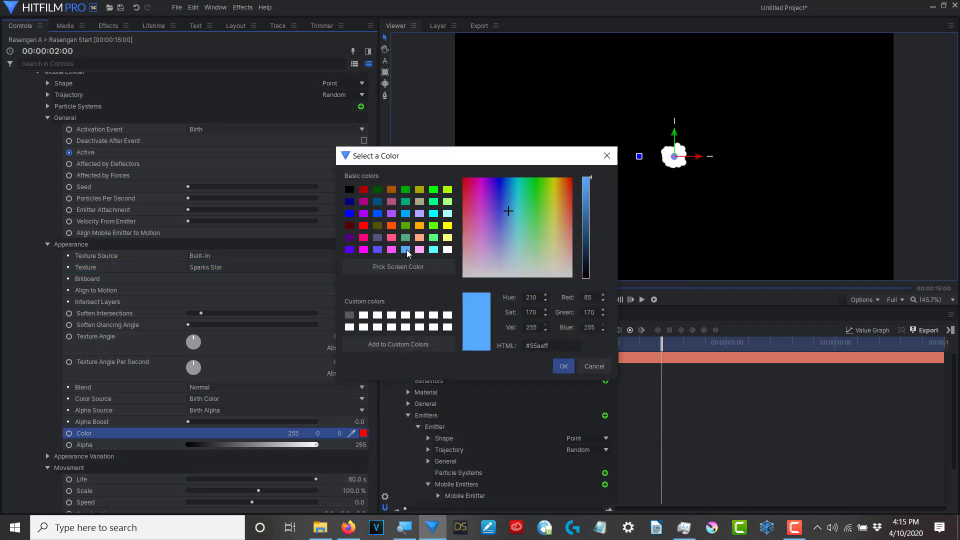
left_click(563, 367)
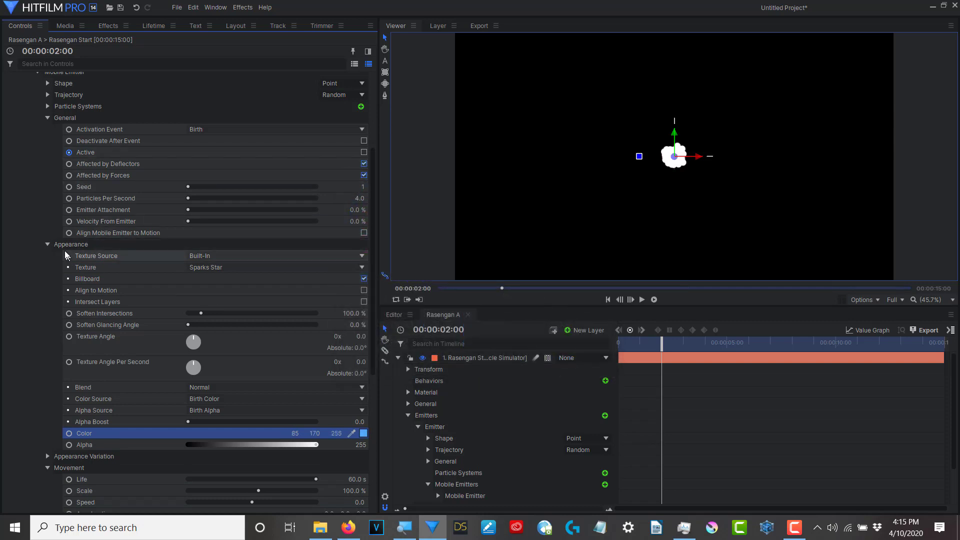
Set the mobile emitter's appearance variation to a Texture Angle of 39° and a Texture Angle Per Second of 52°
scroll(92, 308, "down", 3)
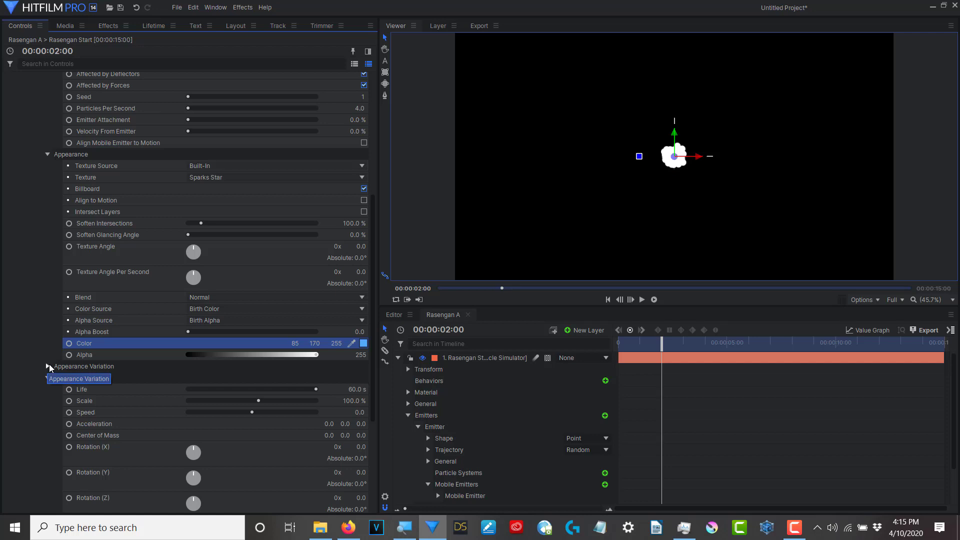
left_click(50, 367)
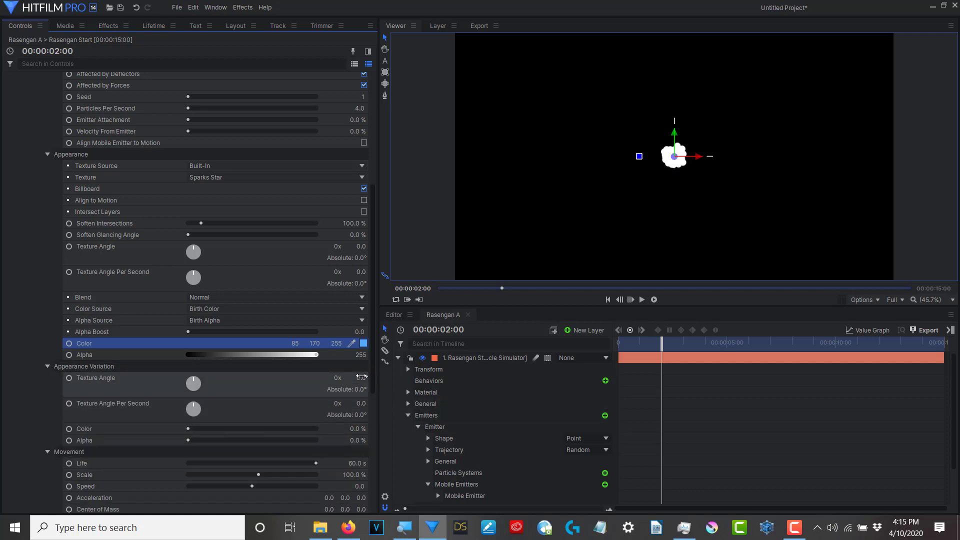
left_click_drag(361, 378, 385, 403)
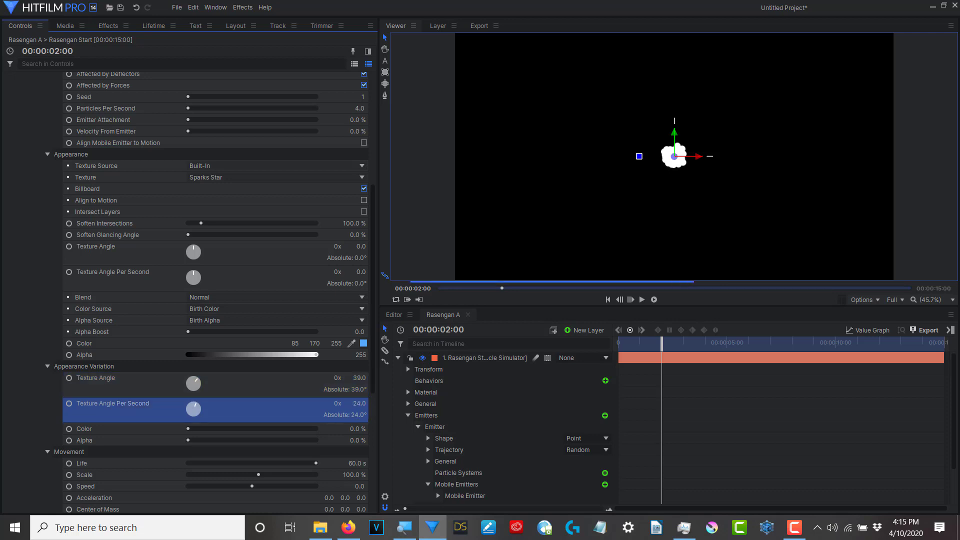
Turn off Affected by Forces and set Particles Per Second to 3200 for the particle system inside the mobile emitter
scroll(275, 250, "up", 4)
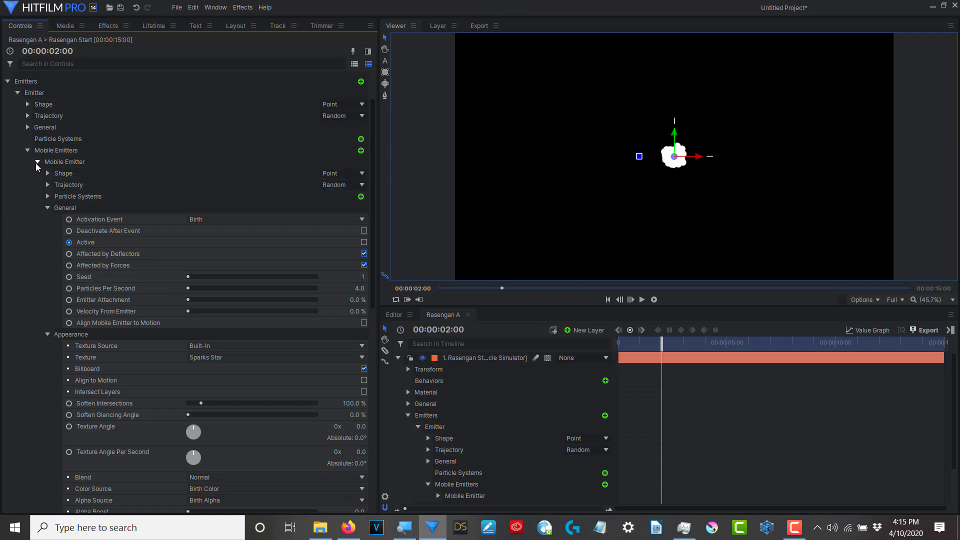
left_click(48, 208)
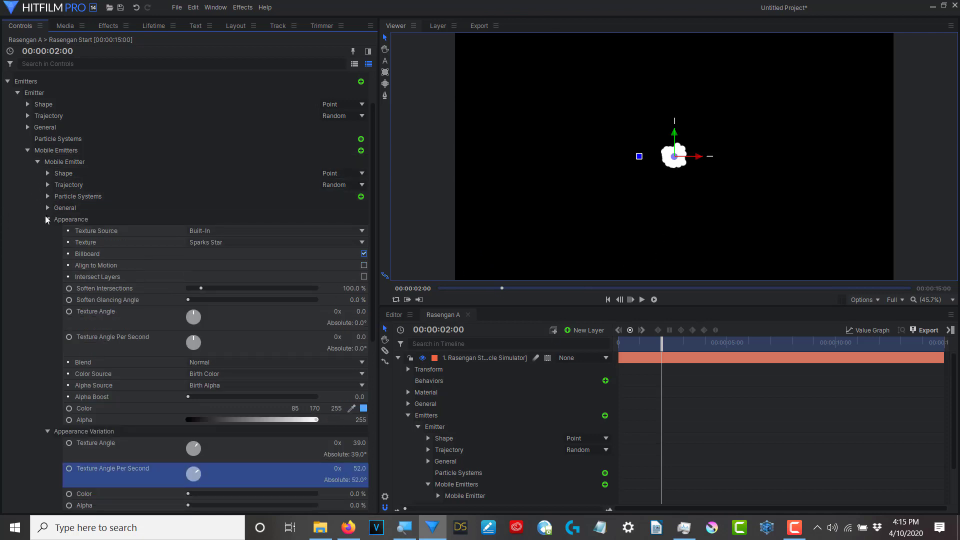
left_click(47, 219)
left_click(47, 230)
left_click(48, 242)
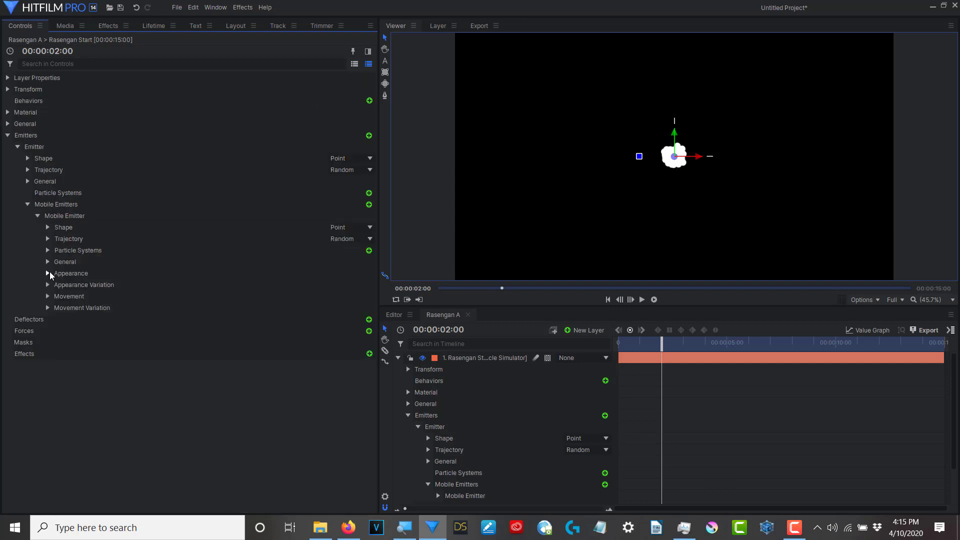
left_click(53, 250)
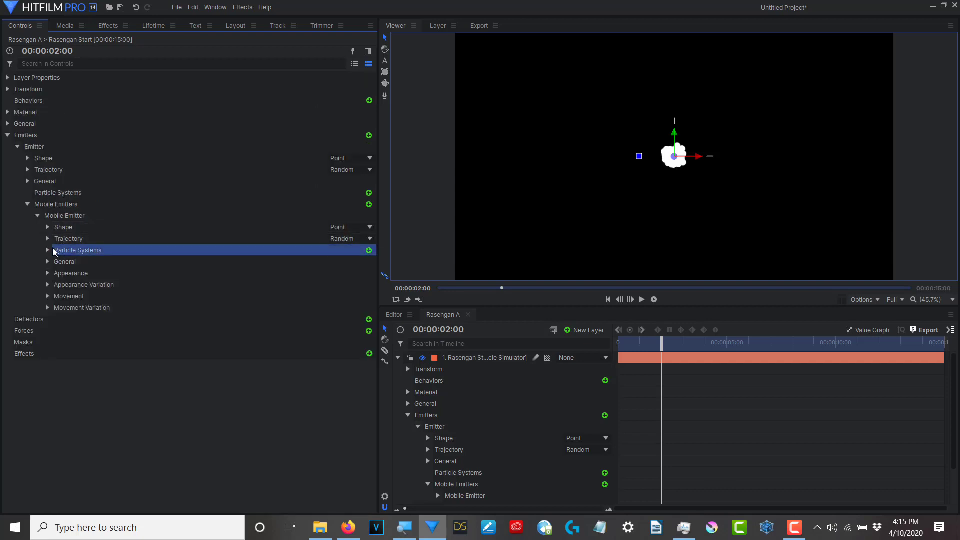
left_click(48, 249)
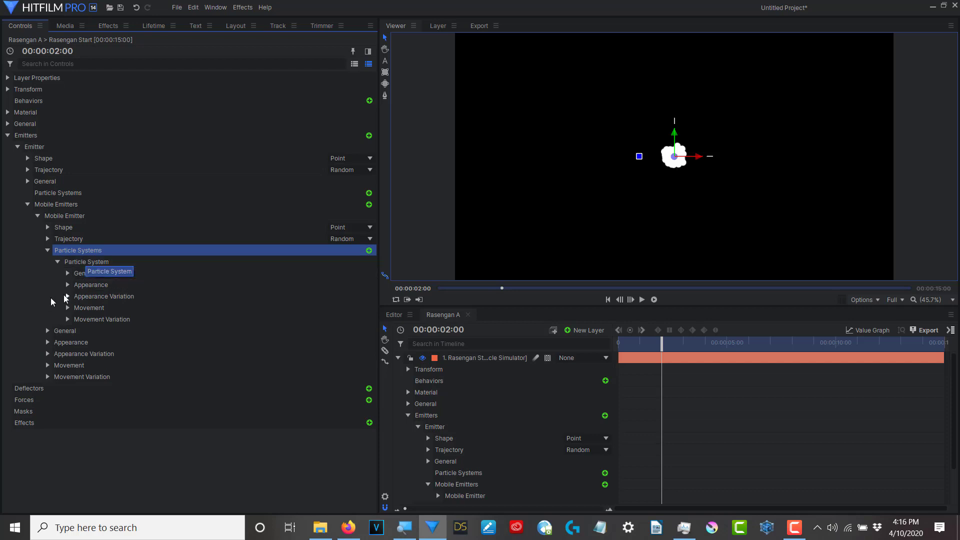
left_click(68, 274)
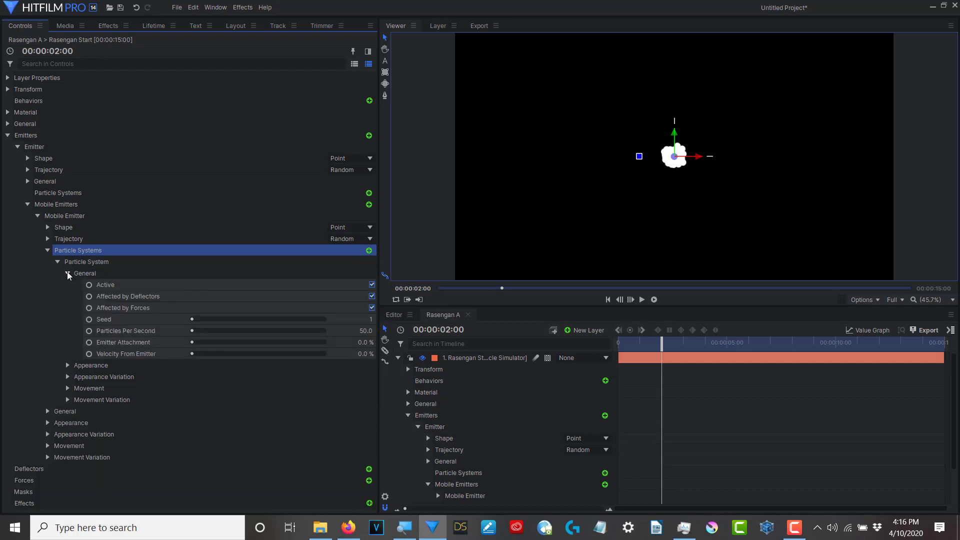
left_click(373, 308)
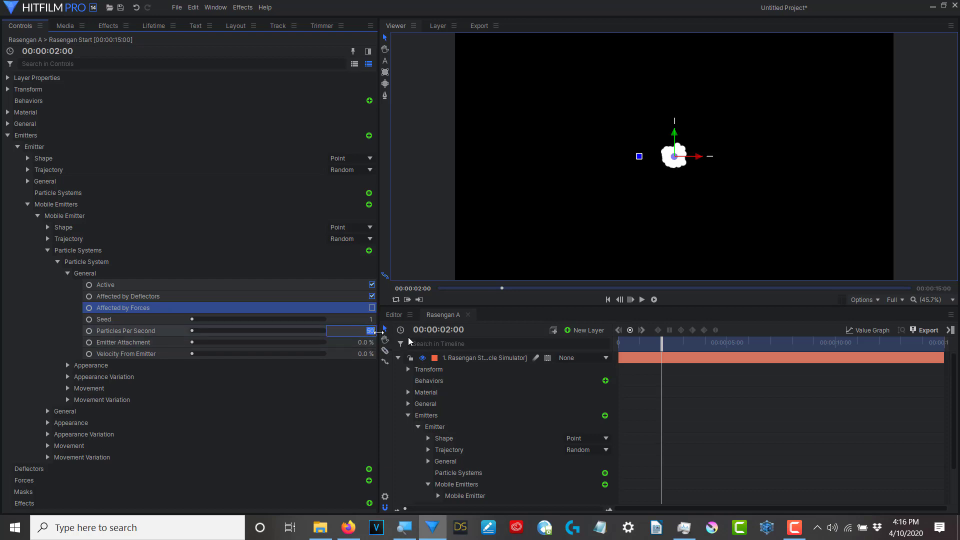
left_click(361, 330)
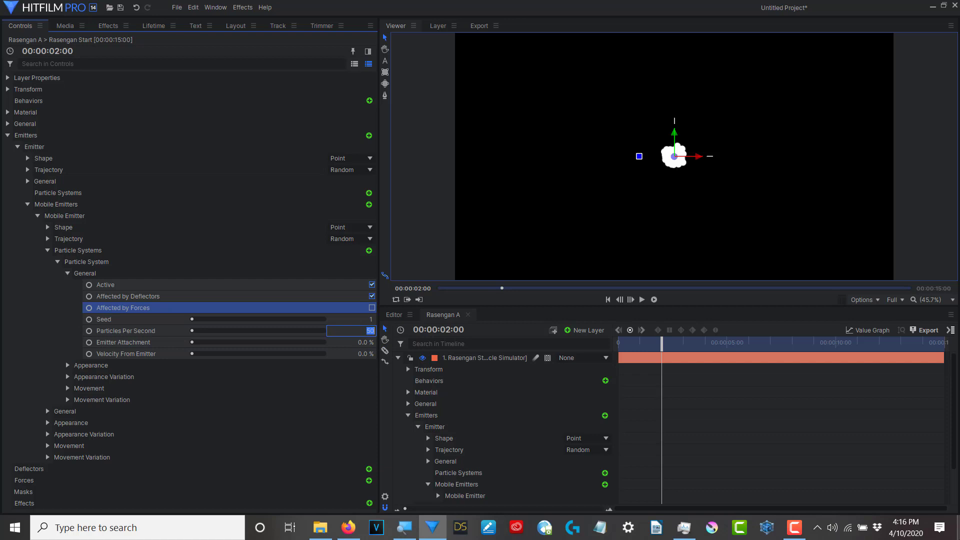
type("3200")
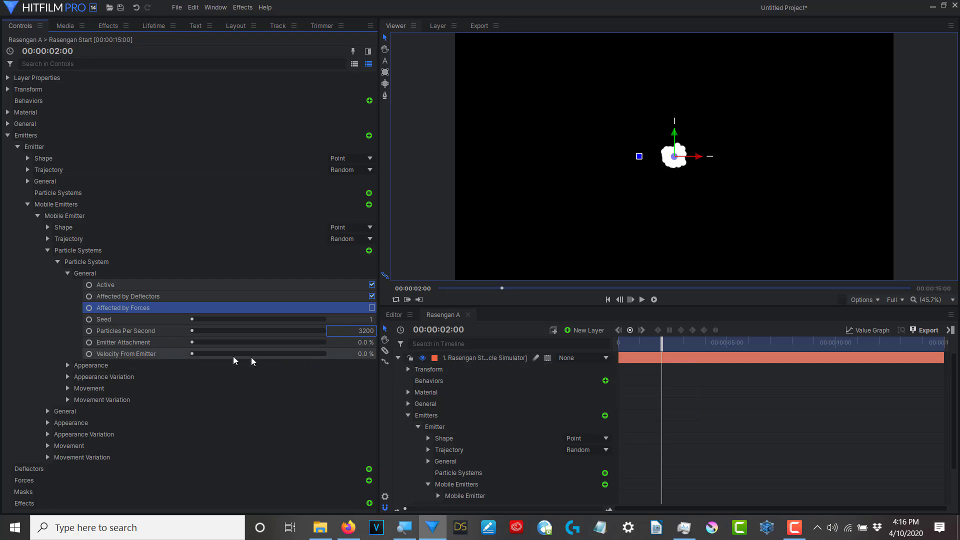
Set the particle system's Life to 0.1 s in its movement properties
left_click(69, 388)
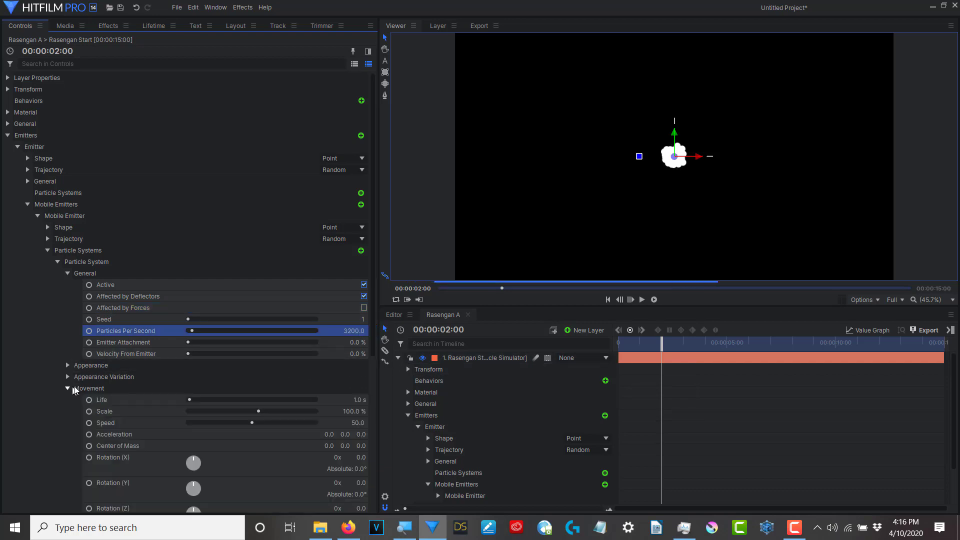
left_click(357, 400)
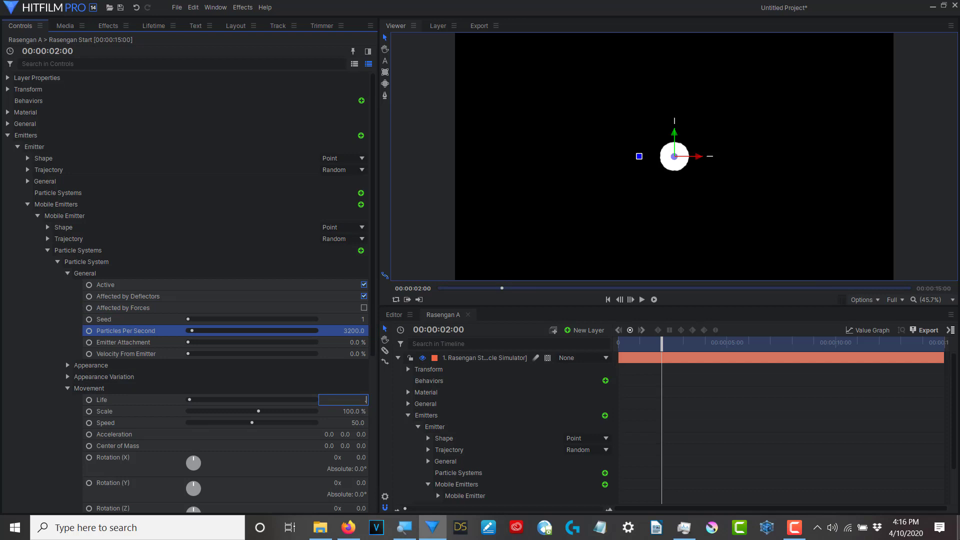
type(".1")
key("Return")
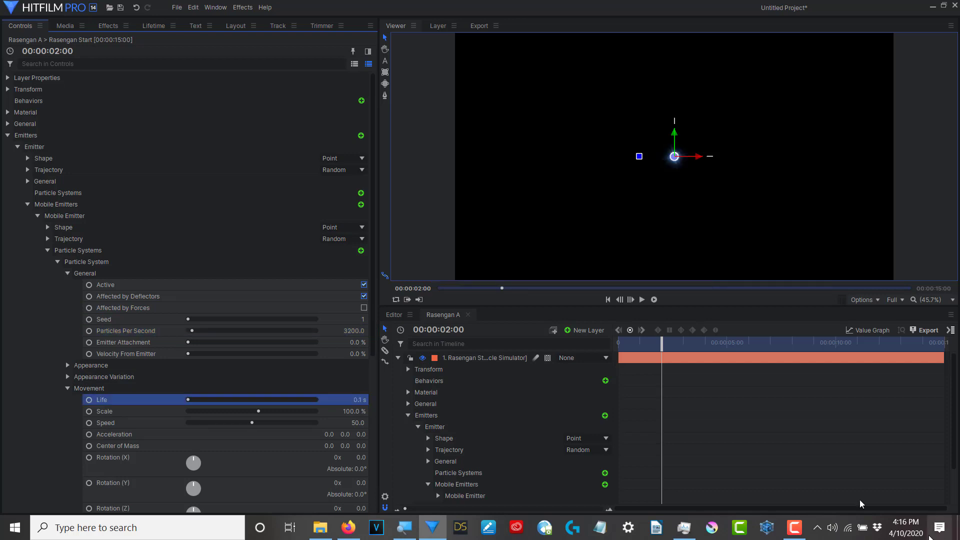
Set the particle system's movement Speed to 0 and reduce its Scale to 31%
left_click(356, 423)
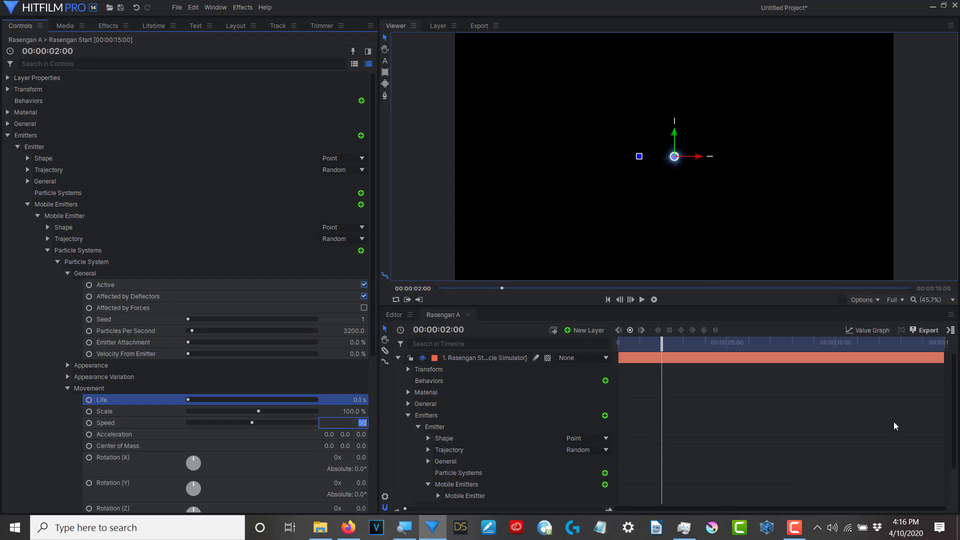
type("0")
key("Return")
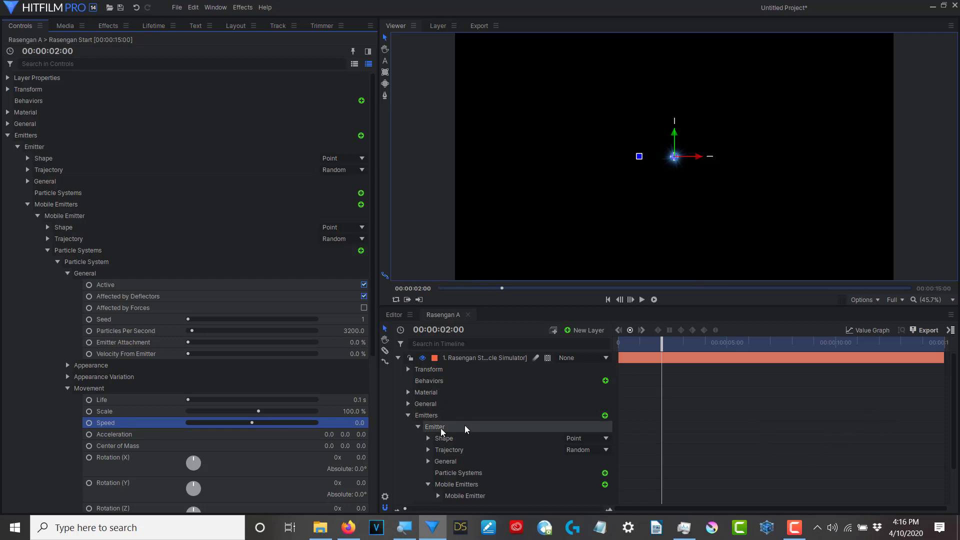
left_click_drag(355, 411, 320, 411)
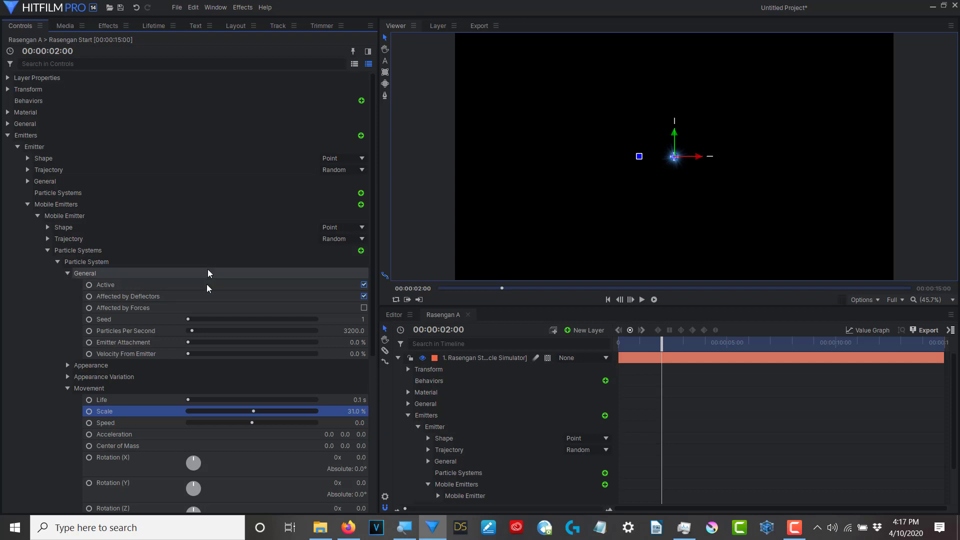
Give the particle system's lifetime Alpha a Gradient that is opaque until 71% of life and transparent from 87%
left_click(100, 262)
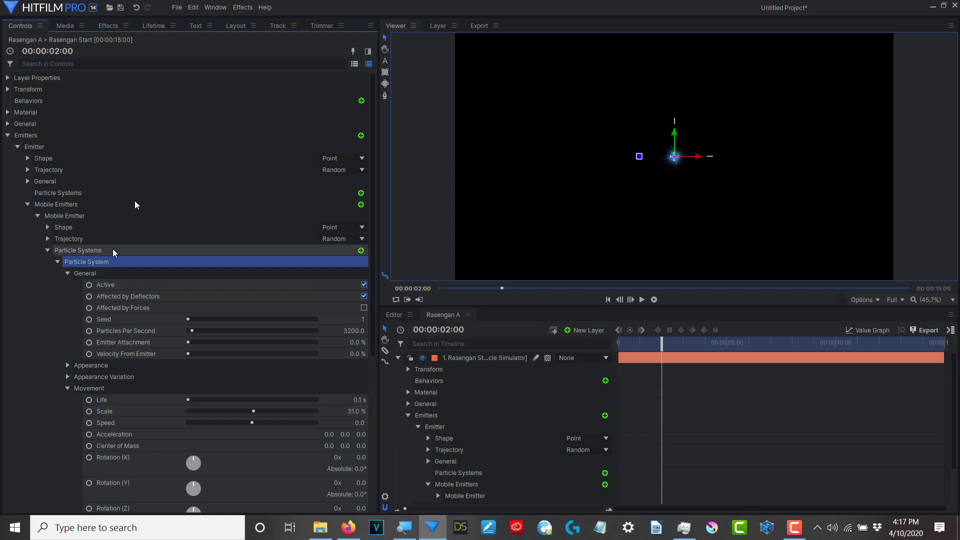
left_click(161, 27)
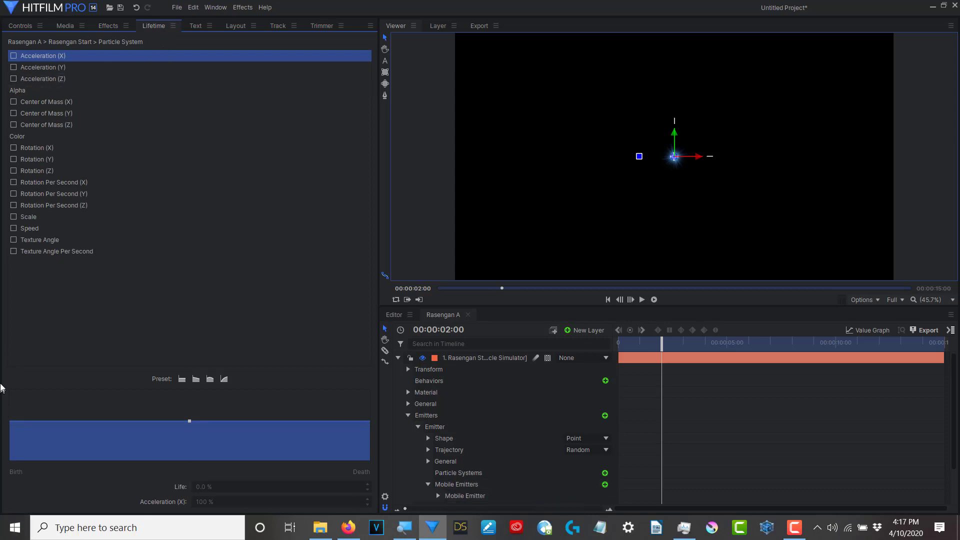
left_click(15, 91)
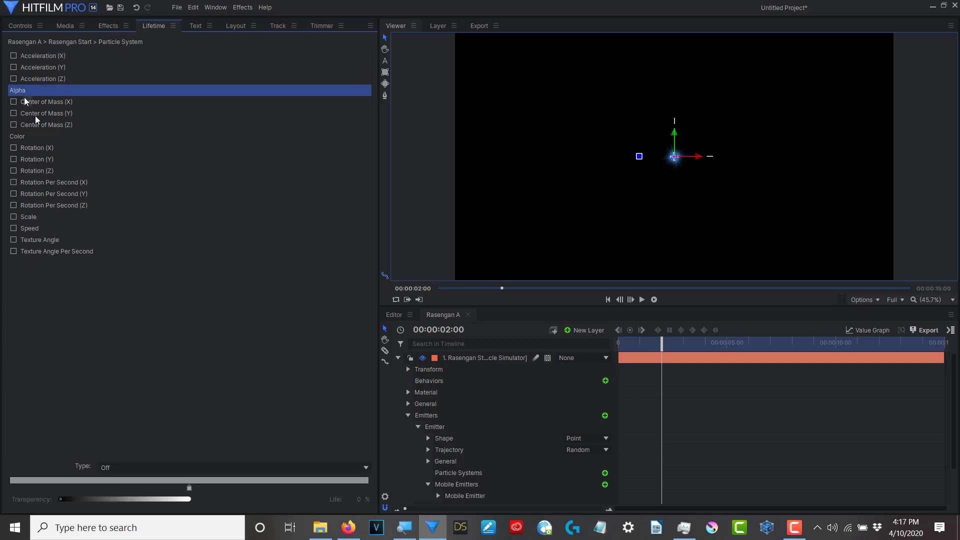
left_click(366, 467)
left_click(110, 495)
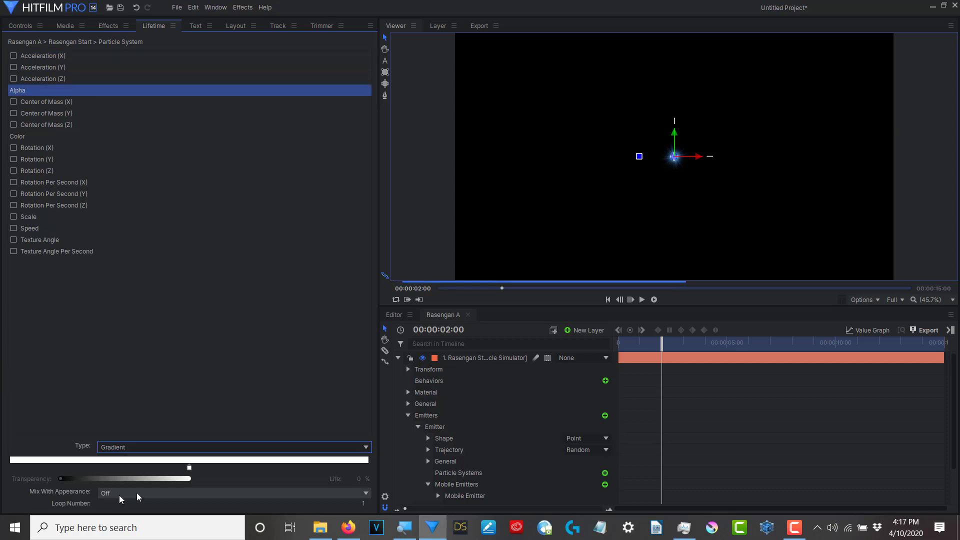
left_click(321, 467)
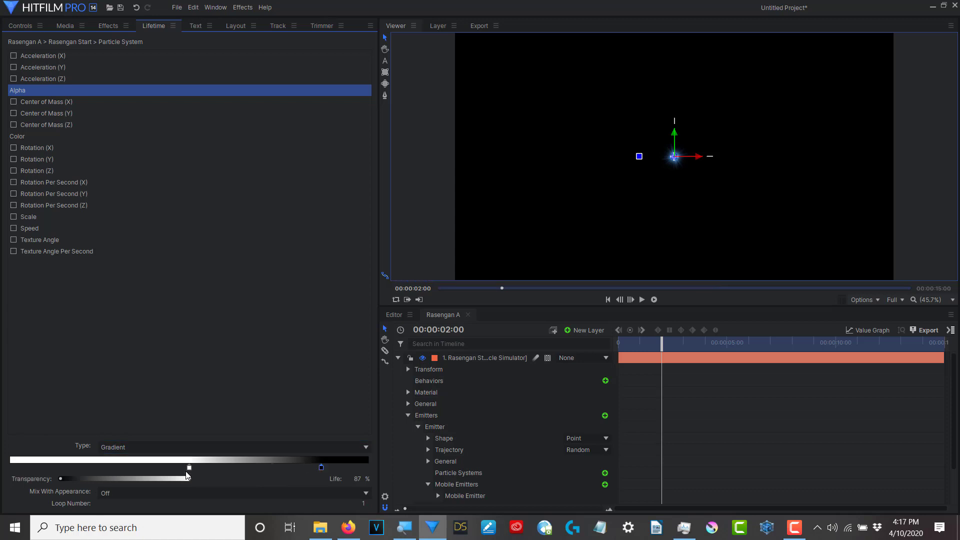
left_click_drag(190, 468, 266, 463)
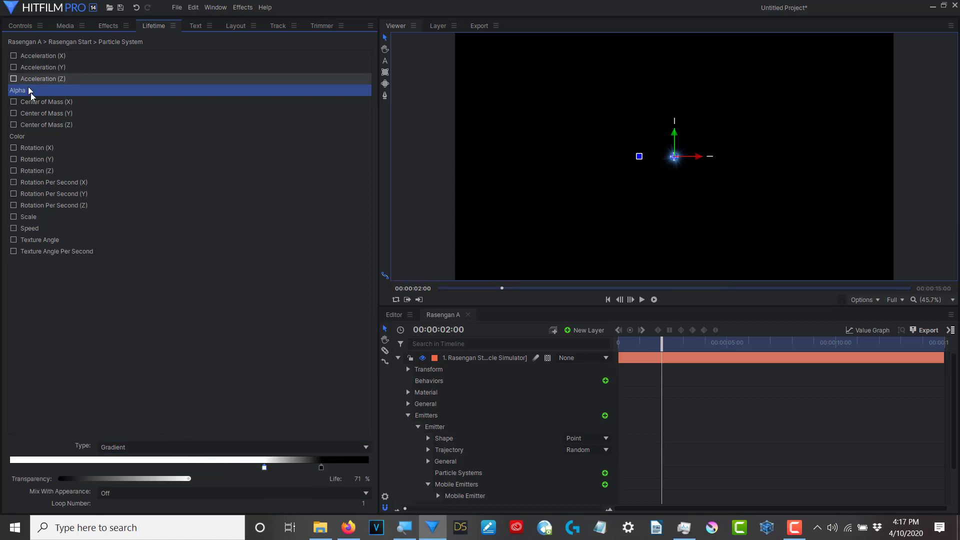
Give the particle system's lifetime Color a Gradient with a blue #55aaff stop at 34% of life
left_click(20, 138)
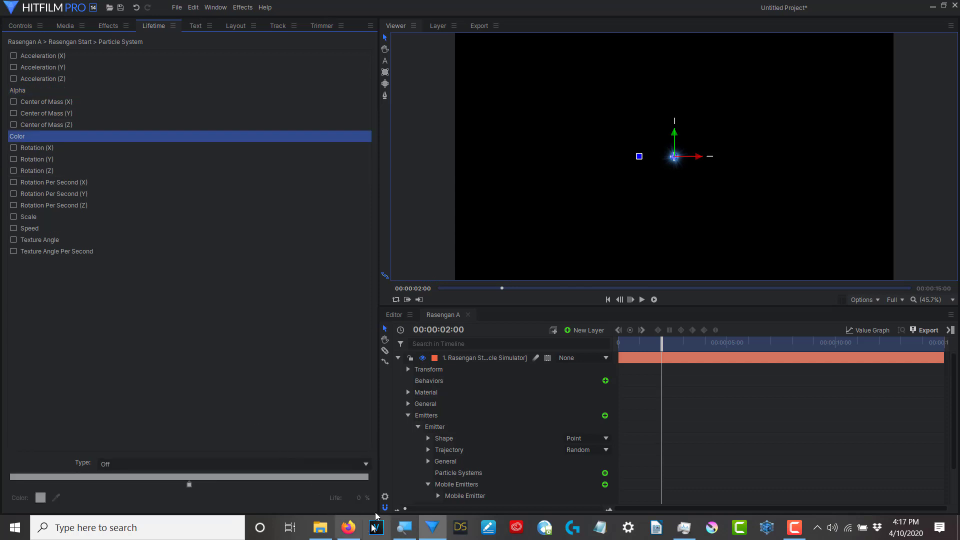
left_click(366, 465)
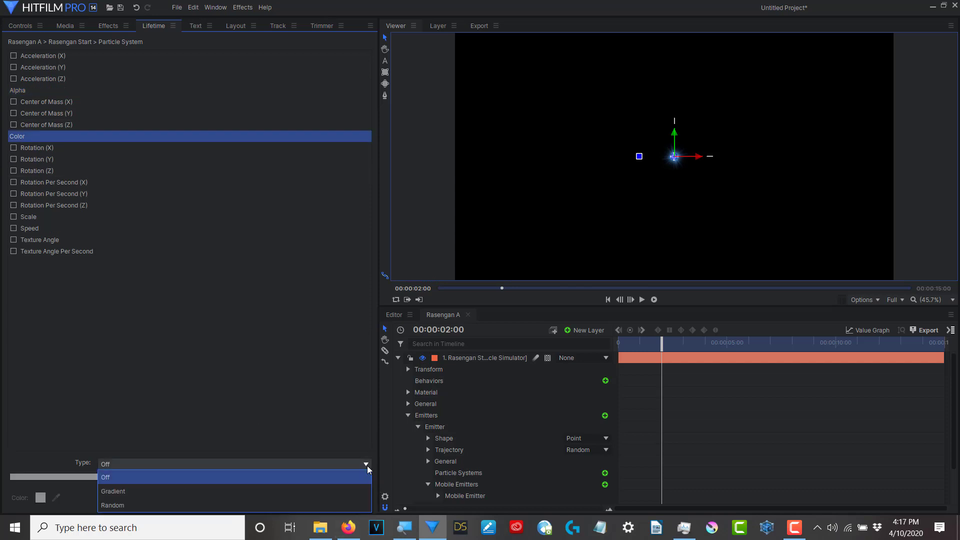
left_click(134, 492)
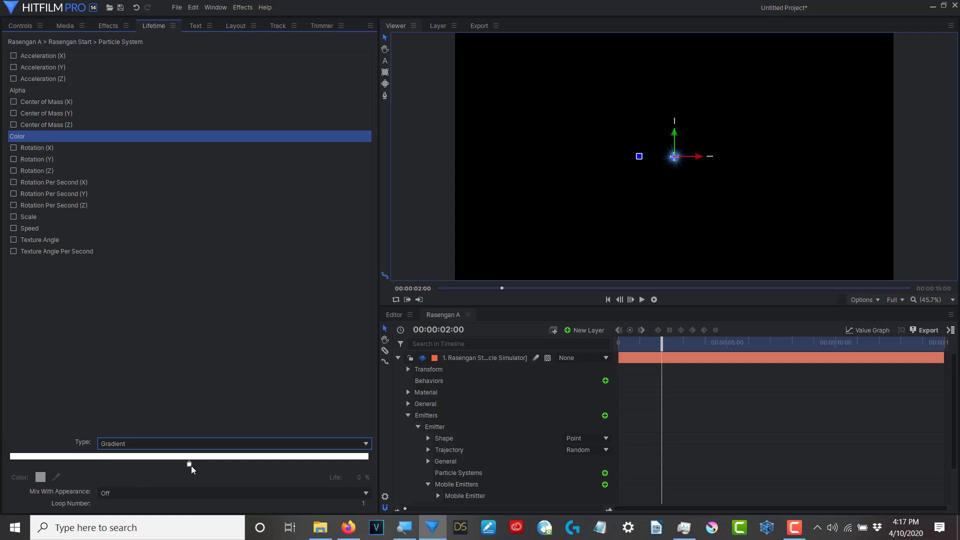
left_click_drag(191, 466, 133, 465)
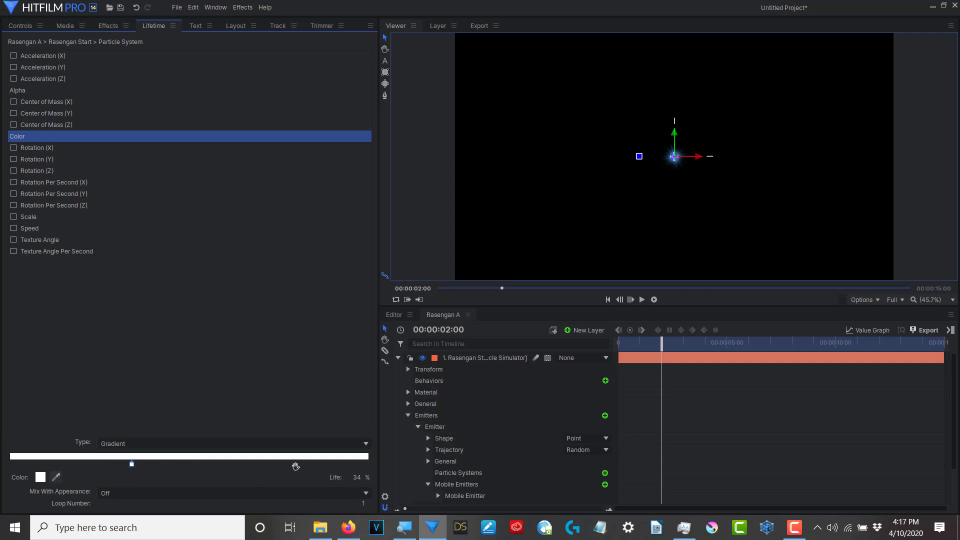
left_click(131, 464)
left_click(40, 477)
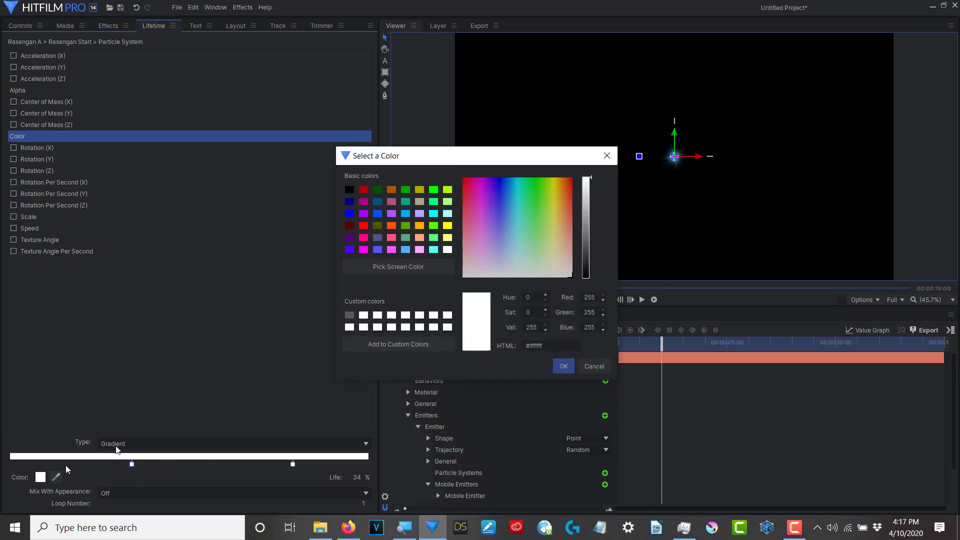
left_click(406, 252)
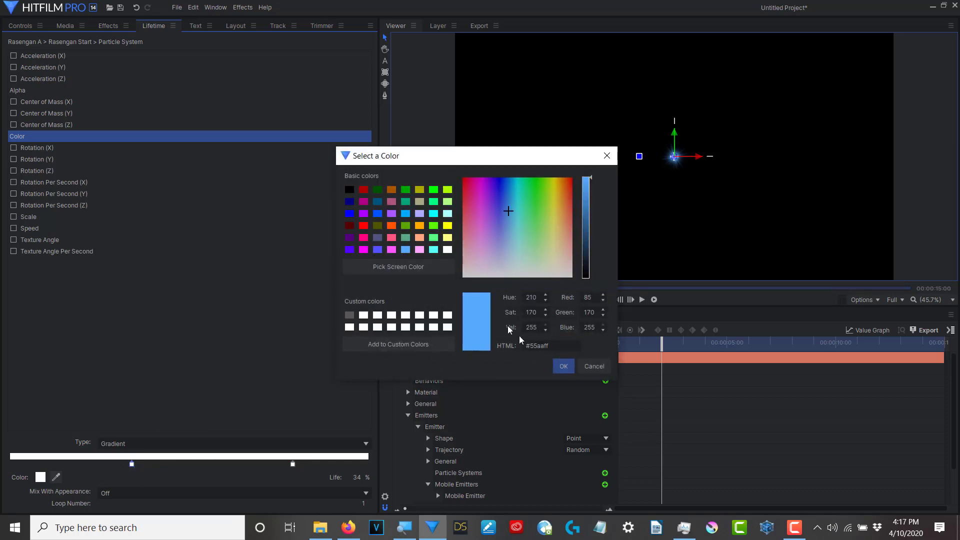
left_click(564, 367)
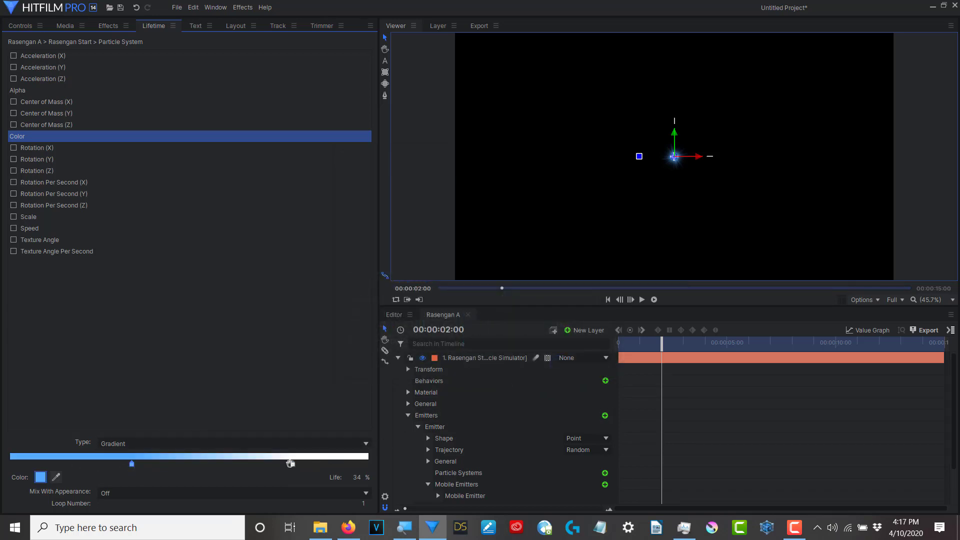
Color the lifetime gradient's stop at 79% of life bright cyan
left_click(293, 464)
left_click(41, 477)
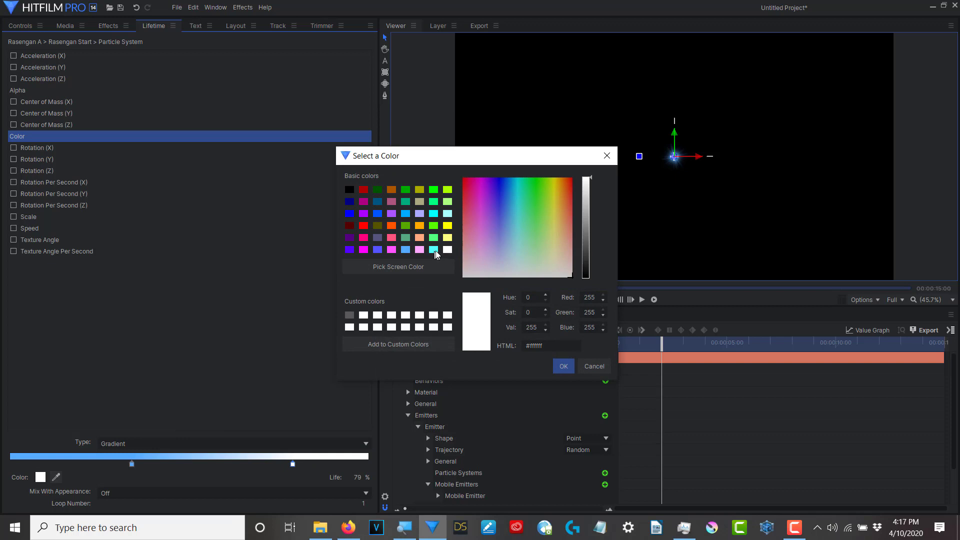
left_click(434, 250)
left_click(565, 367)
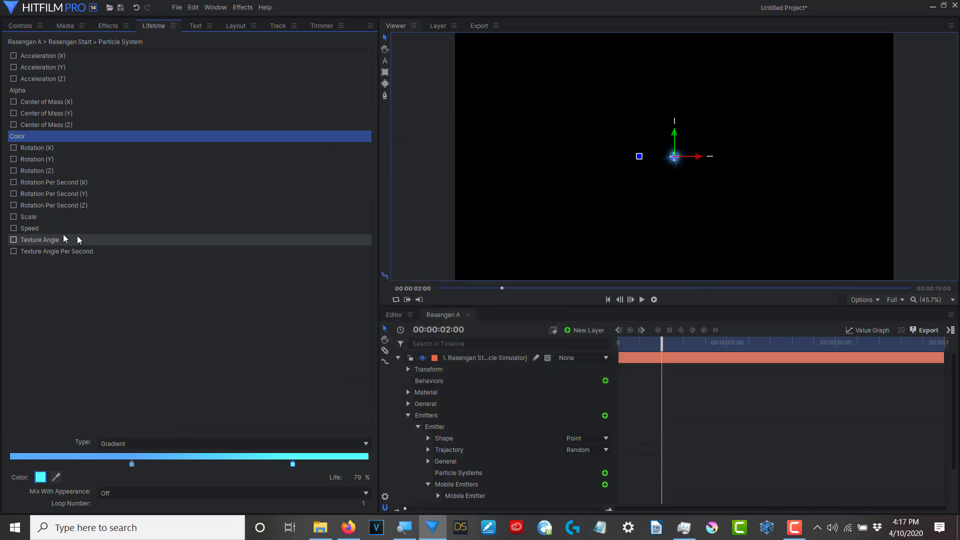
Enable lifetime Scale for the particle system, with a curve point at 100% of life set to 6% scale
left_click(34, 218)
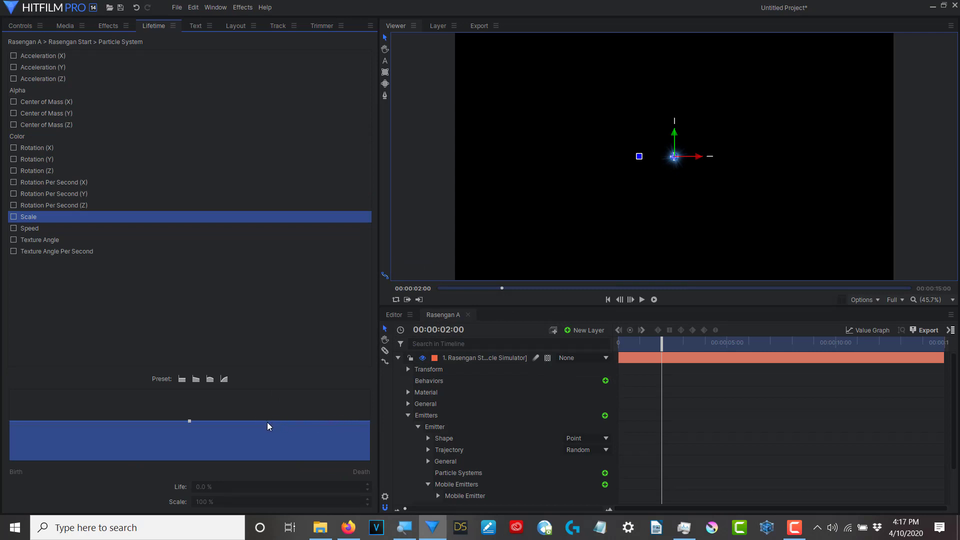
left_click(362, 421)
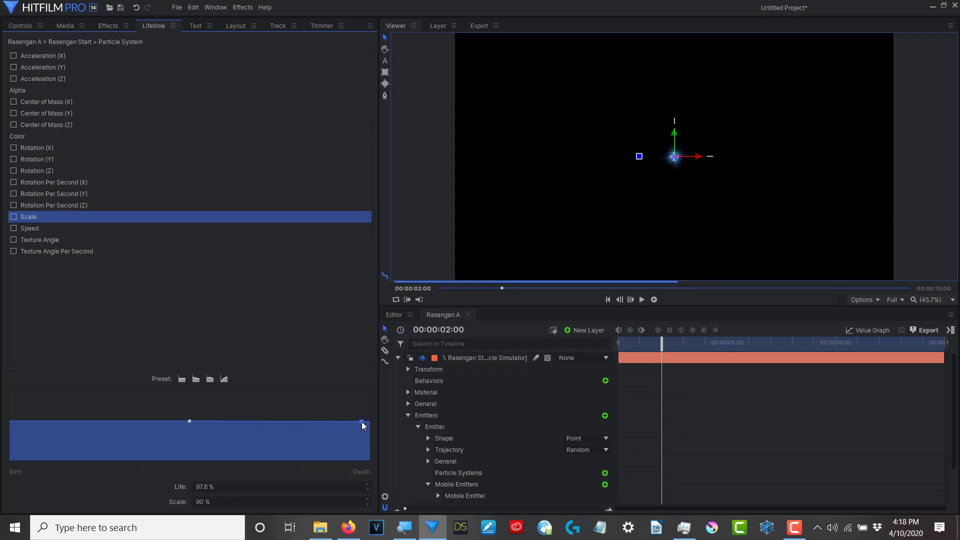
left_click_drag(363, 422, 373, 424)
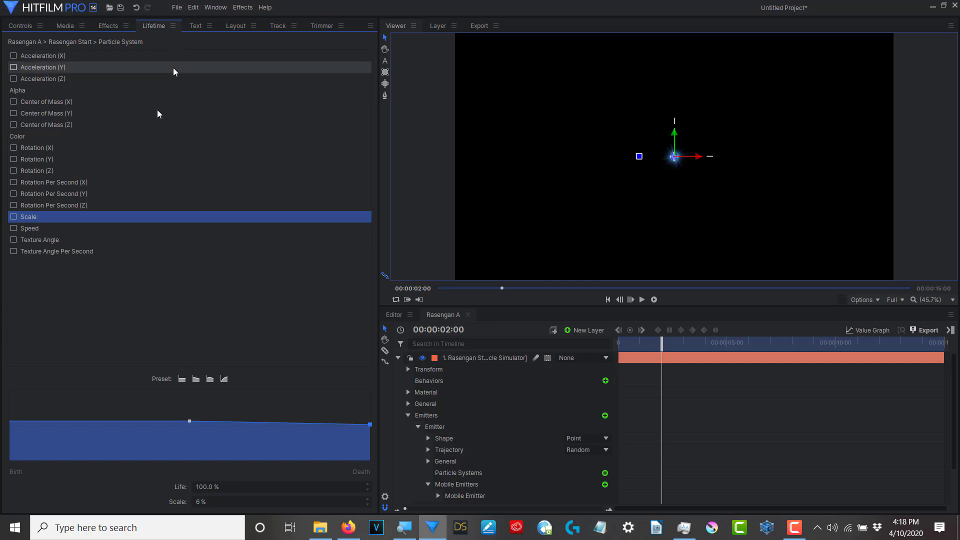
left_click(14, 217)
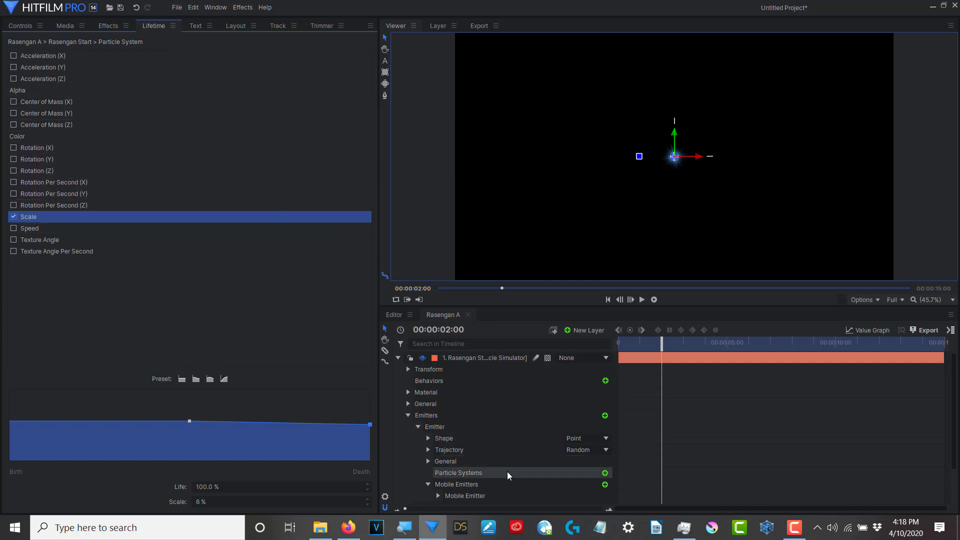
Add a force to the Rasengan Start particle simulator and set its type to Turbulence
left_click(54, 26)
left_click(26, 28)
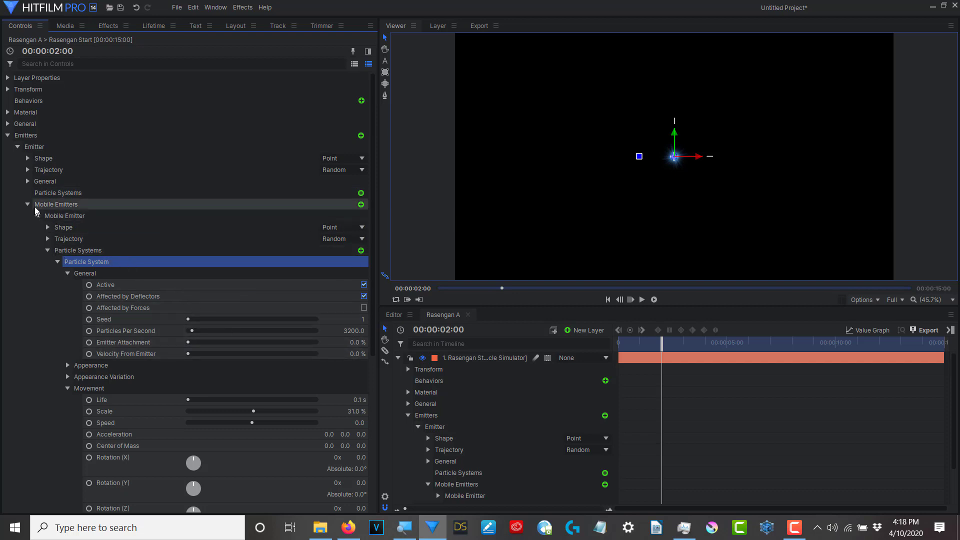
left_click(54, 205)
scroll(75, 215, "down", 7)
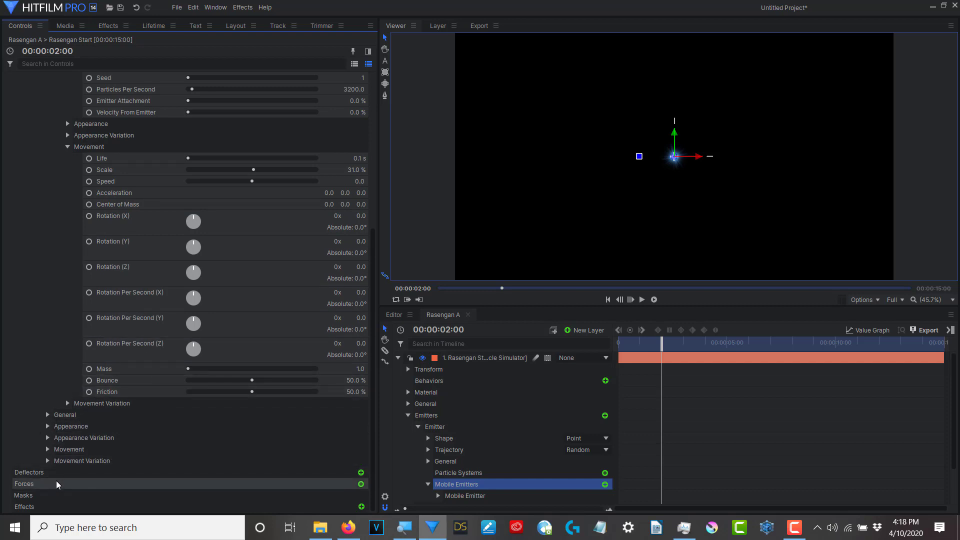
left_click(360, 484)
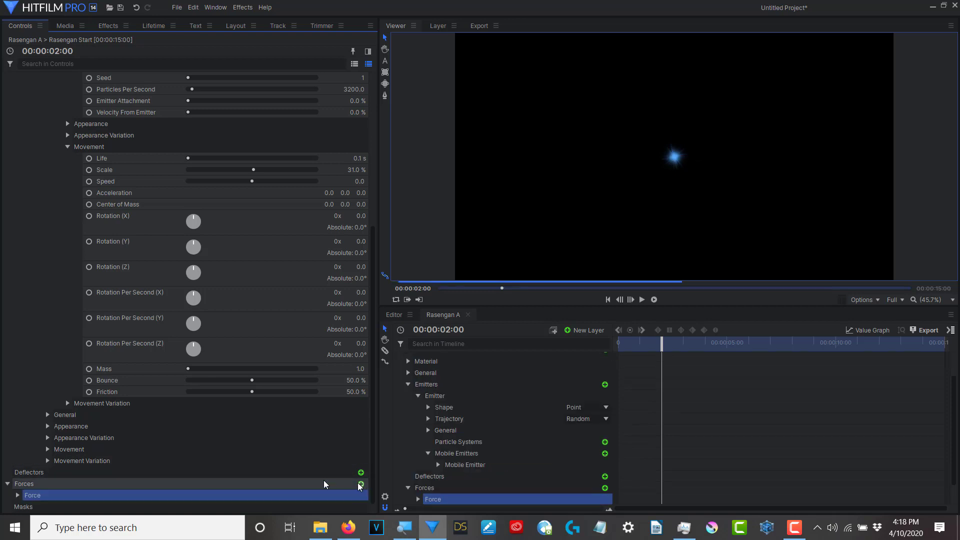
left_click(18, 495)
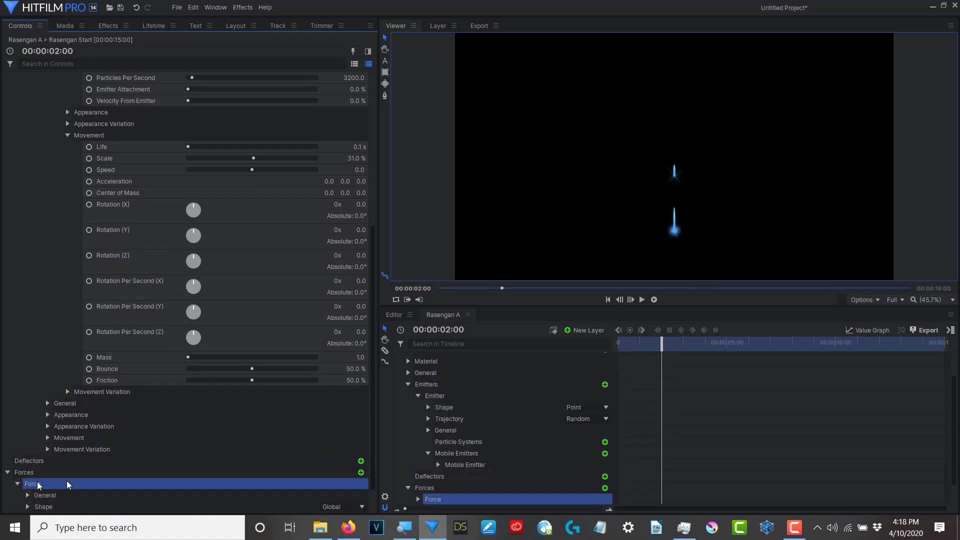
scroll(75, 488, "down", 1)
left_click(362, 485)
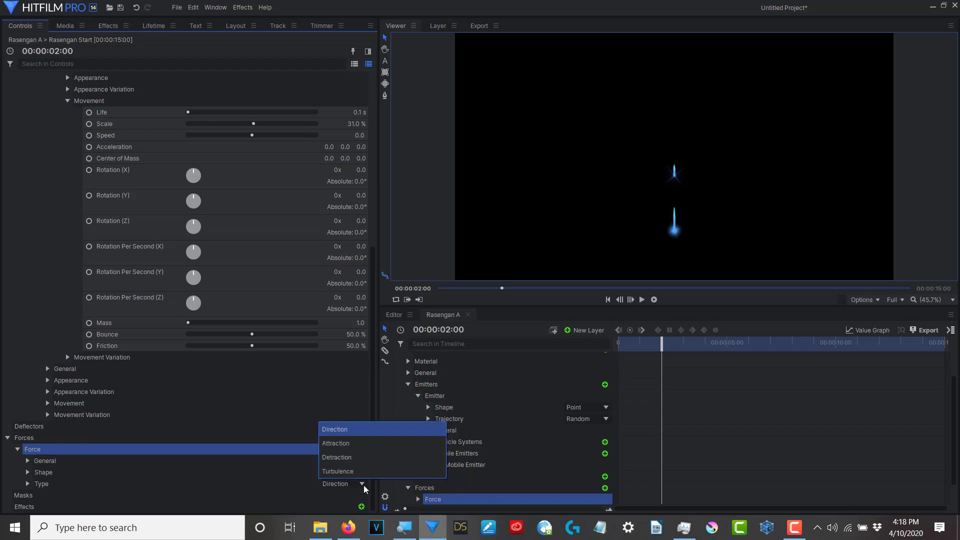
left_click(348, 472)
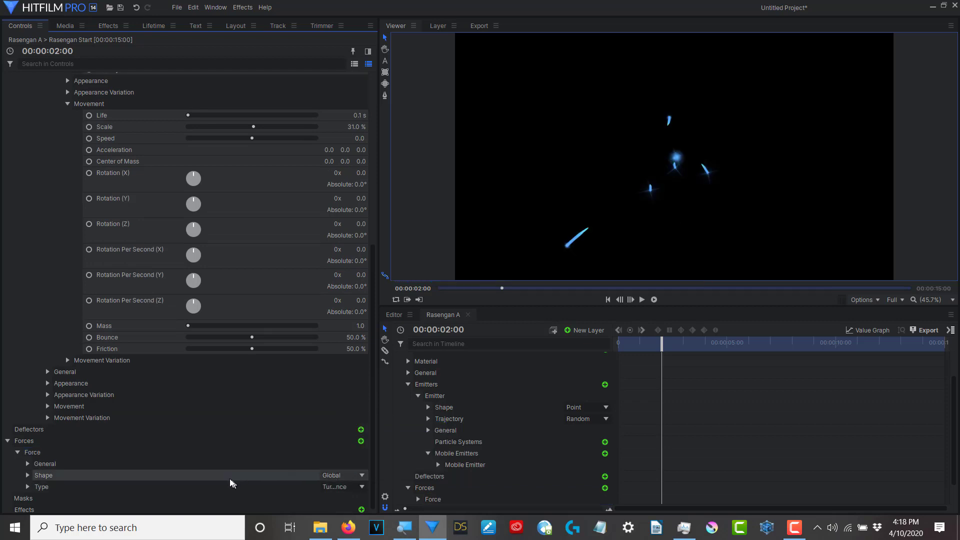
Raise the Turbulence force's Strength to 100%
left_click(28, 484)
scroll(103, 479, "down", 1)
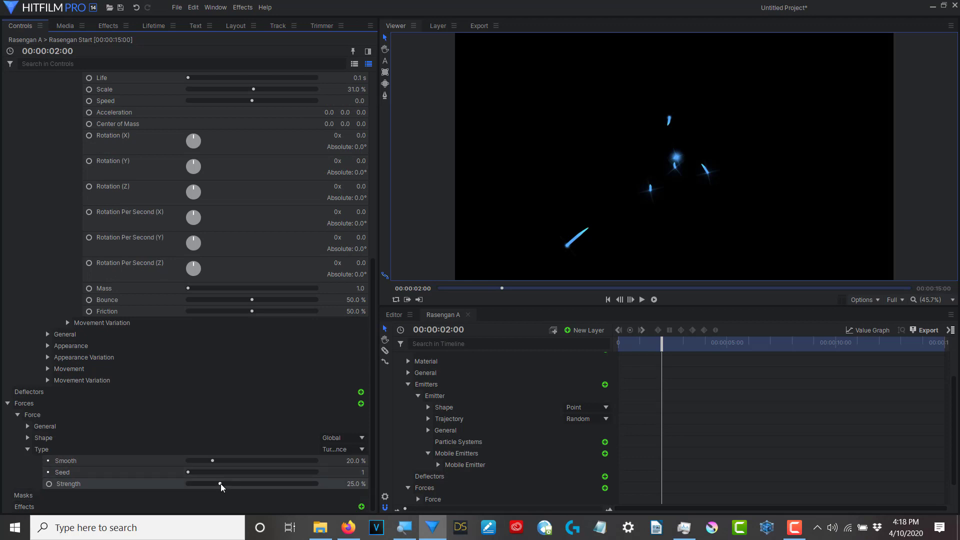
left_click(221, 484)
left_click_drag(299, 494, 418, 497)
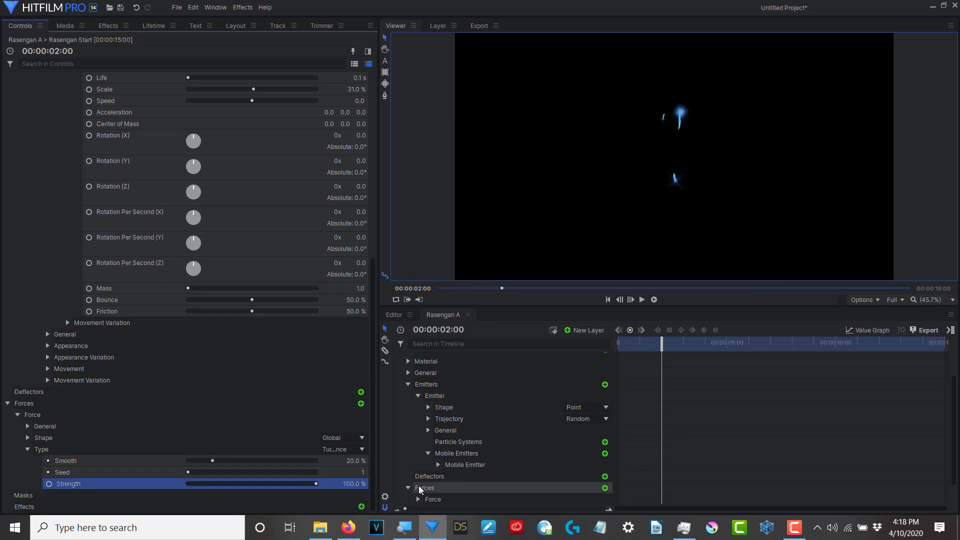
left_click(28, 449)
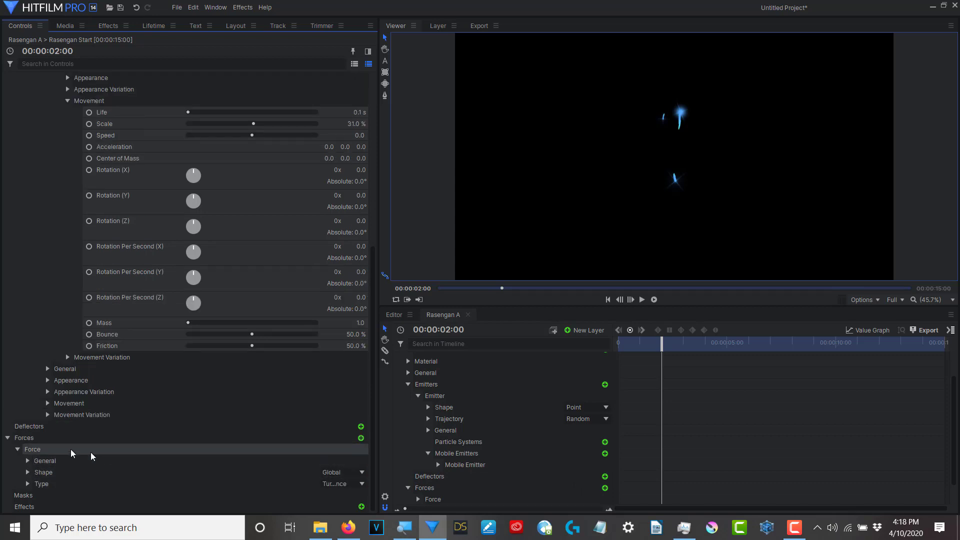
Add a second force of type Attraction and set its Strength to 100%
left_click(33, 438)
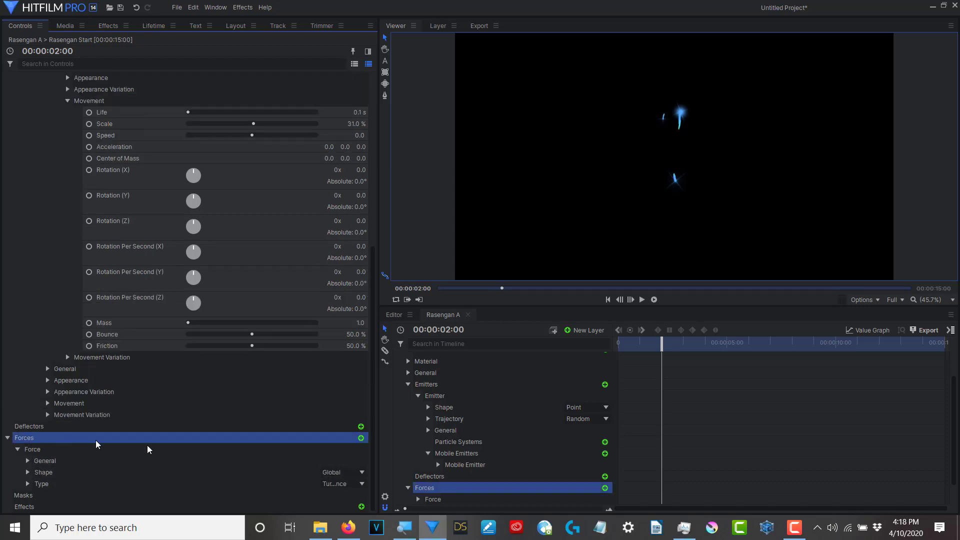
left_click(361, 438)
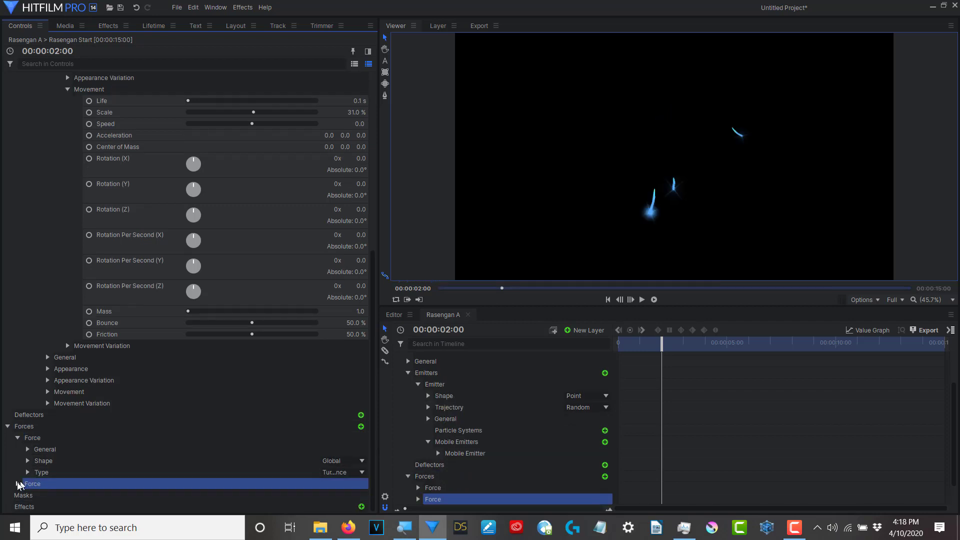
left_click(18, 484)
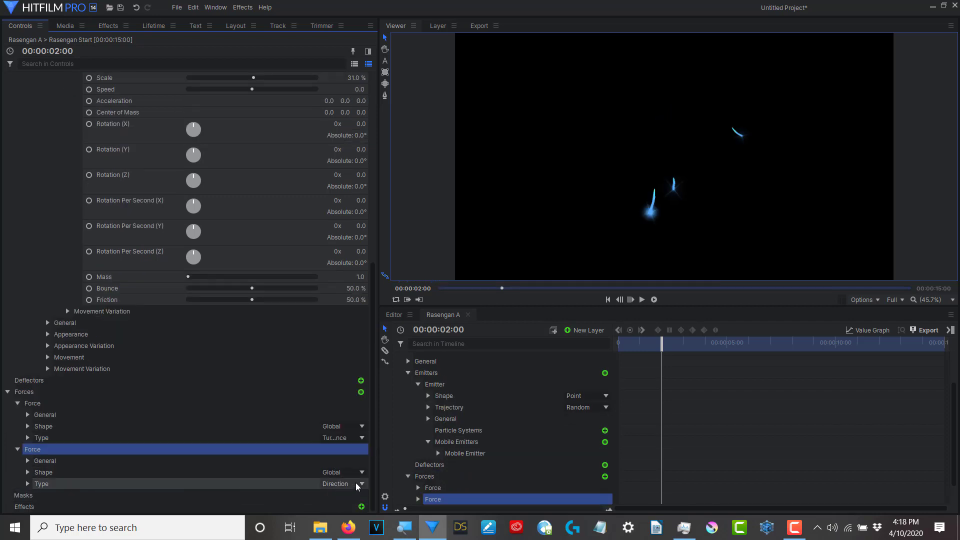
left_click(359, 485)
left_click(335, 444)
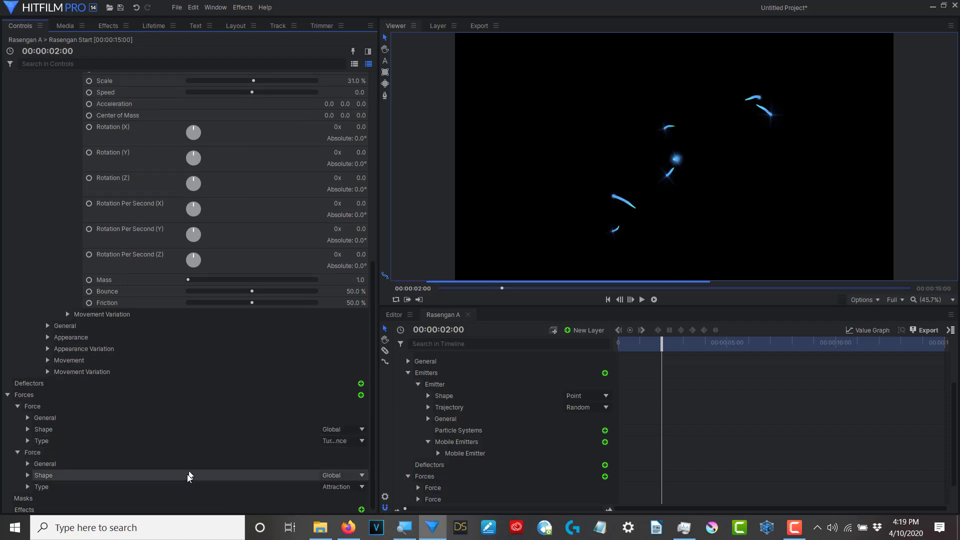
left_click(27, 484)
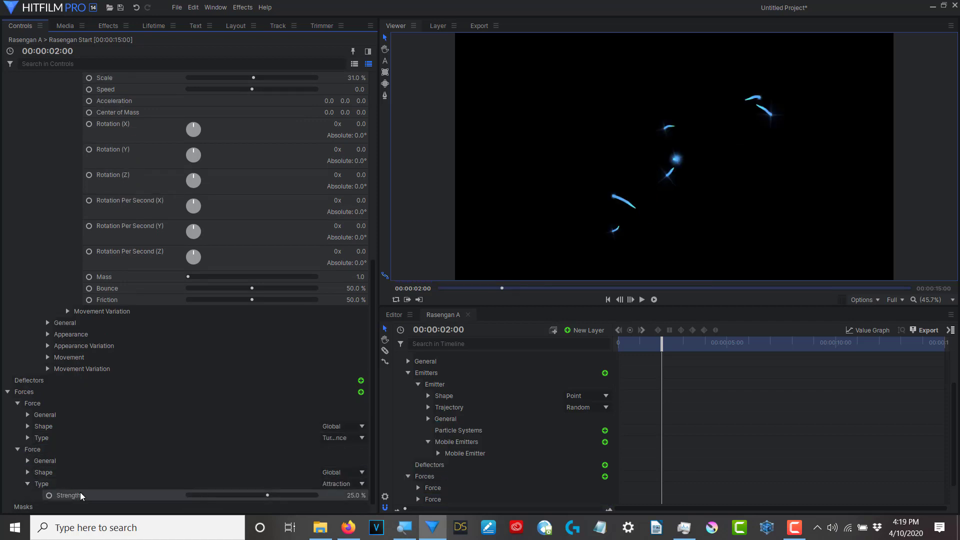
left_click_drag(270, 484, 414, 495)
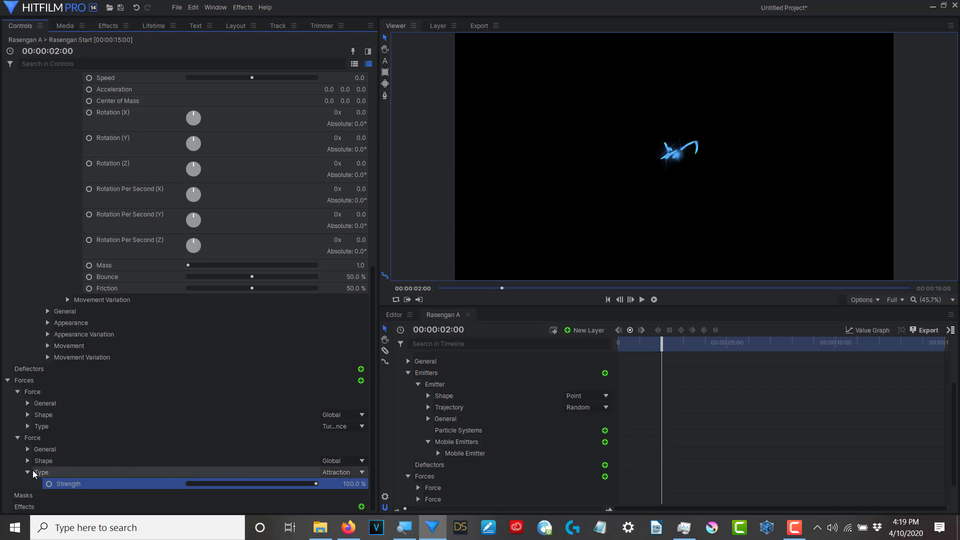
Duplicate the Attraction force three times
left_click(39, 439)
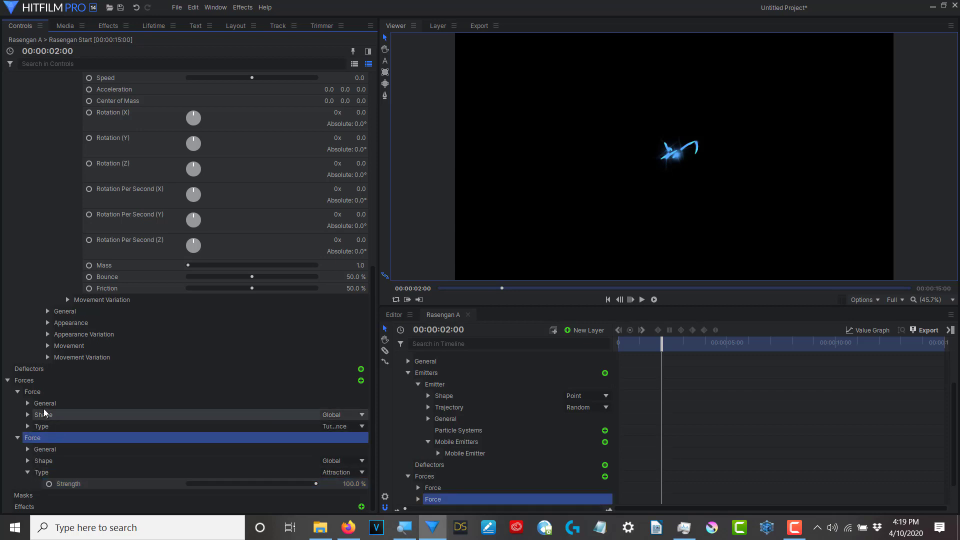
key("ctrl+d")
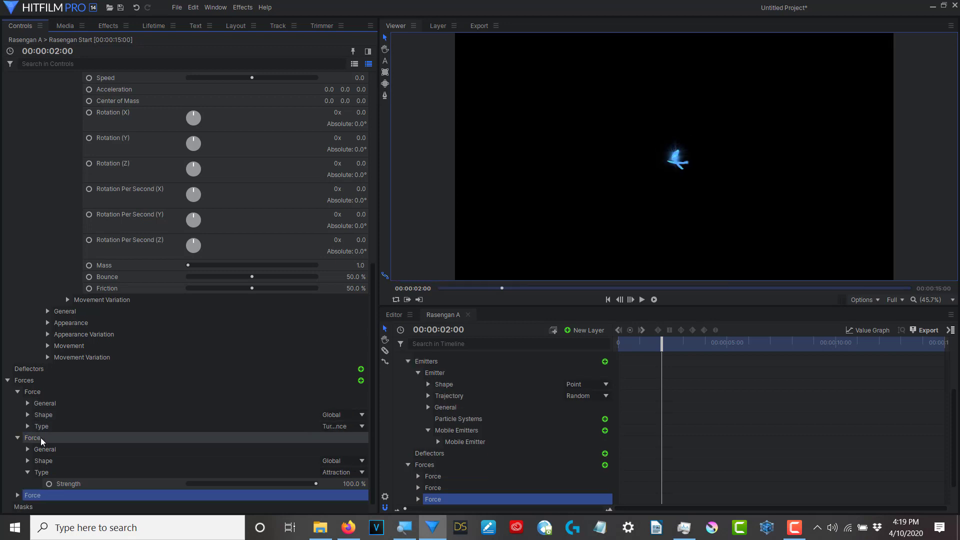
key("ctrl+d")
key("ctrl+d")
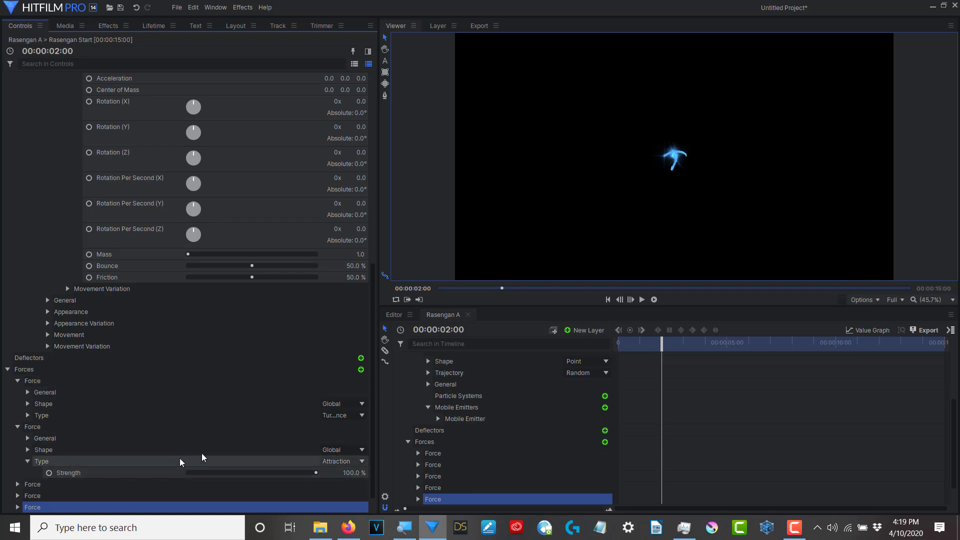
Set the Blend mode in the mobile emitter's own appearance properties to Add
scroll(181, 420, "up", 3)
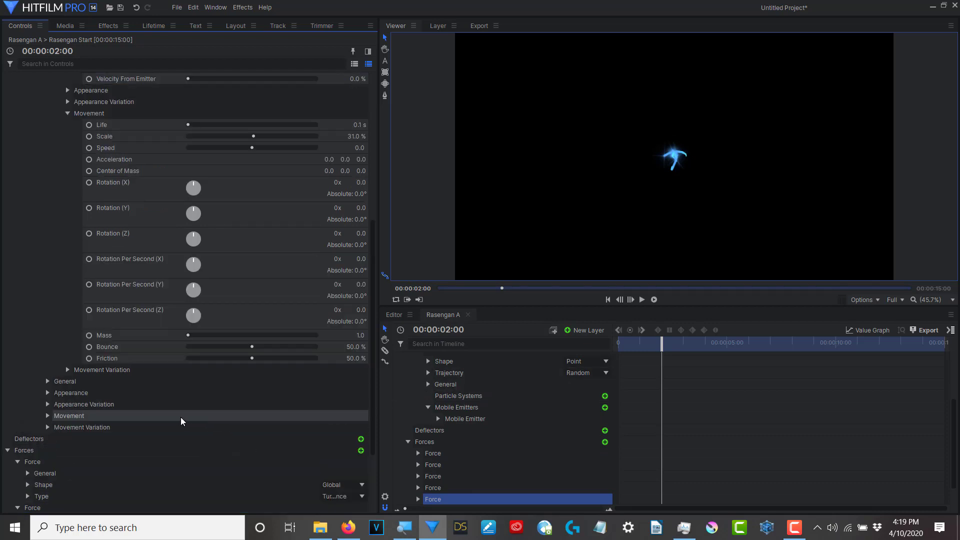
left_click(47, 392)
scroll(125, 407, "down", 8)
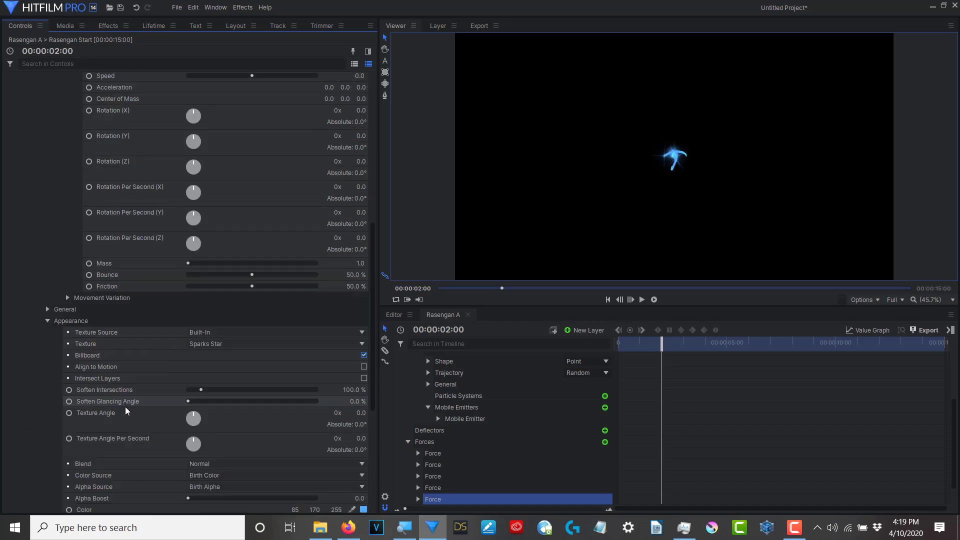
scroll(131, 418, "up", 3)
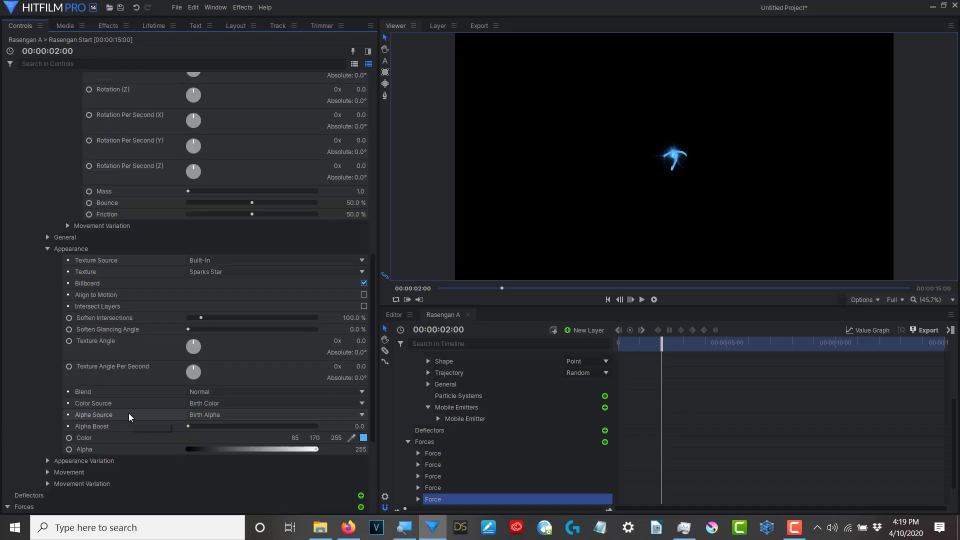
left_click(361, 392)
left_click(203, 425)
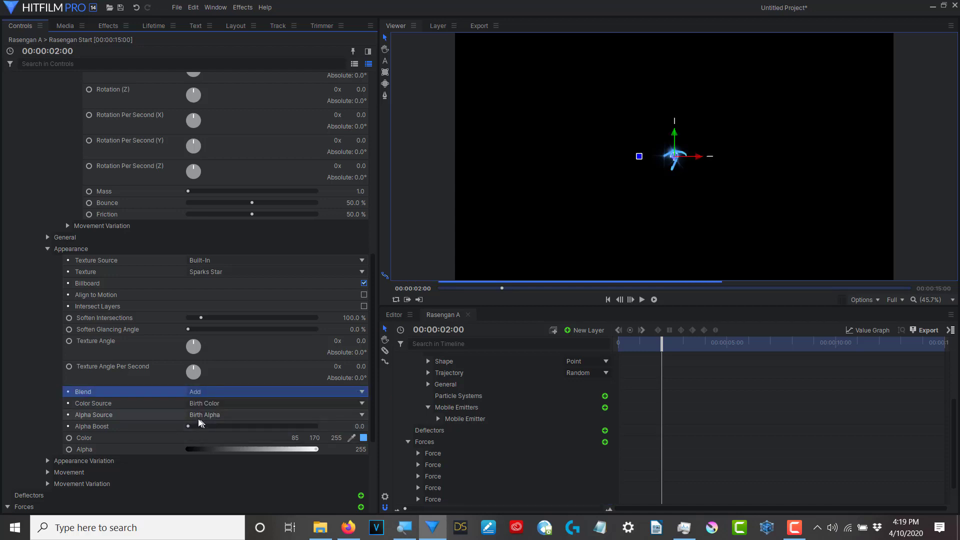
Set the Blend mode to Add in the appearance of the particle system nested under the mobile emitter
scroll(40, 350, "up", 5)
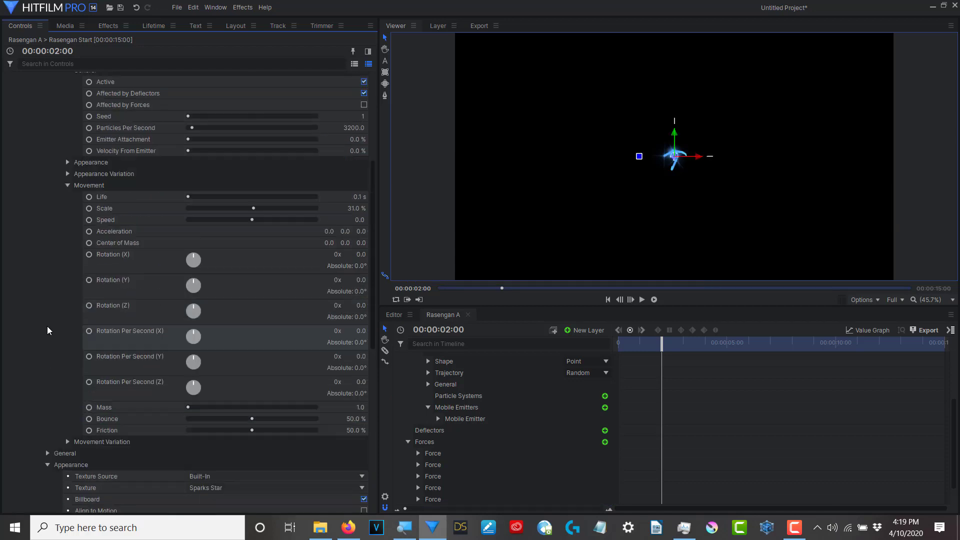
scroll(50, 330, "up", 3)
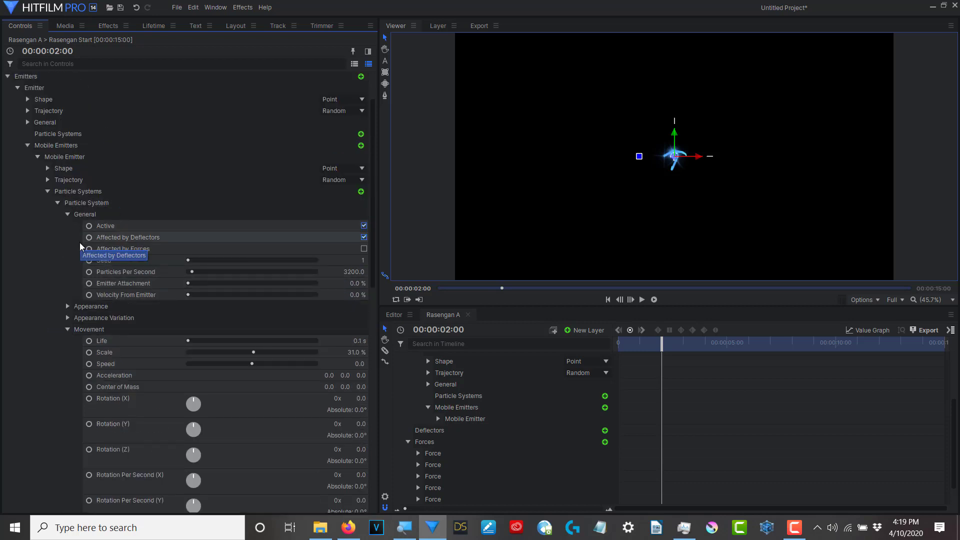
left_click(68, 307)
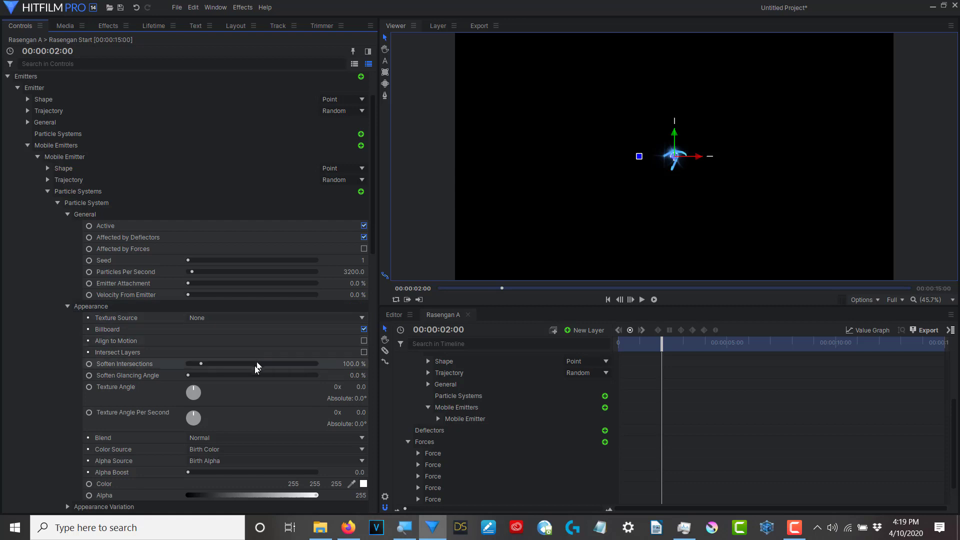
left_click(227, 437)
left_click(213, 462)
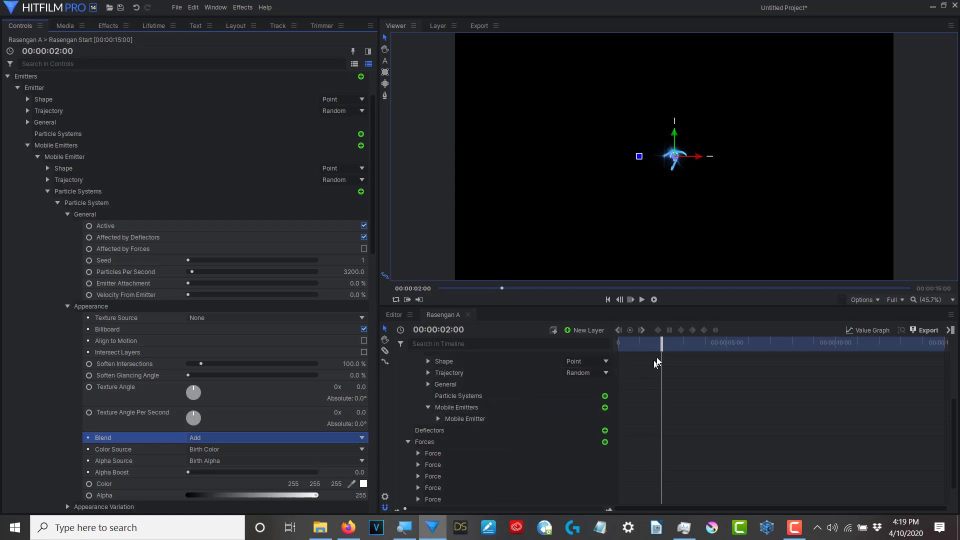
Inspect the particle trails up close at 00:00:04:29
left_click_drag(663, 345, 715, 342)
scroll(715, 127, "up", 3)
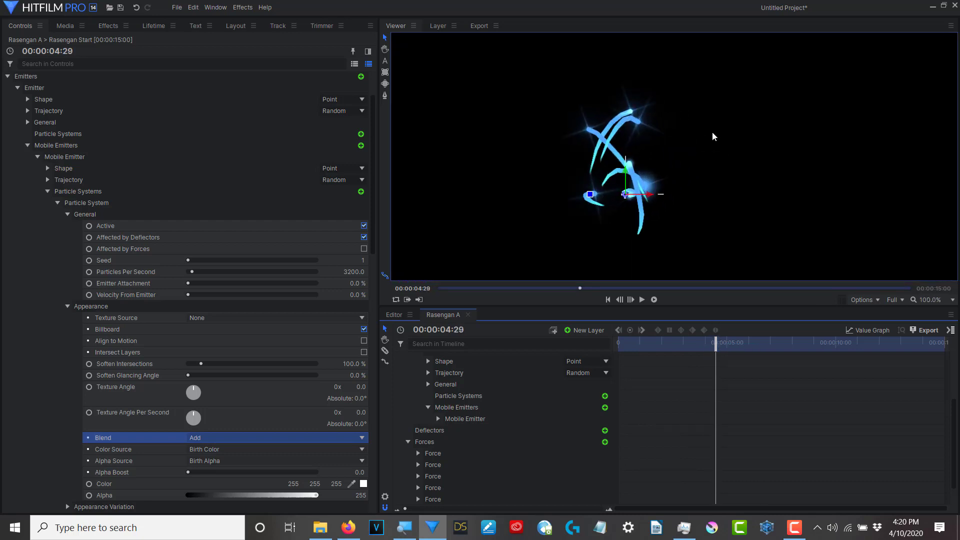
scroll(712, 135, "down", 4)
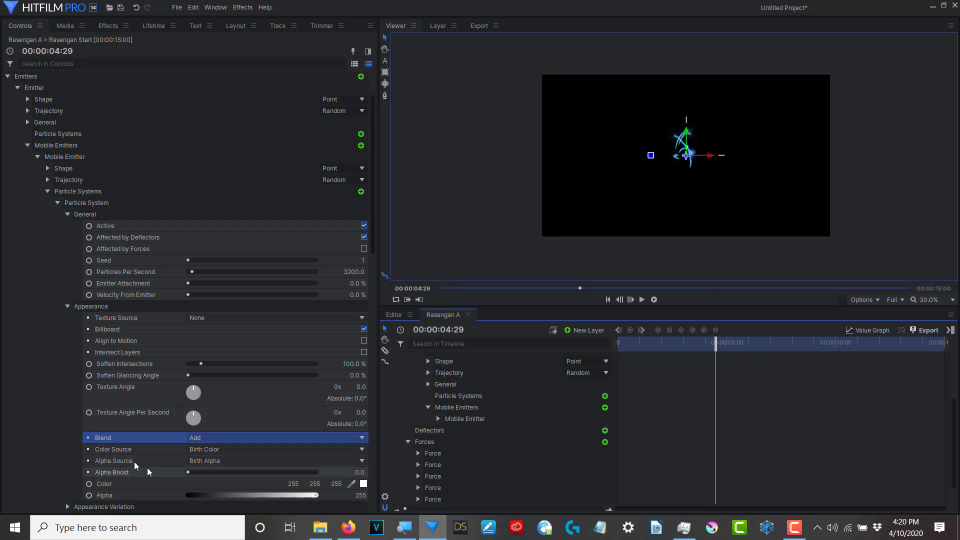
Apply the Outer Glow effect to the Rasengan Start particle simulator layer
scroll(150, 250, "up", 3)
left_click(103, 29)
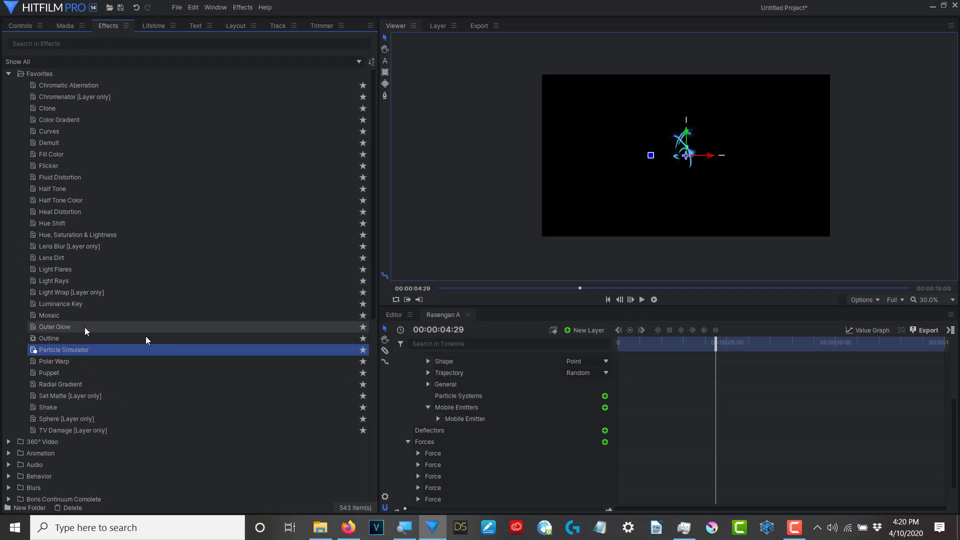
scroll(534, 425, "up", 3)
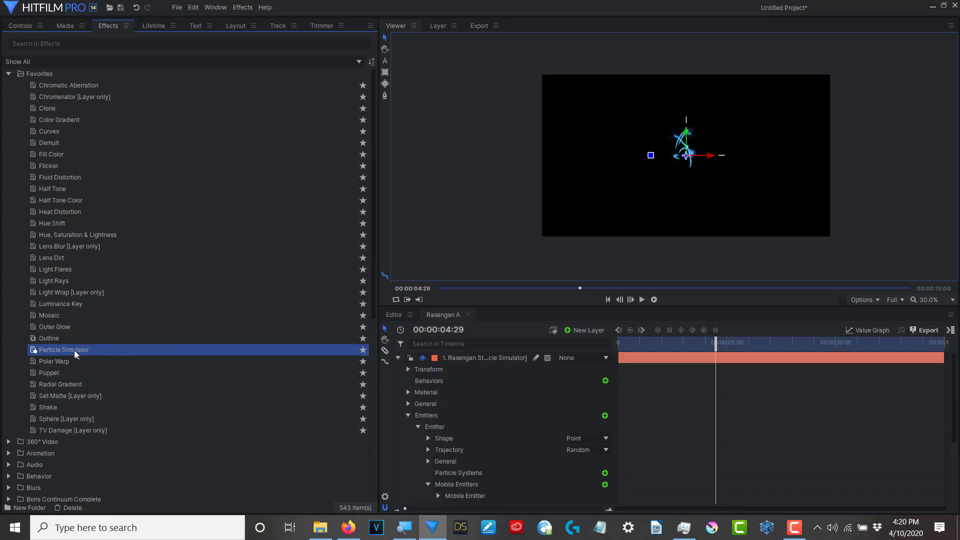
left_click_drag(53, 326, 463, 356)
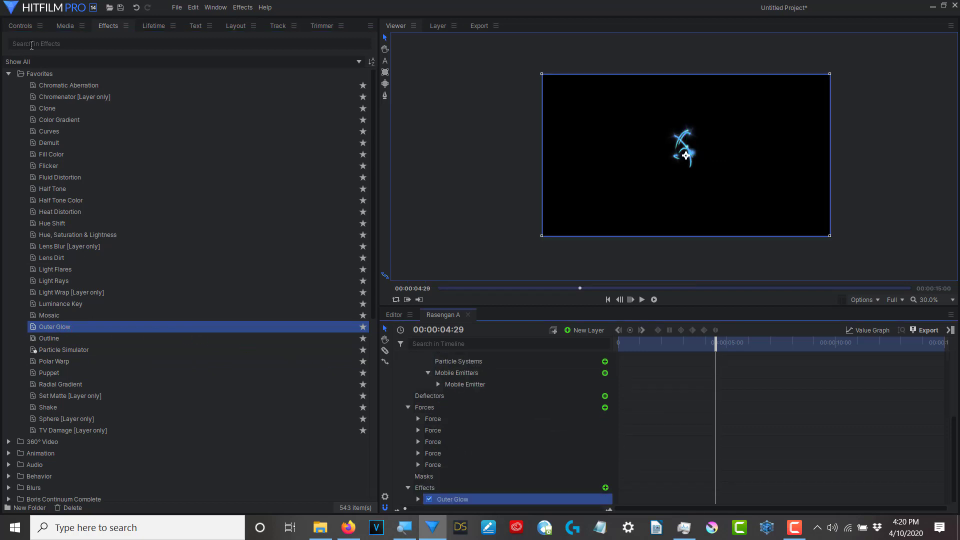
Set the Outer Glow color to pure blue, #0000ff
left_click(19, 26)
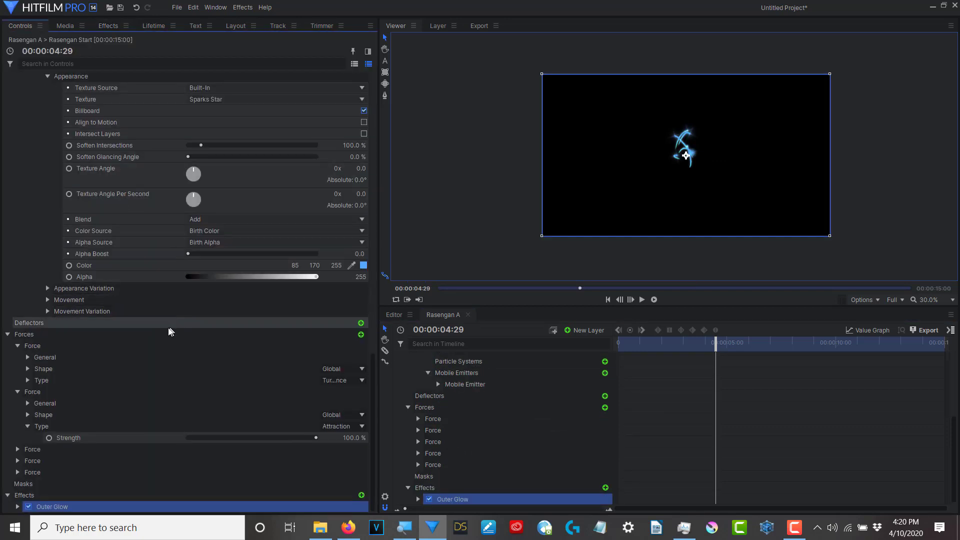
left_click(17, 507)
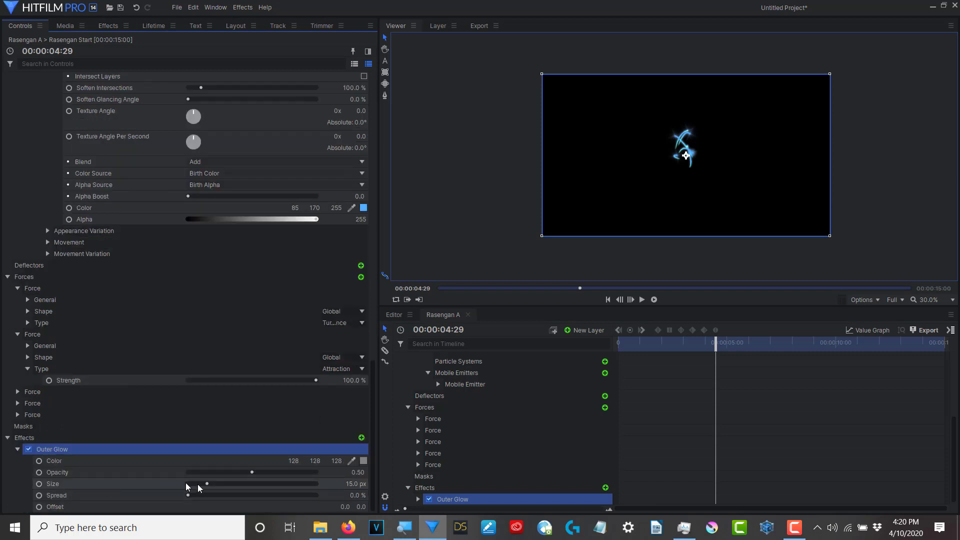
left_click(364, 461)
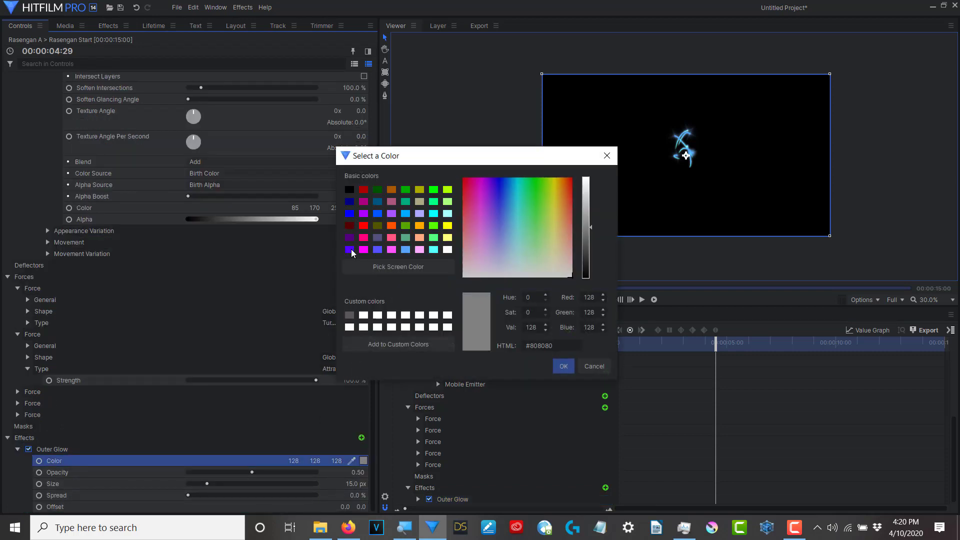
left_click(349, 250)
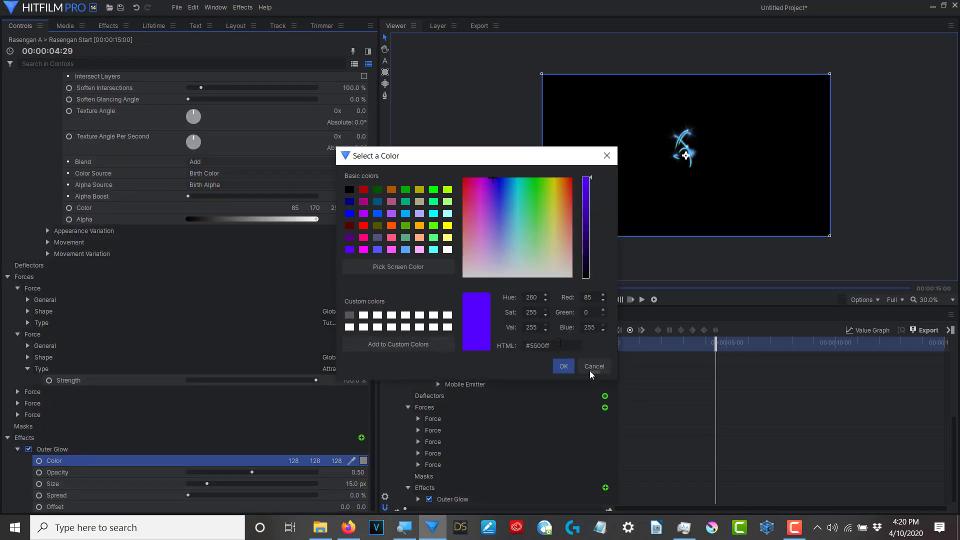
left_click(350, 214)
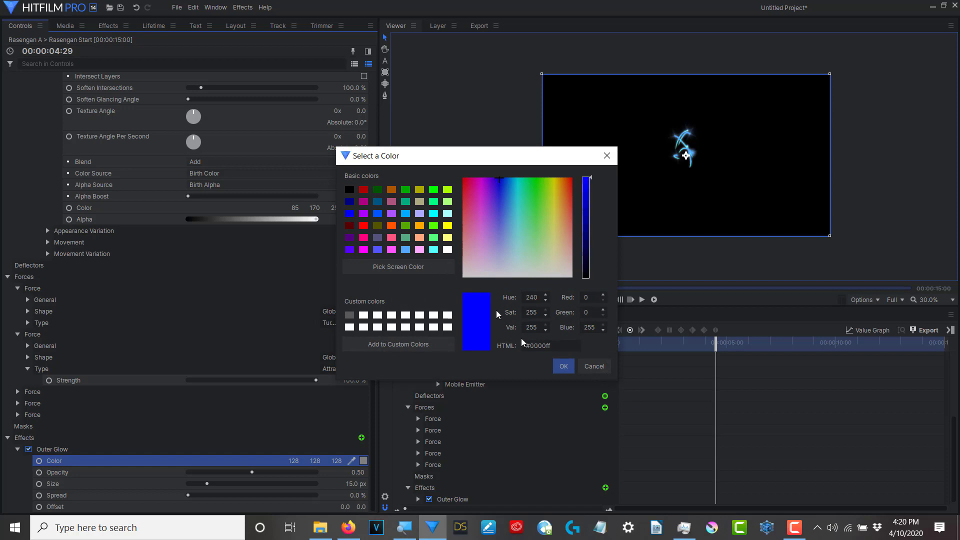
left_click(564, 370)
Play the glowing particles from the start of the composite to check their motion
scroll(690, 199, "up", 2)
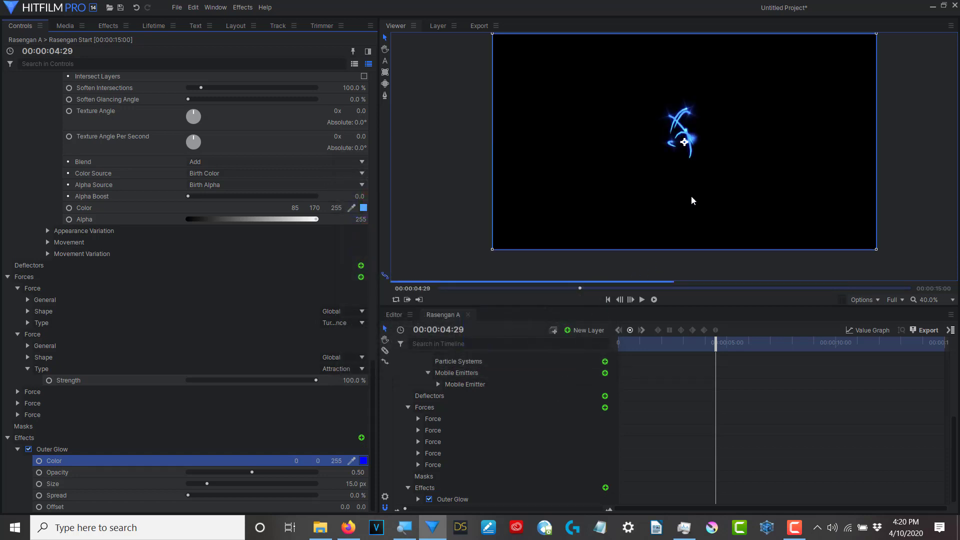
left_click_drag(693, 126, 676, 169)
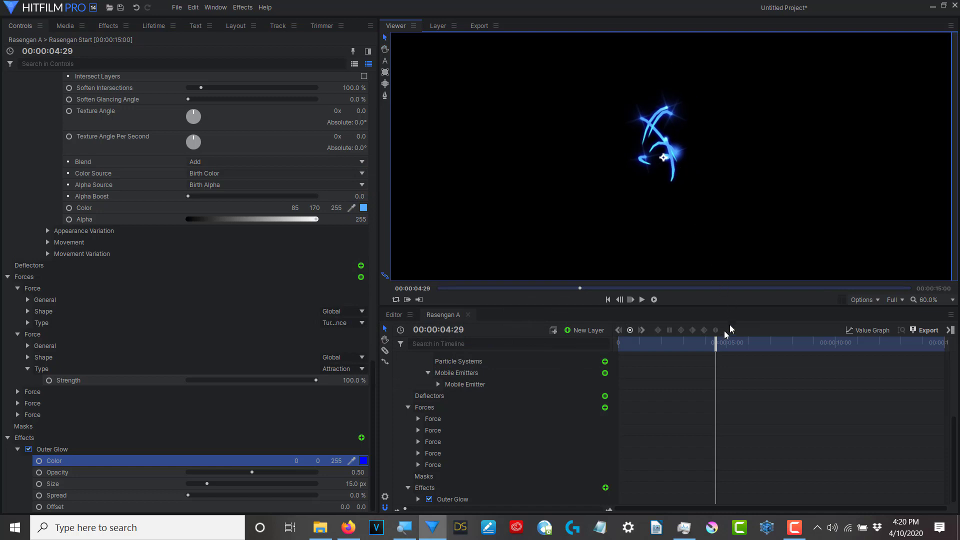
left_click_drag(715, 343, 618, 342)
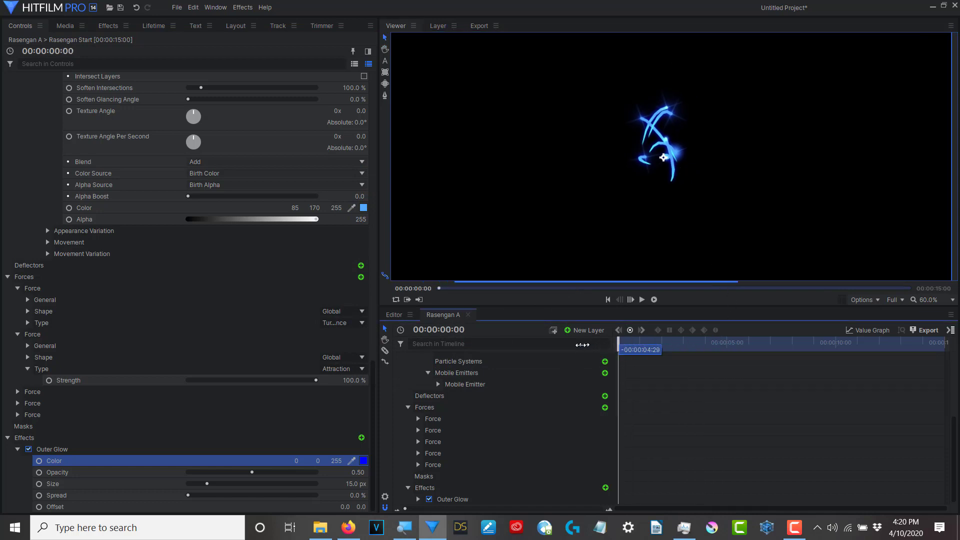
left_click(642, 300)
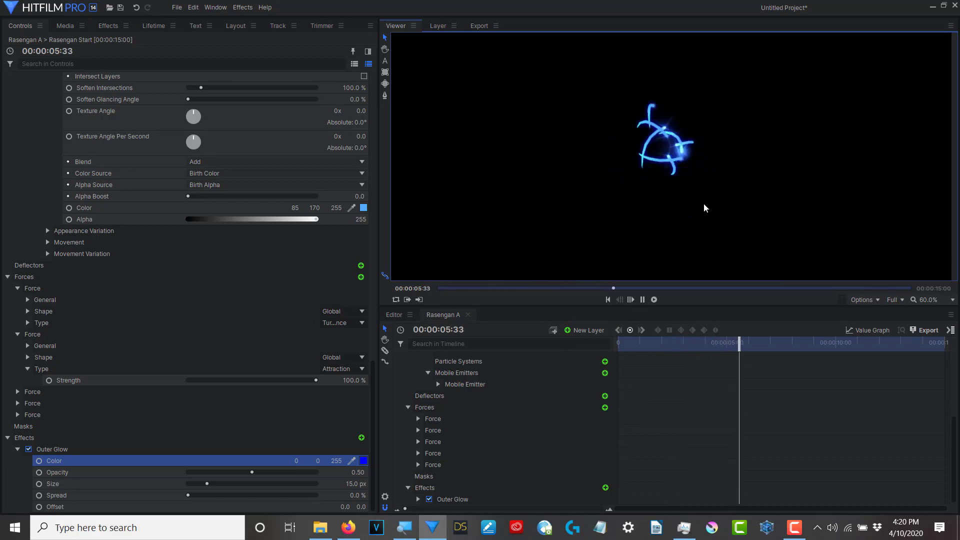
left_click(643, 300)
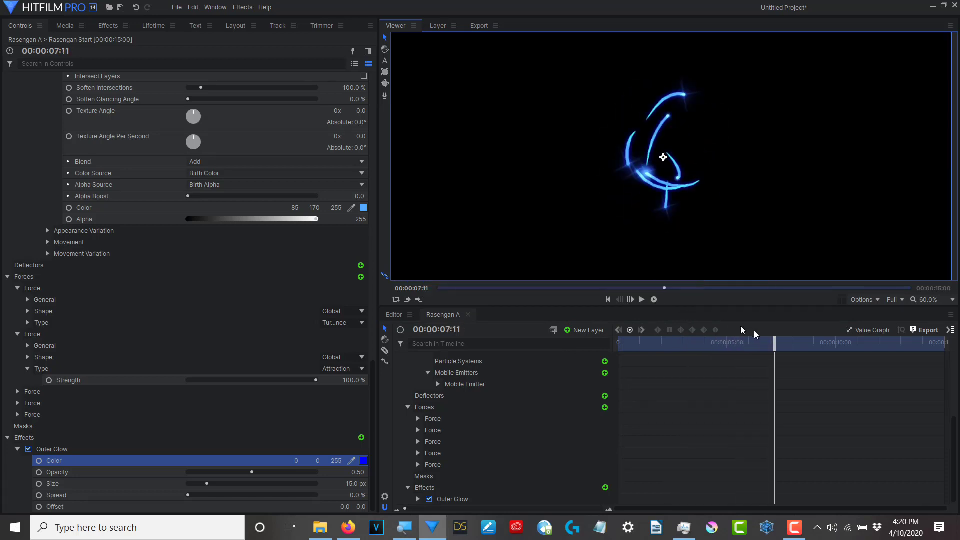
Render a preview from the start, set the work area's out point at 00:00:02:35, and play that range
left_click_drag(778, 345, 618, 345)
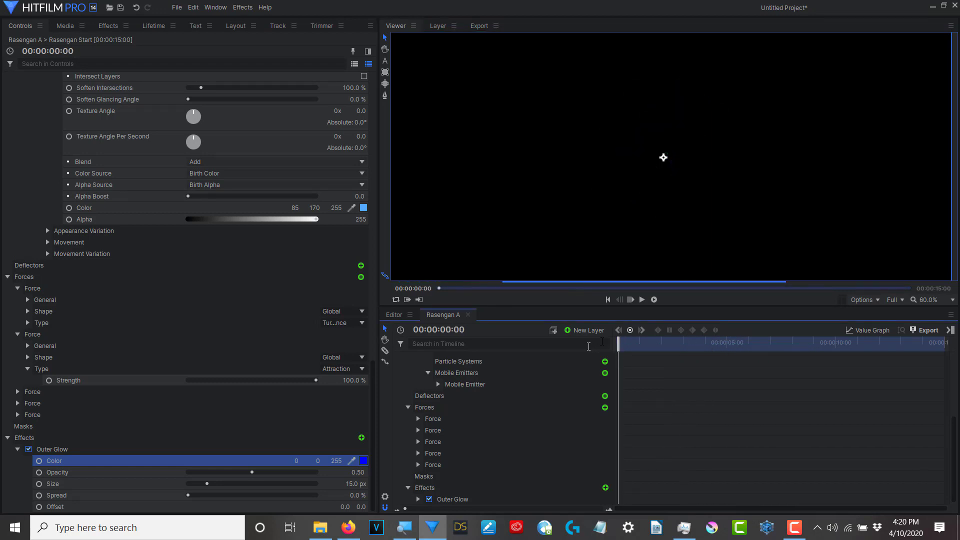
left_click(654, 300)
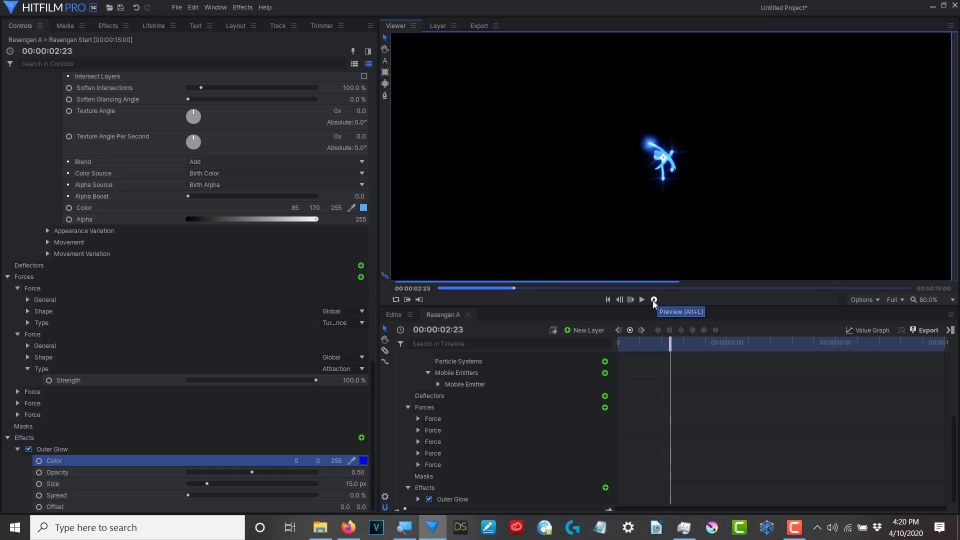
left_click(419, 299)
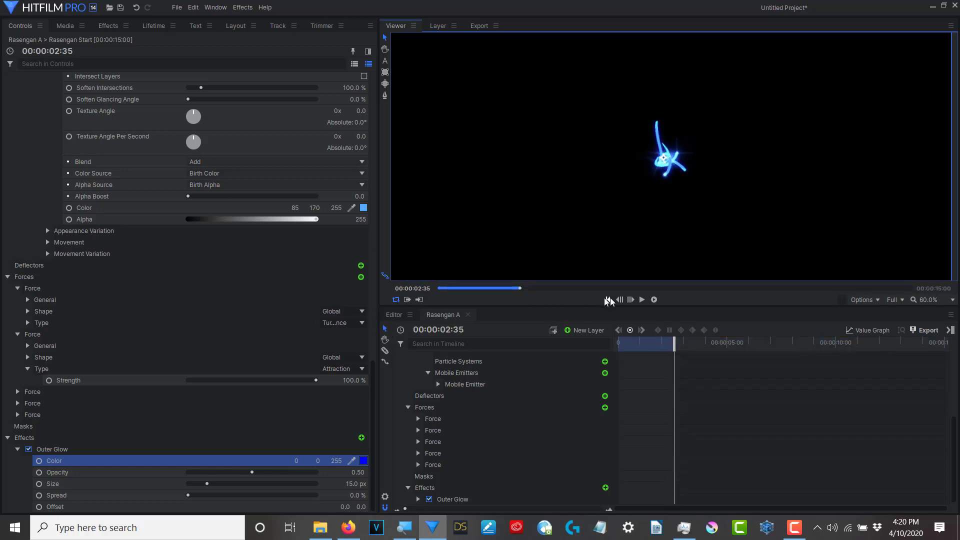
left_click(642, 299)
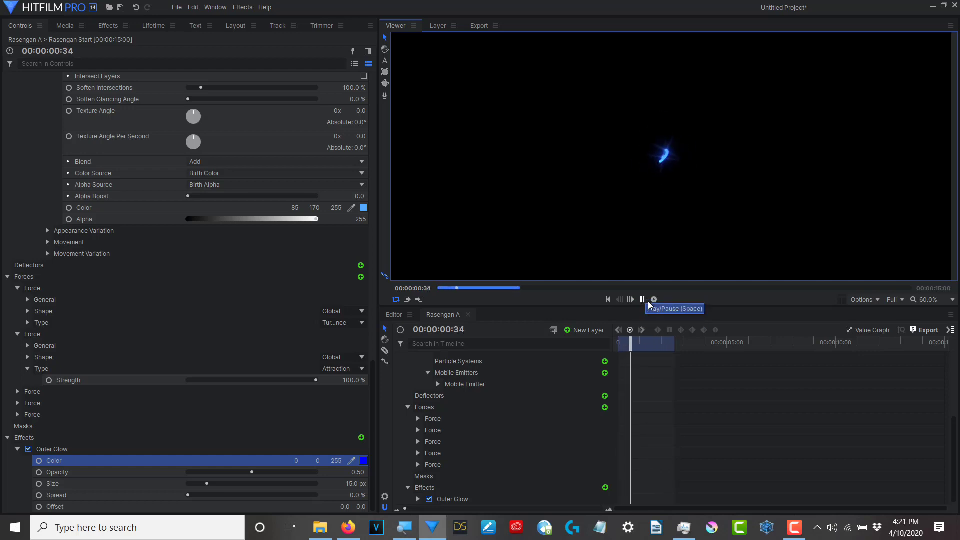
left_click(643, 300)
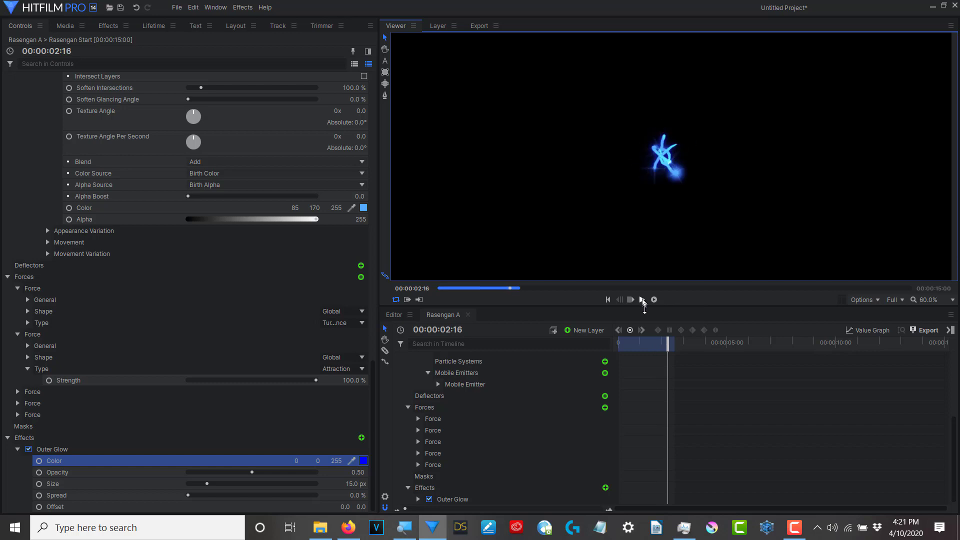
Collapse the particle simulator layer and add a new Point layer with the playhead at 00:00:00:00
left_click_drag(666, 343, 619, 340)
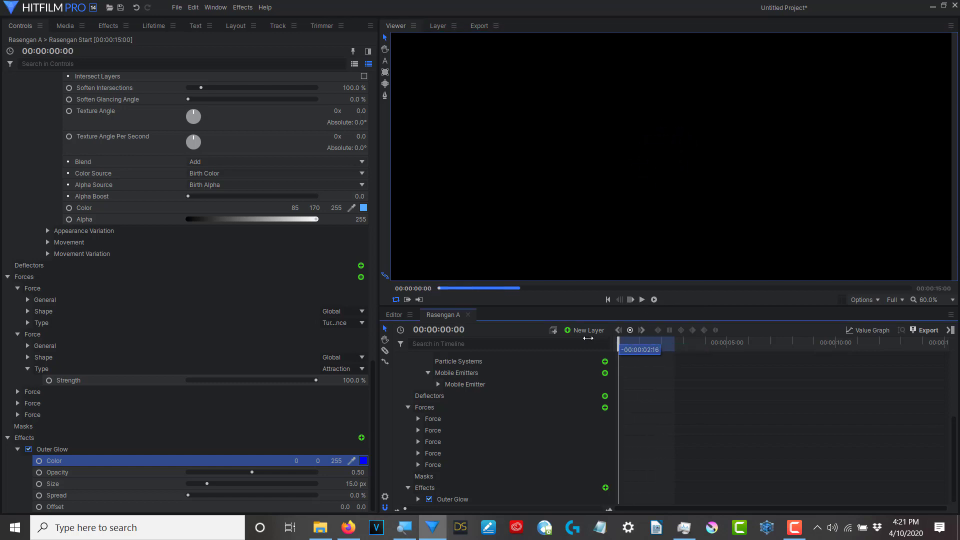
scroll(483, 413, "up", 3)
left_click(398, 358)
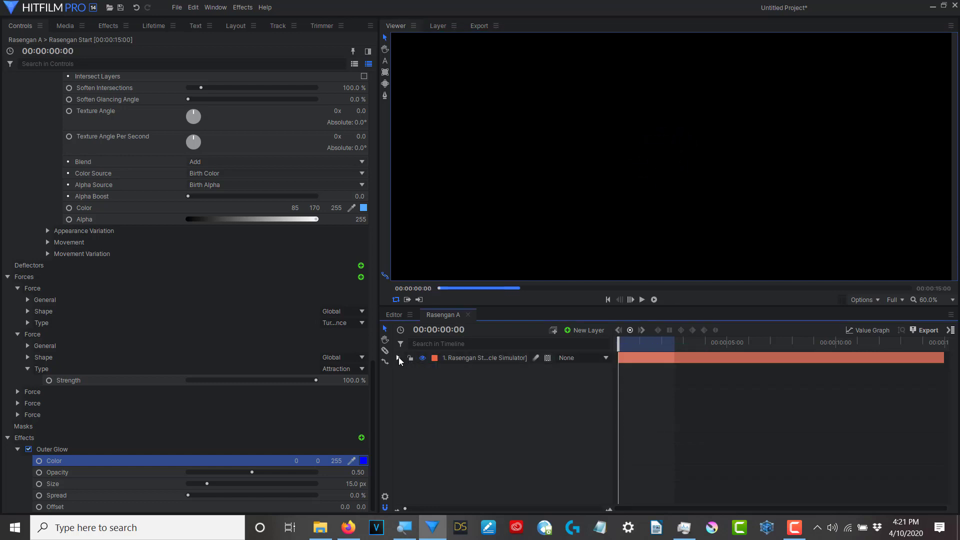
left_click(569, 329)
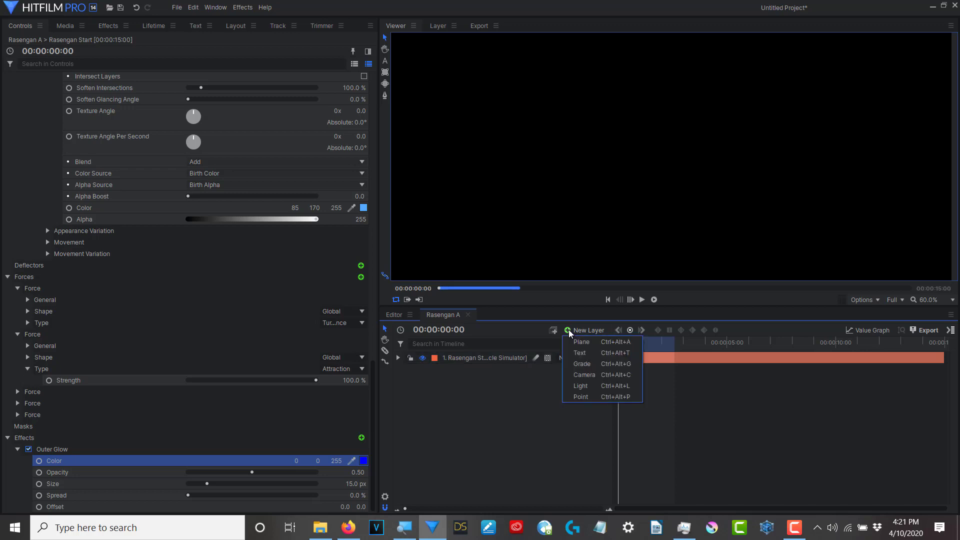
left_click(588, 397)
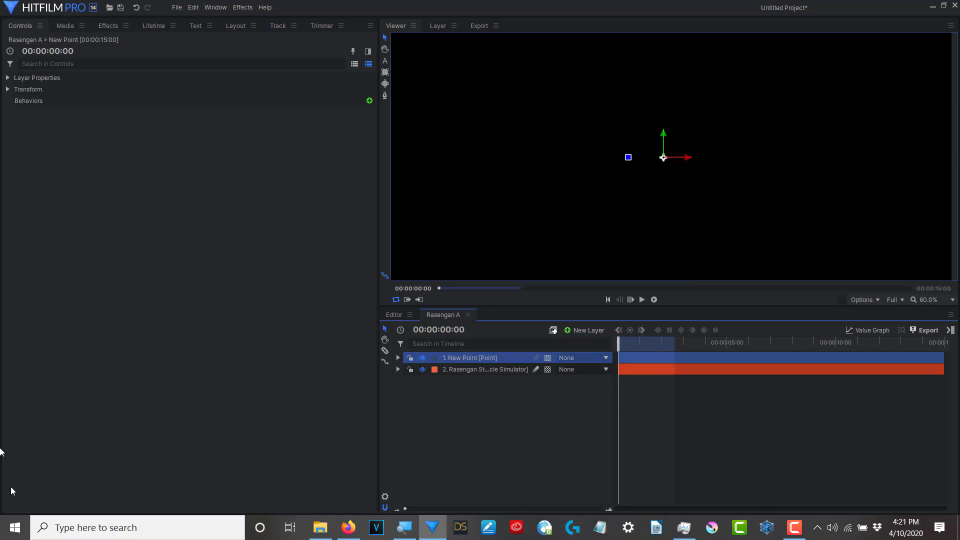
Rename the new Point layer as Rasengan Arm Rotation and keep it selected
right_click(472, 358)
left_click(490, 342)
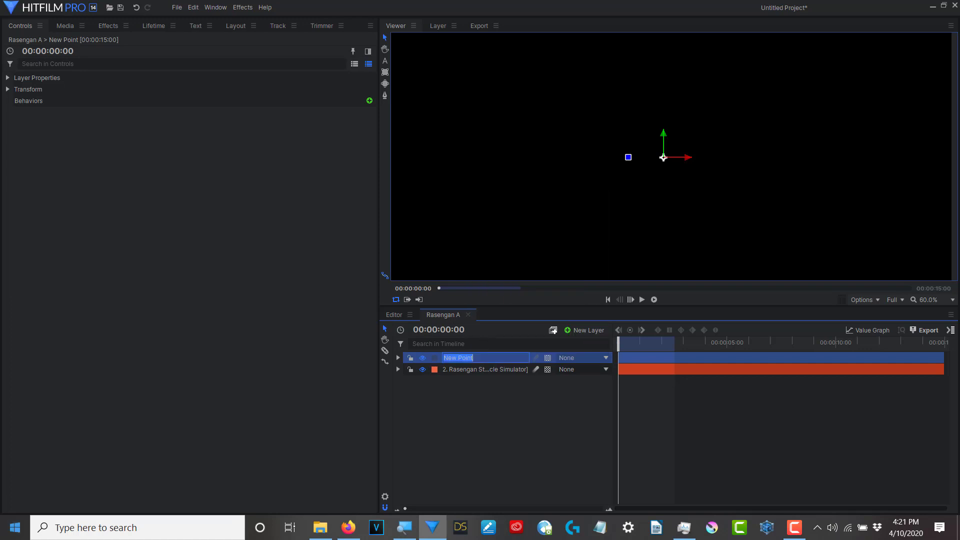
type("Rasengan Arm Rotat")
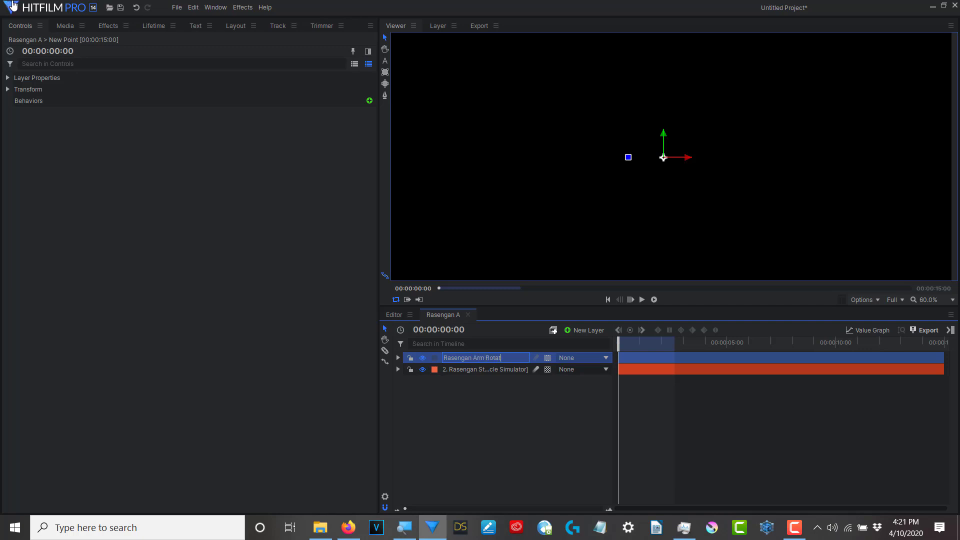
type("ion")
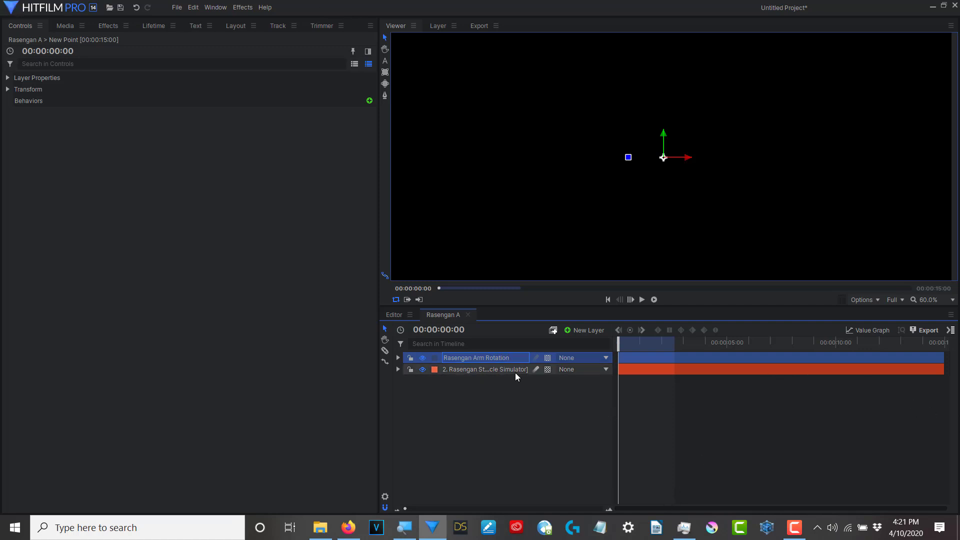
left_click(498, 369)
left_click(496, 358)
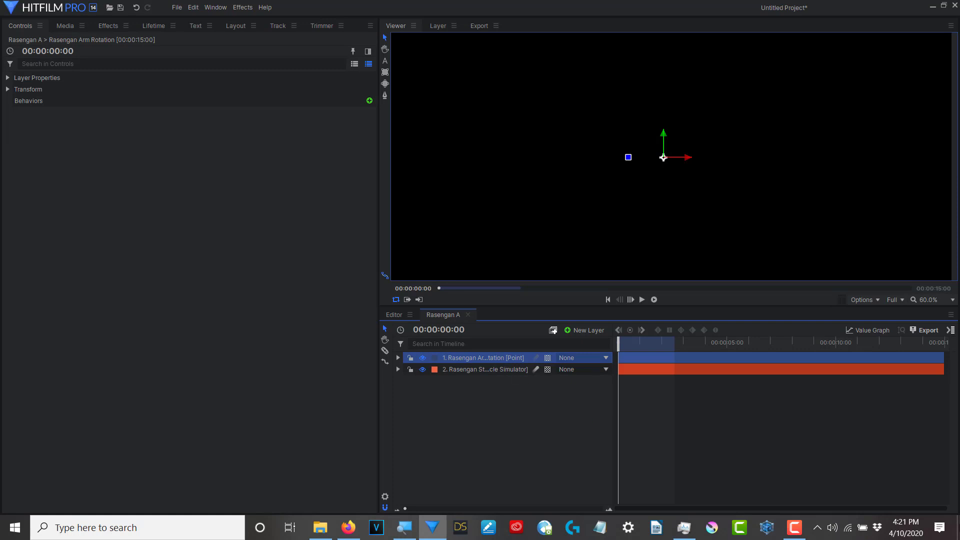
Convert the Rasengan Arm Rotation point to a 3D layer and add the accompanying camera
left_click(548, 358)
left_click(553, 382)
left_click(534, 299)
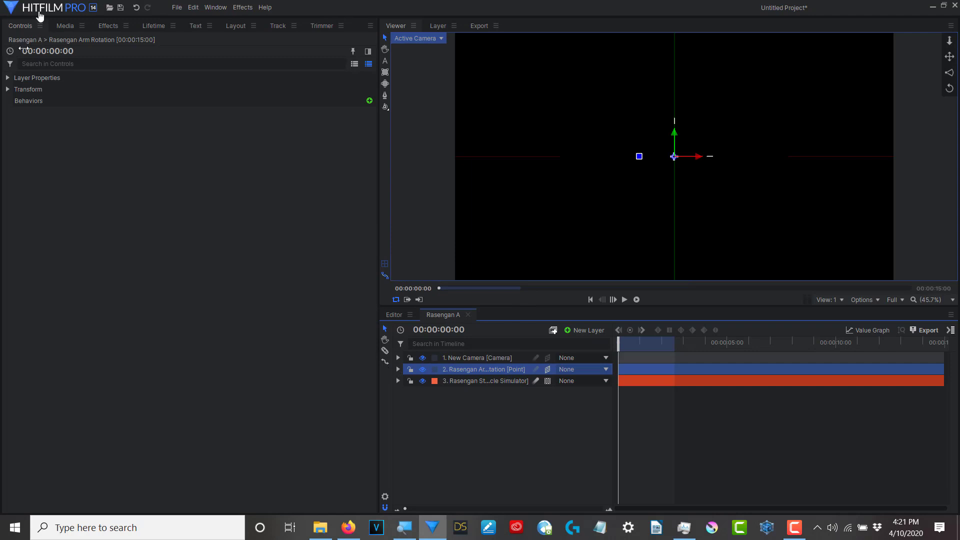
Enable keyframing on the point's Rotation (Z) at 00:00:00:00 with a value of 0.0°
left_click(19, 25)
left_click(8, 89)
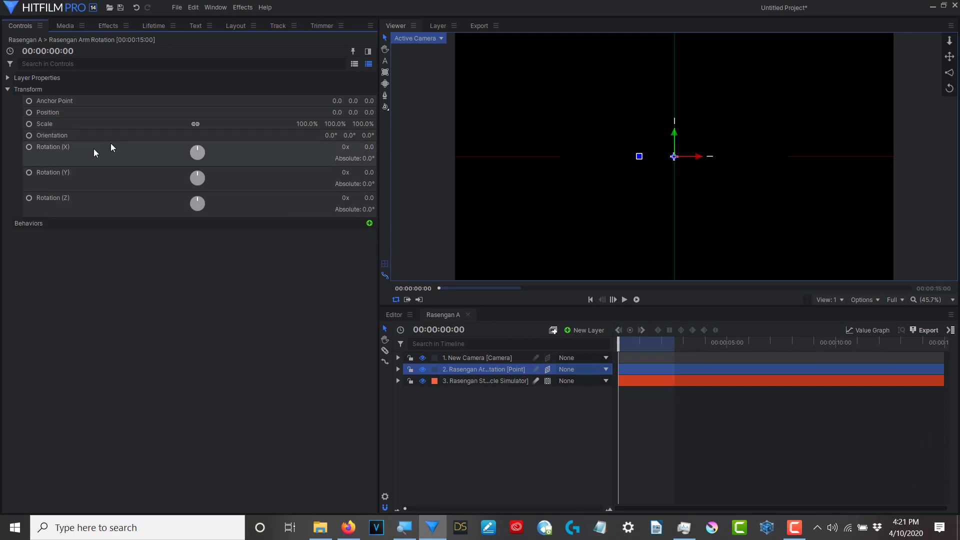
left_click(29, 198)
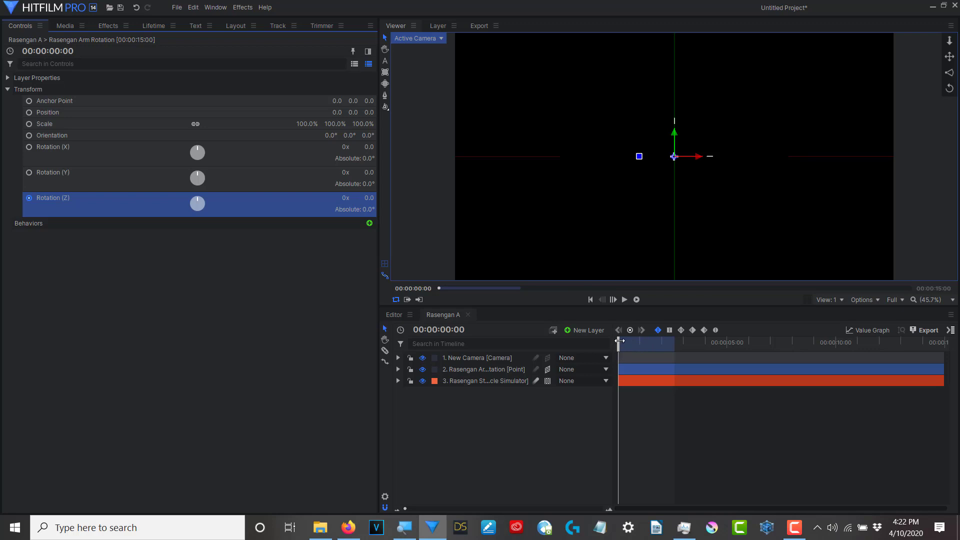
Move the playhead to 00:00:14:59 and set the point's Rotation (Z) to 15 full revolutions
left_click_drag(620, 340, 957, 352)
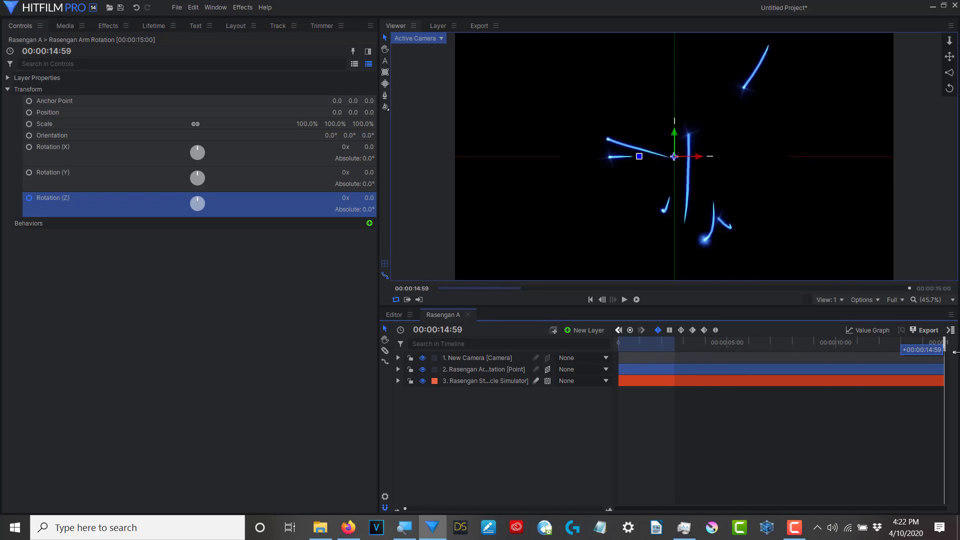
left_click(346, 200)
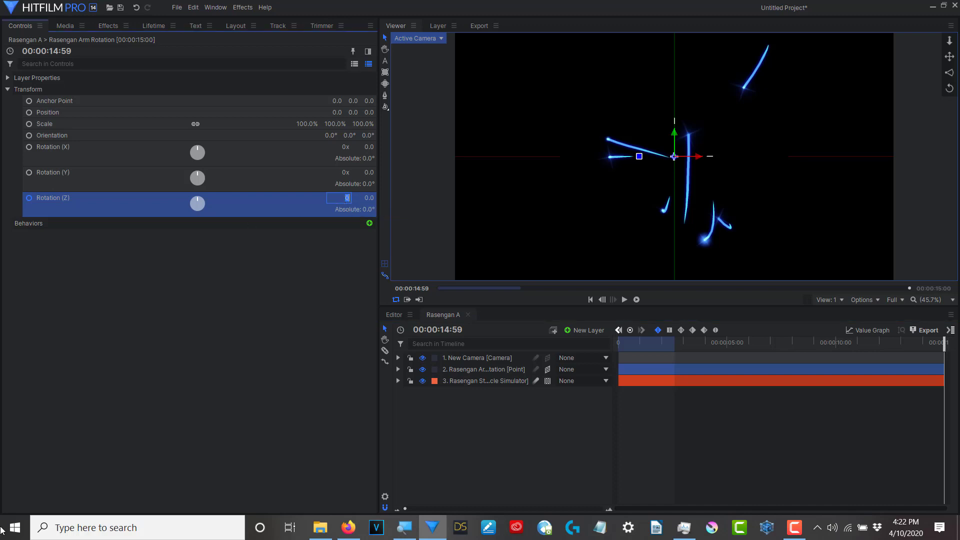
type("15")
Play the composite from the start to preview the point's rotation, and return the playhead to 00:00:00:00
left_click(590, 299)
left_click(625, 300)
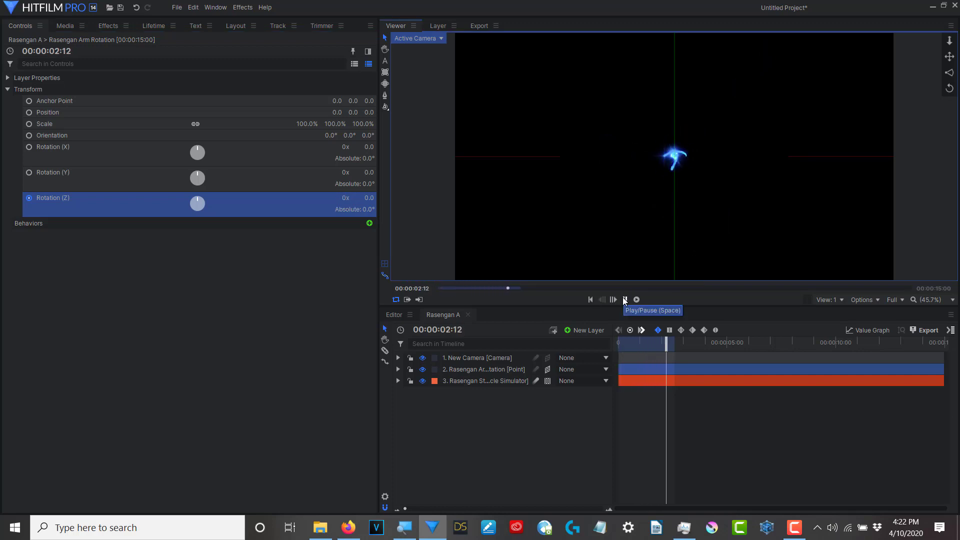
left_click(624, 299)
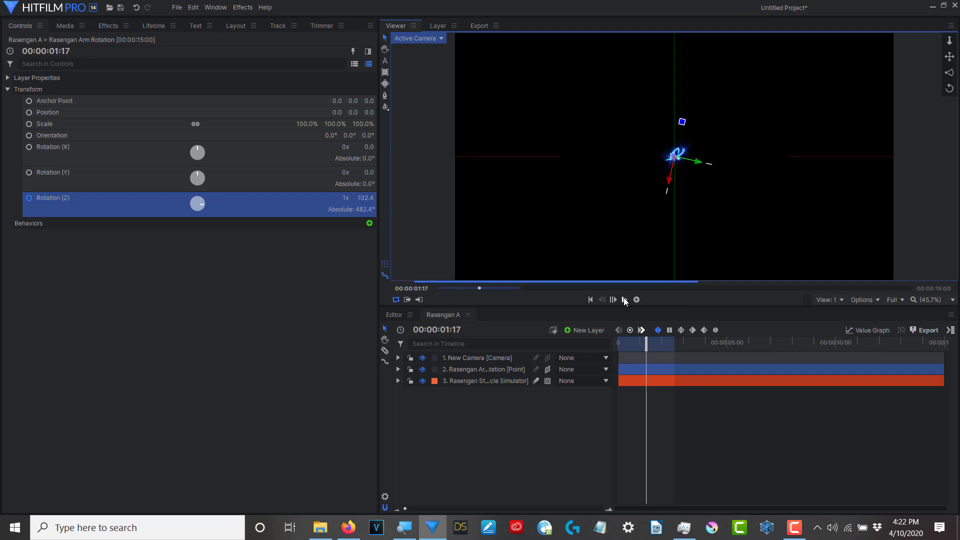
left_click_drag(655, 358, 619, 358)
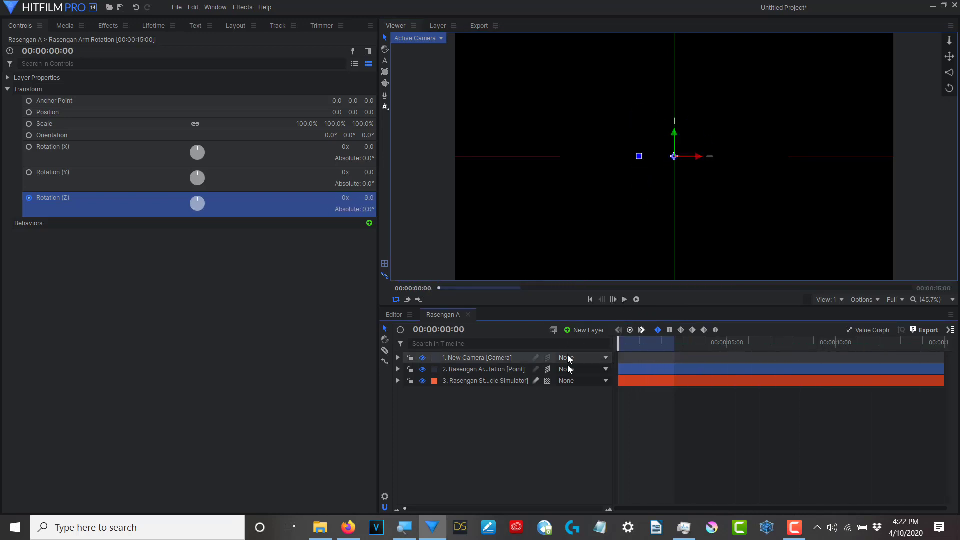
Add a new Particle Simulator layer beneath the Rasengan Start layer
left_click(472, 379)
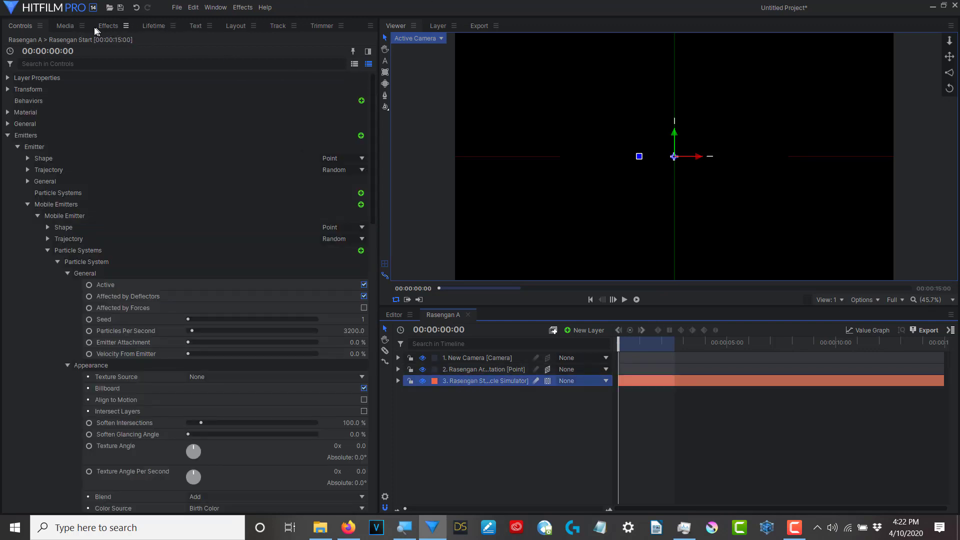
left_click(109, 27)
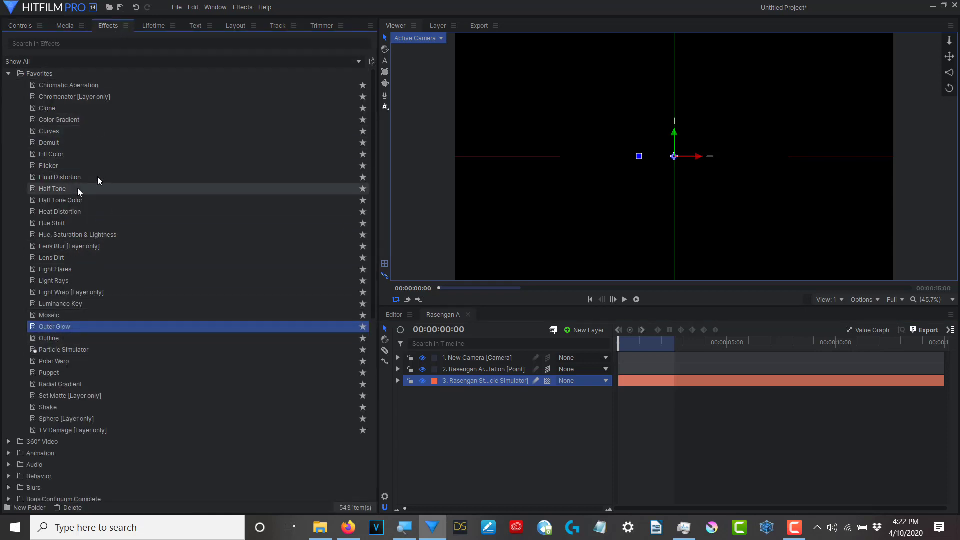
scroll(96, 278, "down", 2)
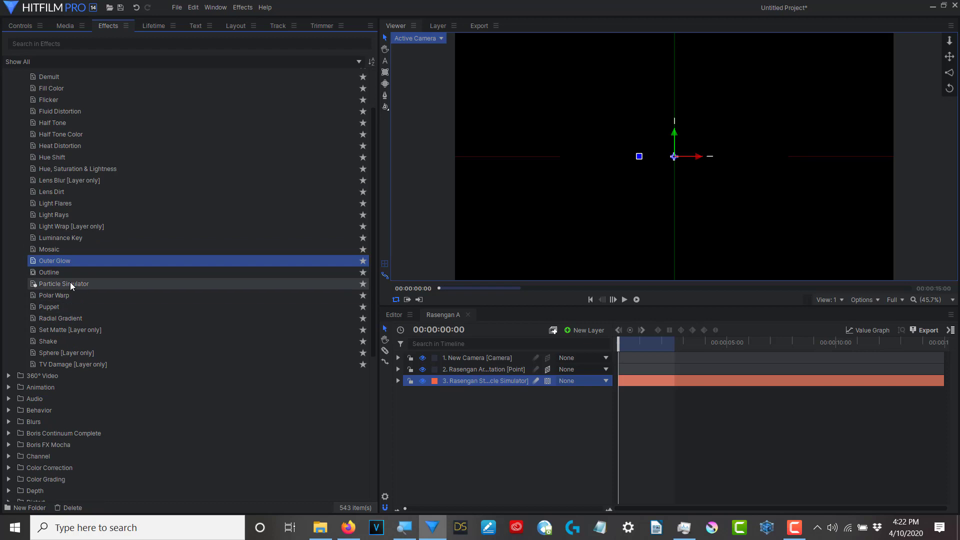
left_click_drag(71, 284, 487, 415)
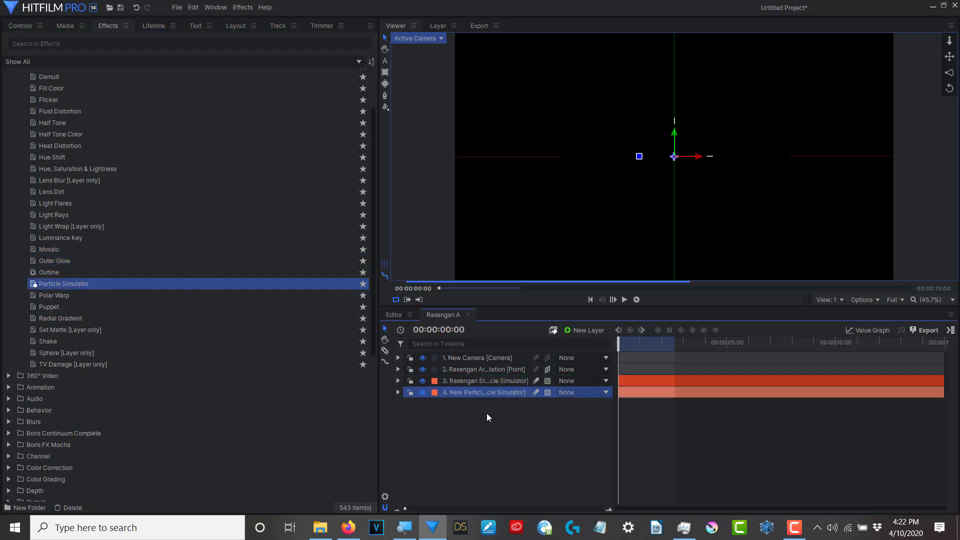
Rename the new particle simulator layer as Rasengan Arm and enable its motion blur
right_click(476, 395)
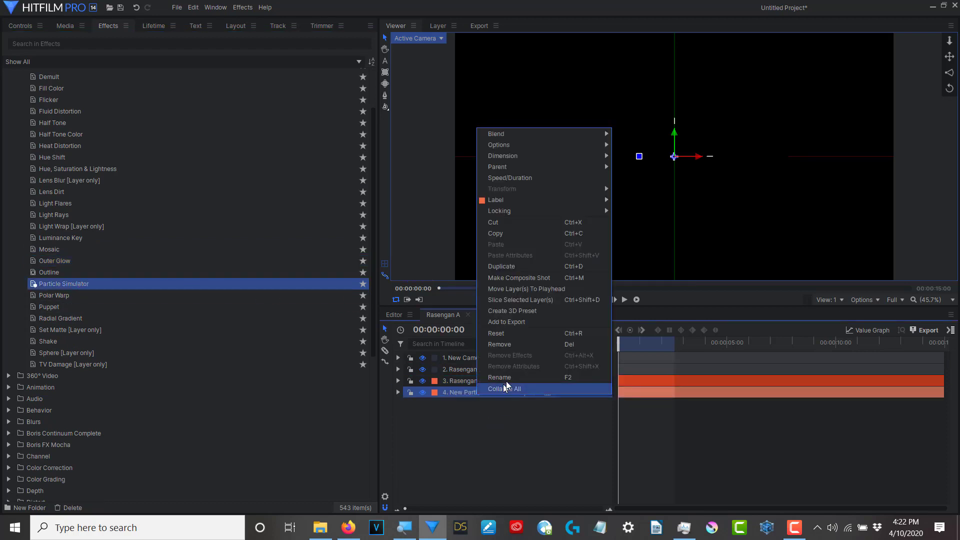
left_click(484, 386)
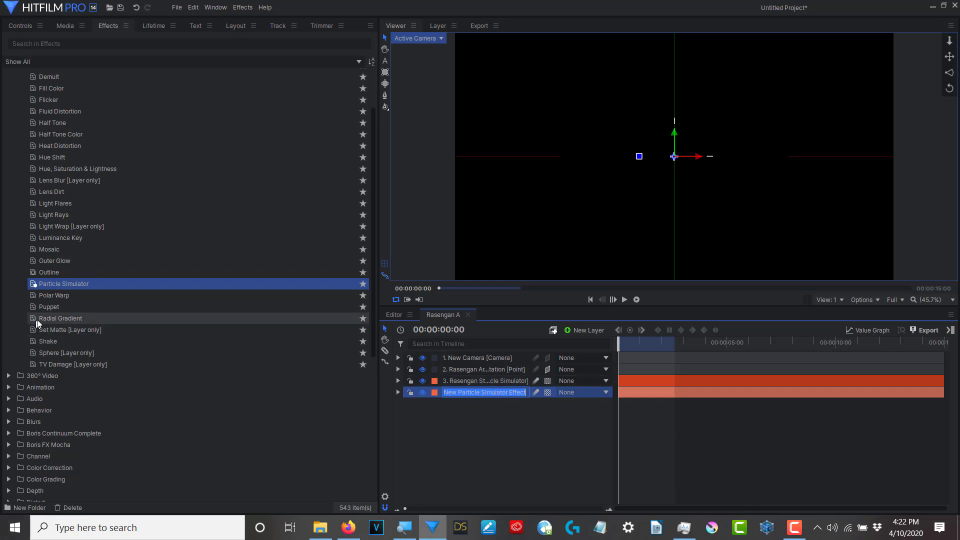
type("E")
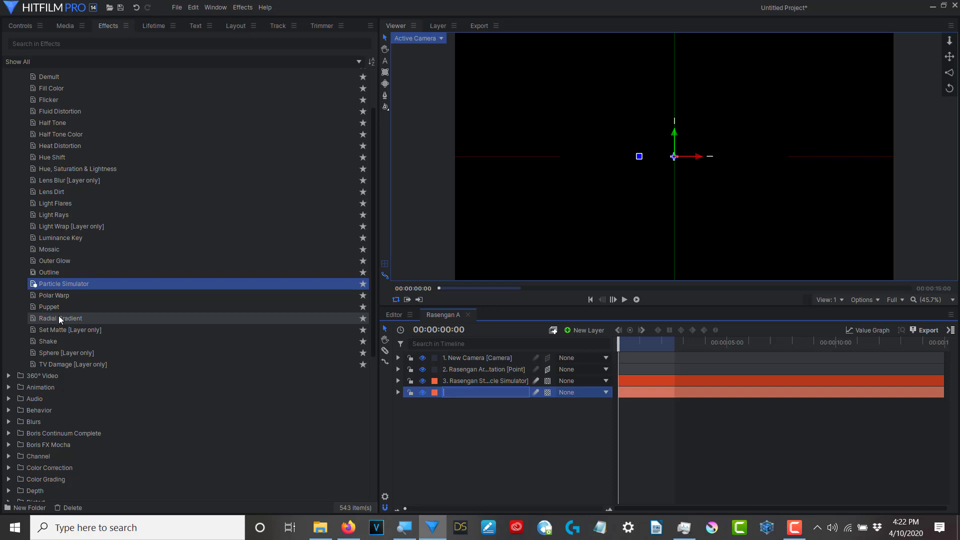
type("asenga")
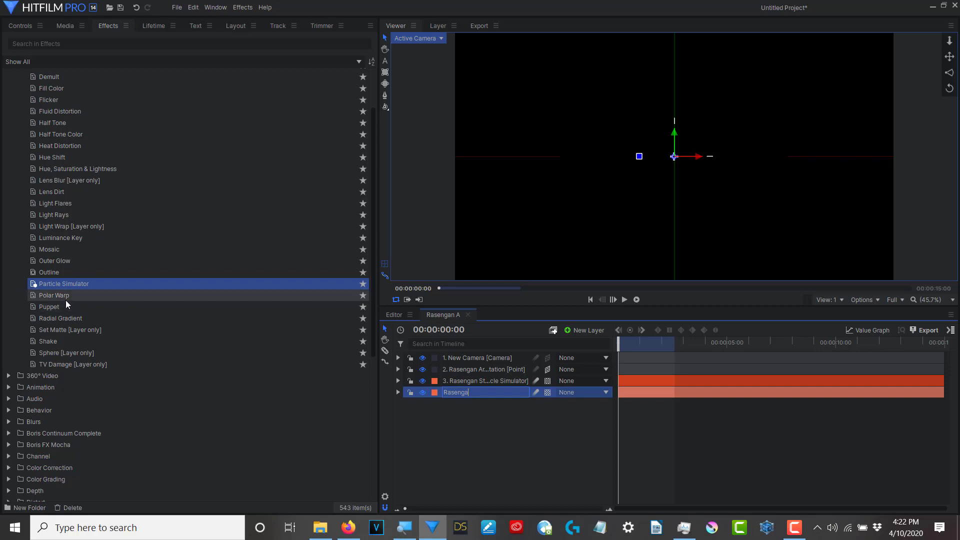
type("n Arm")
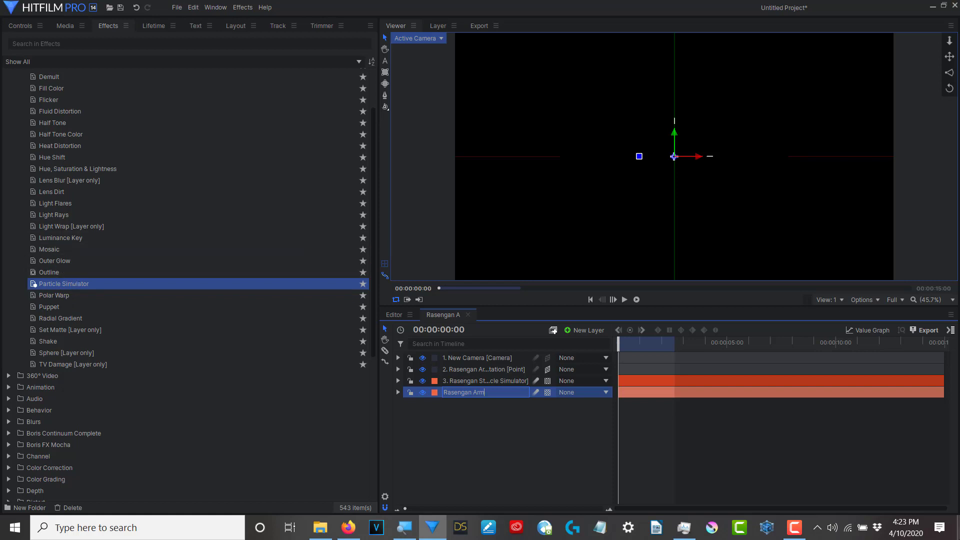
left_click(491, 382)
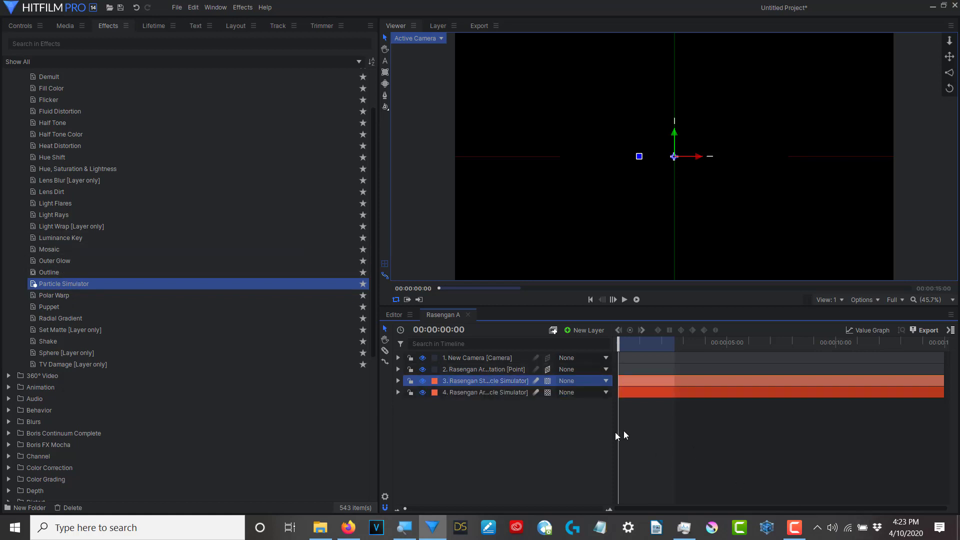
left_click(536, 393)
Attach the Rasengan Arm emitter to the Rasengan Arm Rotation layer, keeping its shape as Point
left_click(521, 392)
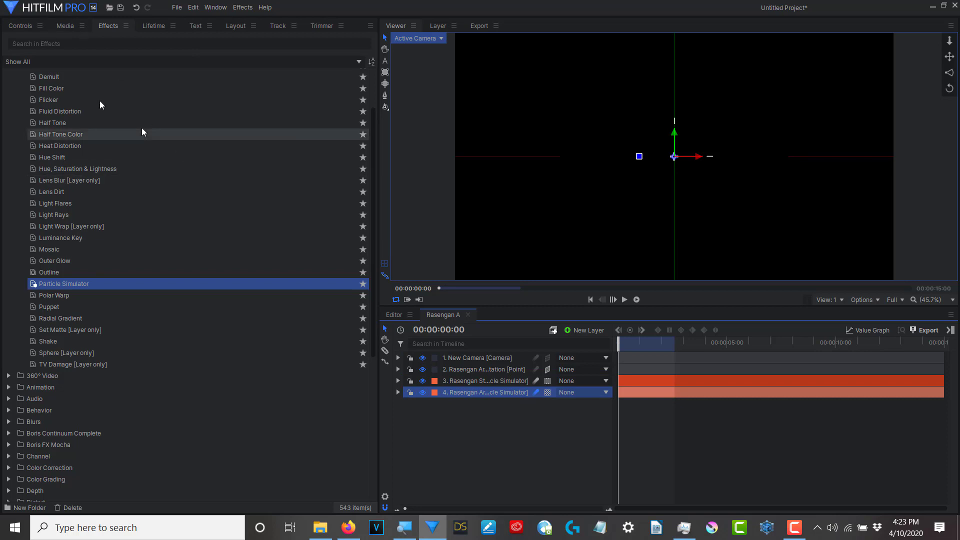
left_click(20, 25)
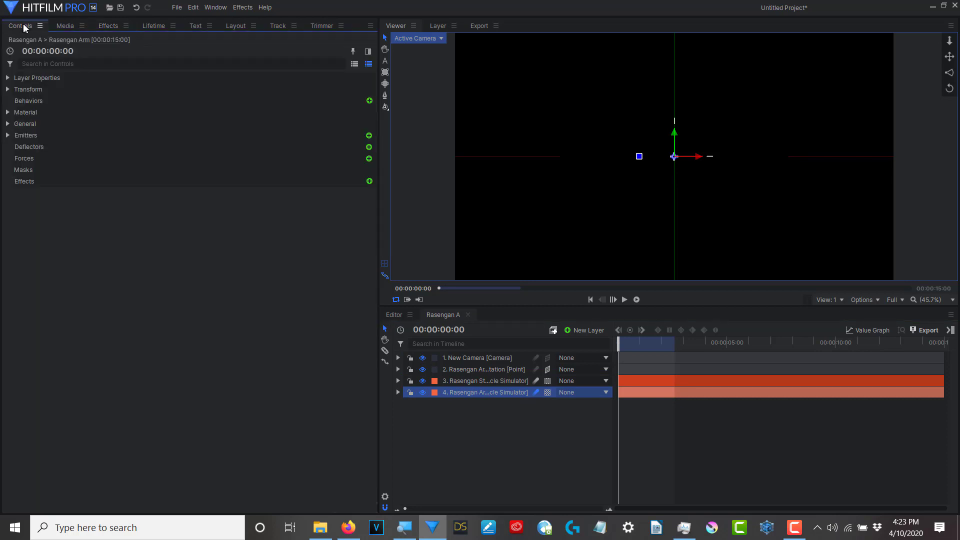
left_click(14, 134)
left_click(18, 146)
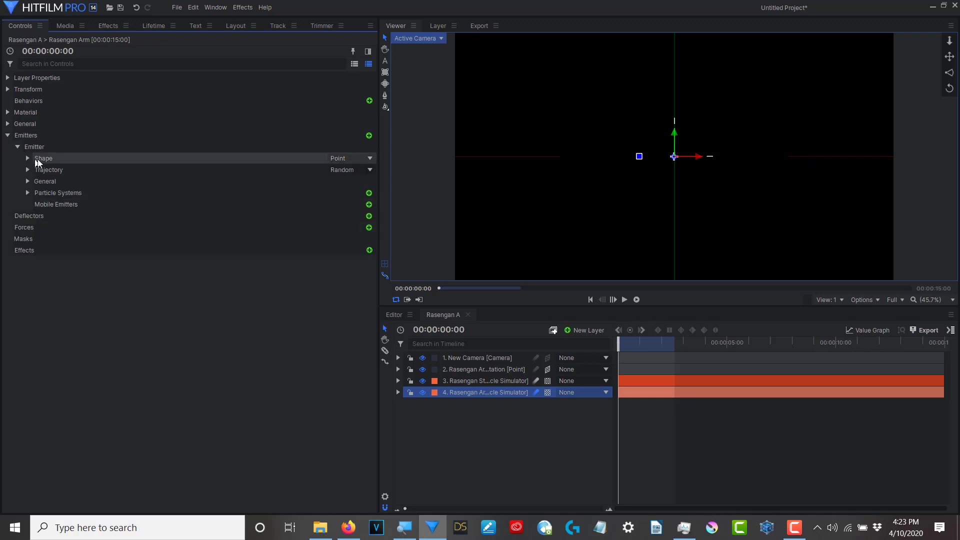
left_click(27, 158)
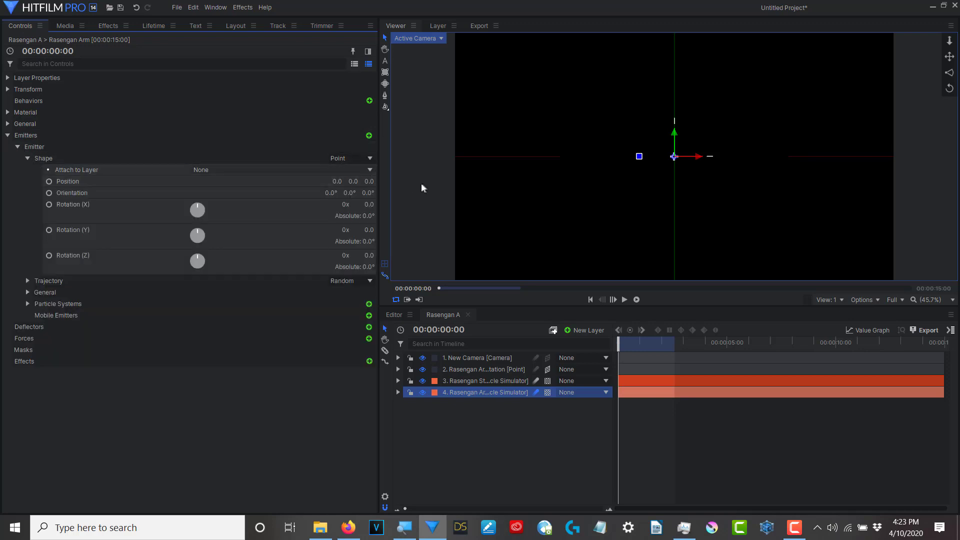
left_click(369, 170)
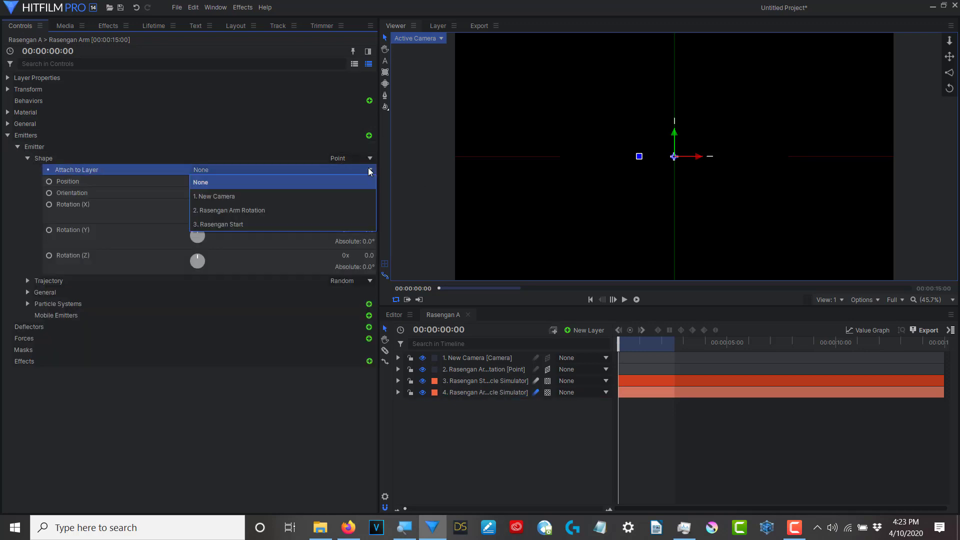
left_click(255, 210)
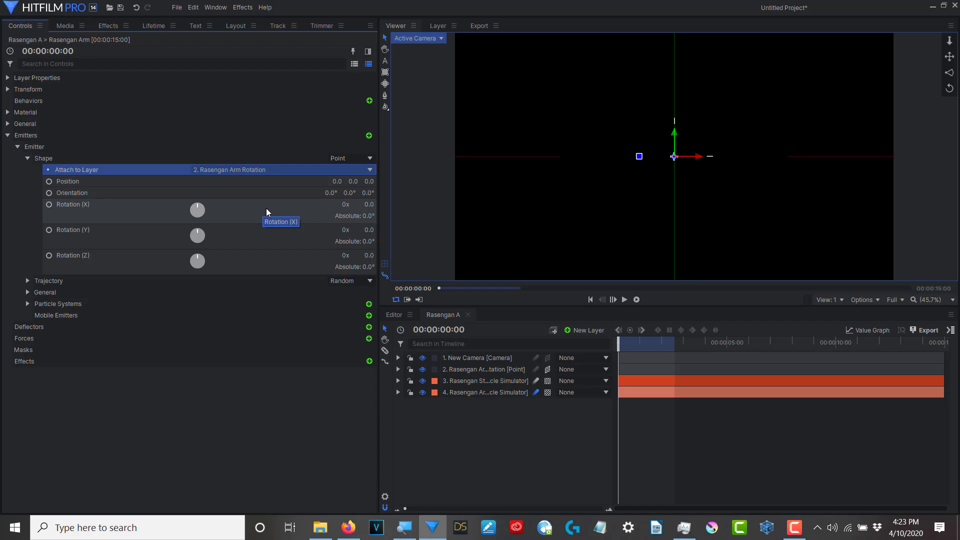
left_click(369, 169)
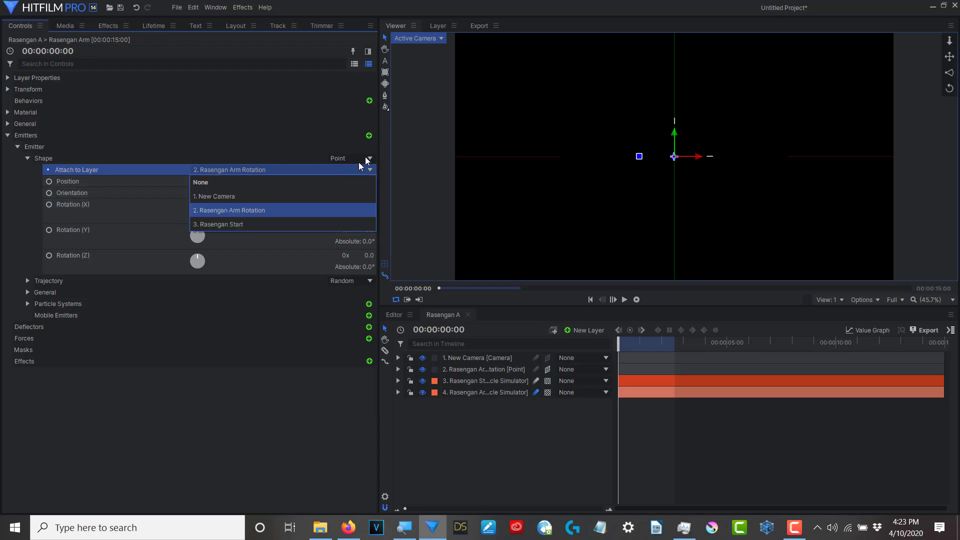
left_click(178, 461)
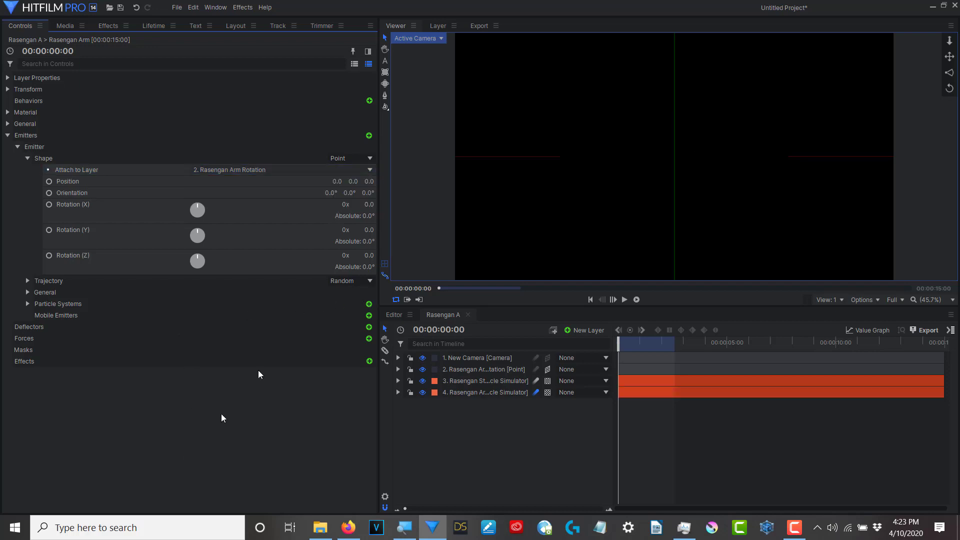
left_click(368, 158)
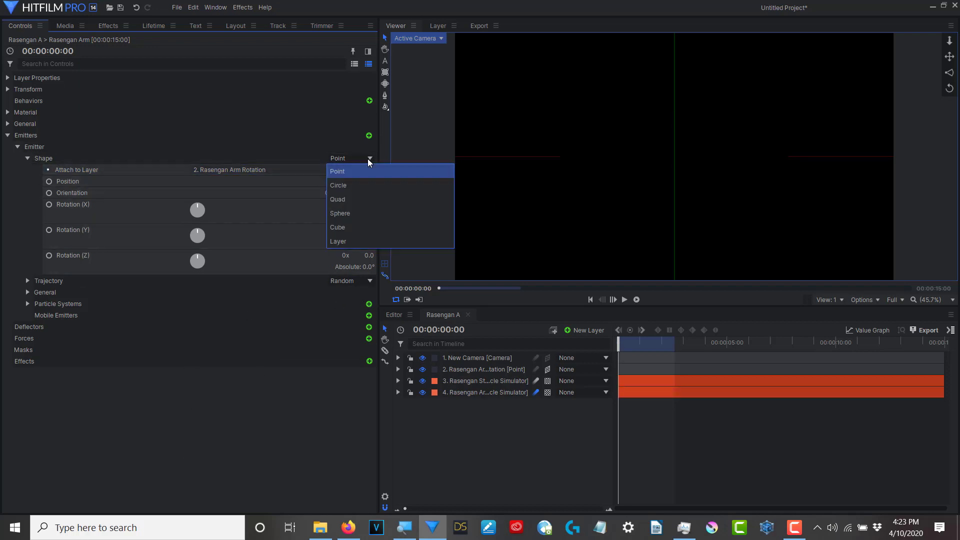
left_click(369, 158)
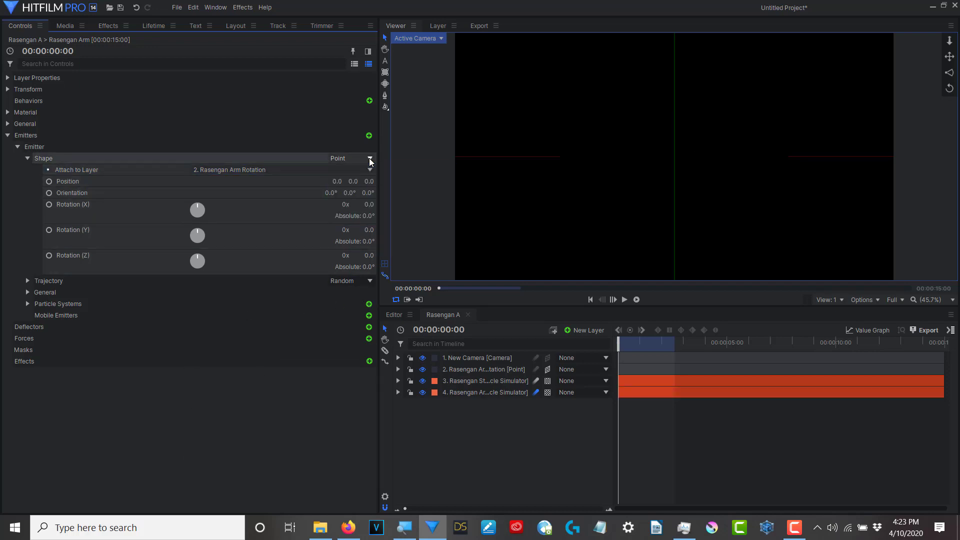
Change the emitter's trajectory to Cone with a Radius of 0.0
left_click(28, 281)
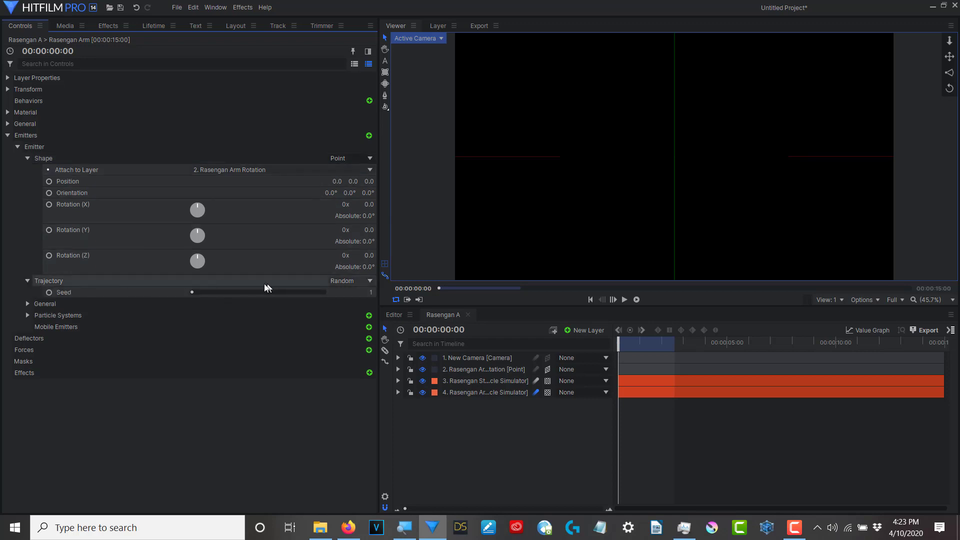
left_click(370, 280)
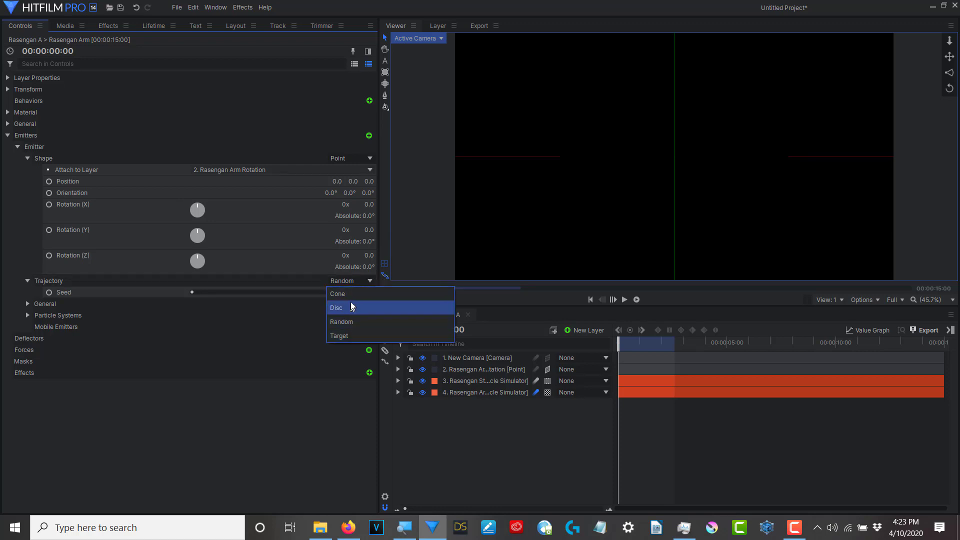
left_click(351, 293)
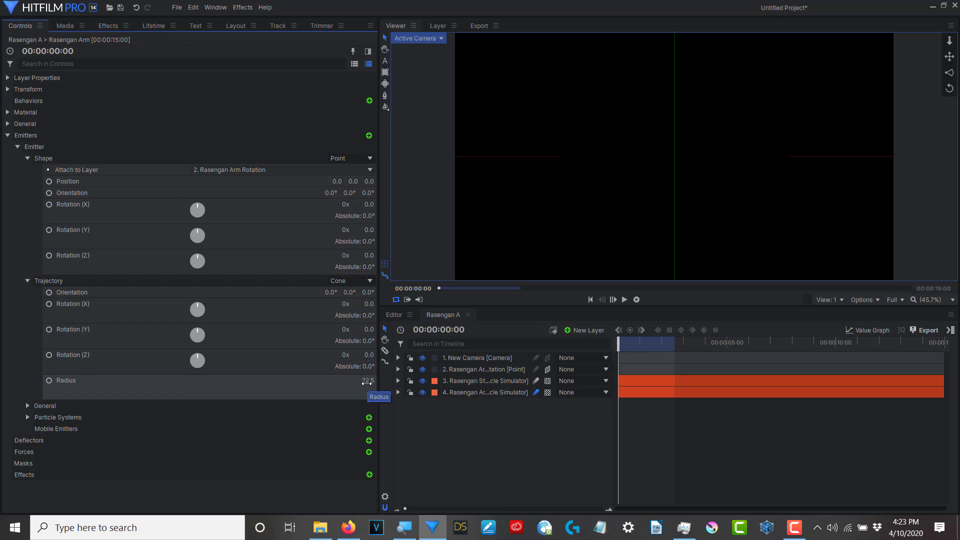
left_click_drag(367, 383, 345, 382)
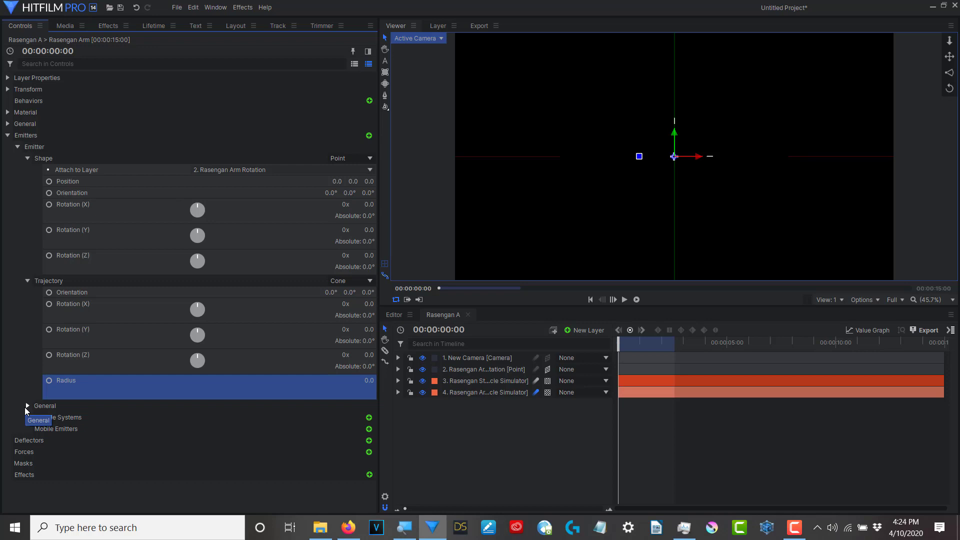
Enable keyframing on the Rasengan Arm particle system's Particles Per Second at 00:00:00:00
left_click(27, 406)
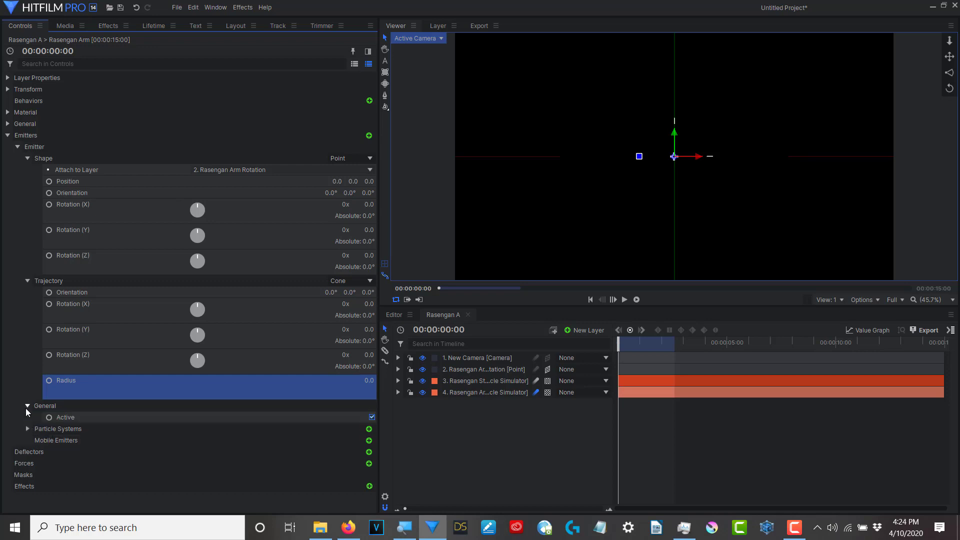
left_click(27, 429)
left_click(36, 440)
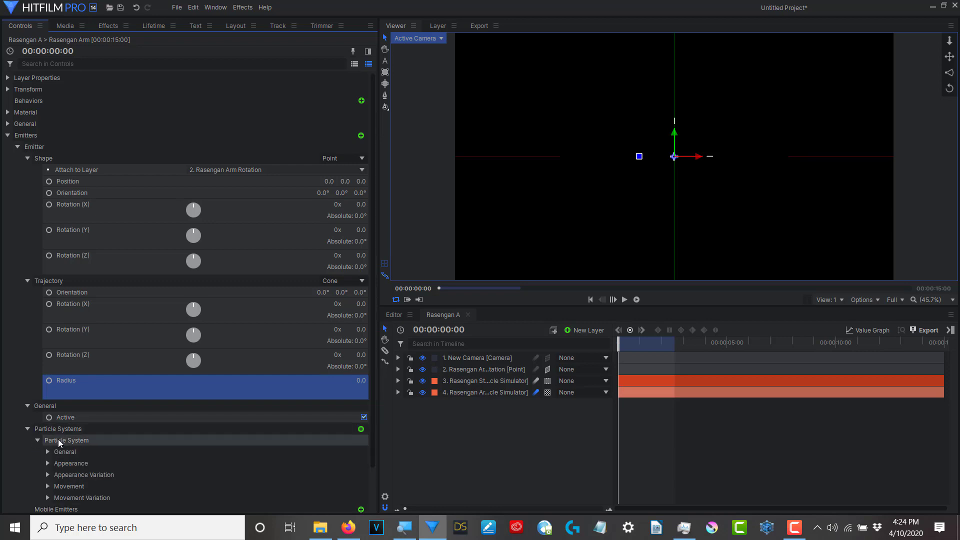
left_click(47, 452)
scroll(47, 451, "down", 3)
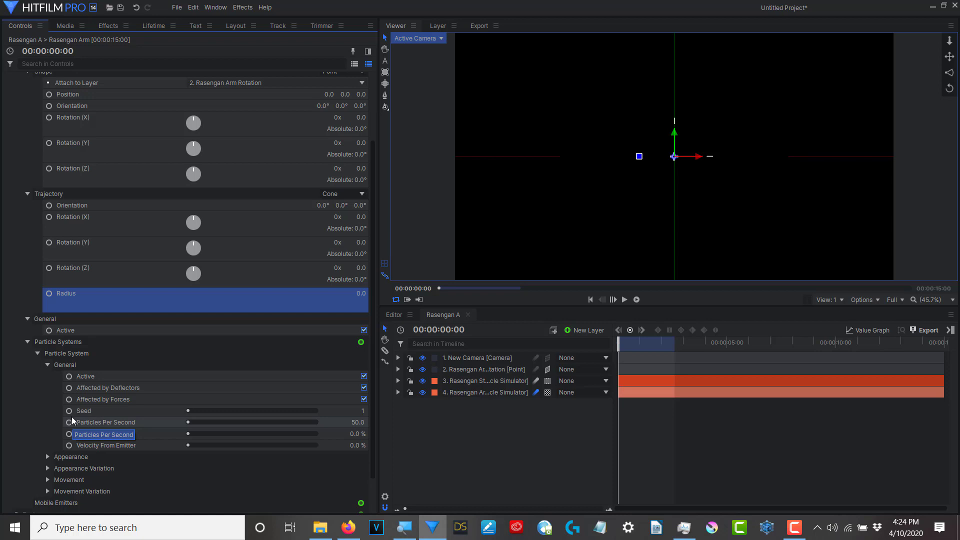
key("Escape")
left_click(70, 423)
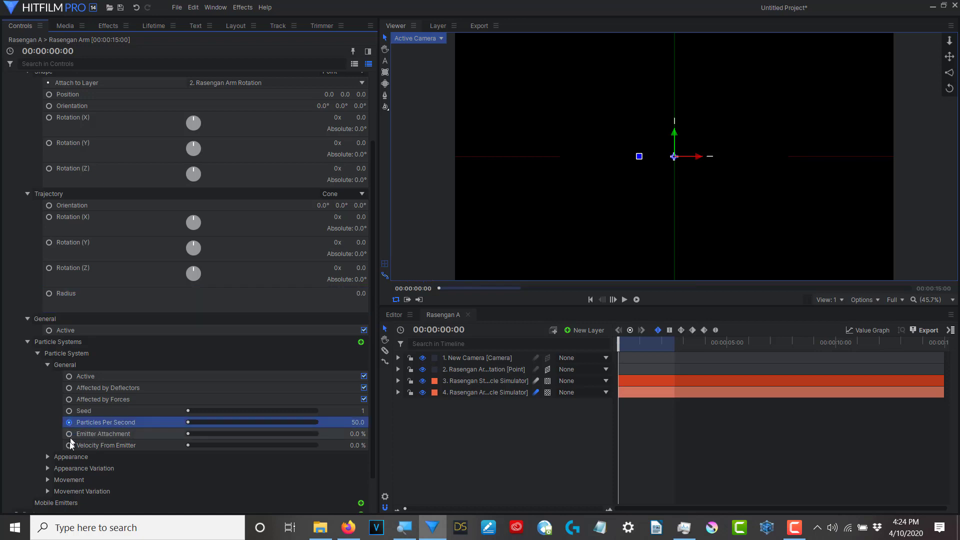
Enable keyframing on the particle system's Life under Movement at 00:00:00:00
left_click(47, 480)
scroll(82, 472, "down", 3)
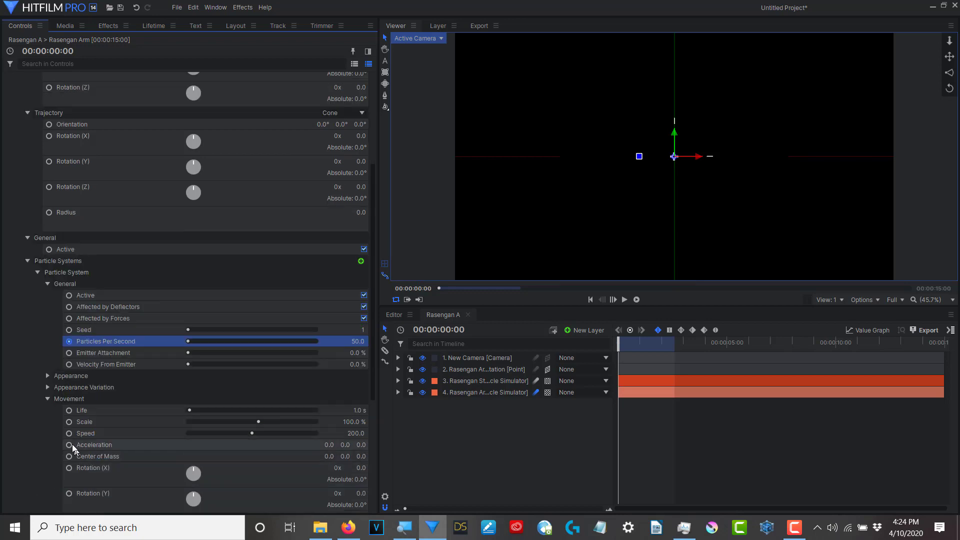
left_click(70, 413)
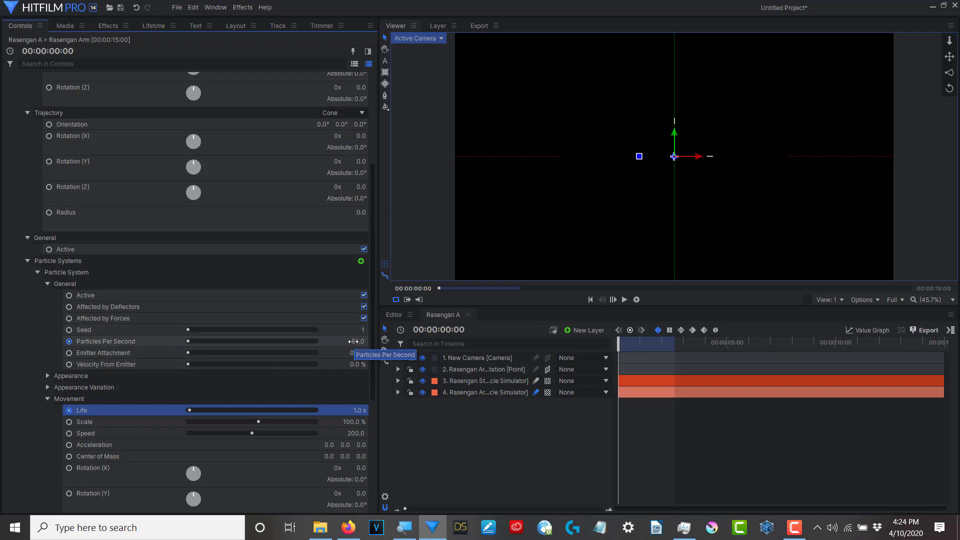
At 00:00:00:00, set the Rasengan Arm's Particles Per Second to 114 and its Life to 0.1 s
left_click_drag(353, 341, 408, 341)
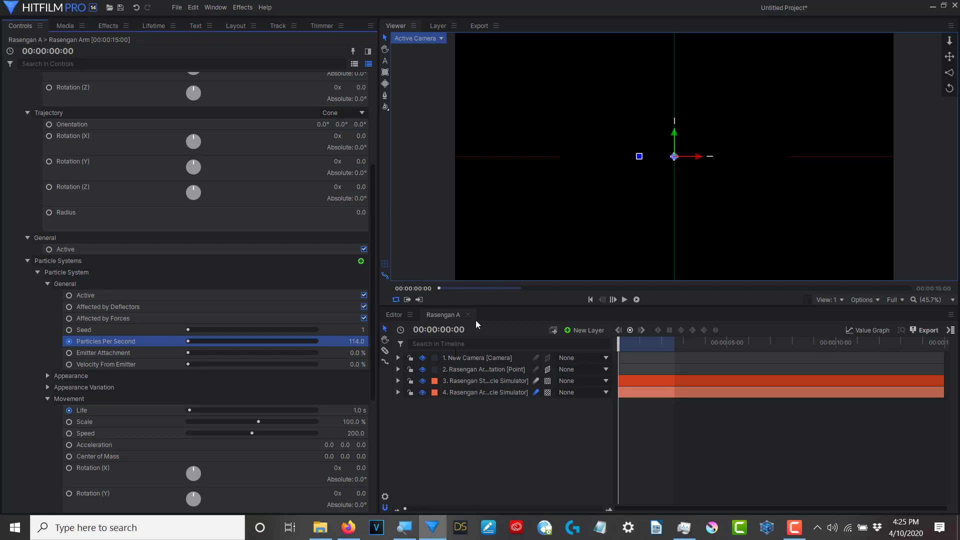
left_click(354, 411)
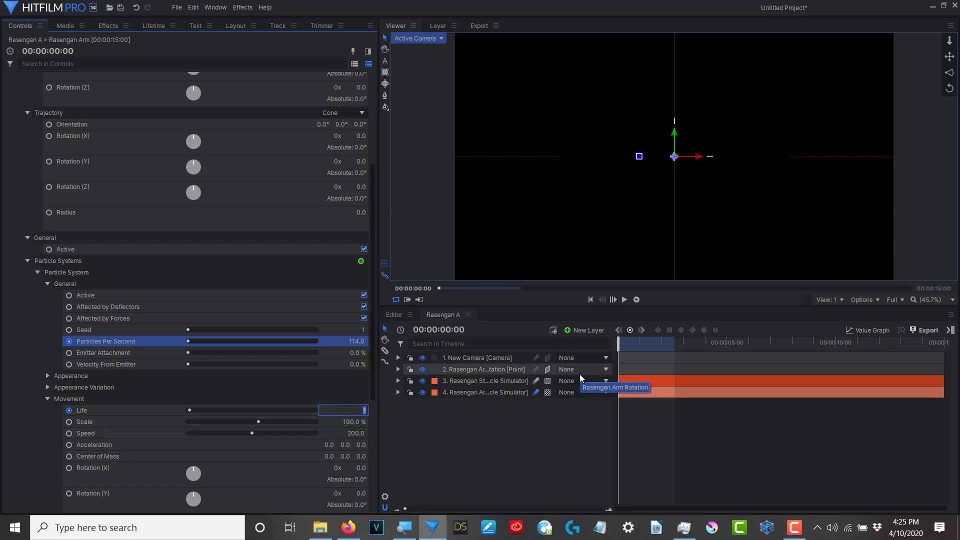
key("BackSpace")
type(".1")
key("Return")
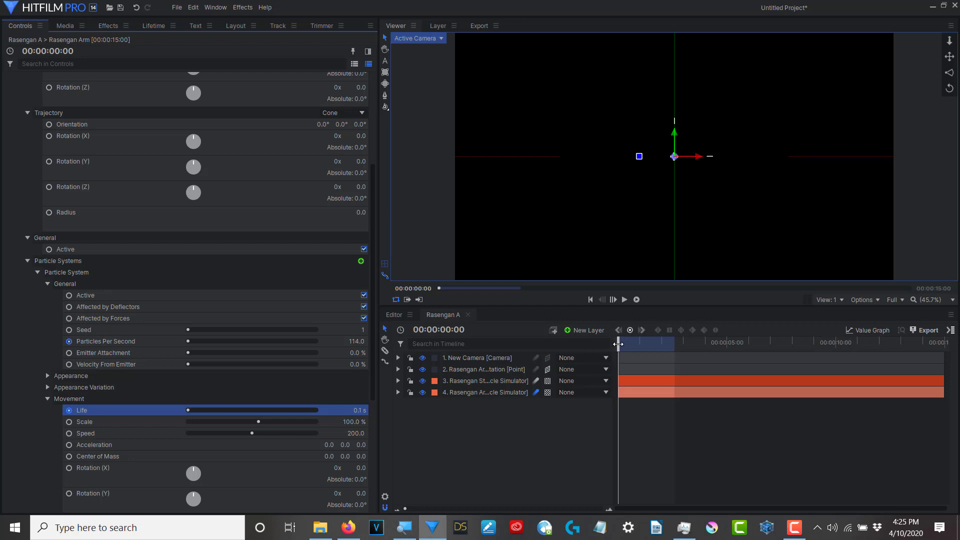
Keyframe the Rasengan Arm particles' Life at 0.4 s at time 00:00:10:00
left_click_drag(619, 344, 856, 351)
key("Left")
key("Left")
key("Left")
key("Left")
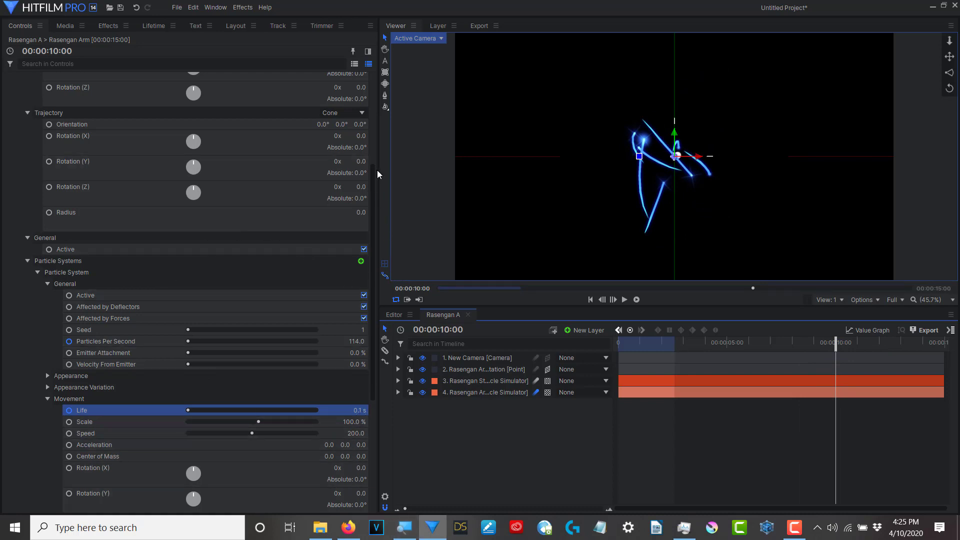
left_click(360, 411)
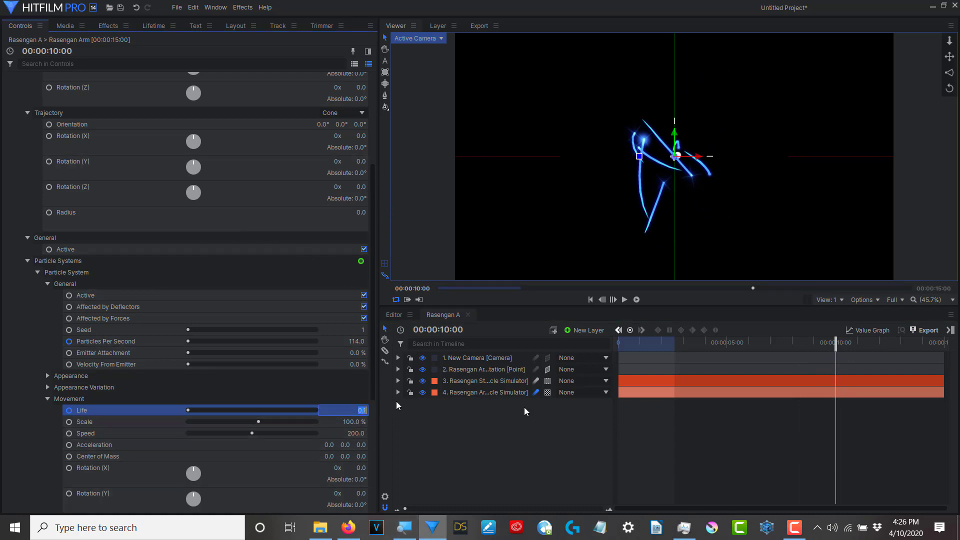
key("BackSpace")
key("Return")
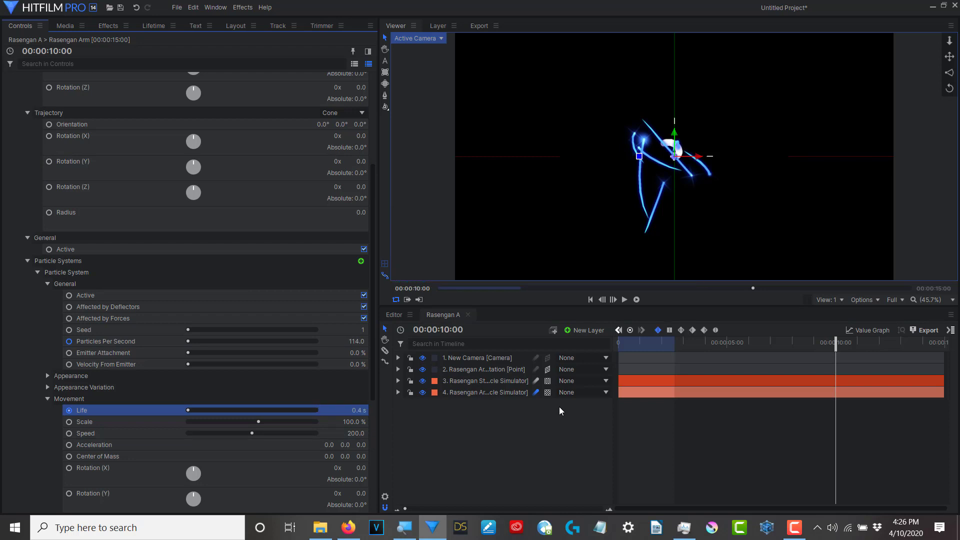
Set Particles Per Second to 323 at 00:00:10:00 and the particles' movement Speed to 2700
left_click(353, 341)
type("323")
key("Return")
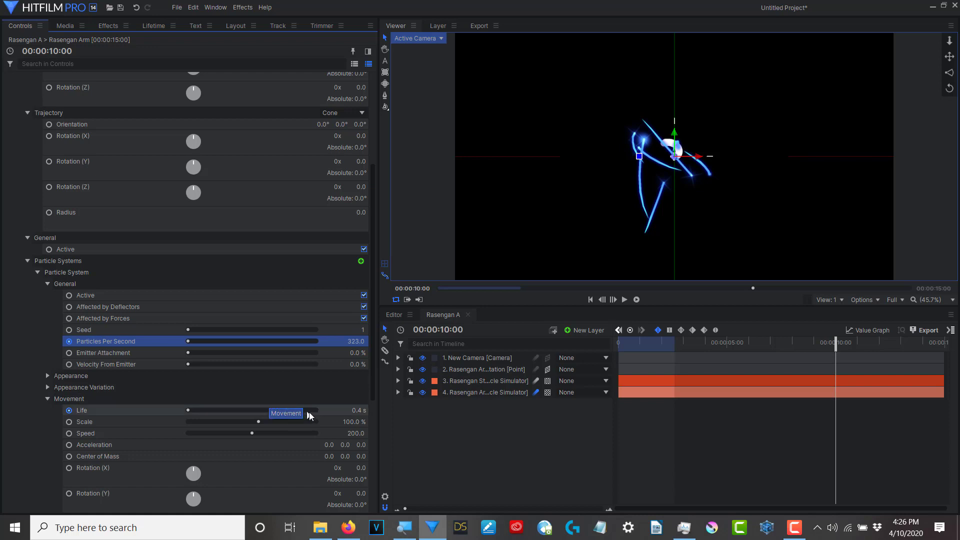
left_click(358, 433)
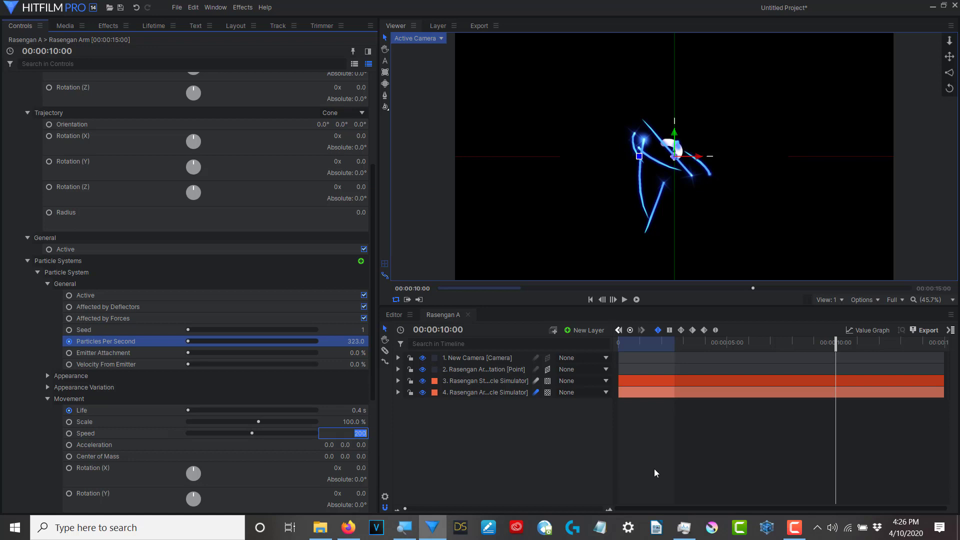
type("2700")
key("Return")
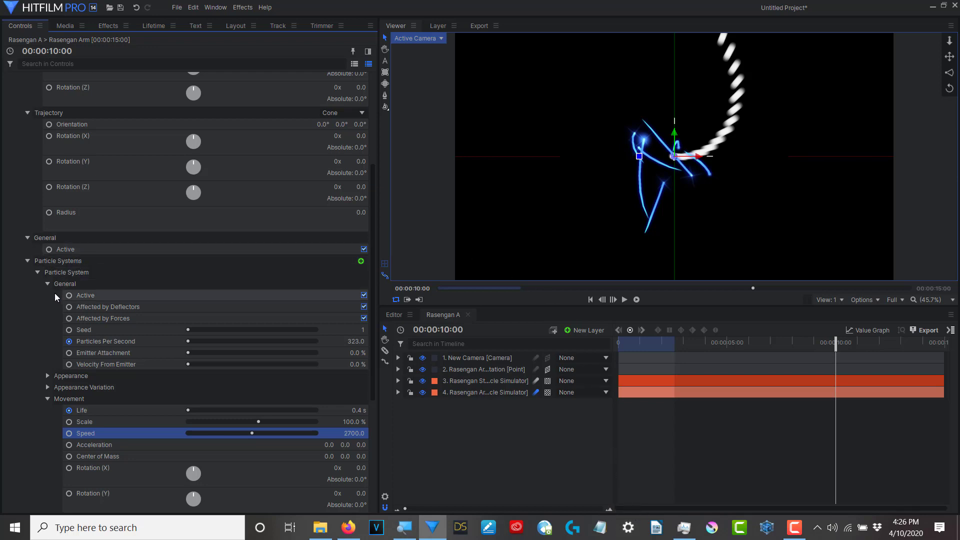
Give the Rasengan Arm particles the built-in Fire Ferocity 2 texture
left_click(48, 376)
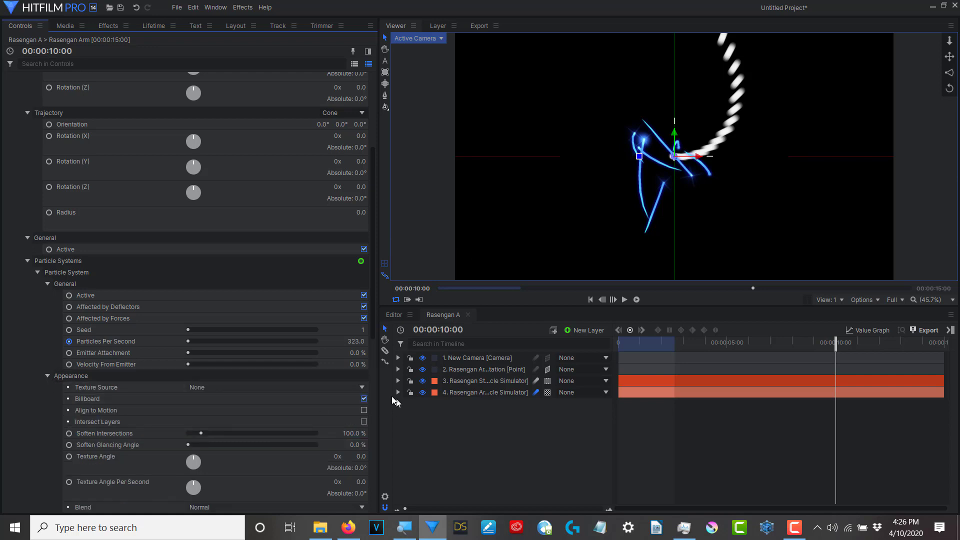
left_click(362, 388)
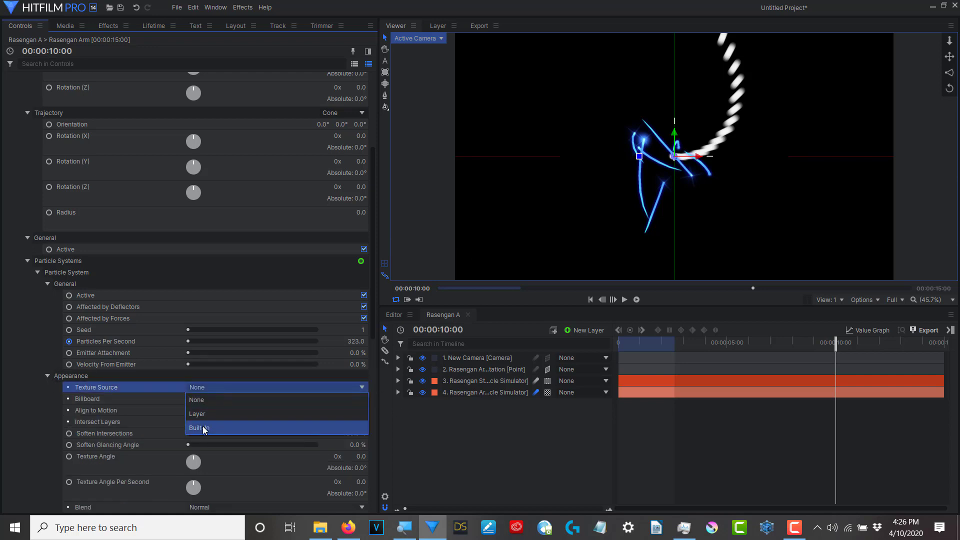
left_click(203, 426)
left_click(358, 400)
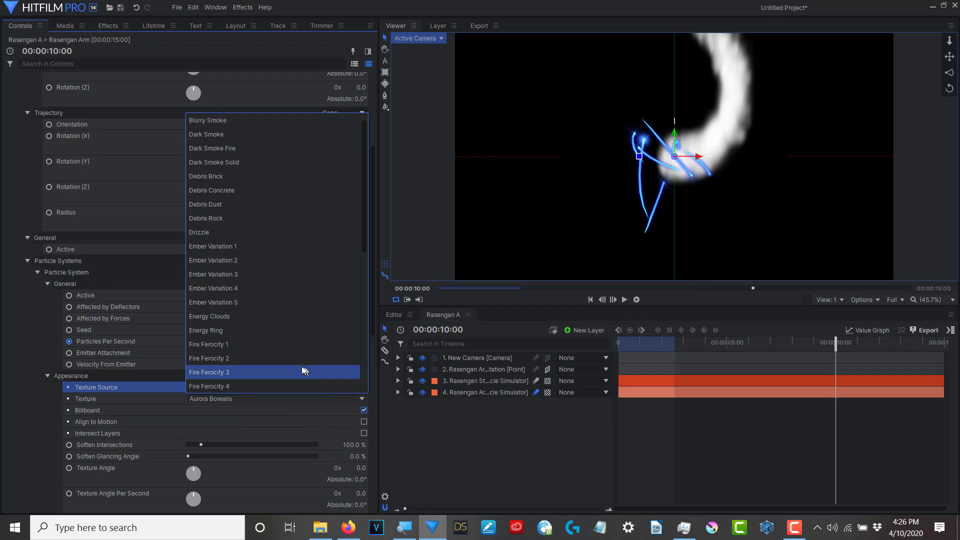
left_click(215, 358)
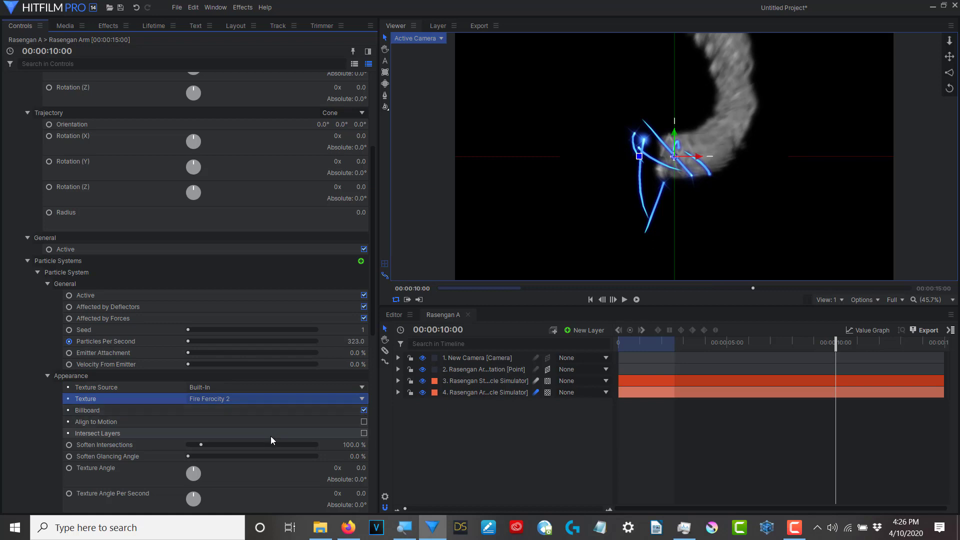
Set the particles' Texture Angle to 135° and Texture Angle Per Second to 144° under Appearance
scroll(273, 435, "down", 3)
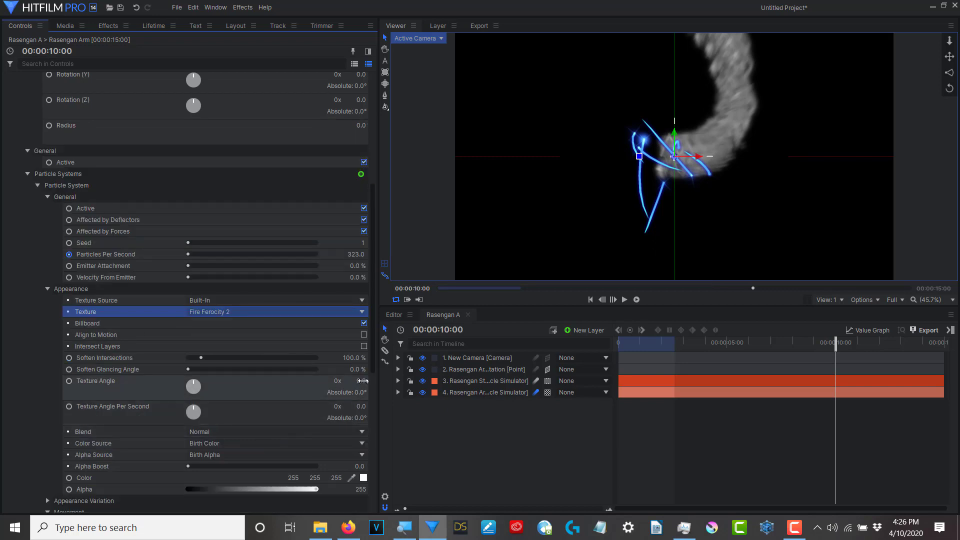
left_click_drag(362, 381, 430, 381)
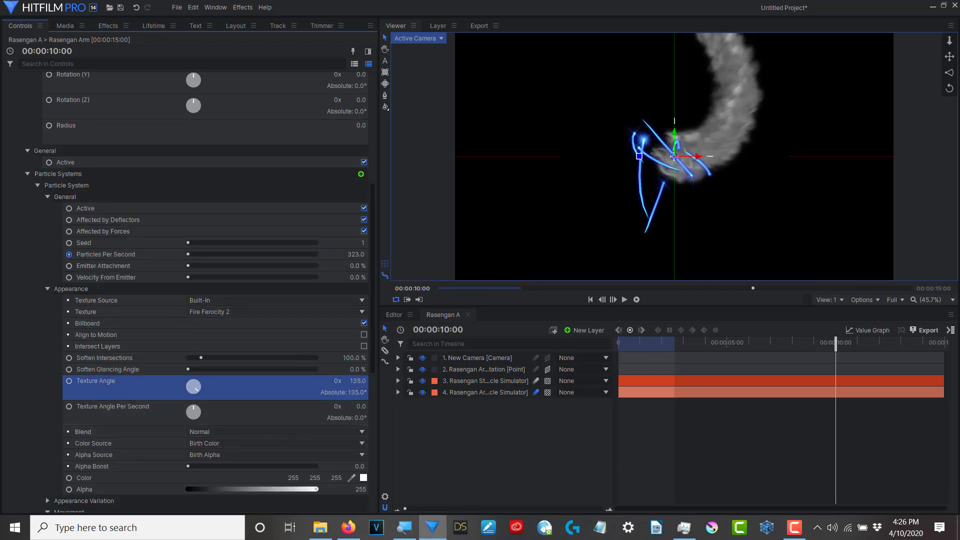
left_click_drag(353, 408, 355, 407)
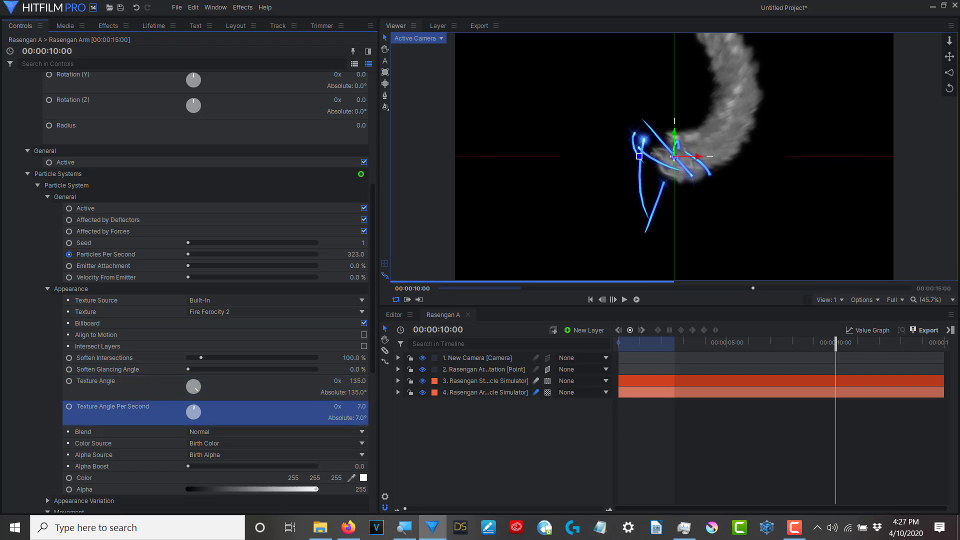
left_click(355, 382)
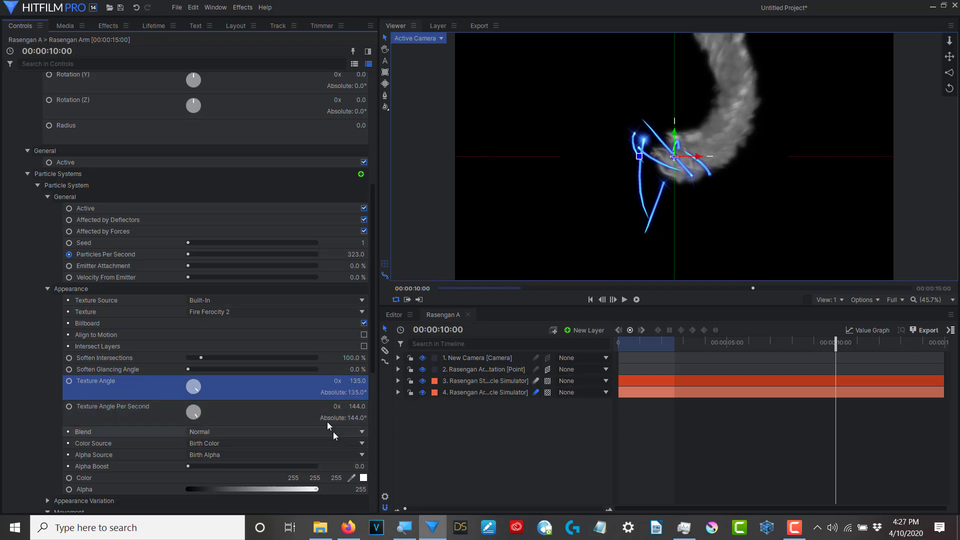
Under Appearance Variation, set Texture Angle to 47° and Texture Angle Per Second to 55°
scroll(299, 400, "down", 3)
left_click(47, 413)
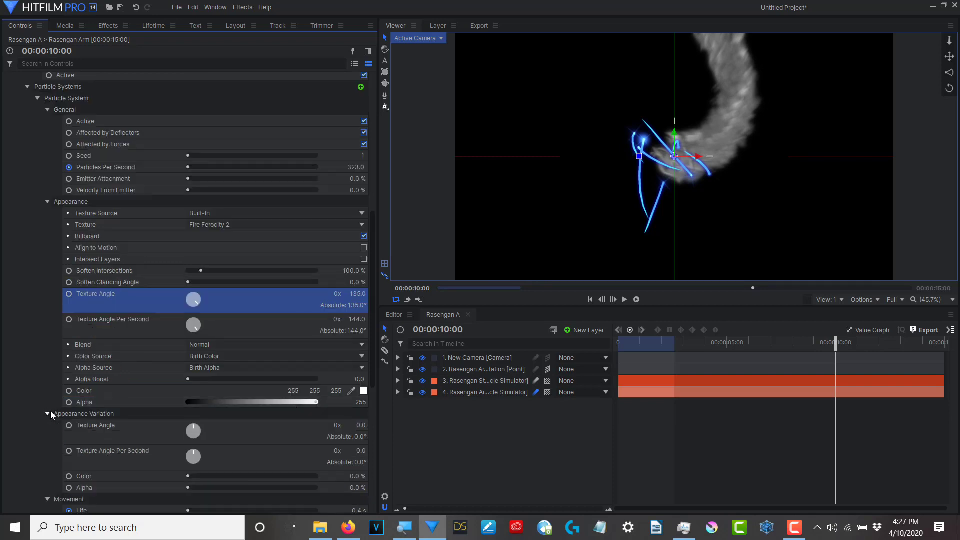
left_click_drag(356, 425, 359, 466)
scroll(282, 470, "down", 3)
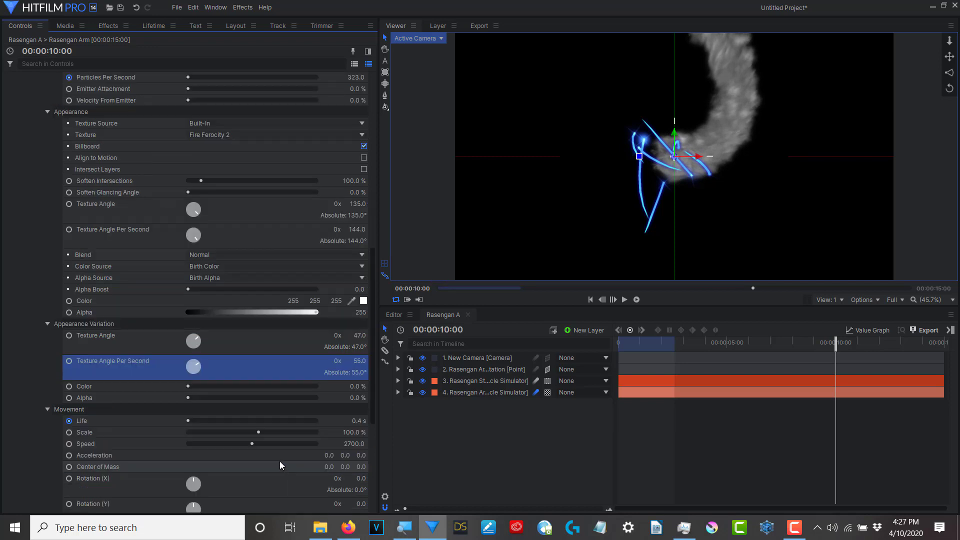
scroll(280, 461, "down", 3)
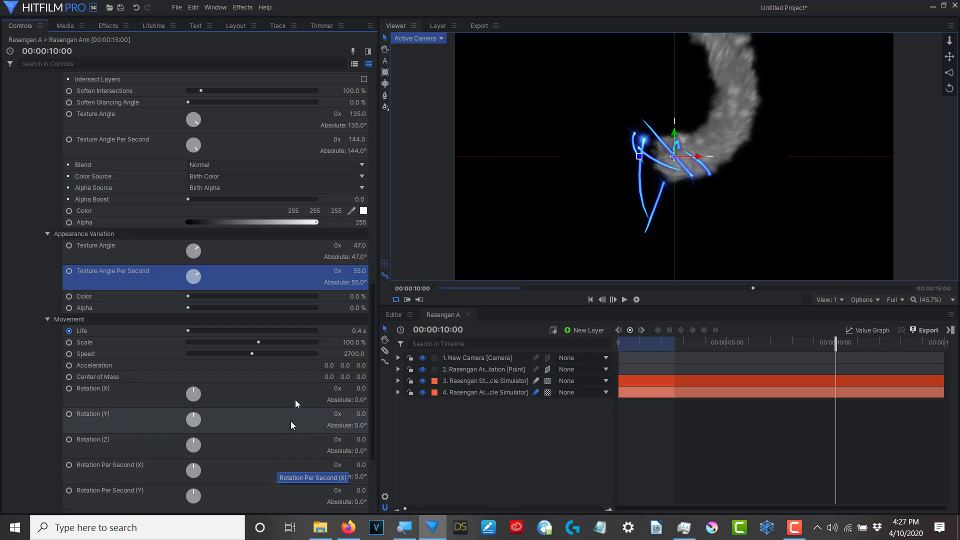
scroll(91, 324, "up", 3)
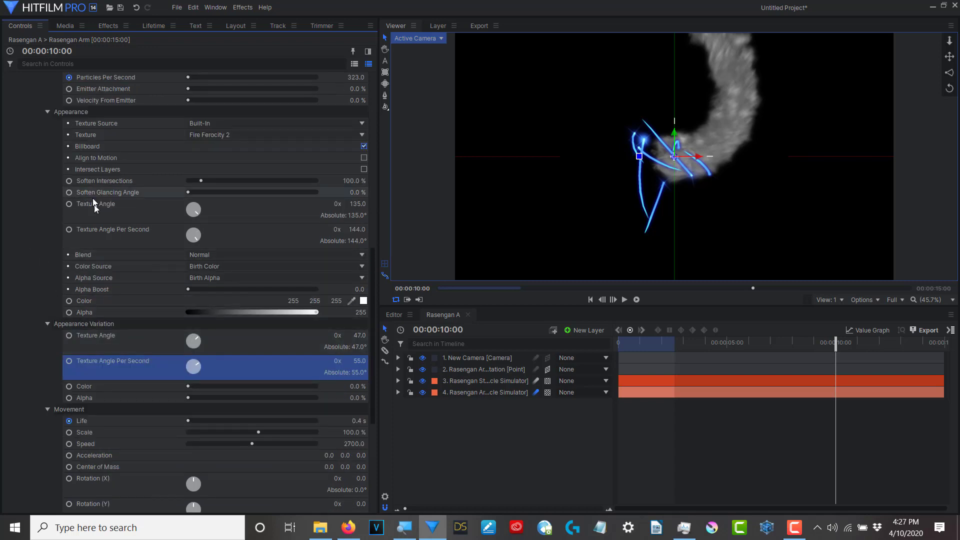
Set the Rasengan Arm particle system's Alpha over its lifetime to the Gradient type
scroll(94, 205, "up", 6)
left_click(78, 189)
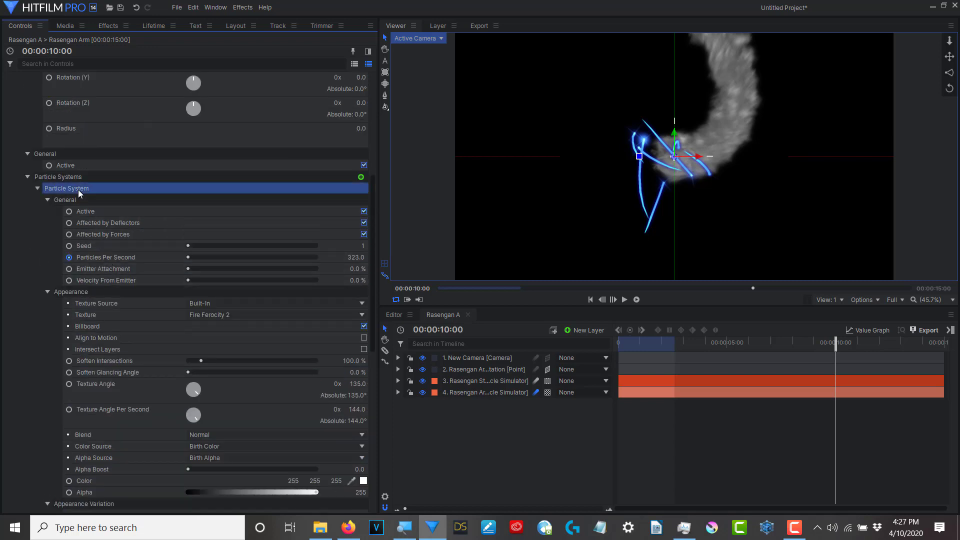
left_click(157, 26)
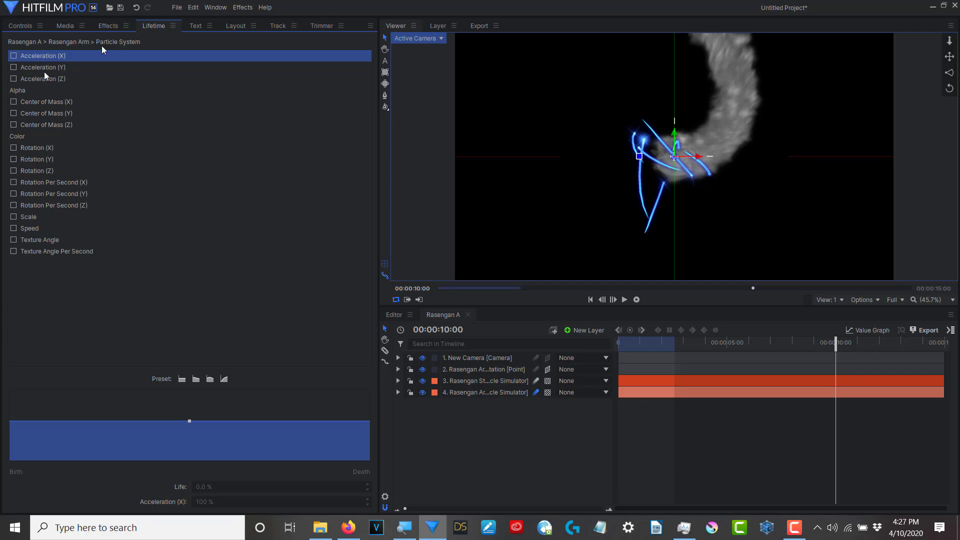
left_click(22, 91)
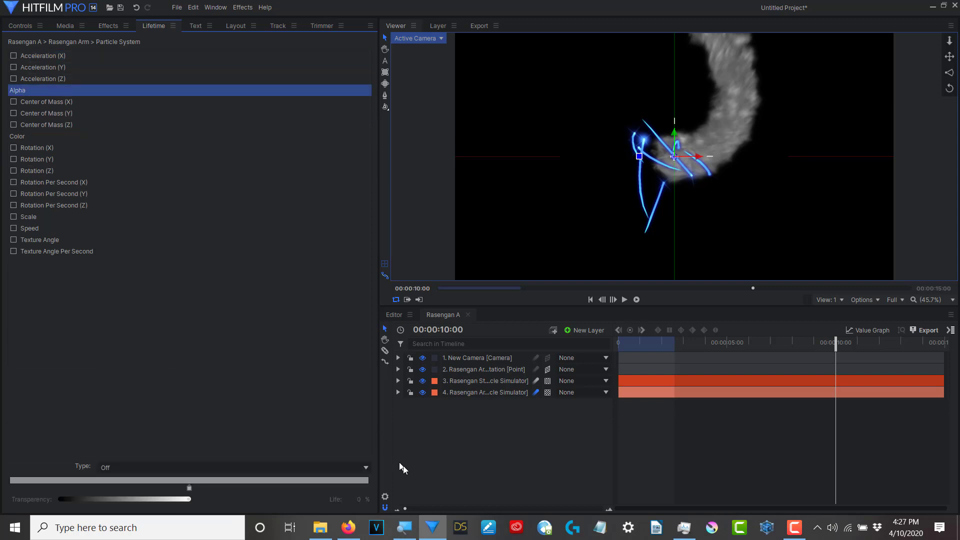
left_click(366, 469)
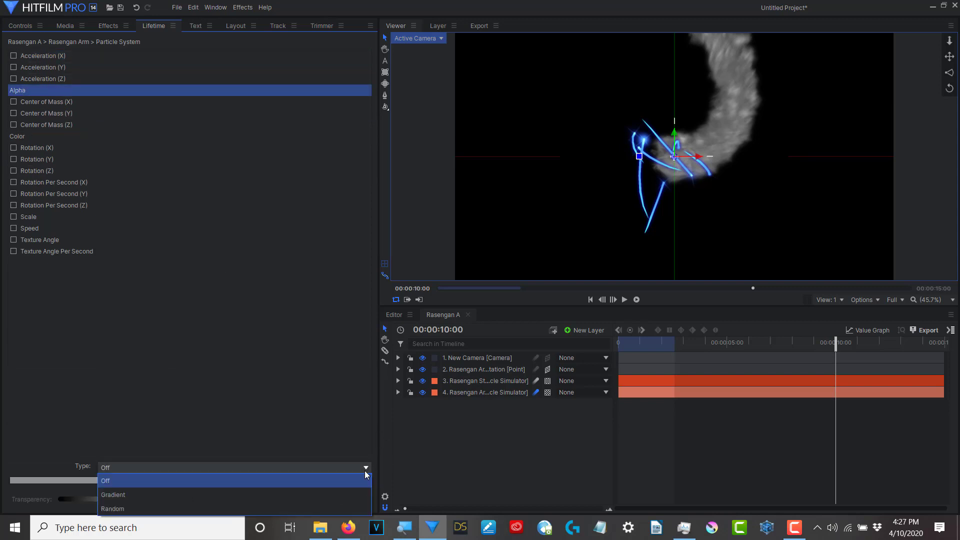
left_click(173, 493)
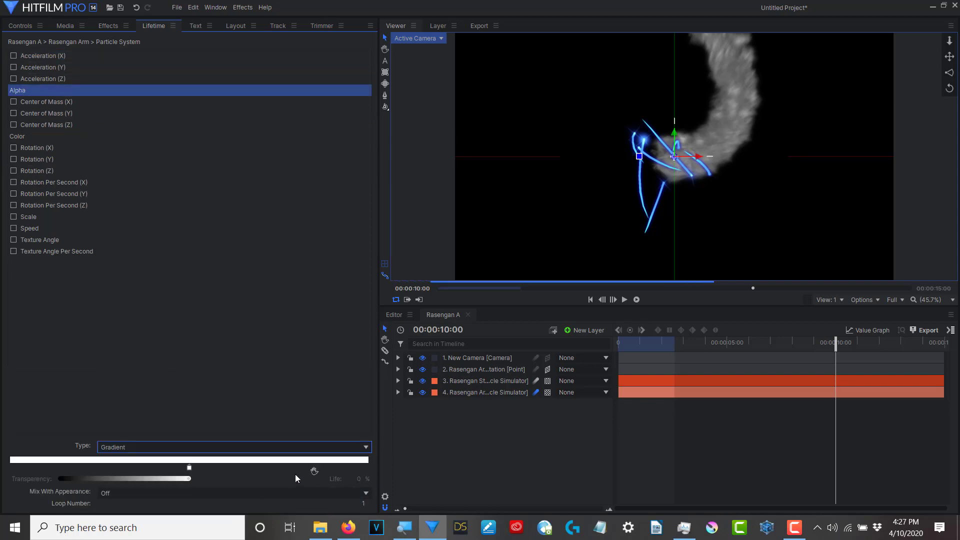
Fade the alpha gradient from an opaque stop at 73% life to a transparent stop at 89% life
left_click(268, 469)
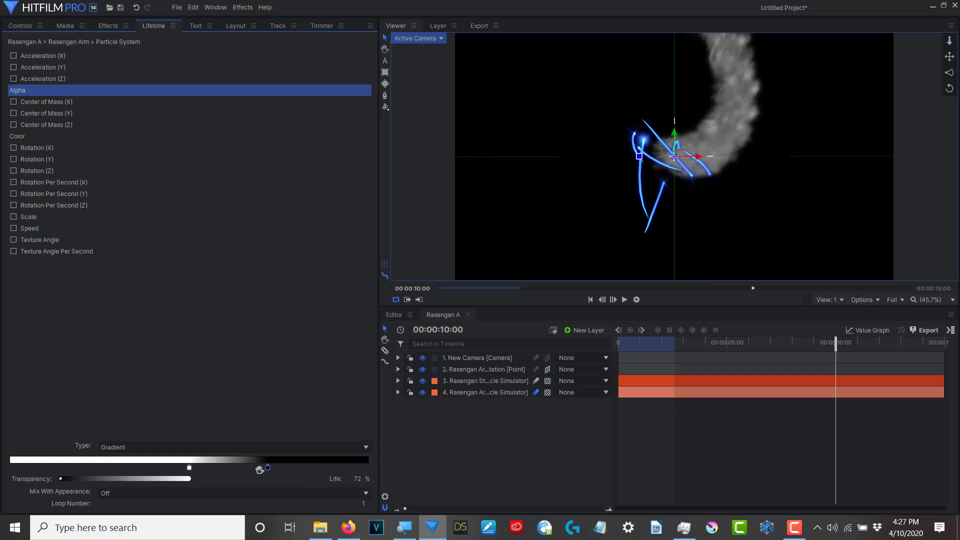
left_click_drag(268, 466, 329, 466)
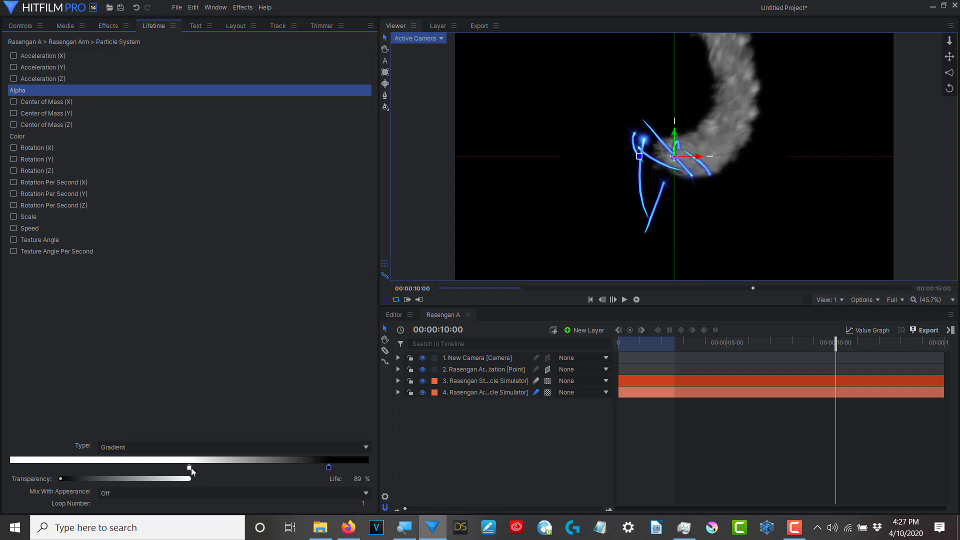
left_click_drag(192, 468, 272, 466)
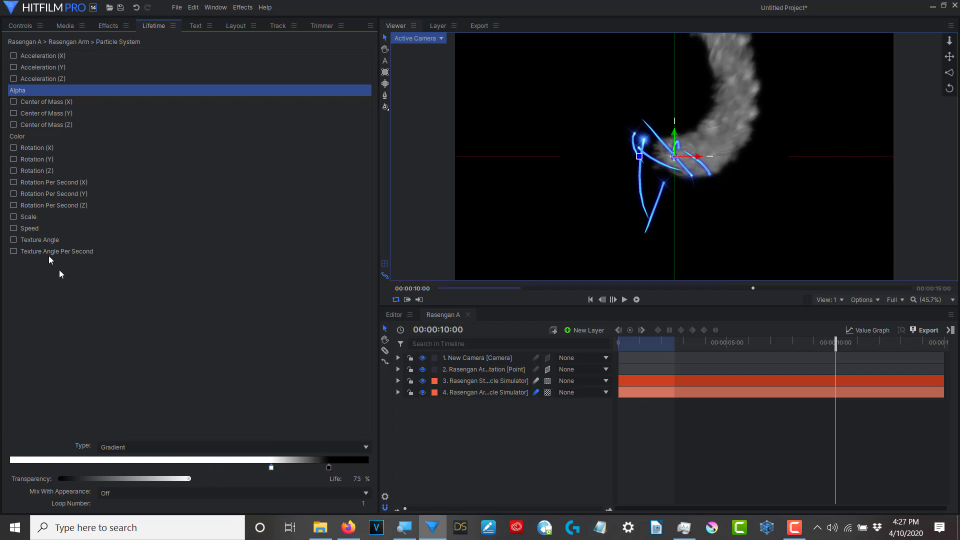
Enable Scale over the particles' lifetime, with 20% at 0% life and 100% at 64.5% life, and return to the layer's controls
left_click(28, 217)
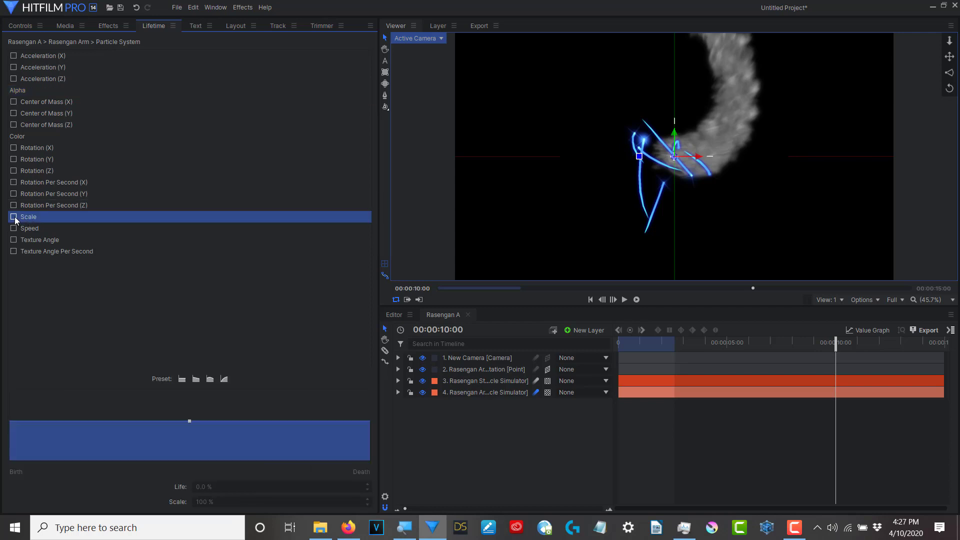
left_click(14, 218)
left_click_drag(13, 423, 5, 426)
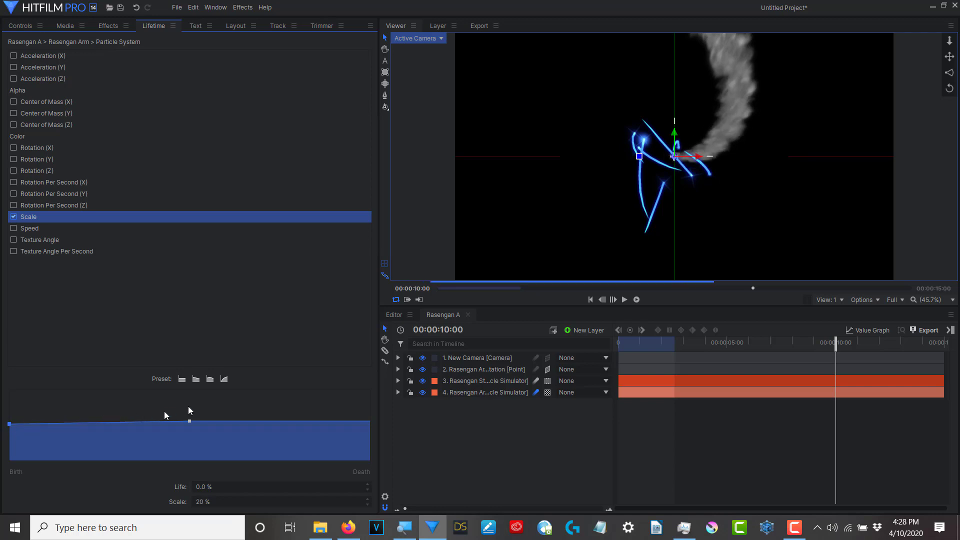
left_click_drag(189, 421, 242, 423)
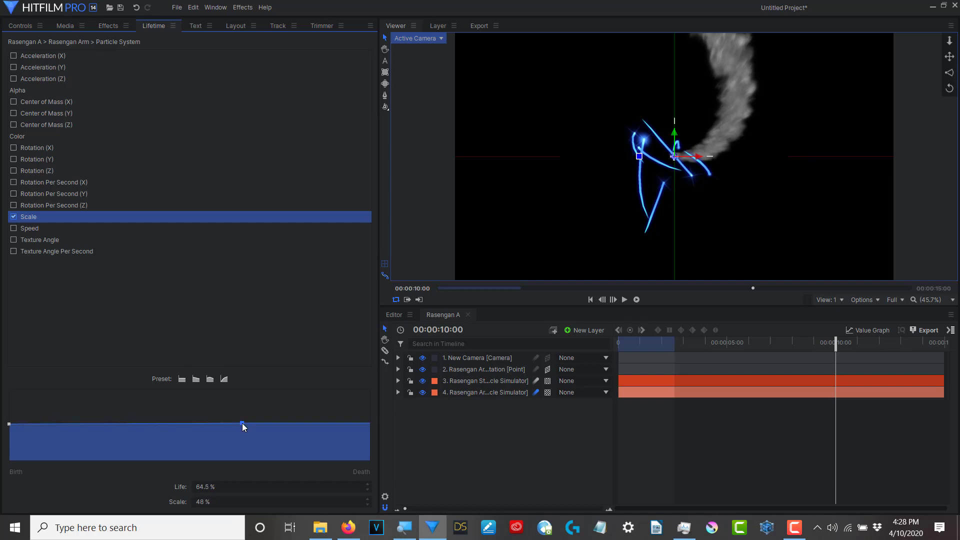
left_click(209, 502)
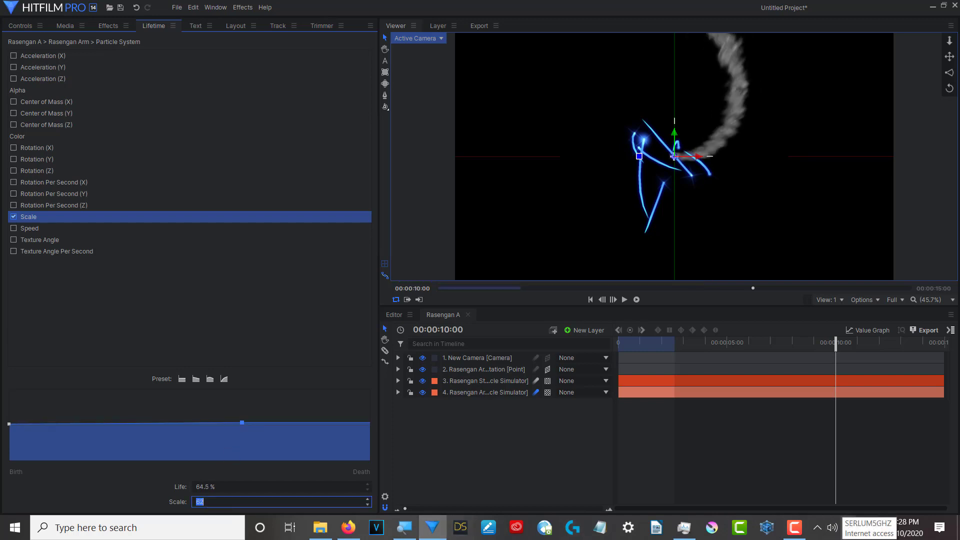
key("Return")
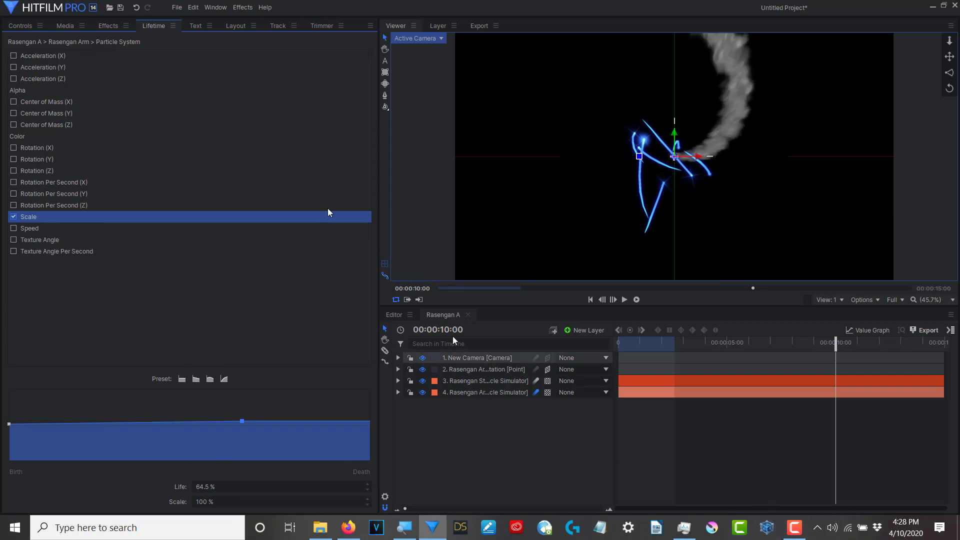
left_click(21, 25)
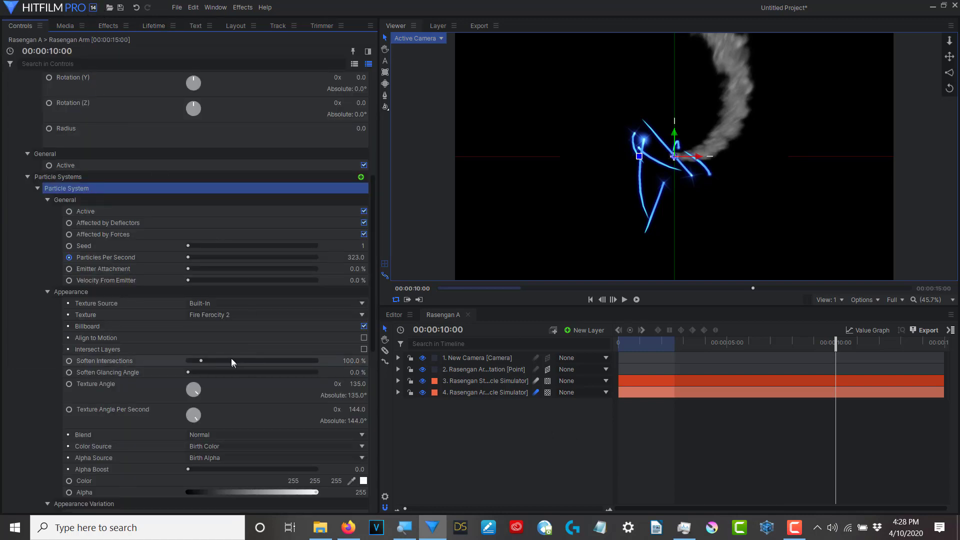
Set the Rasengan Arm particle system's blend mode to Add and its color to light blue #55aaff
scroll(230, 358, "down", 3)
left_click(241, 345)
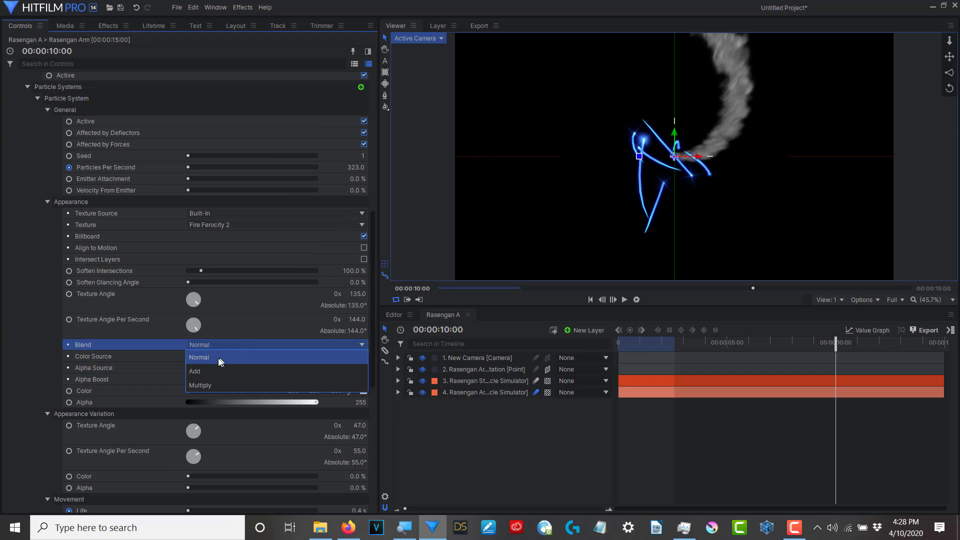
left_click(206, 370)
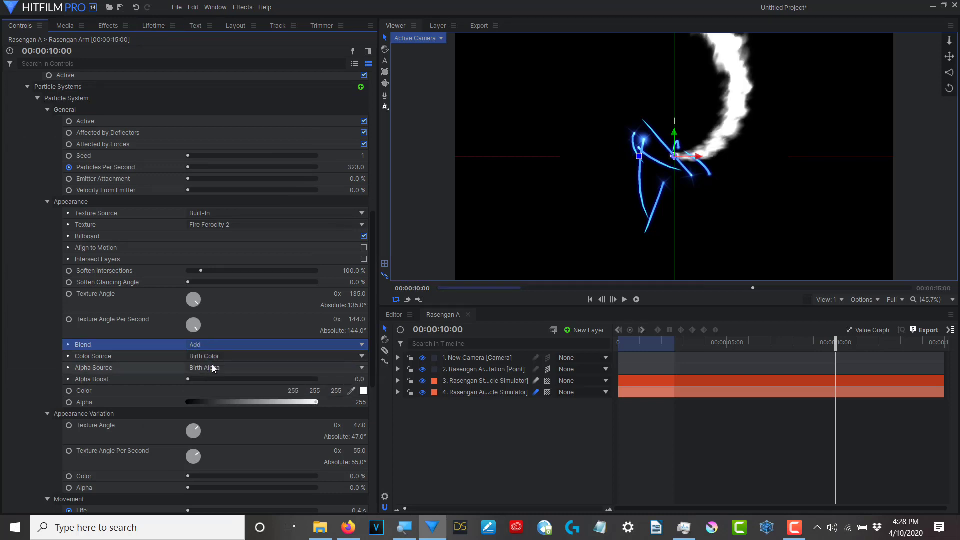
left_click(364, 391)
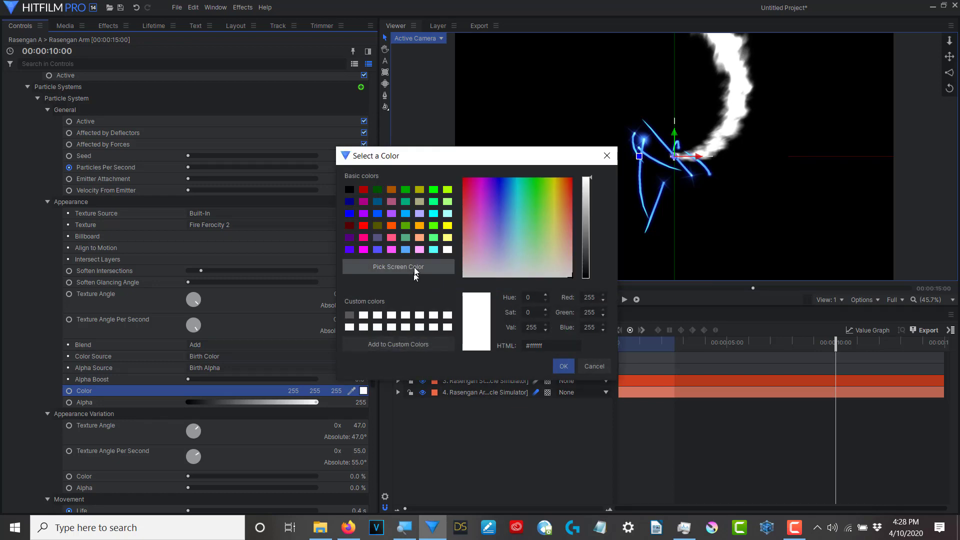
left_click(407, 252)
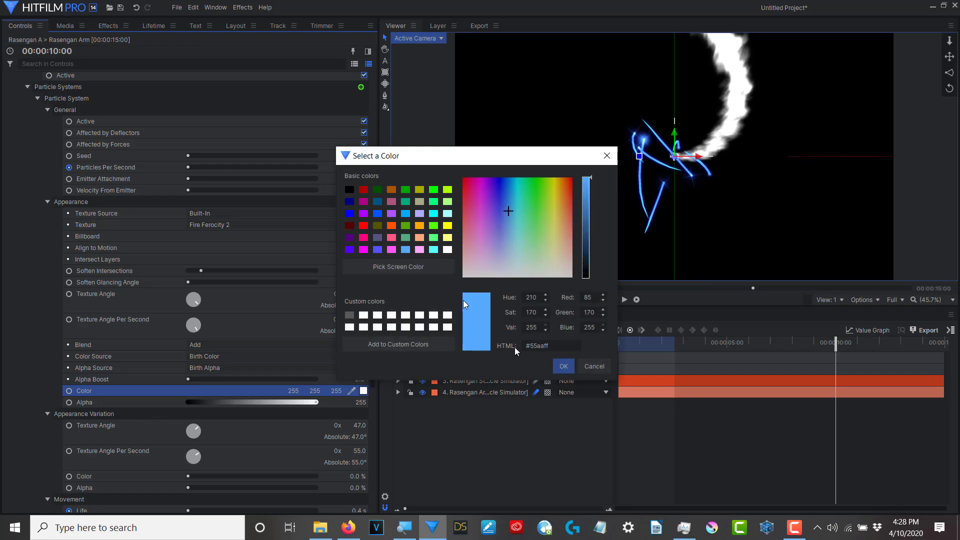
left_click(564, 367)
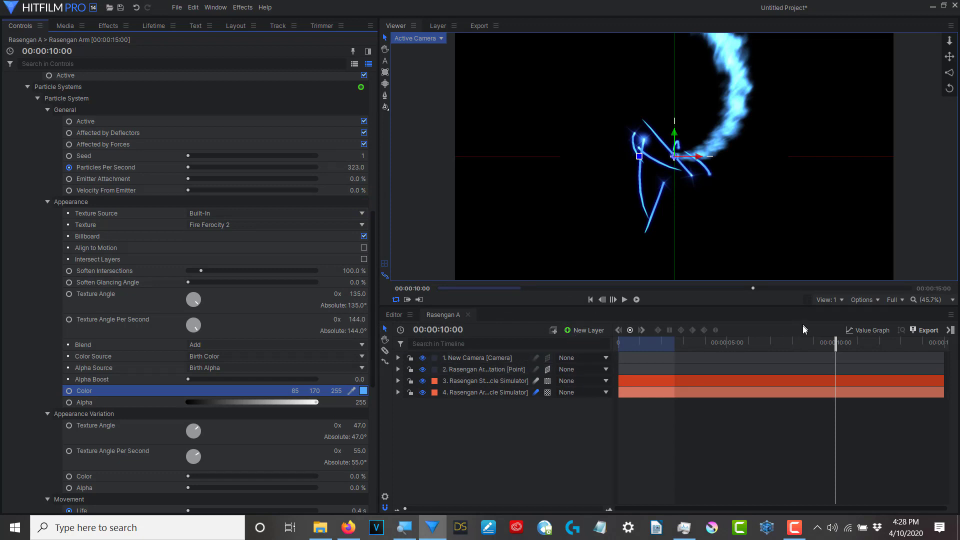
Preview the recolored arm particles by playing the composite from the first frame
left_click_drag(838, 341, 619, 341)
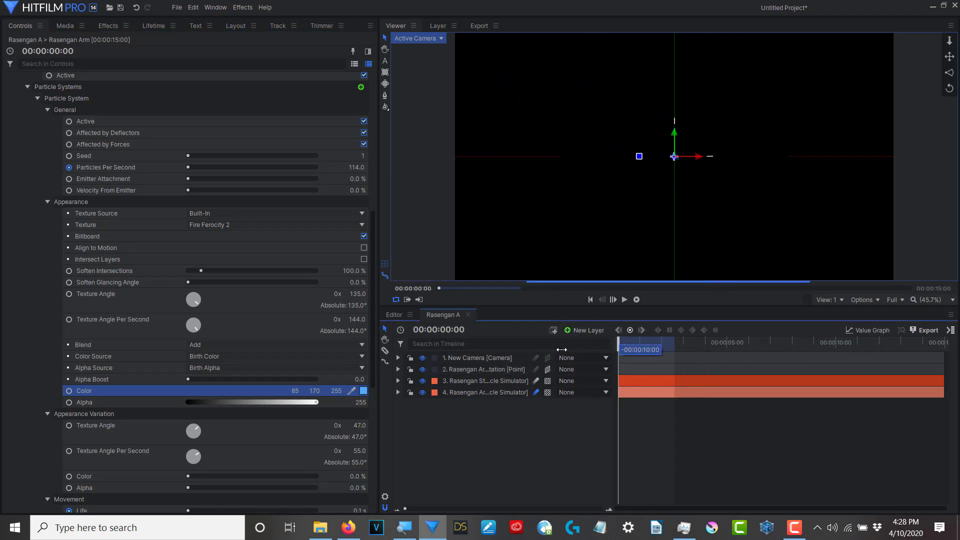
left_click(625, 299)
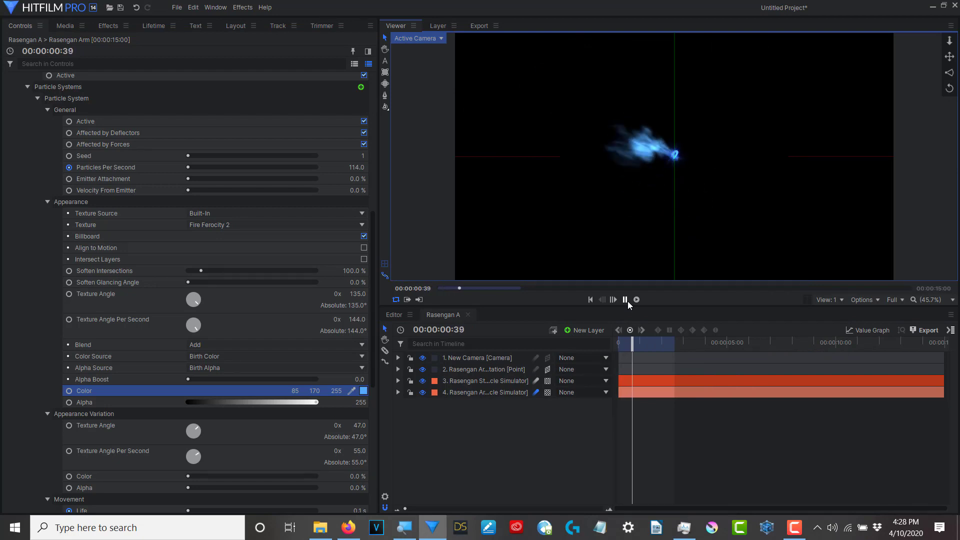
left_click(626, 300)
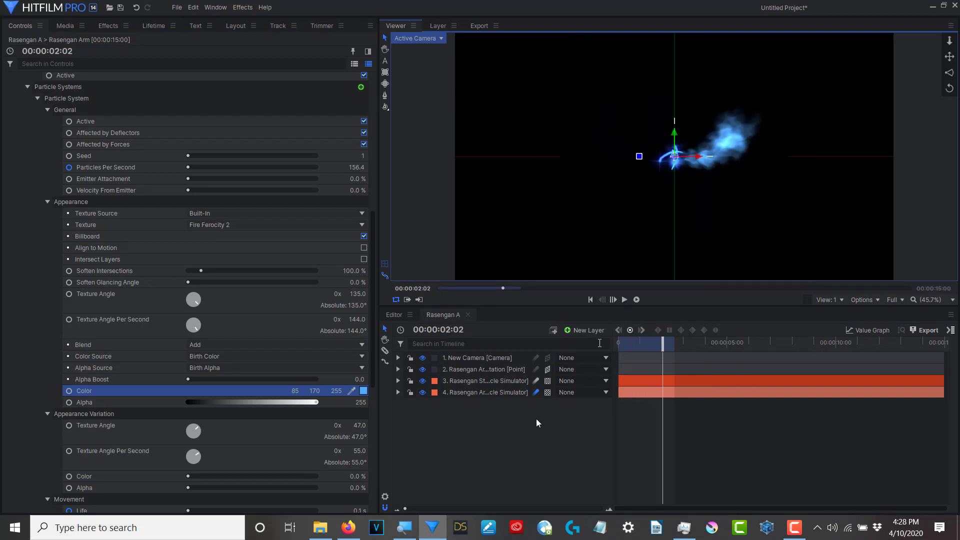
Add a Turbulence force to the Rasengan Arm layer and play the composite back from the start
scroll(222, 465, "down", 3)
scroll(247, 457, "down", 2)
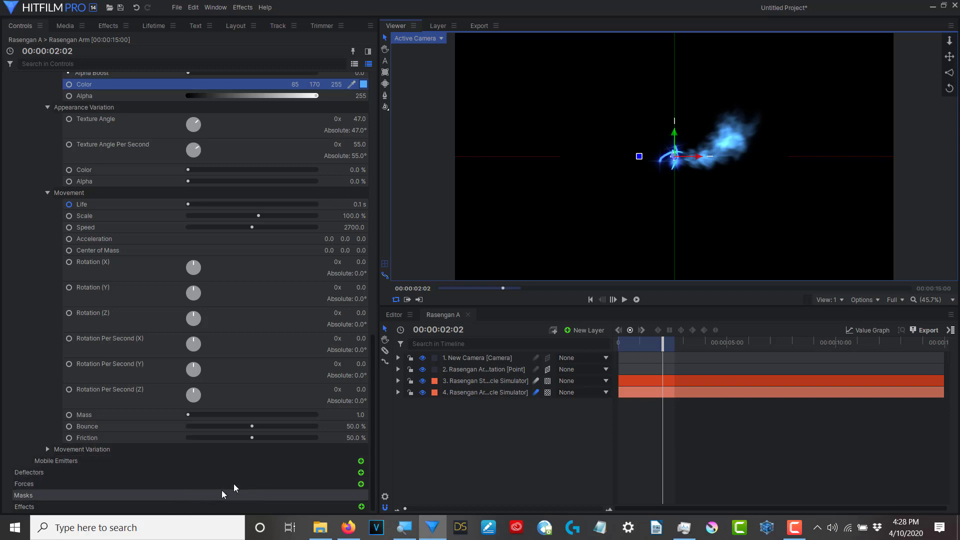
left_click(361, 484)
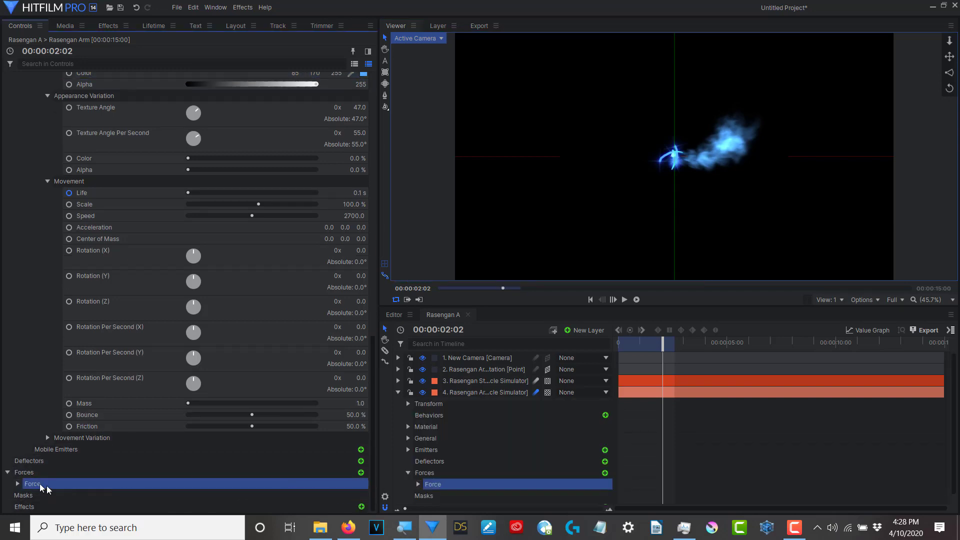
left_click(17, 484)
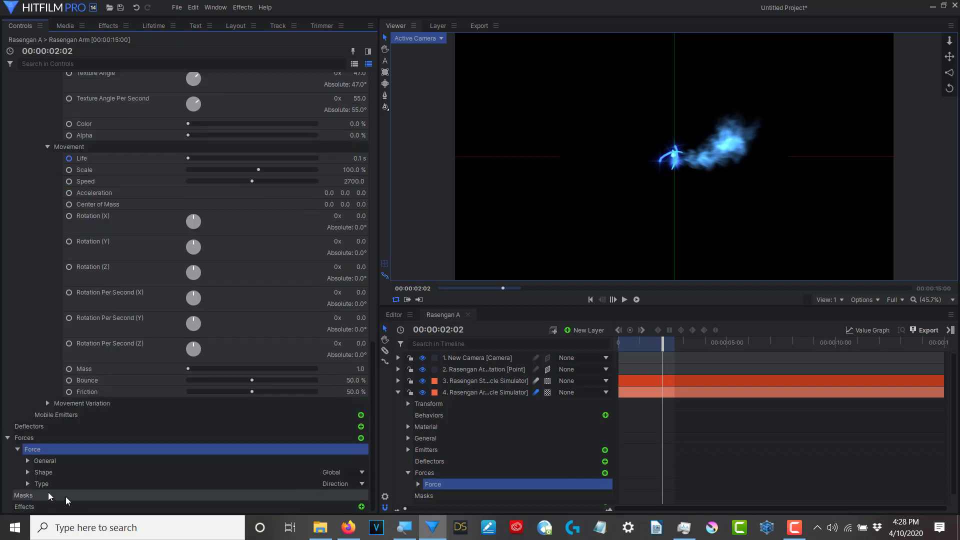
left_click(354, 488)
left_click(350, 478)
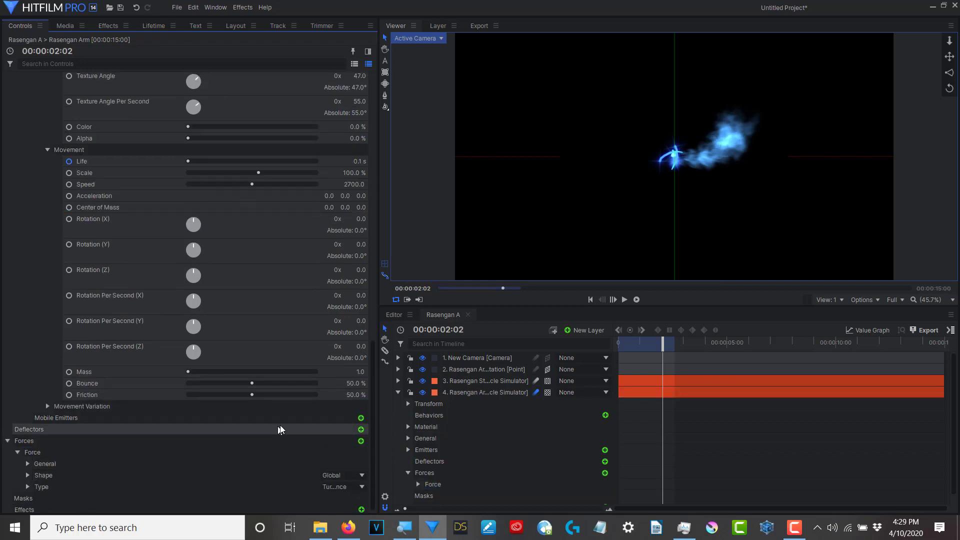
left_click(591, 300)
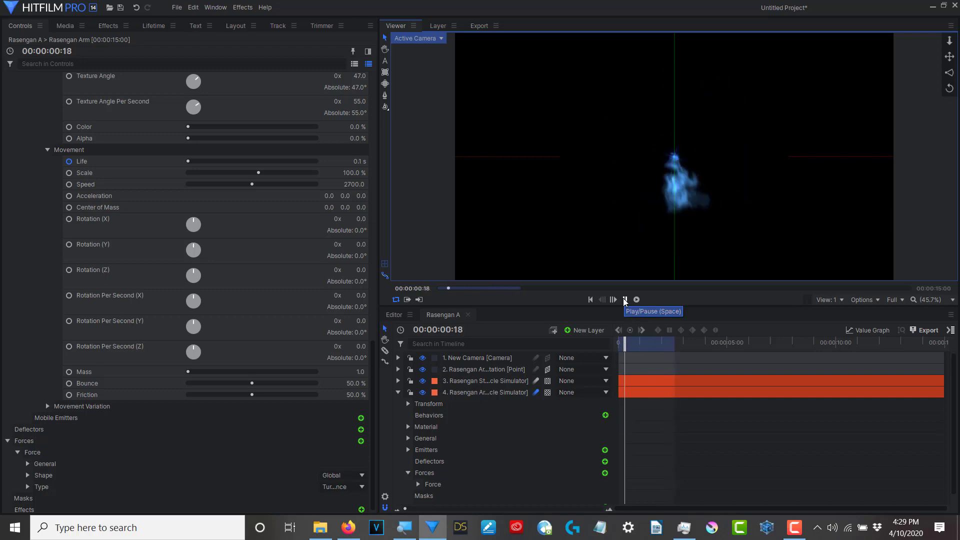
left_click(625, 299)
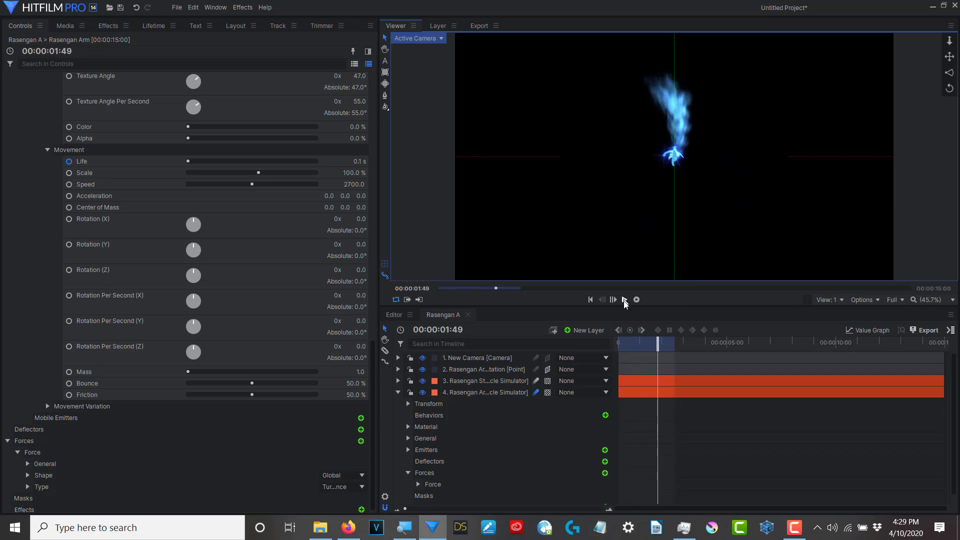
Duplicate the Rasengan Arm layer and set the copy's emitter Z orientation to 90°
left_click(399, 393)
left_click(470, 393)
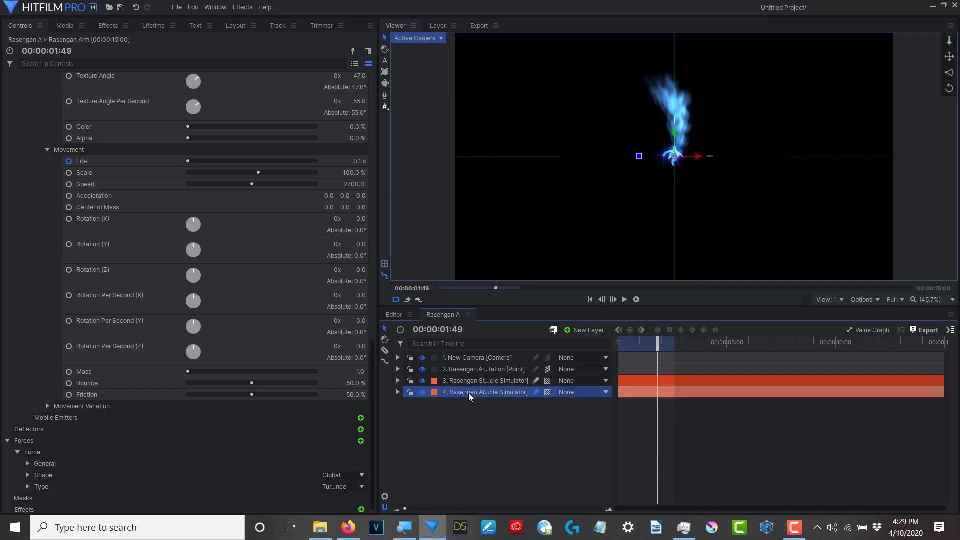
key("ctrl+d")
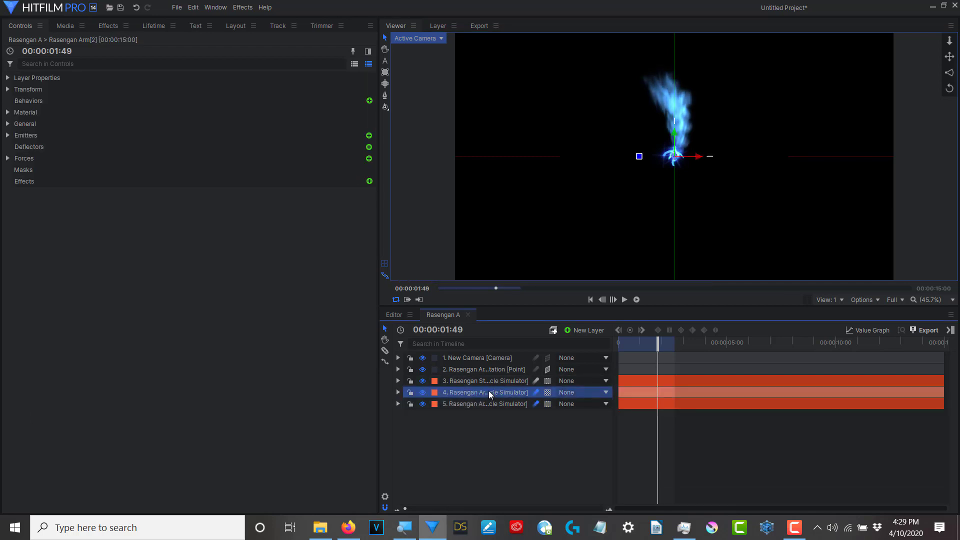
left_click(8, 136)
left_click(17, 146)
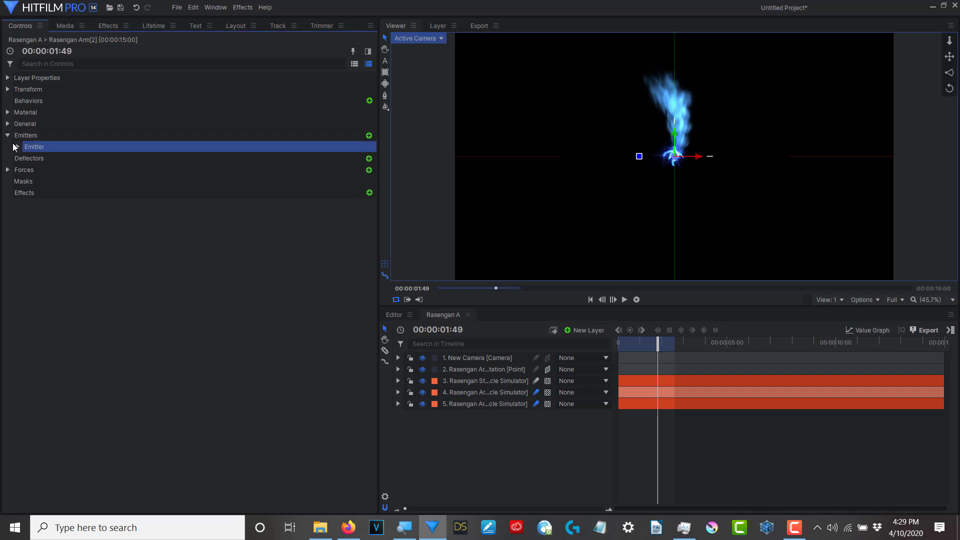
left_click(18, 147)
left_click(27, 159)
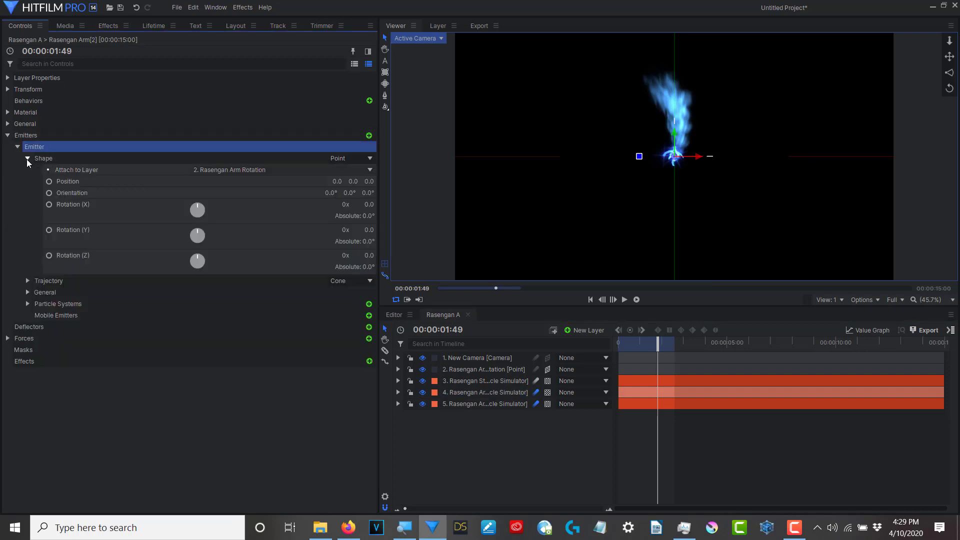
left_click(370, 193)
type("90")
key("Return")
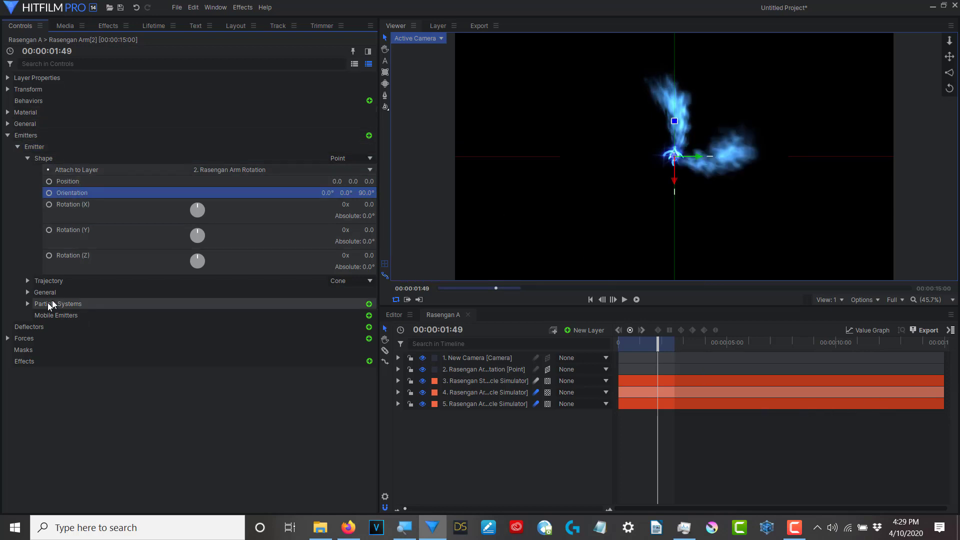
Set the Seed of the second arm's particle system to 90,000
left_click(28, 304)
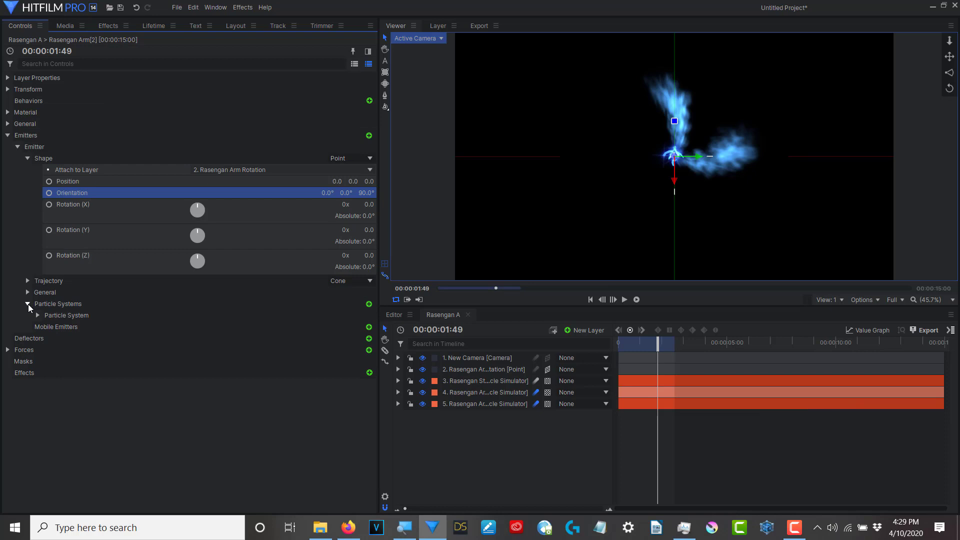
left_click(37, 315)
left_click(55, 327)
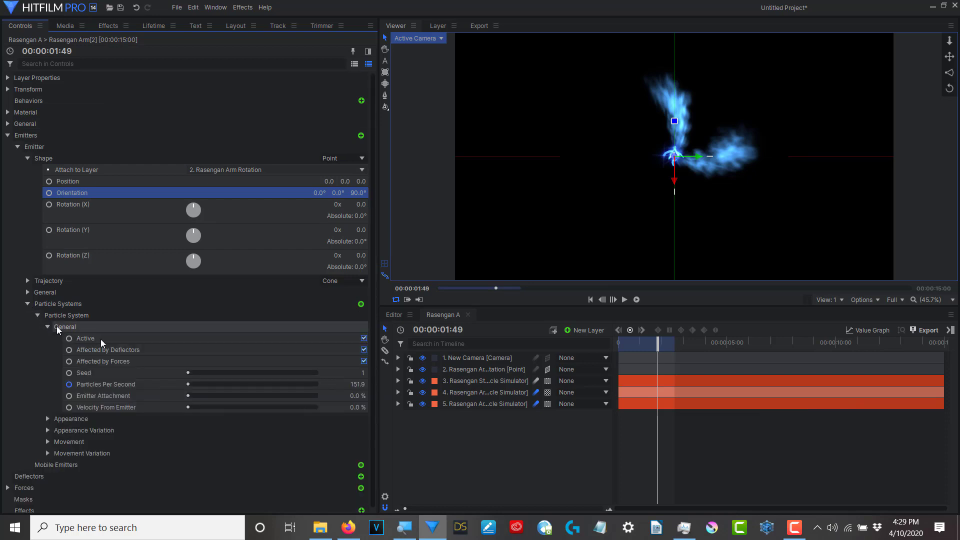
left_click_drag(195, 373, 199, 373)
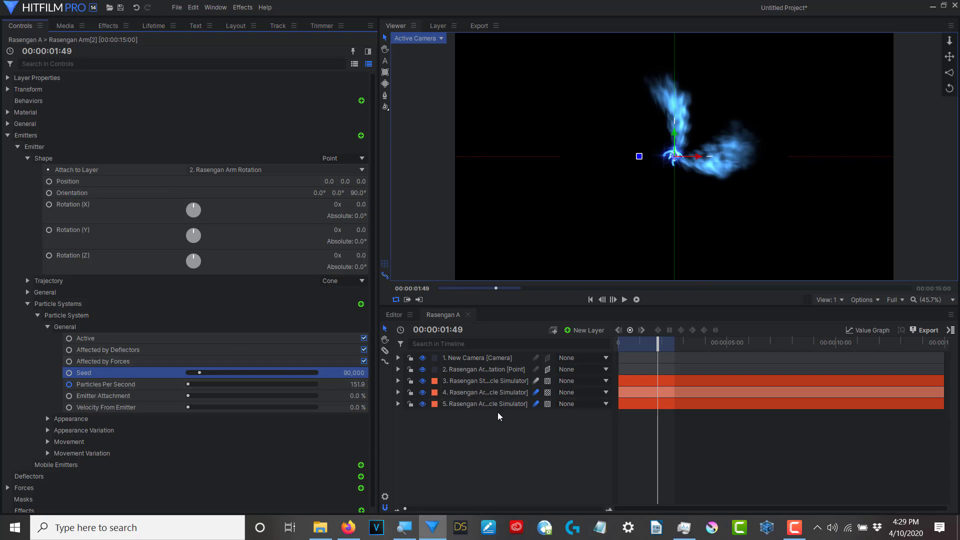
Duplicate the second Rasengan Arm layer and set the new copy's particle system Seed to 210,000
left_click(500, 392)
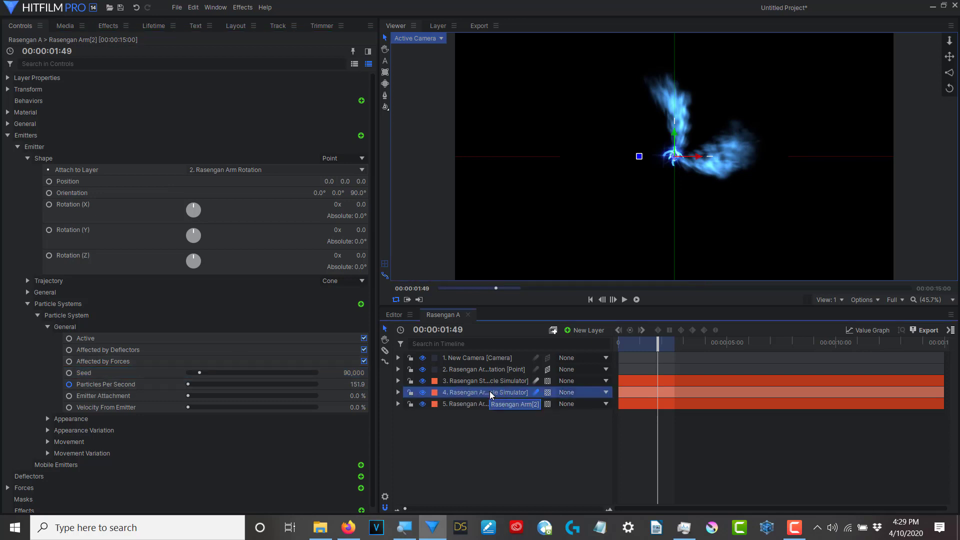
key("ctrl+d")
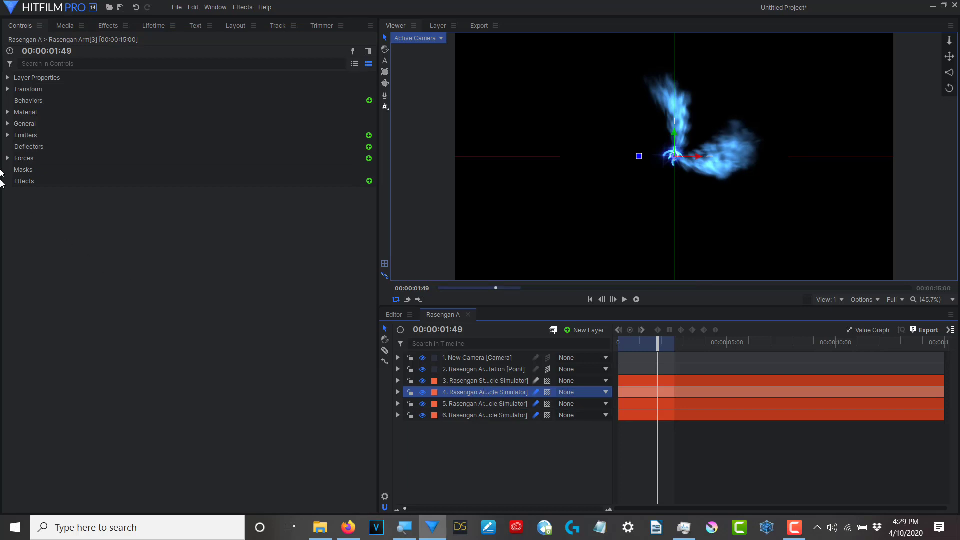
left_click(7, 135)
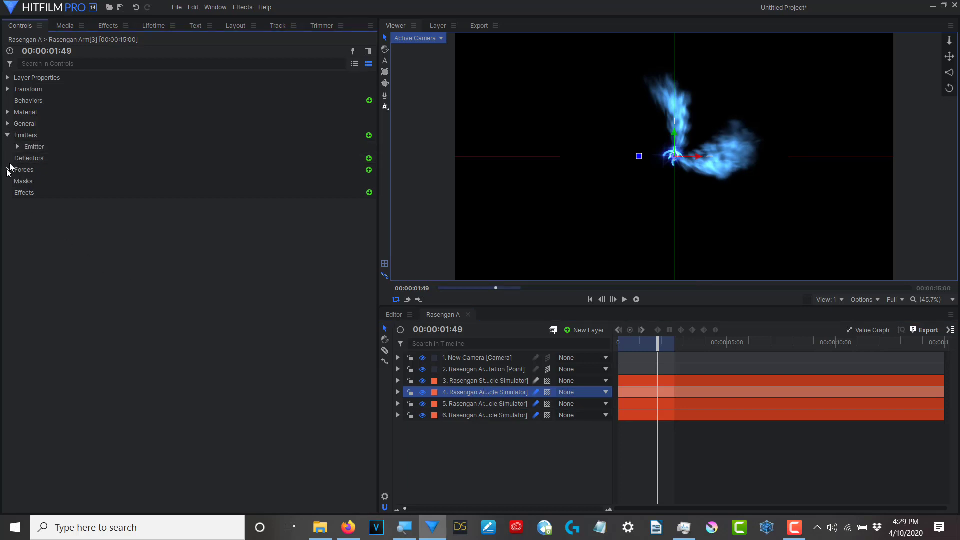
left_click(17, 147)
left_click(27, 193)
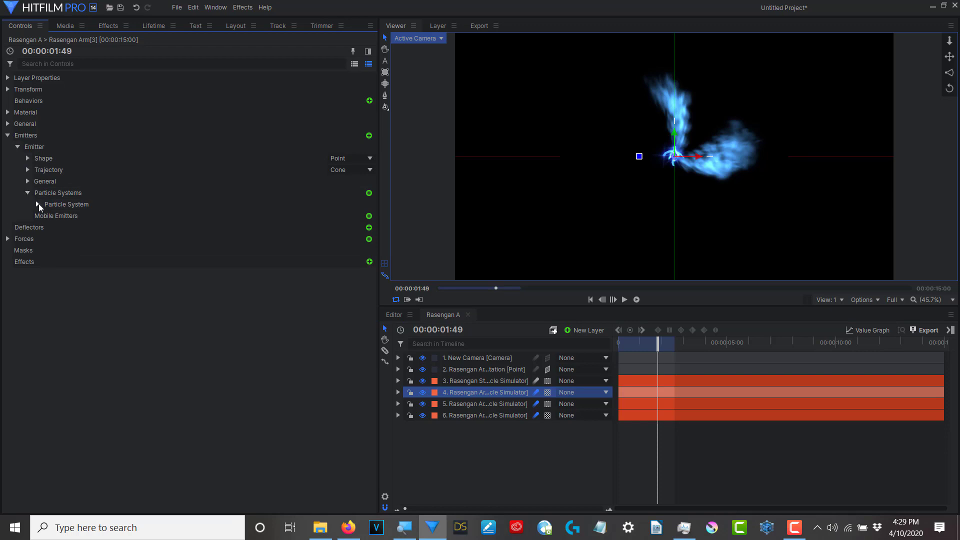
left_click(38, 204)
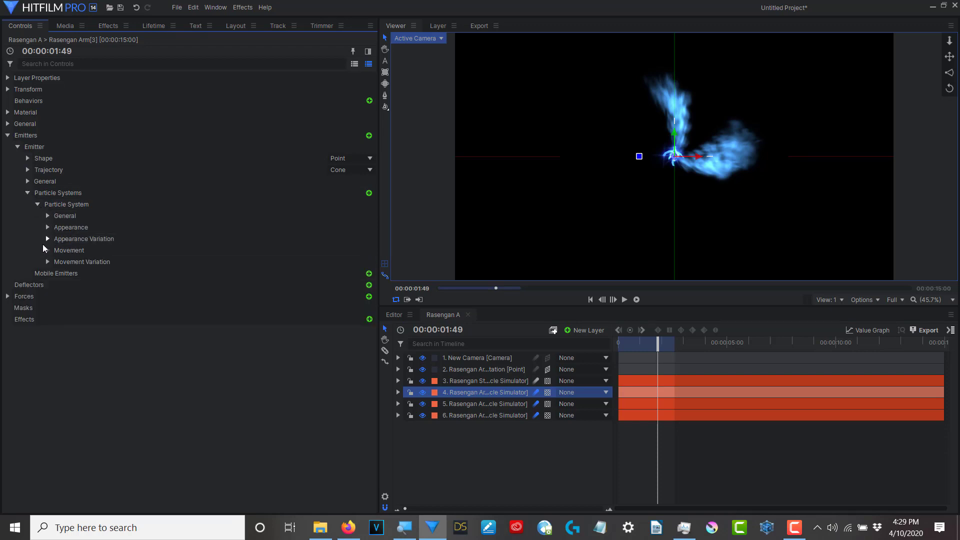
left_click(47, 215)
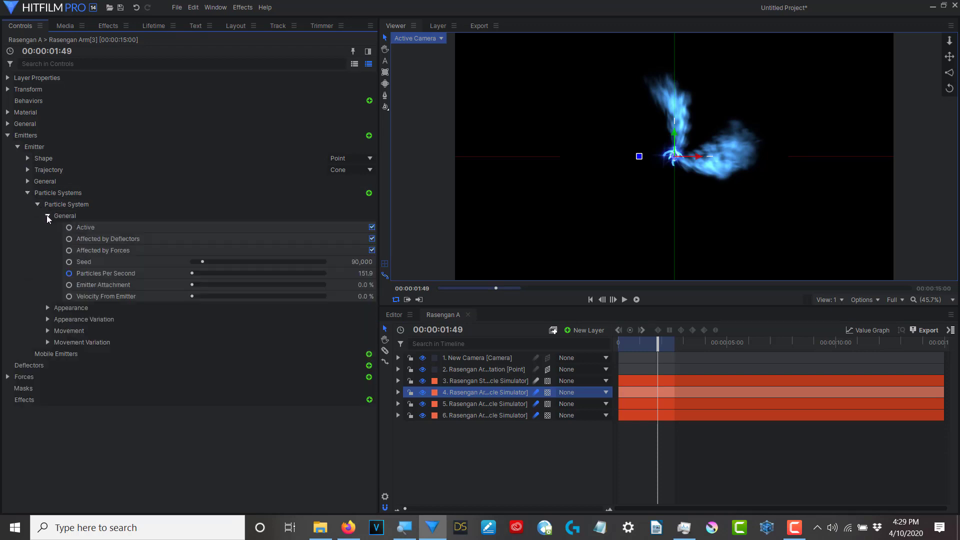
left_click(218, 260)
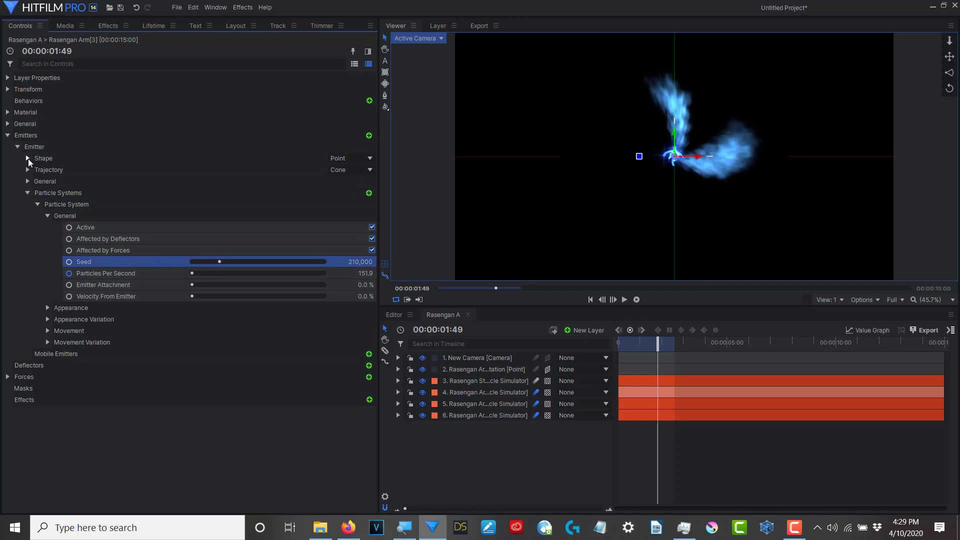
Set the third arm's emitter Z orientation to 180°
left_click(28, 158)
left_click(362, 192)
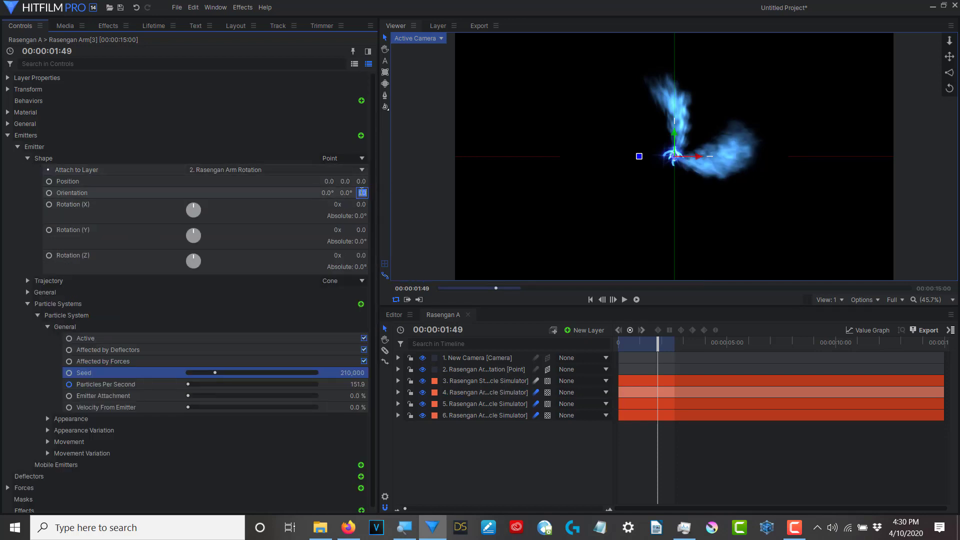
type("90")
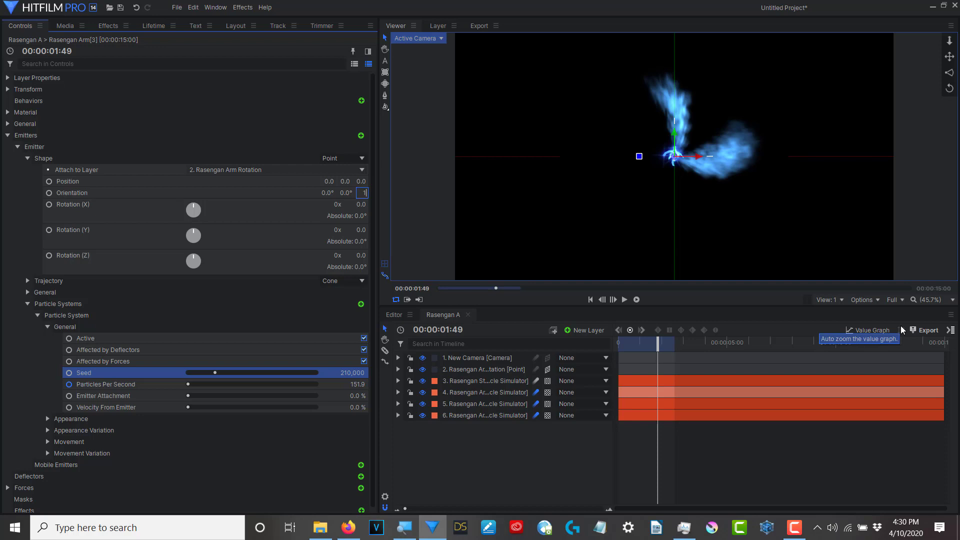
key("Return")
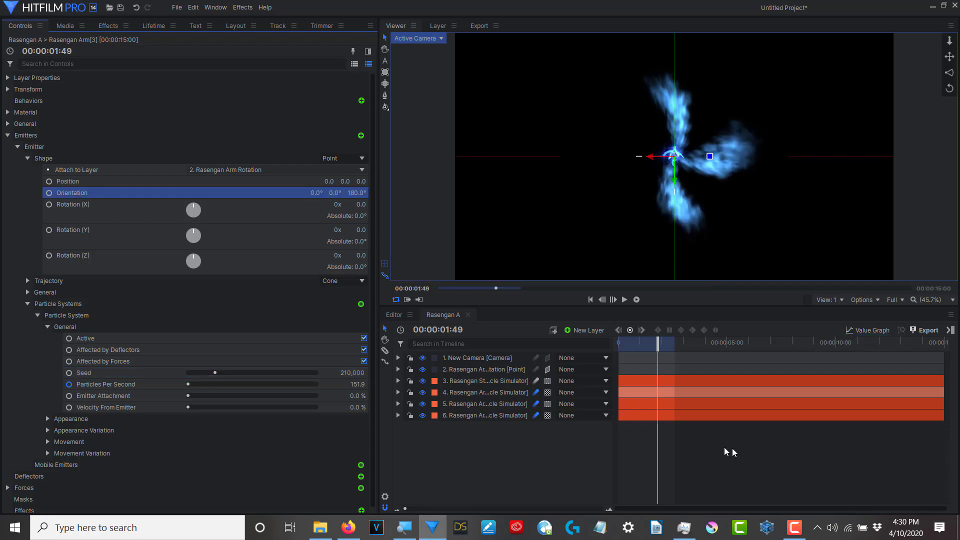
Duplicate the third Rasengan Arm layer and set the new copy's particle system Seed to 290,000
left_click(502, 391)
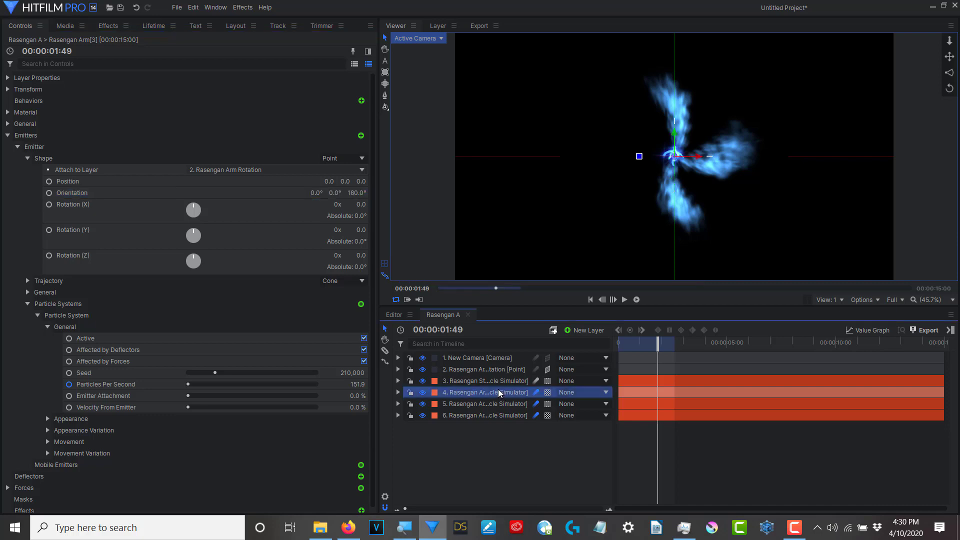
key("ctrl+d")
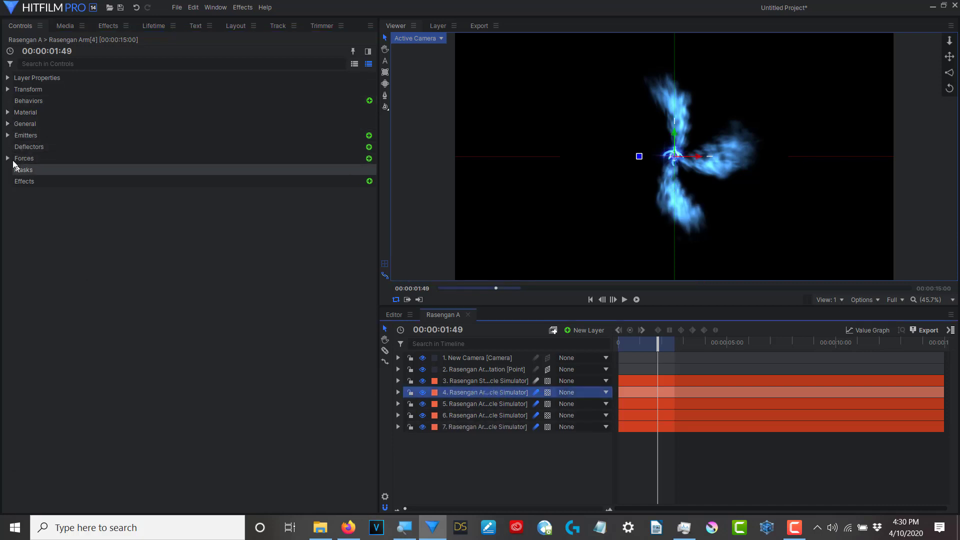
left_click(8, 135)
left_click(16, 147)
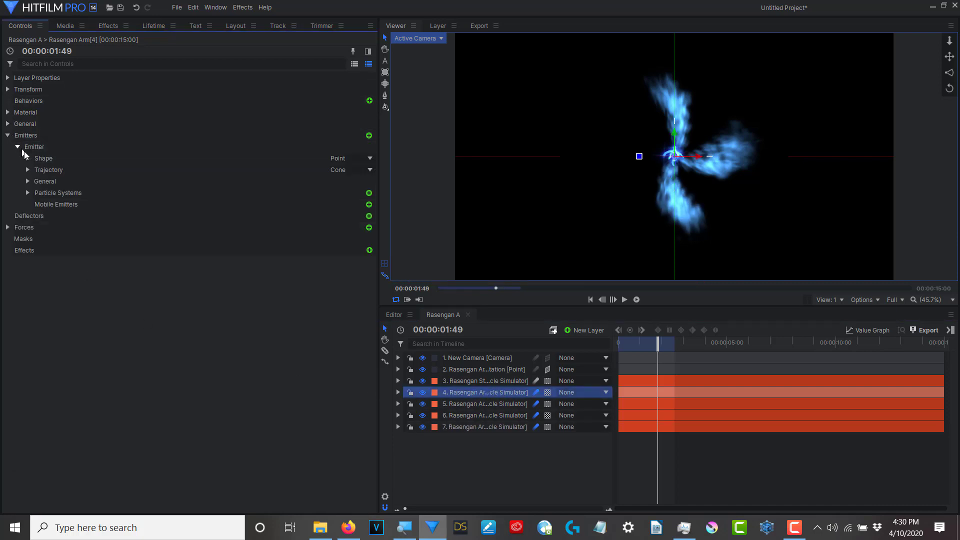
left_click(28, 192)
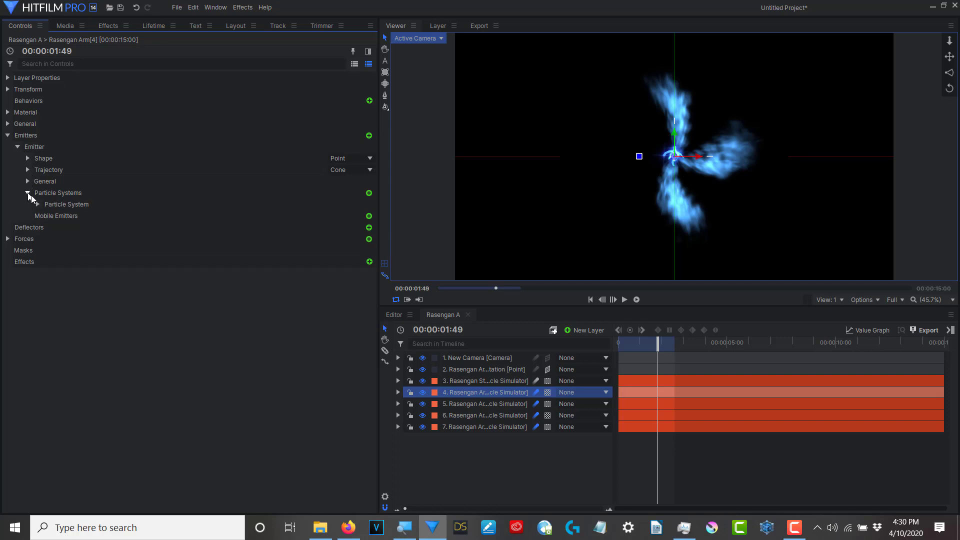
left_click(38, 204)
left_click(48, 228)
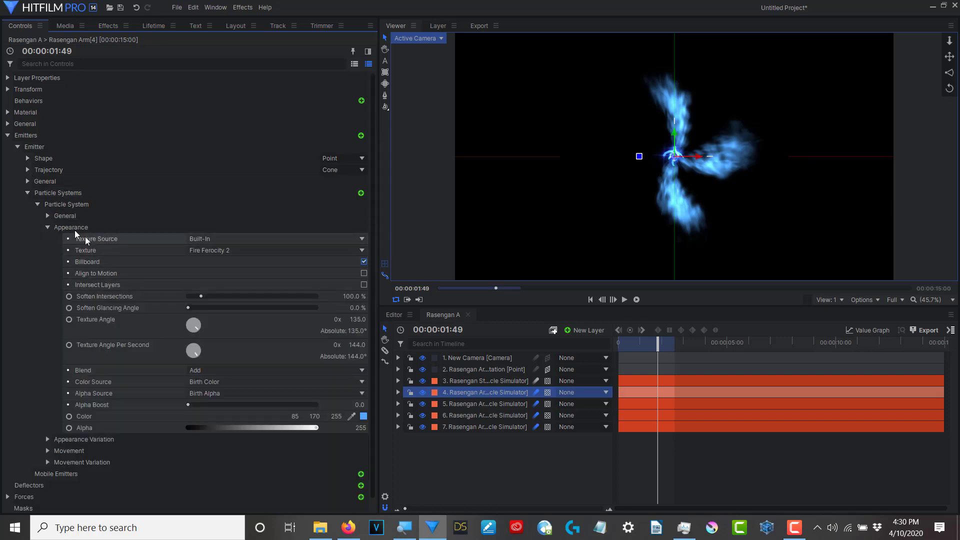
left_click(47, 215)
left_click_drag(214, 261, 224, 260)
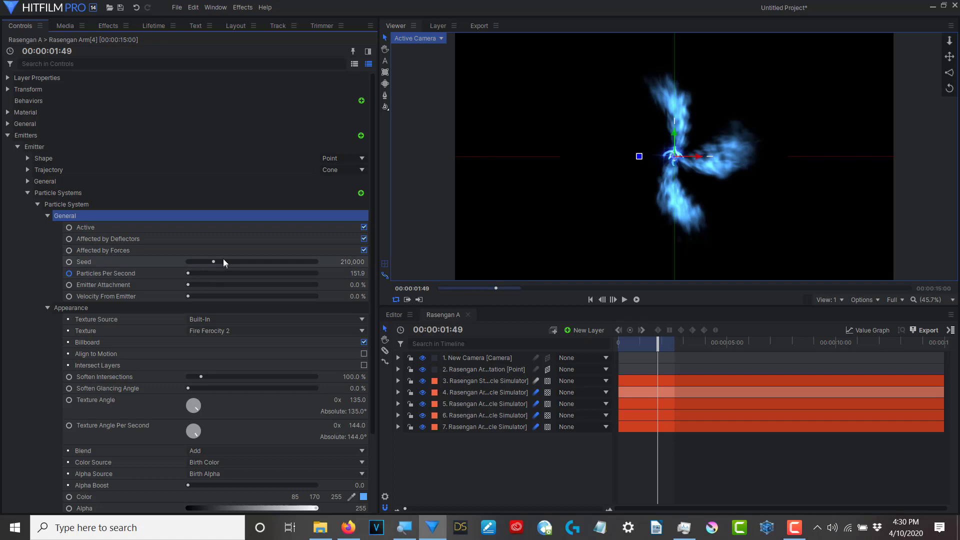
Set the fourth arm's emitter Z orientation to 270°
left_click(27, 158)
left_click(354, 193)
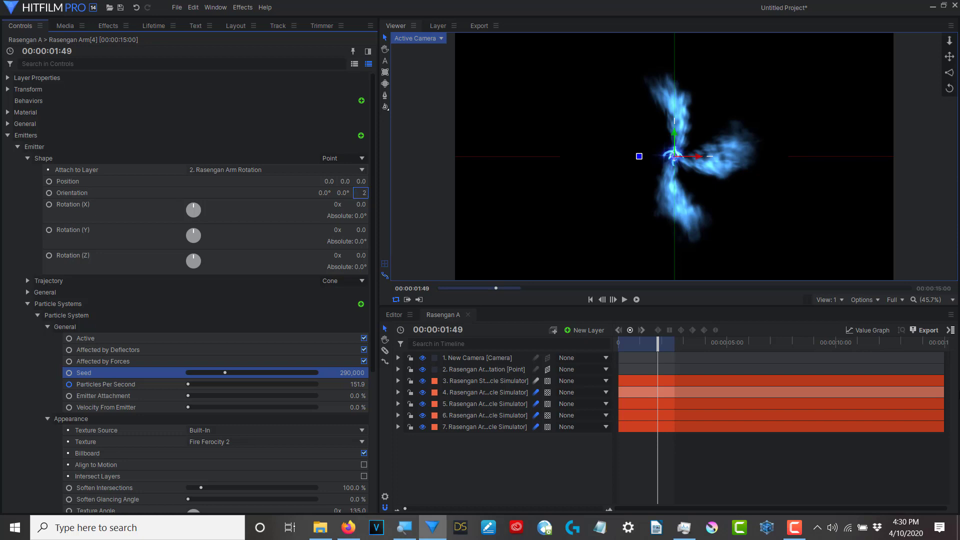
key("Return")
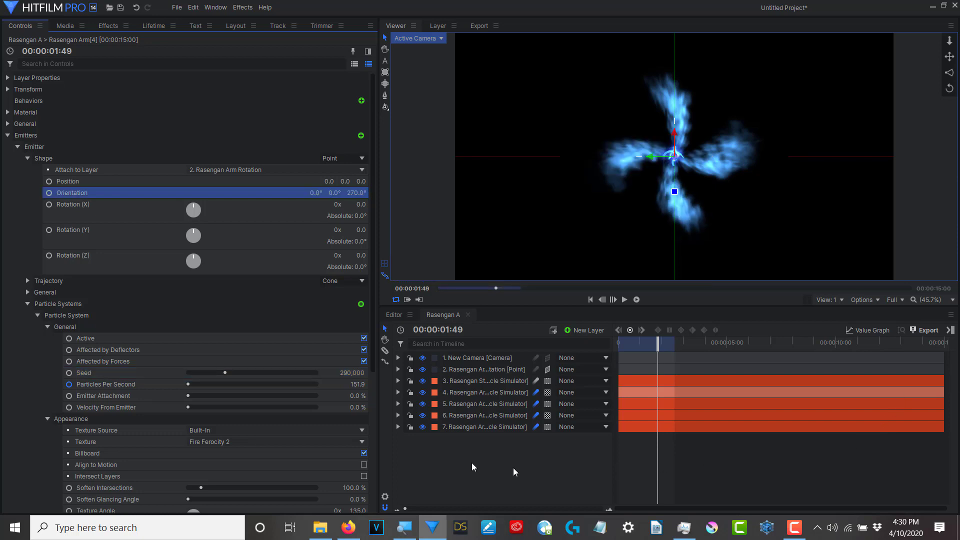
Shift the four Rasengan Arm layers and the Rasengan Arm Rotation point so they start at about 00:00:01:50 on the timeline
left_click_drag(499, 450, 535, 393)
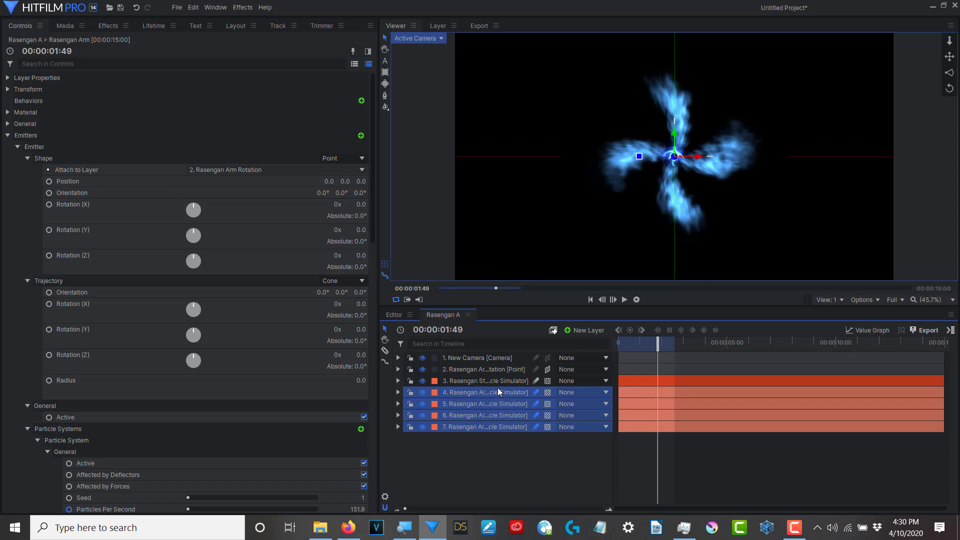
left_click_drag(498, 389, 555, 394)
left_click_drag(647, 394, 683, 387)
mouse_move(658, 343)
left_mouse_down()
mouse_move(605, 342)
mouse_move(656, 350)
left_mouse_up()
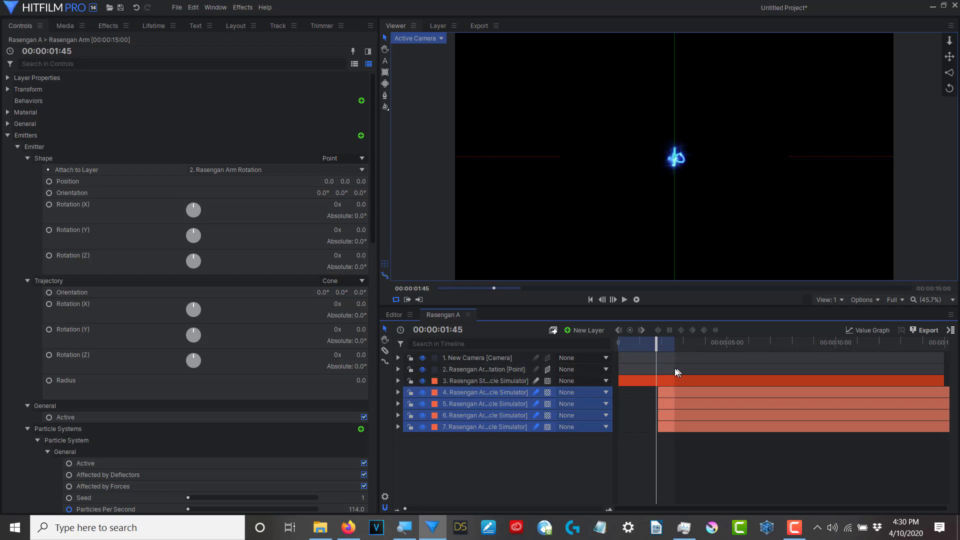
left_click_drag(674, 368, 689, 367)
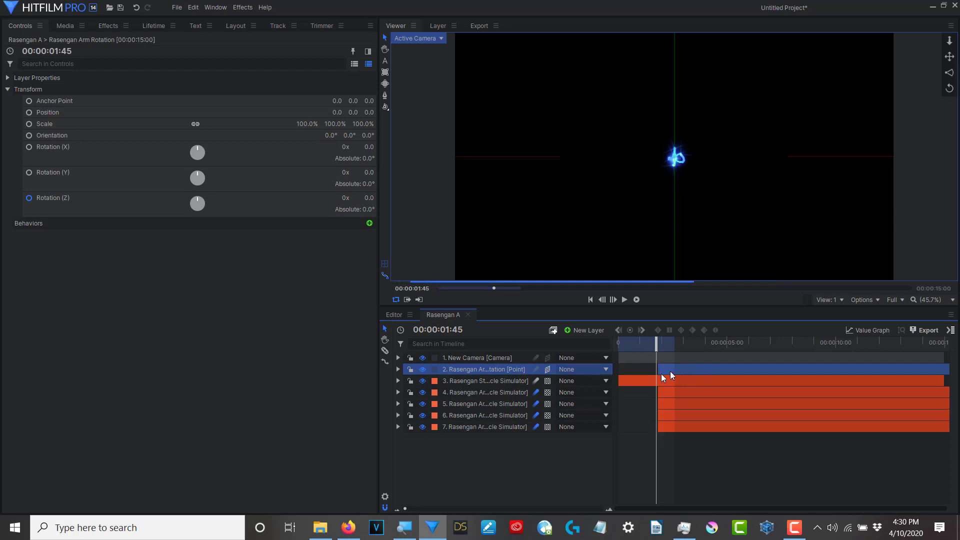
Extend the playback work area to a duration of about 00:00:09:45 and play the delayed arm animation
mouse_move(657, 343)
left_mouse_down()
mouse_move(667, 345)
mouse_move(653, 345)
left_mouse_up()
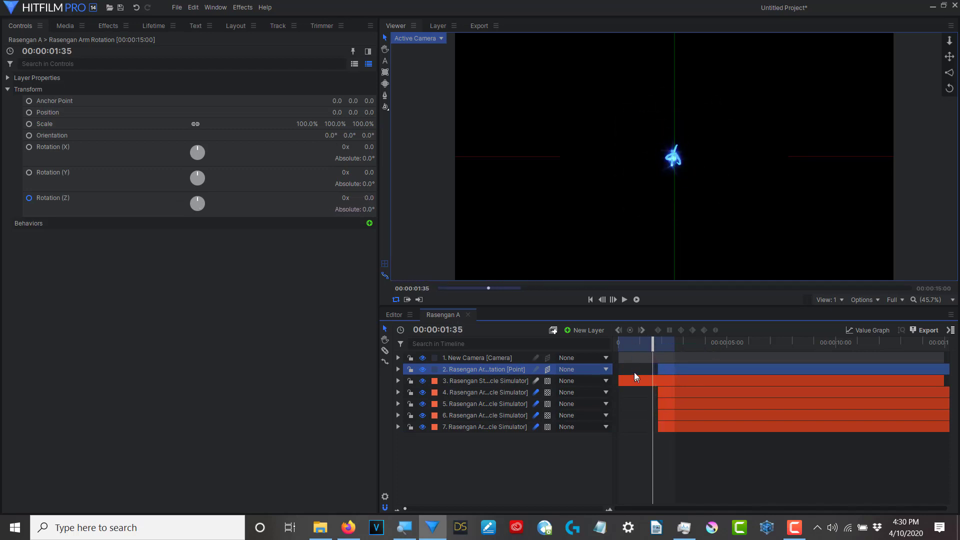
left_click(625, 299)
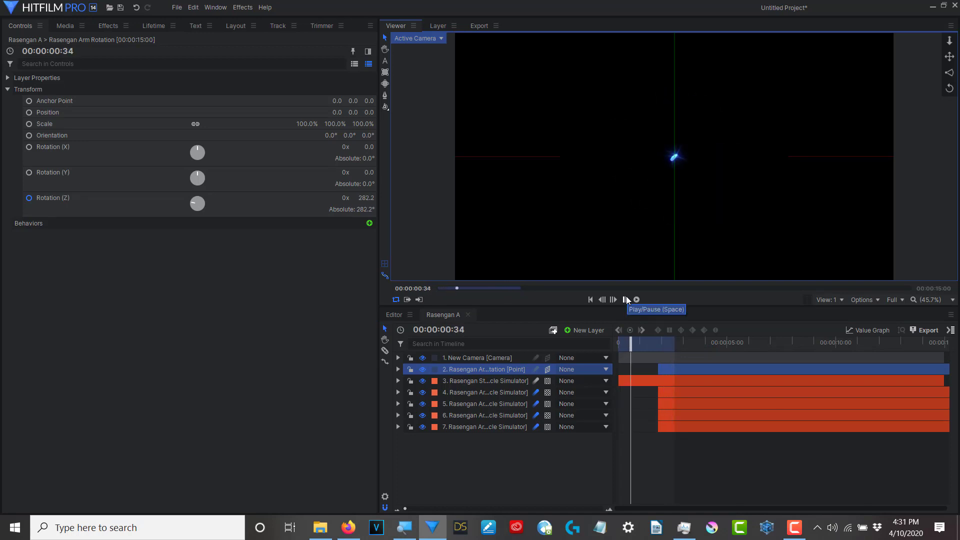
left_click_drag(674, 343, 830, 344)
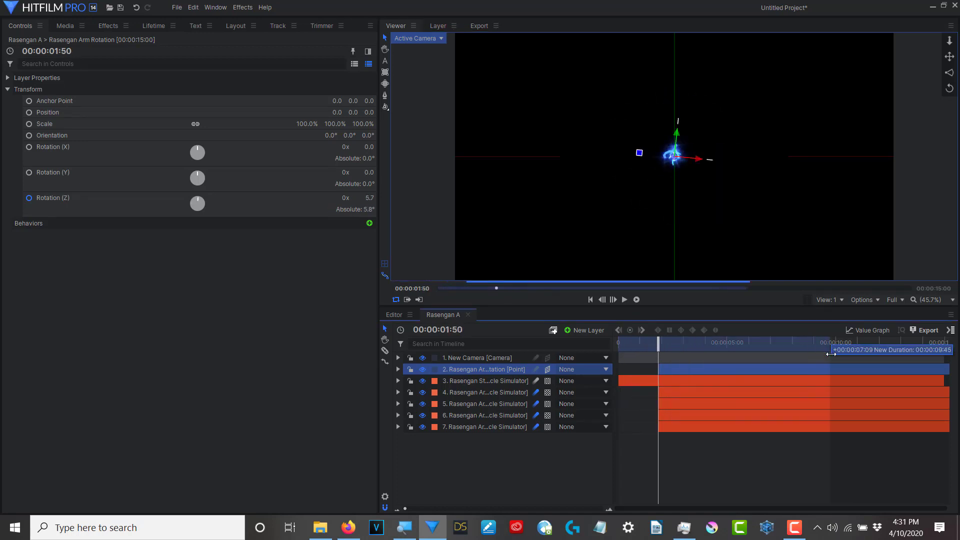
left_click(626, 298)
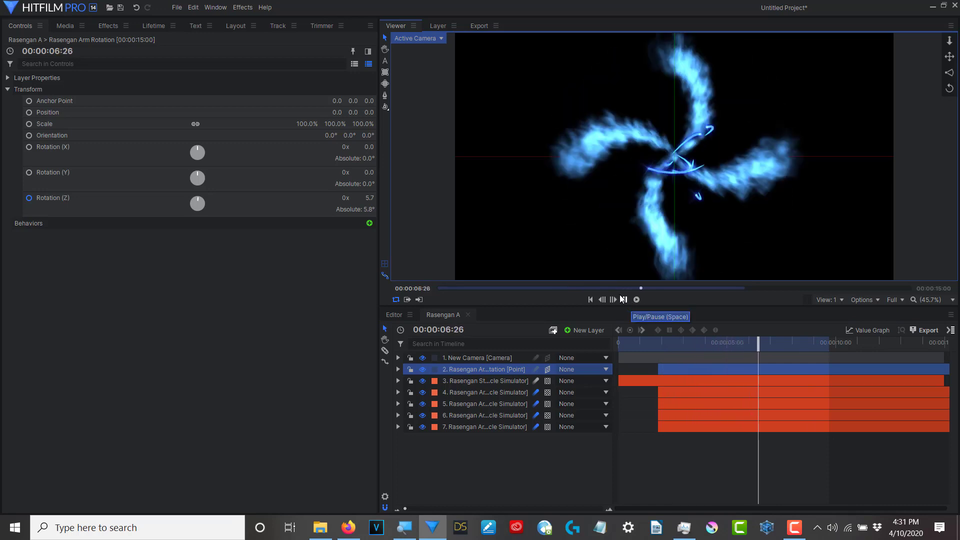
left_click(623, 299)
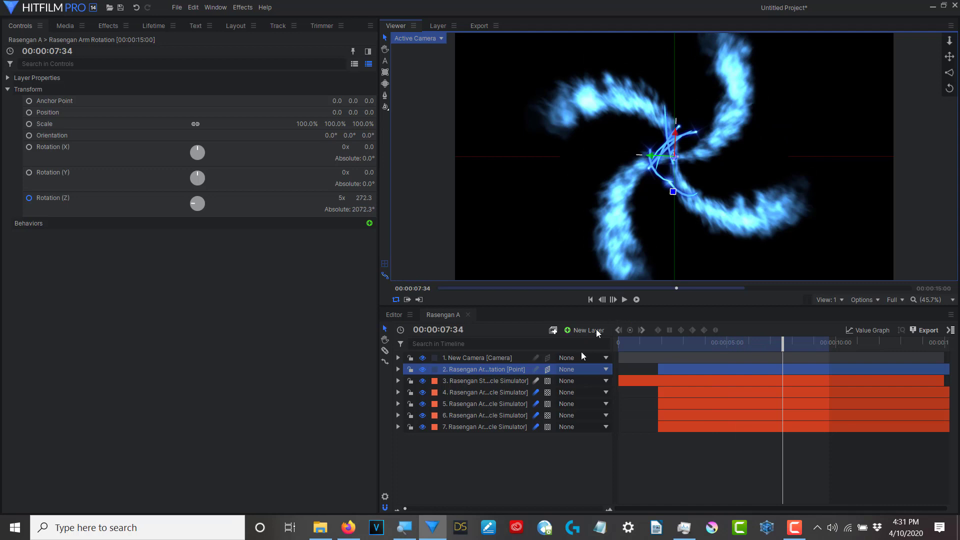
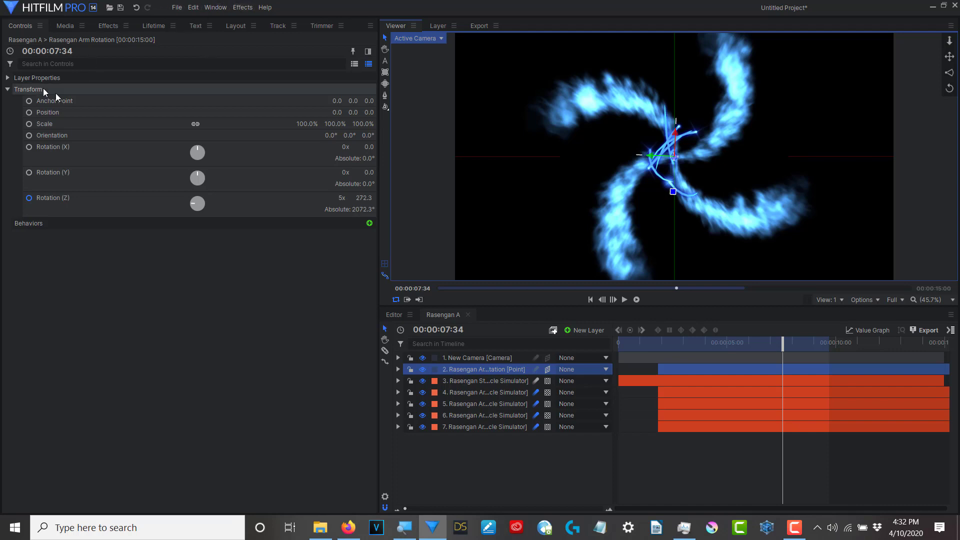
Create a new composite shot named Rasengan B with the existing 1920 × 1080, 60 fps, 15-second settings
left_click(67, 28)
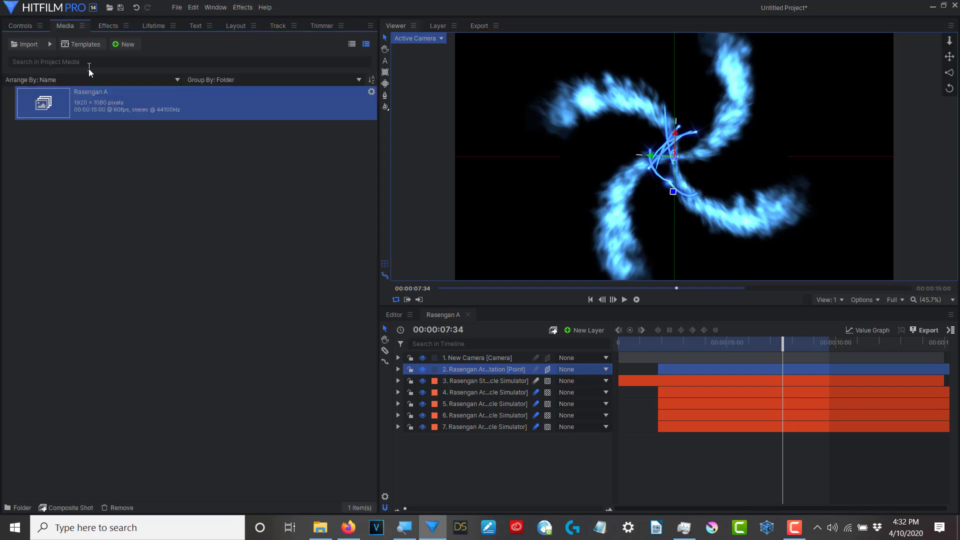
left_click(123, 44)
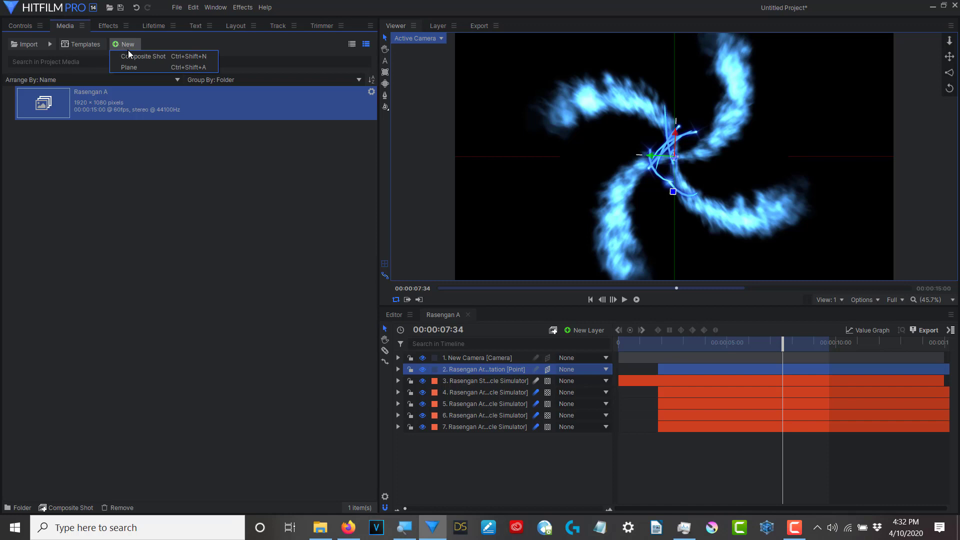
left_click(130, 57)
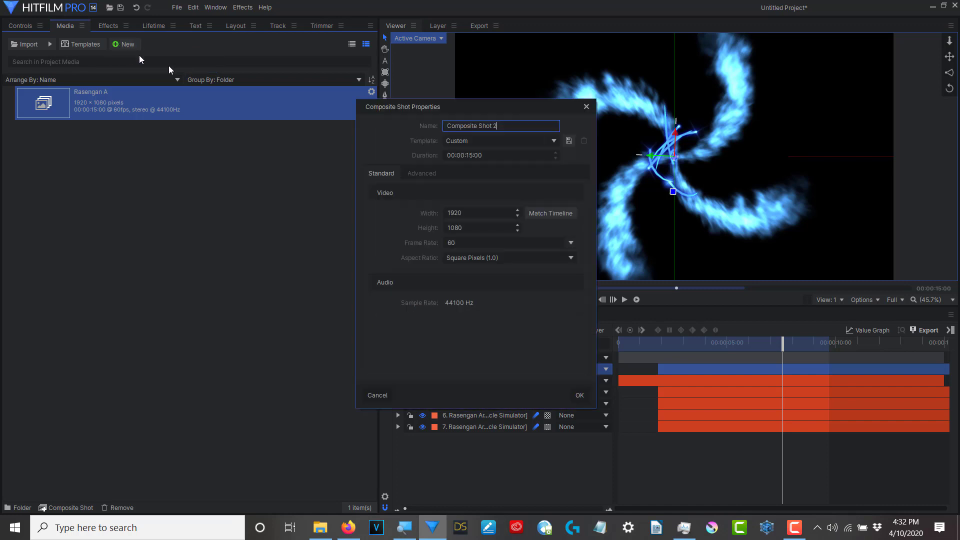
triple_click(500, 126)
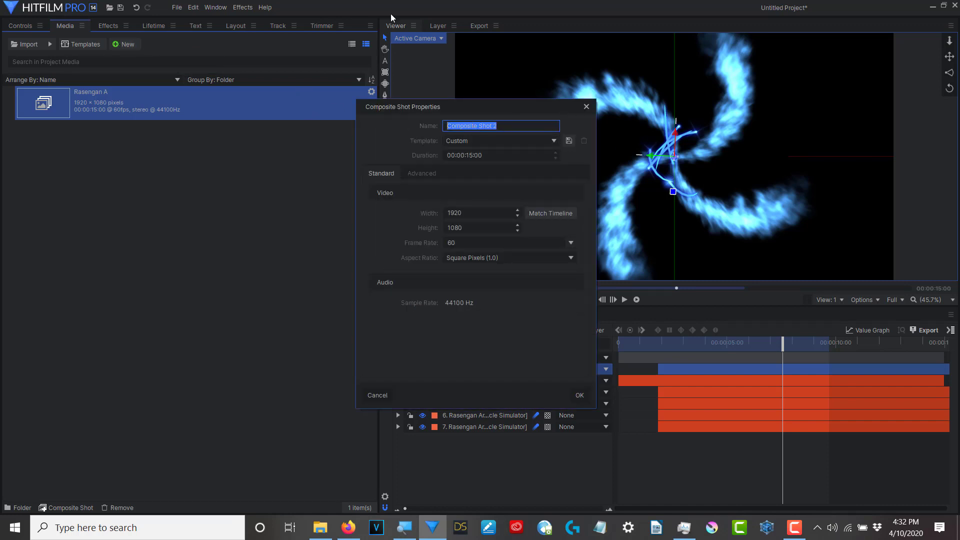
type("Rasengan B")
left_click(580, 397)
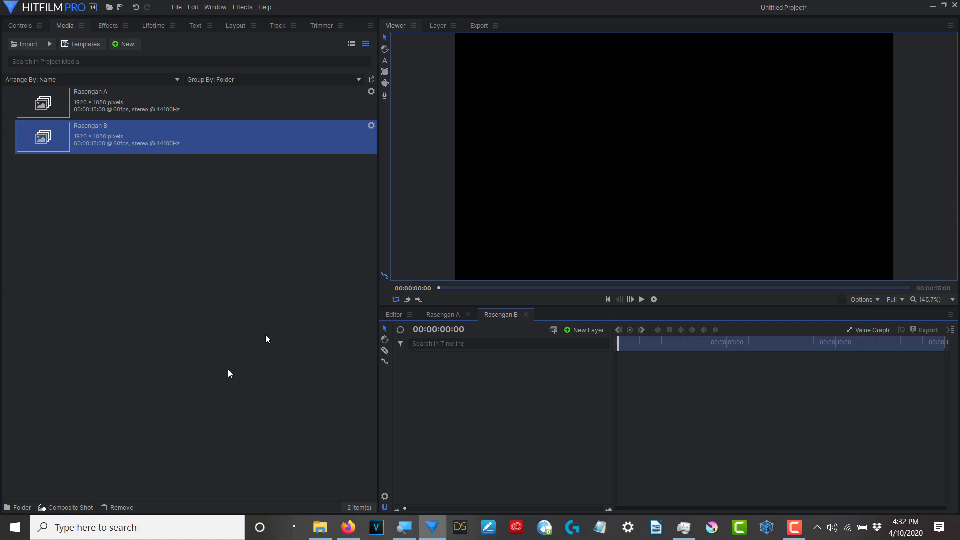
Add a point layer to Rasengan B and rename it Rasengan Swarm Rotation 1
left_click(568, 330)
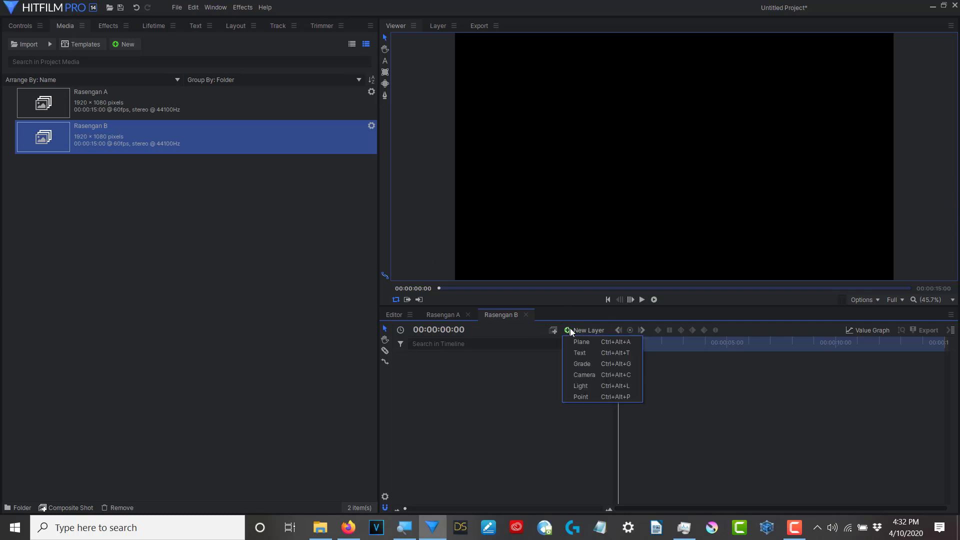
left_click(583, 396)
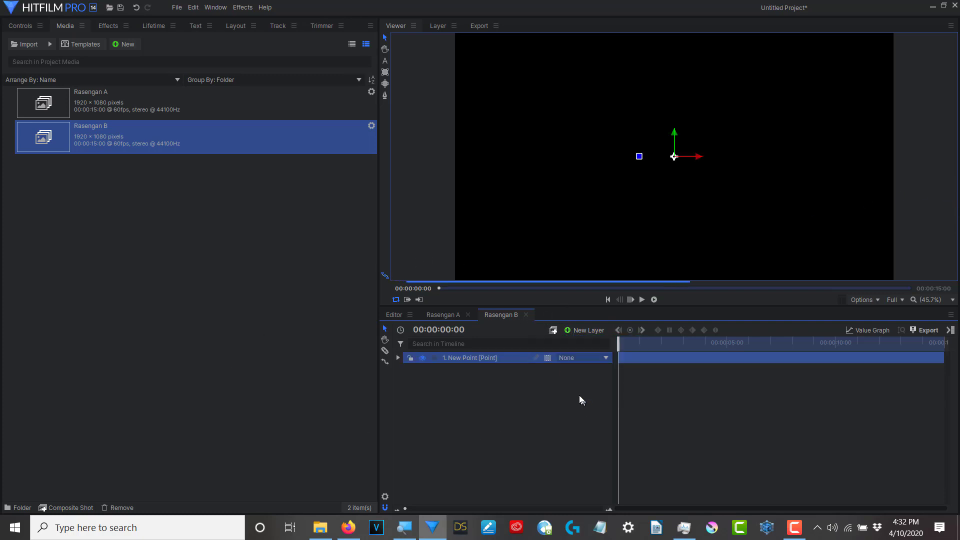
right_click(458, 357)
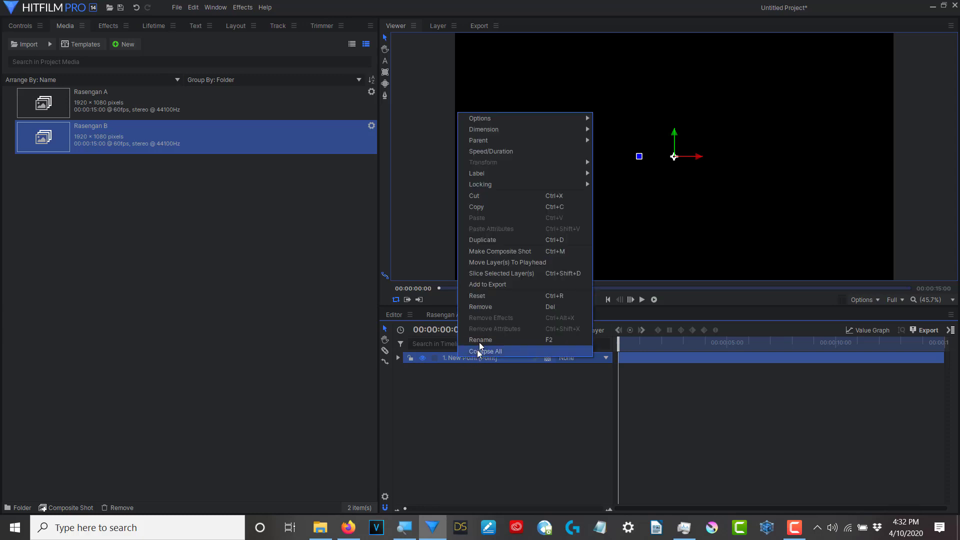
left_click(477, 350)
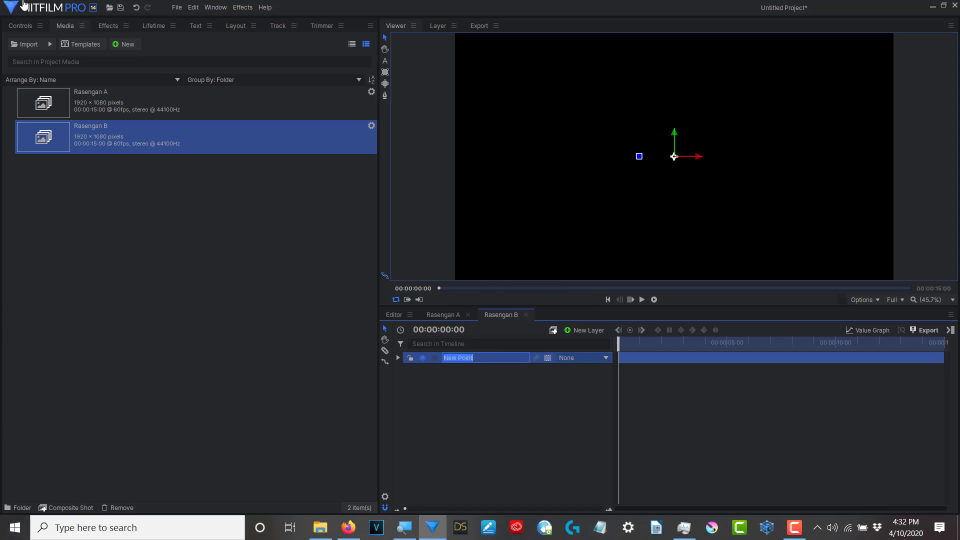
type("Rasengan Swarm Rotatio")
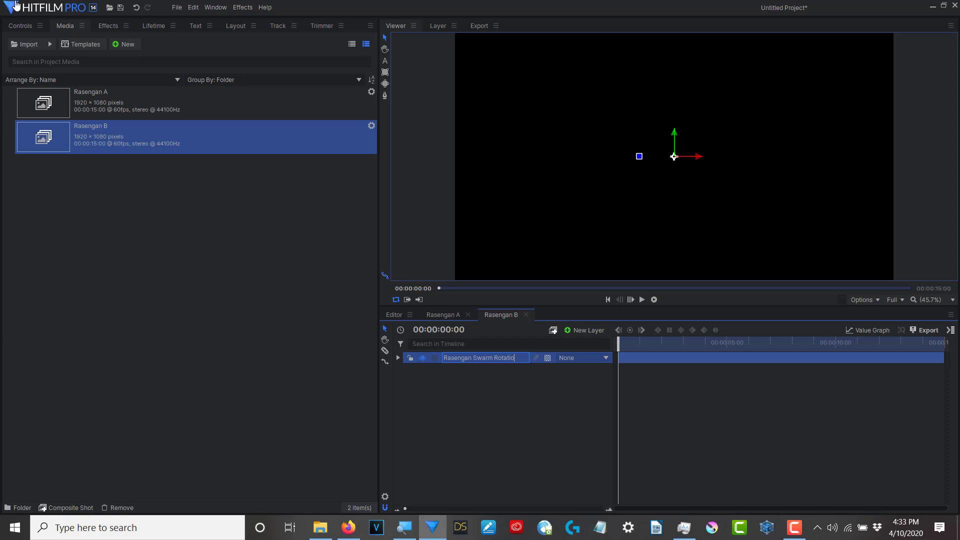
type("n 1")
left_click(498, 357)
left_click(491, 385)
left_click(496, 359)
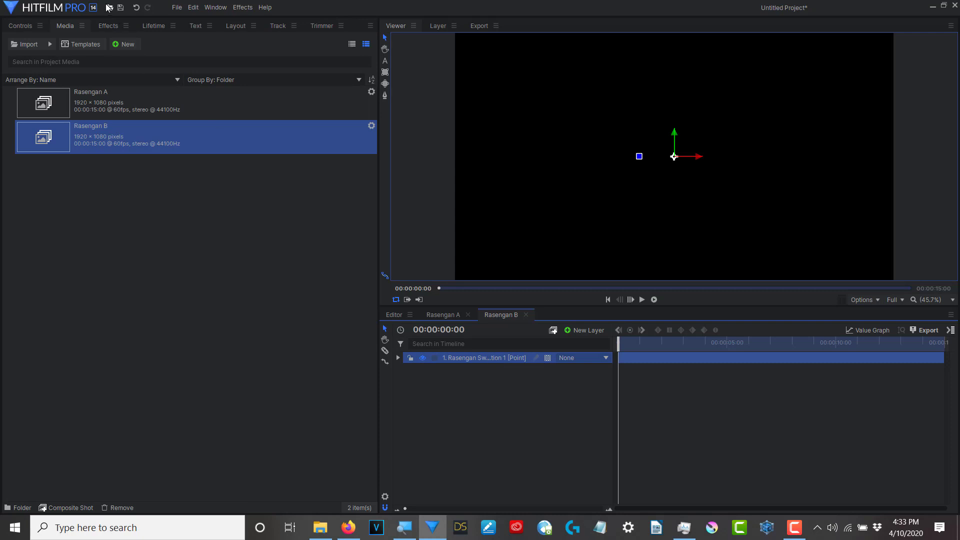
Convert the Rasengan Swarm Rotation 1 point to a 3D plane and add a camera to the composite shot
left_click(28, 25)
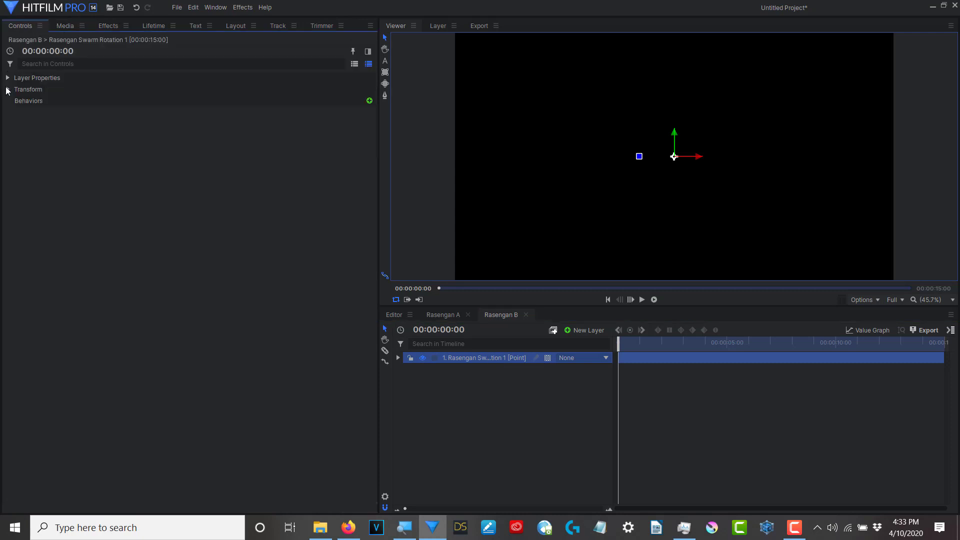
left_click(7, 90)
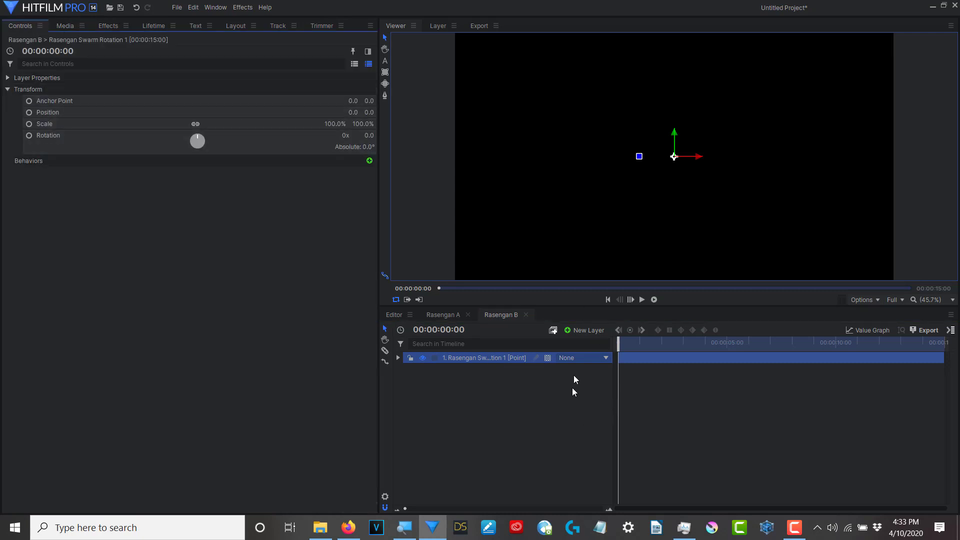
left_click(547, 358)
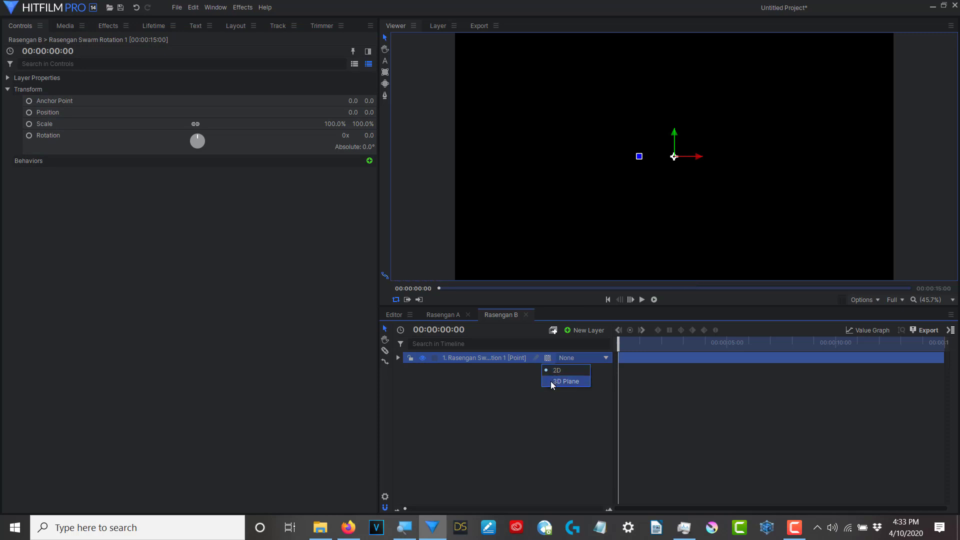
left_click(551, 382)
left_click(532, 301)
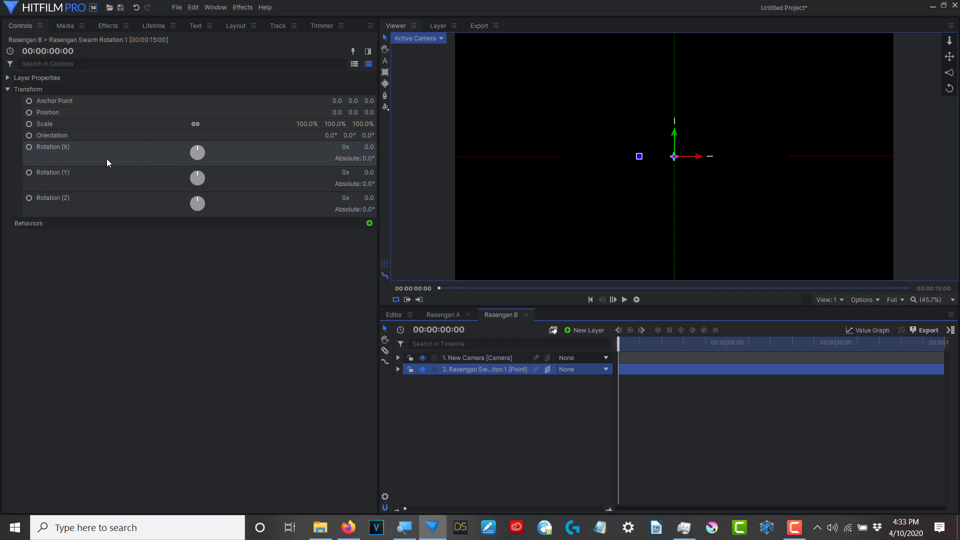
Keyframe the point's Y rotation from zero at the timeline start to 30 revolutions at its end
left_click(28, 173)
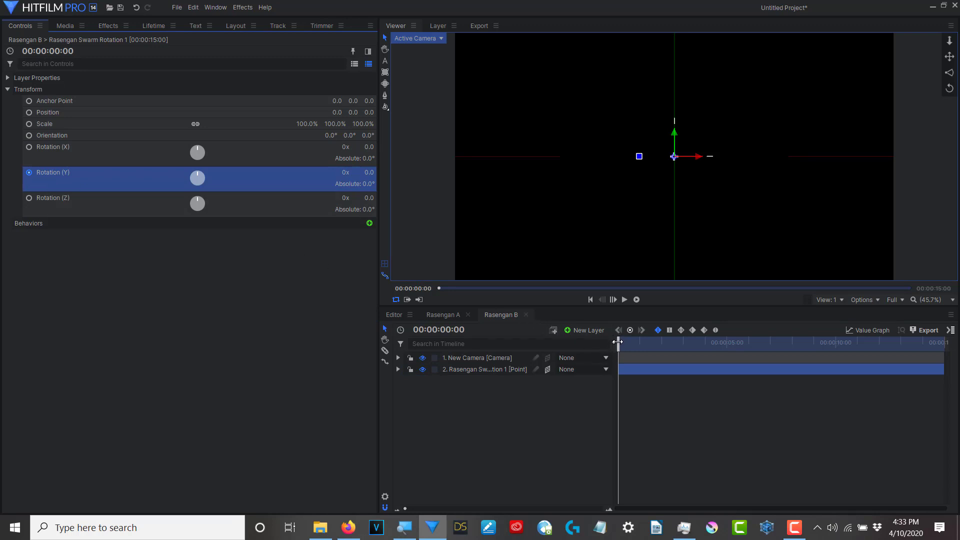
left_click_drag(616, 337, 957, 356)
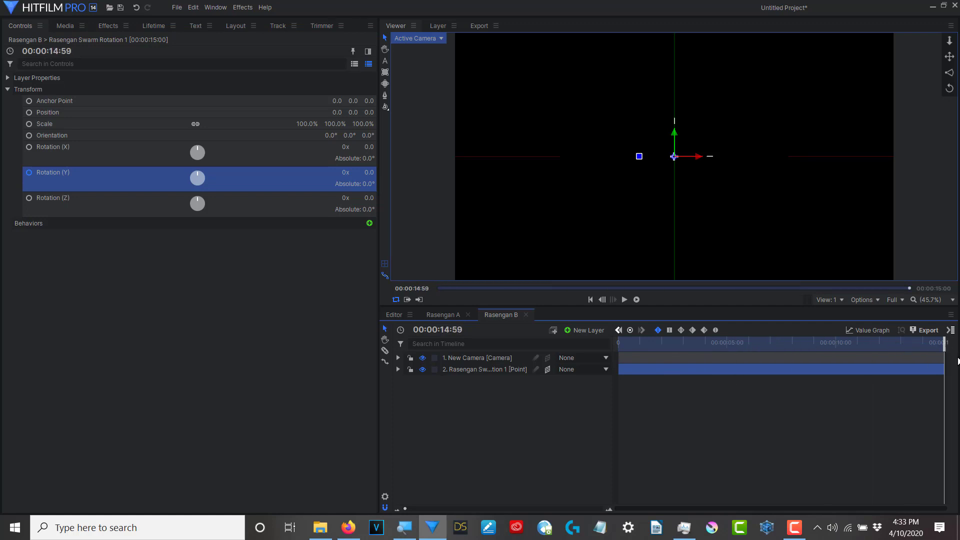
left_click(343, 172)
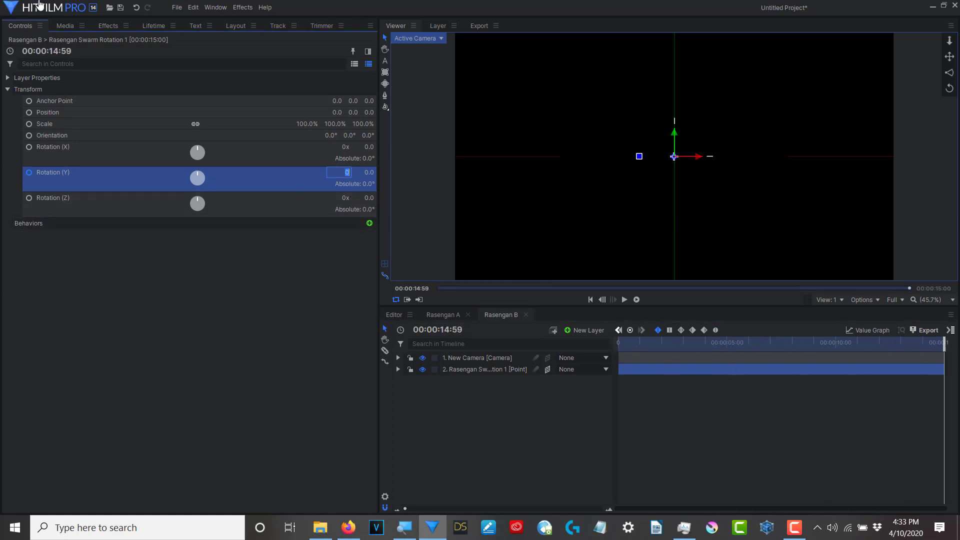
type("30")
mouse_move(943, 341)
left_mouse_down()
mouse_move(539, 355)
mouse_move(944, 356)
left_mouse_up()
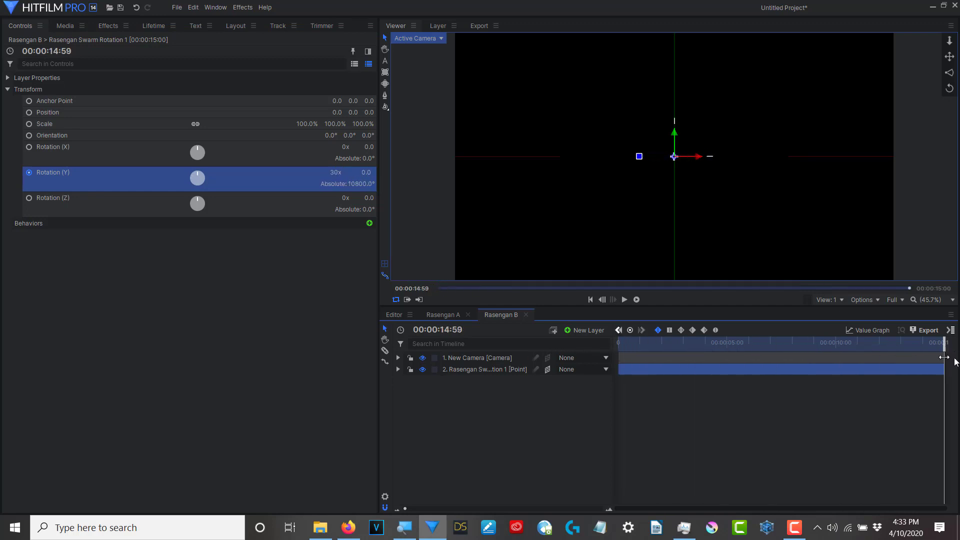
Duplicate the Rasengan Swarm Rotation 1 point and rename the copy Rasengan Swarm Rotation 2
left_click(481, 371)
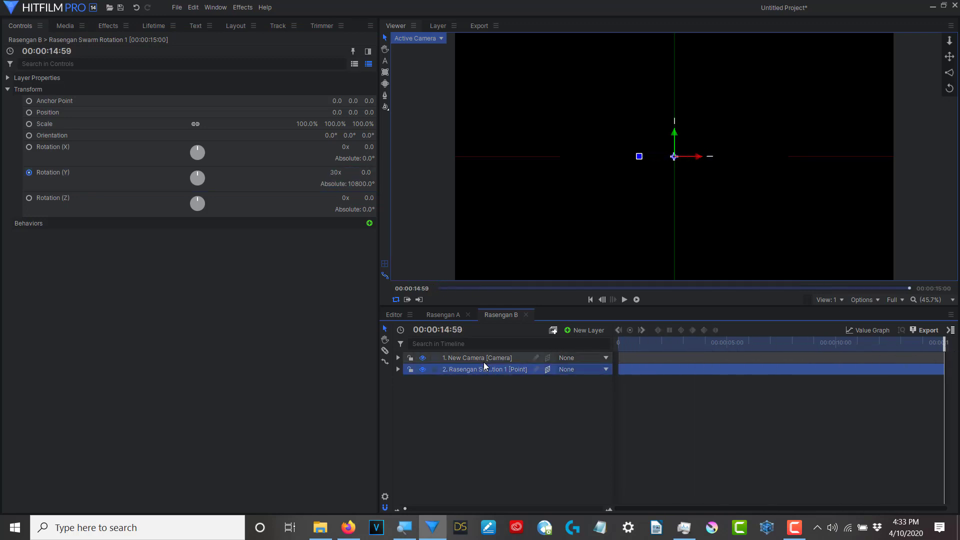
key("ctrl+d")
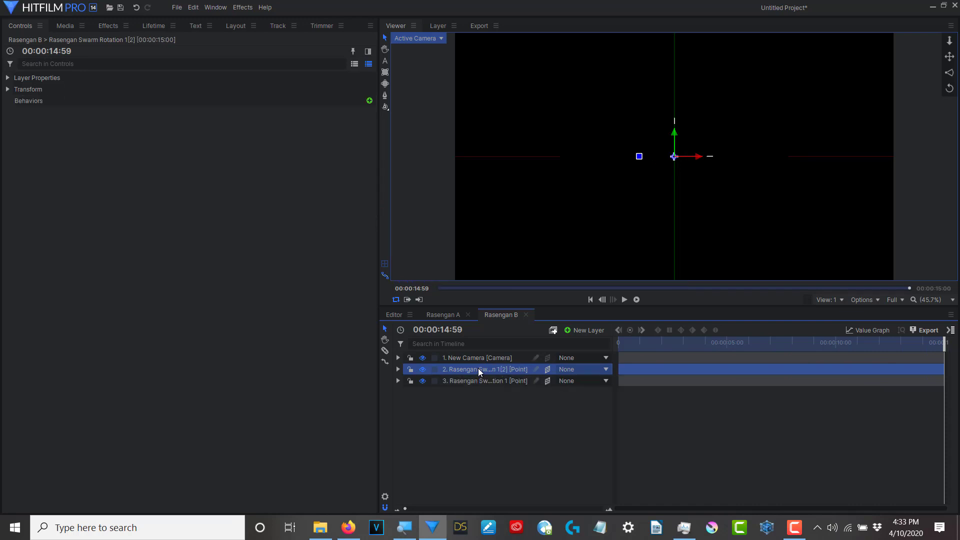
right_click(481, 369)
left_click(499, 349)
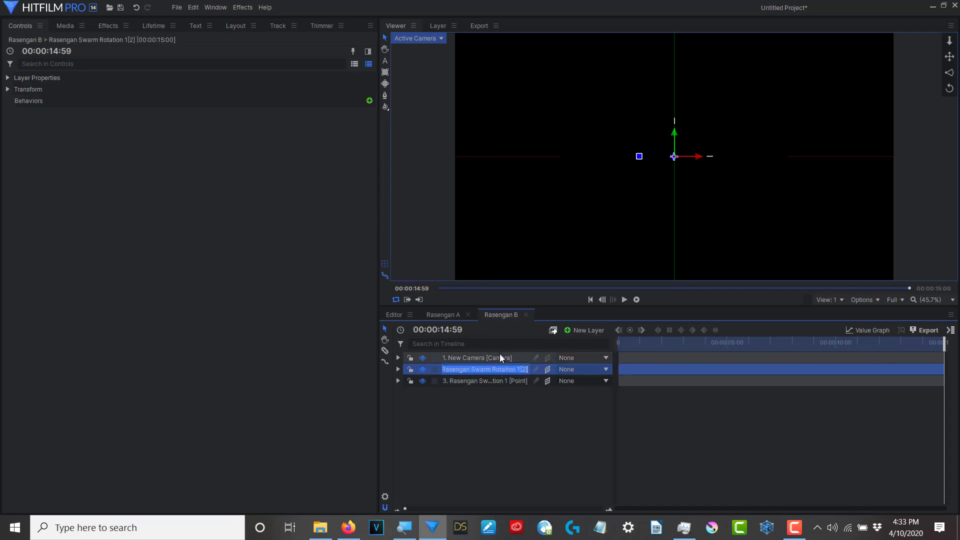
left_click(522, 369)
left_click_drag(517, 369, 528, 369)
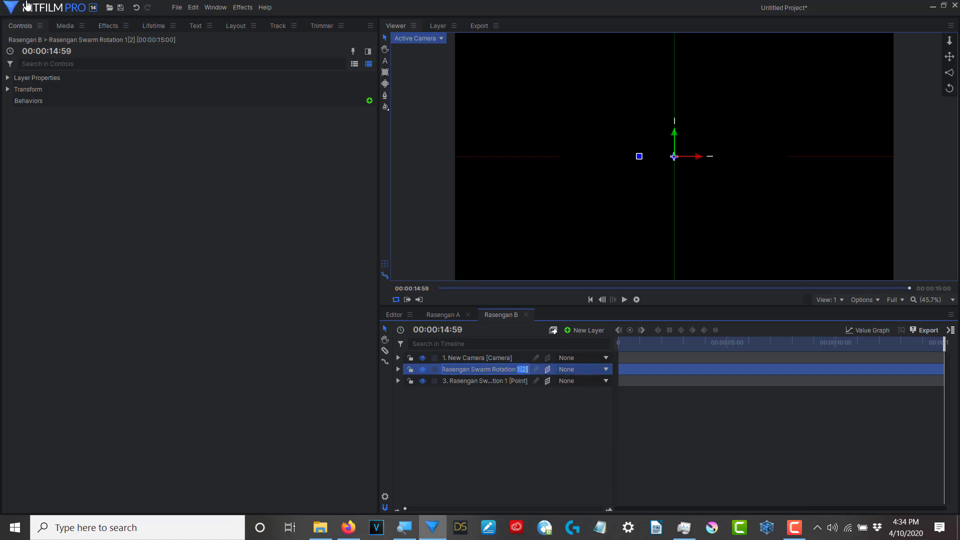
type("2")
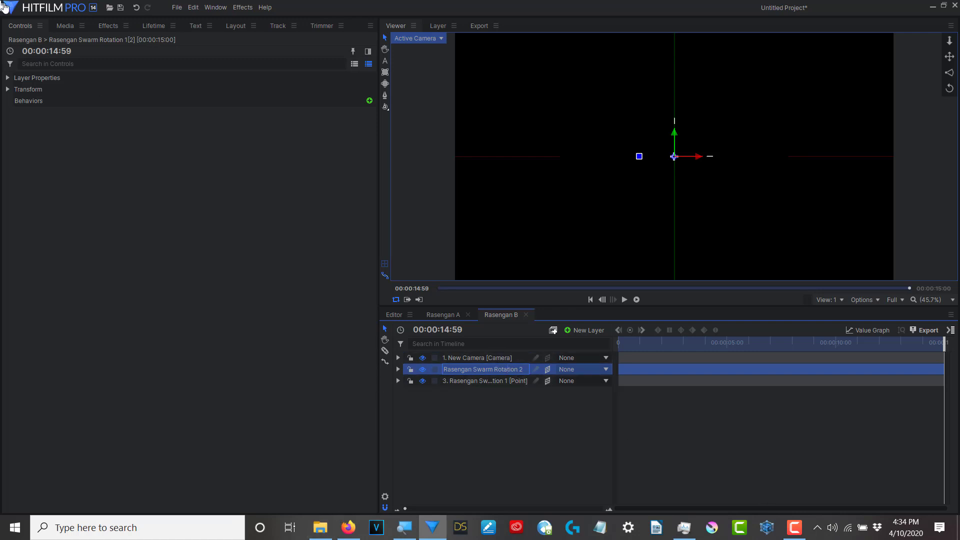
Reverse the spin of Rasengan Swarm Rotation 2 by making its Y rotation revolutions negative at the timeline's end
left_click(16, 25)
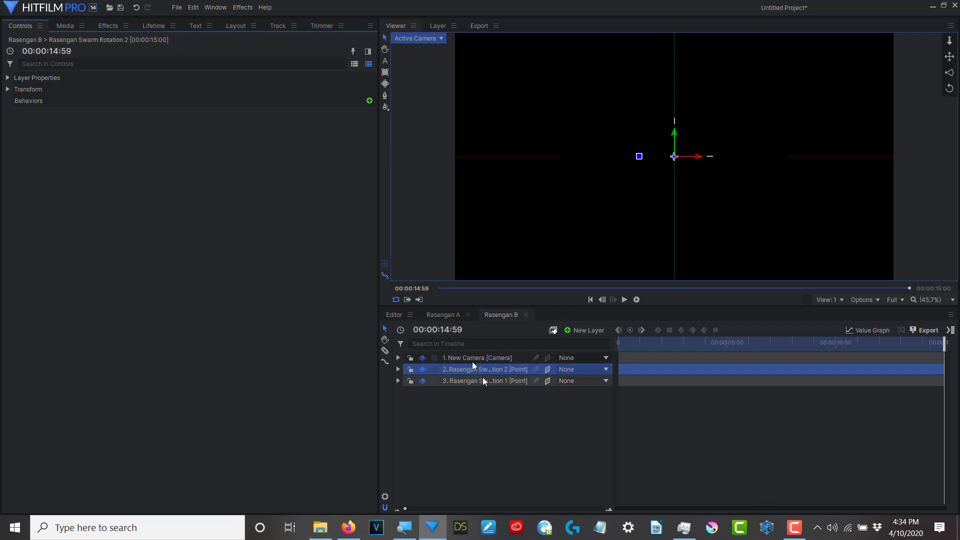
left_click(10, 89)
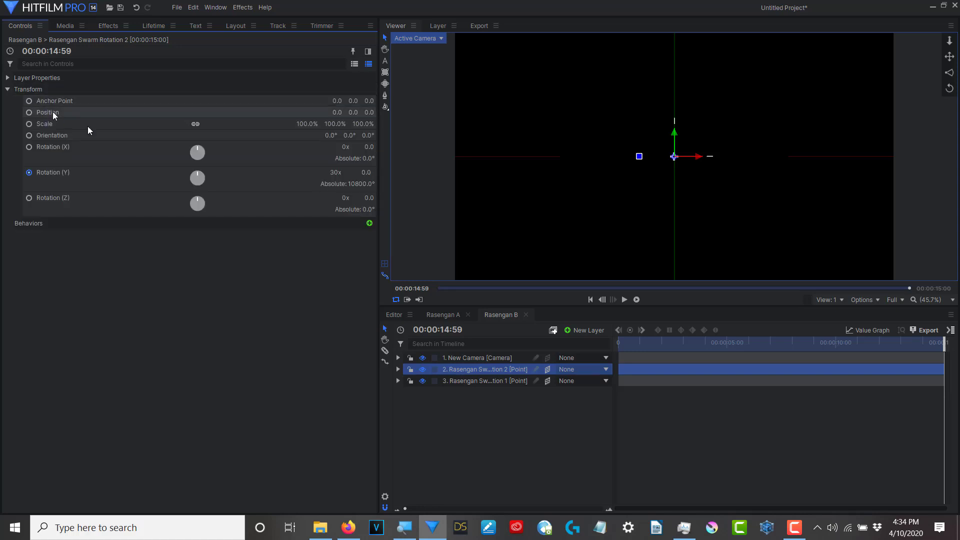
left_click(43, 173)
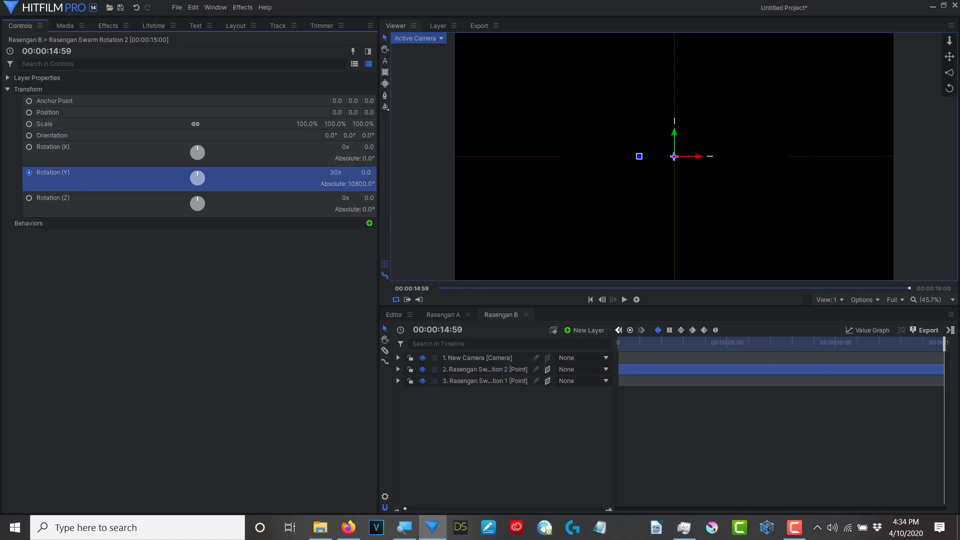
left_click(343, 173)
type("-")
key("Return")
Return to the timeline start and add a Particle Simulator layer below the two rotation points
left_click_drag(943, 342, 618, 342)
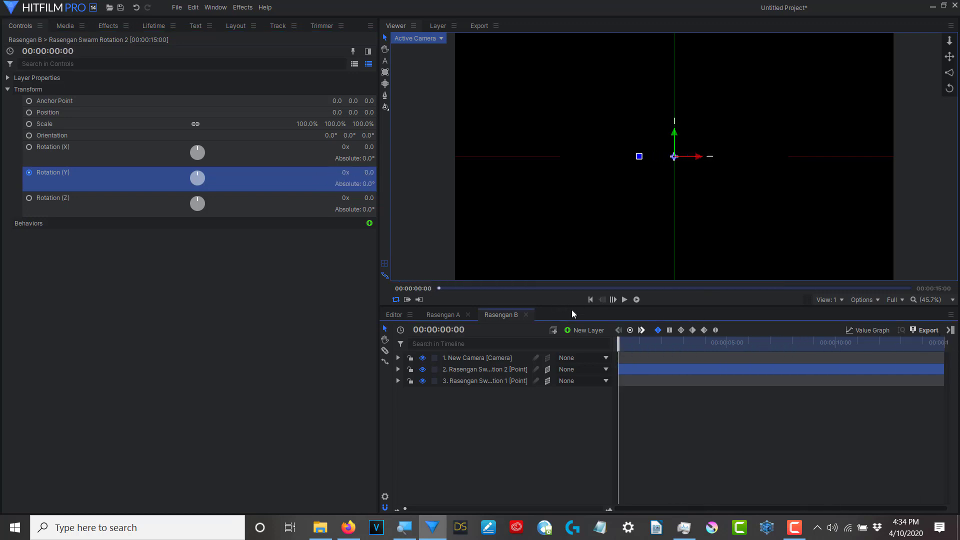
left_click(62, 22)
left_click(100, 23)
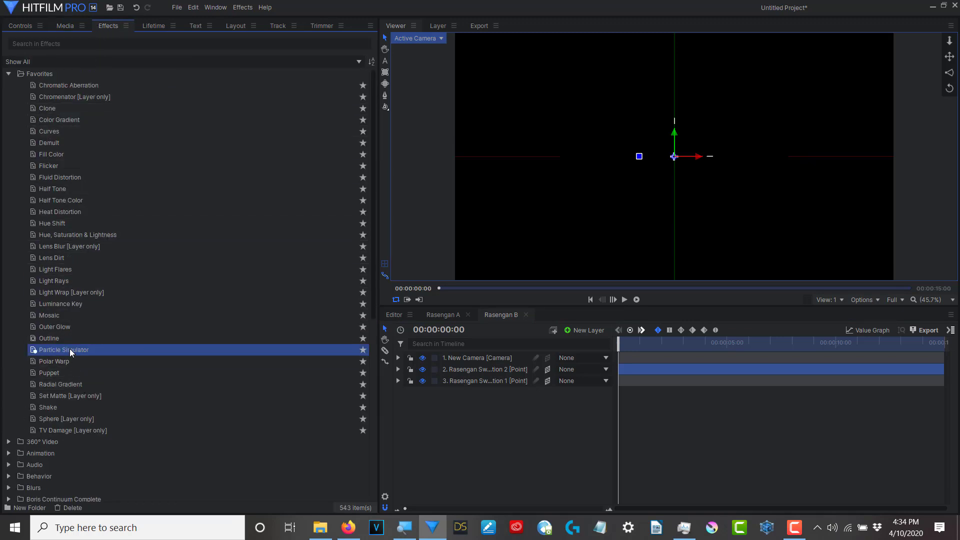
left_click_drag(70, 349, 447, 417)
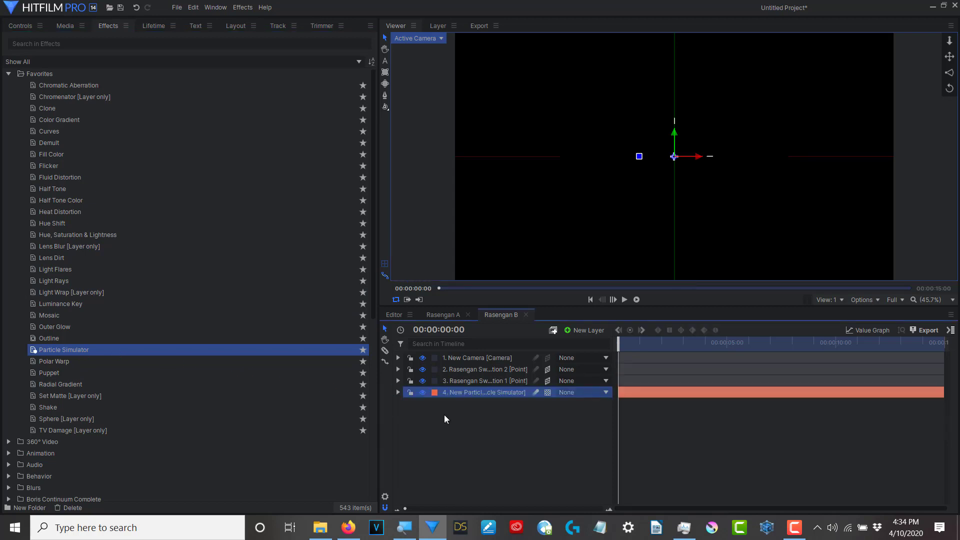
left_click(24, 27)
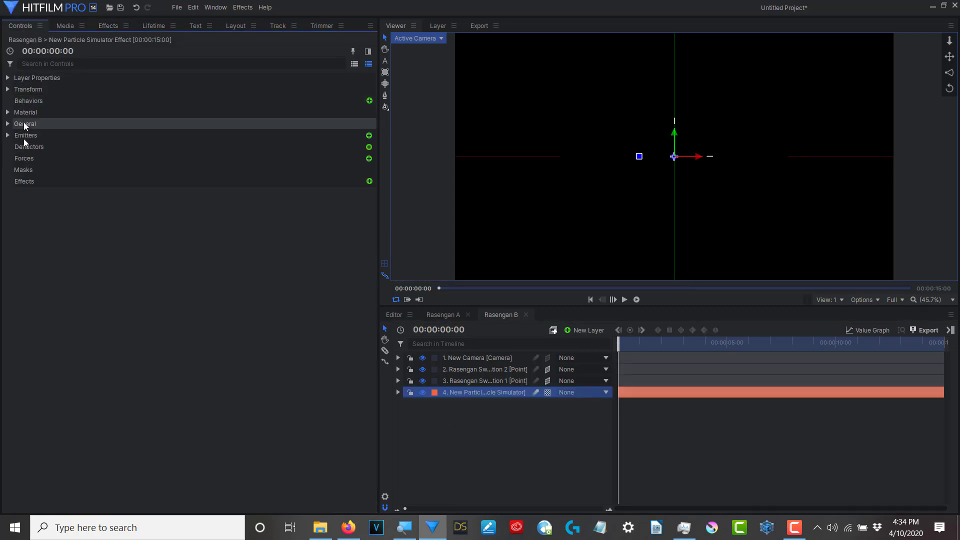
Rename the Particle Simulator layer as Rasengan Swarm
right_click(457, 392)
left_click(488, 377)
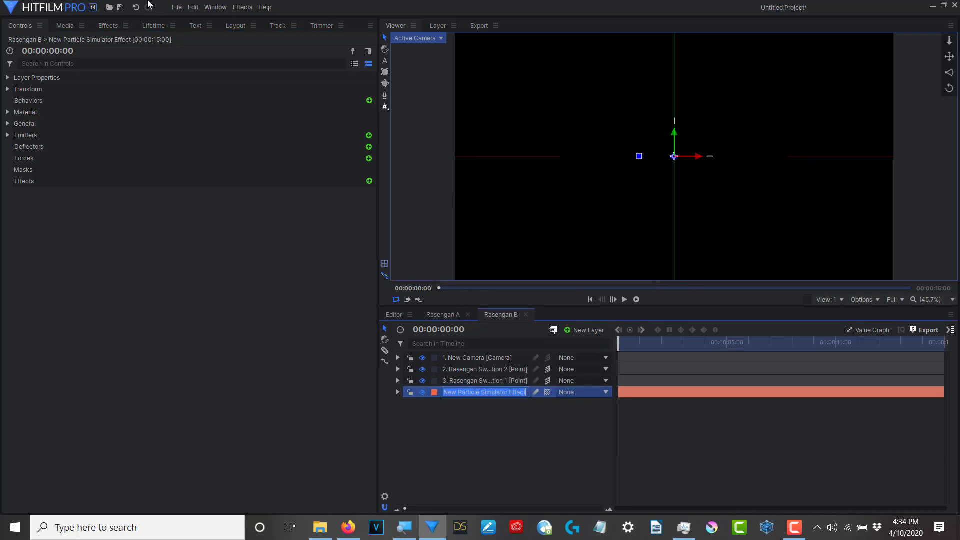
type("Ra")
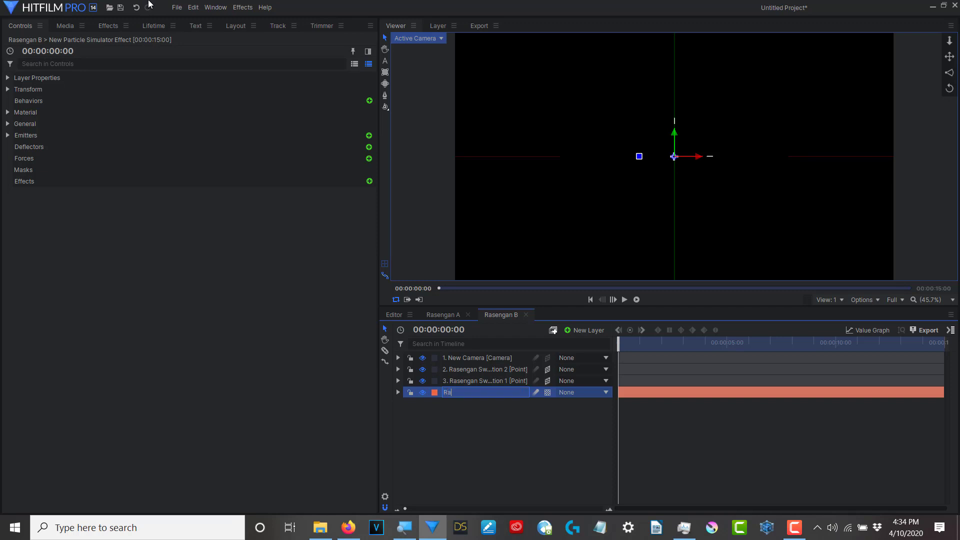
type("se")
type("nga")
type("n")
type(" SS")
type("wa")
type("rmm")
key("BackSpace")
key("BackSpace")
key("BackSpace")
key("BackSpace")
key("BackSpace")
type("warm")
left_click(489, 379)
left_click(478, 398)
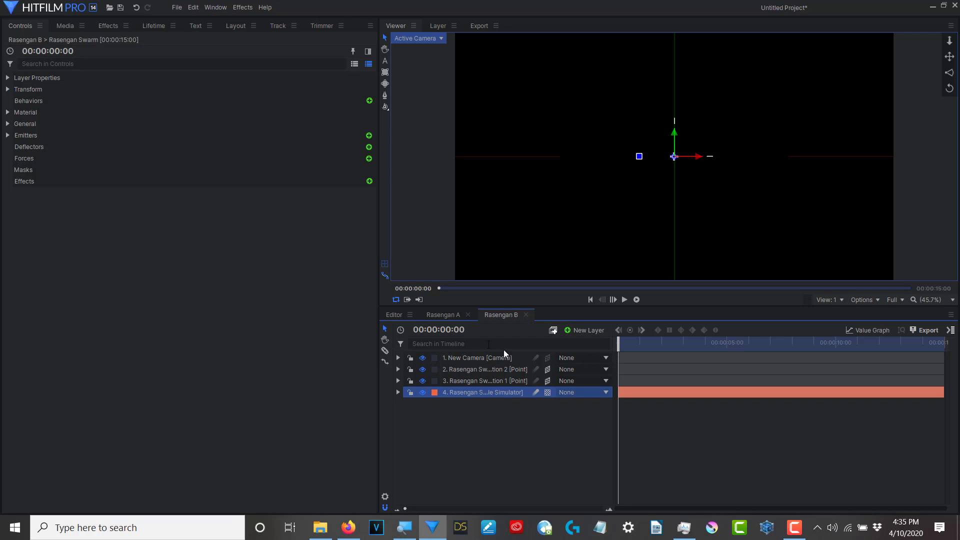
Set the Rasengan Swarm emitter's shape to Sphere and attach it to the Rasengan Swarm Rotation 1 layer
left_click(7, 135)
left_click(18, 147)
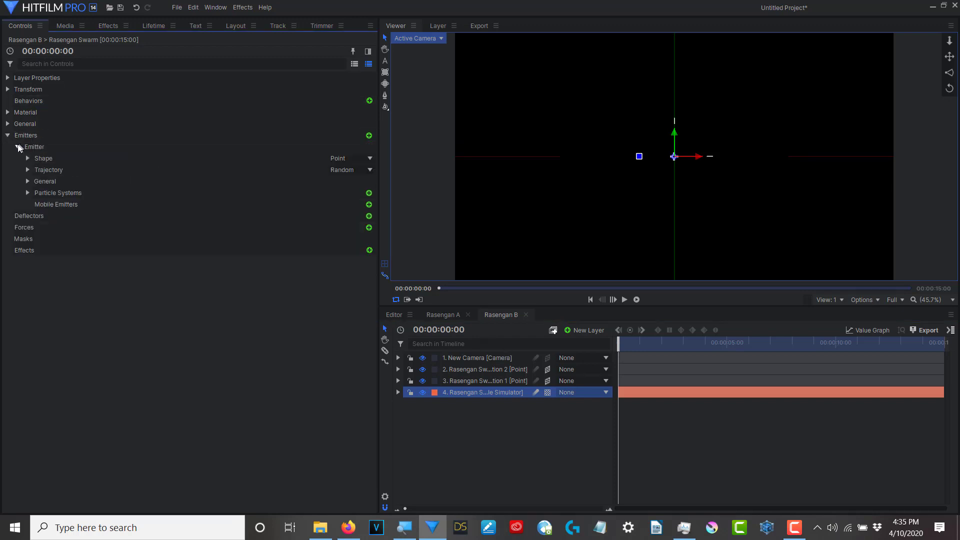
left_click(368, 157)
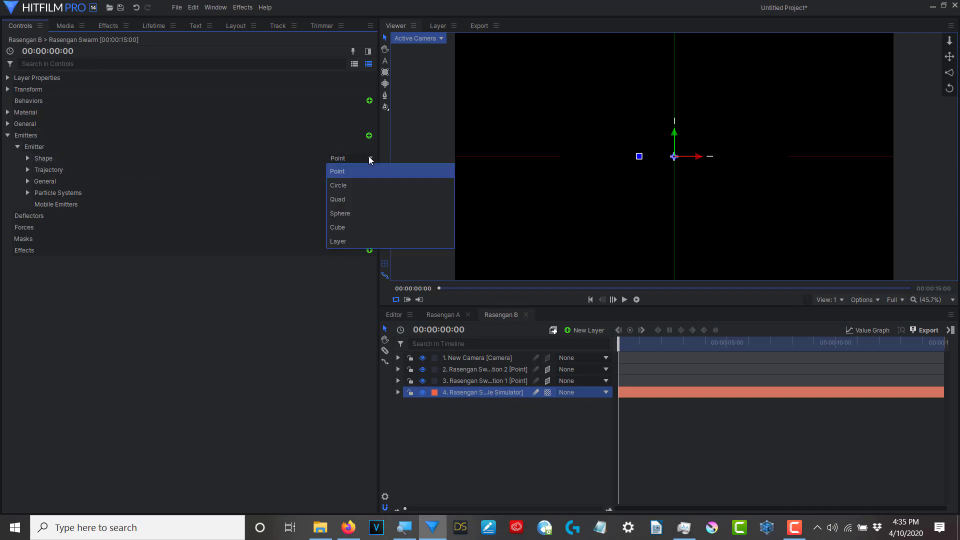
left_click(344, 212)
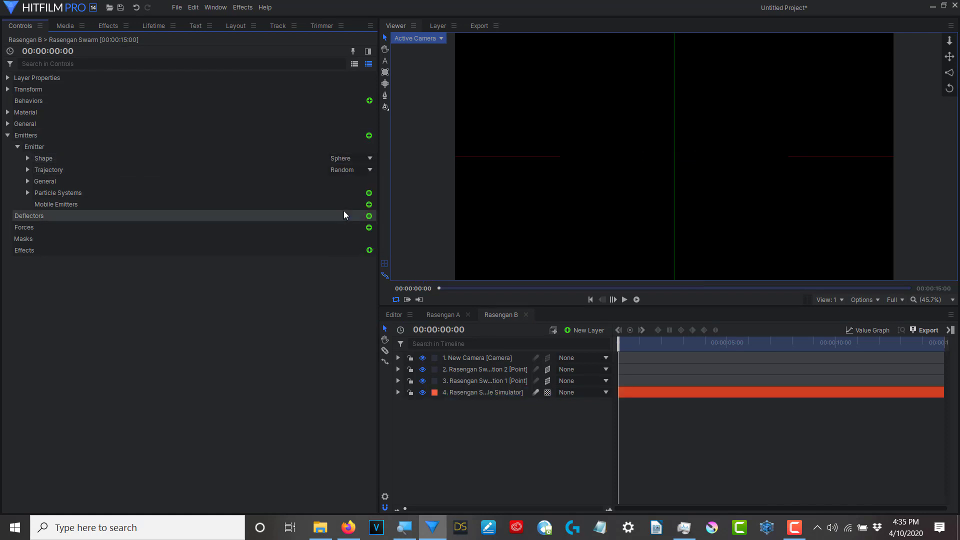
left_click(28, 158)
left_click(369, 170)
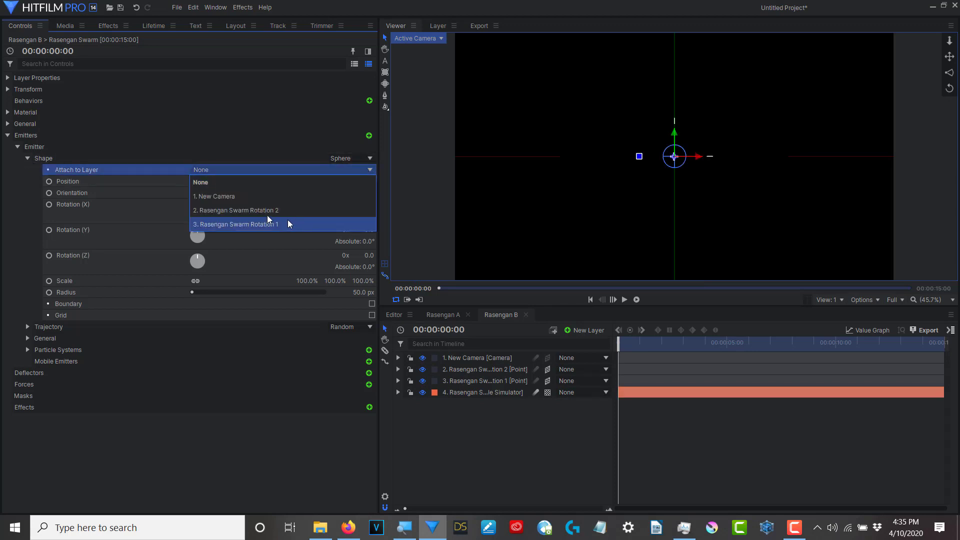
left_click(267, 226)
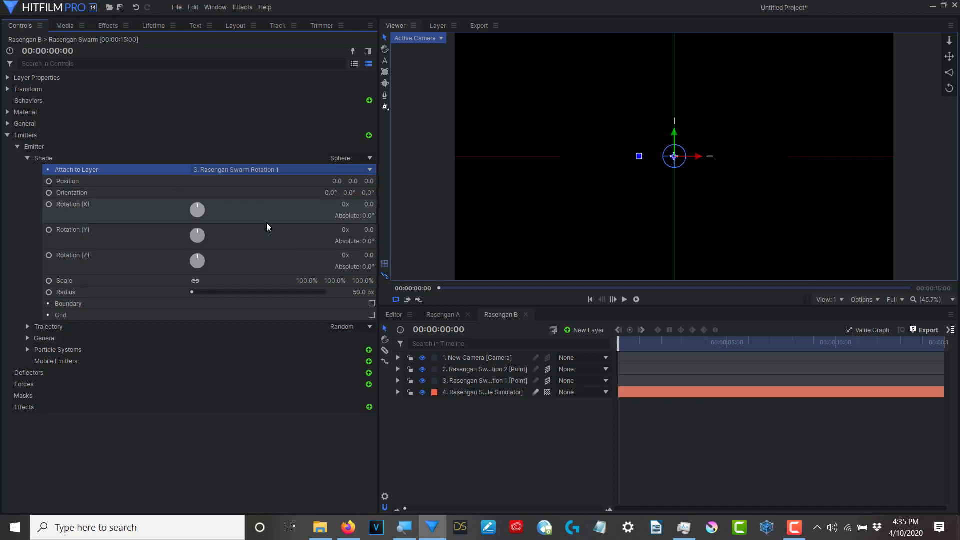
Set the Z orientation of the spherical emitter to 135°
left_click(365, 192)
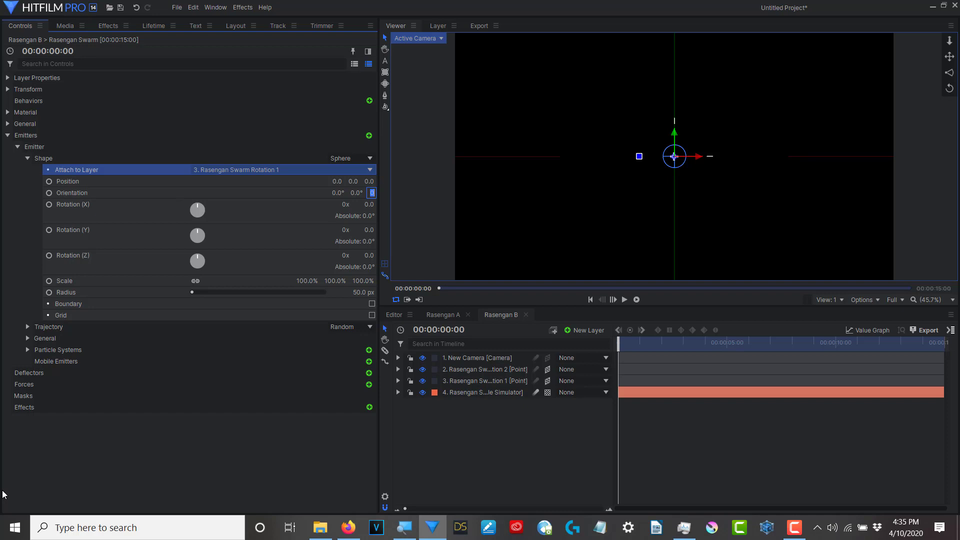
type("1")
type("35")
key("Return")
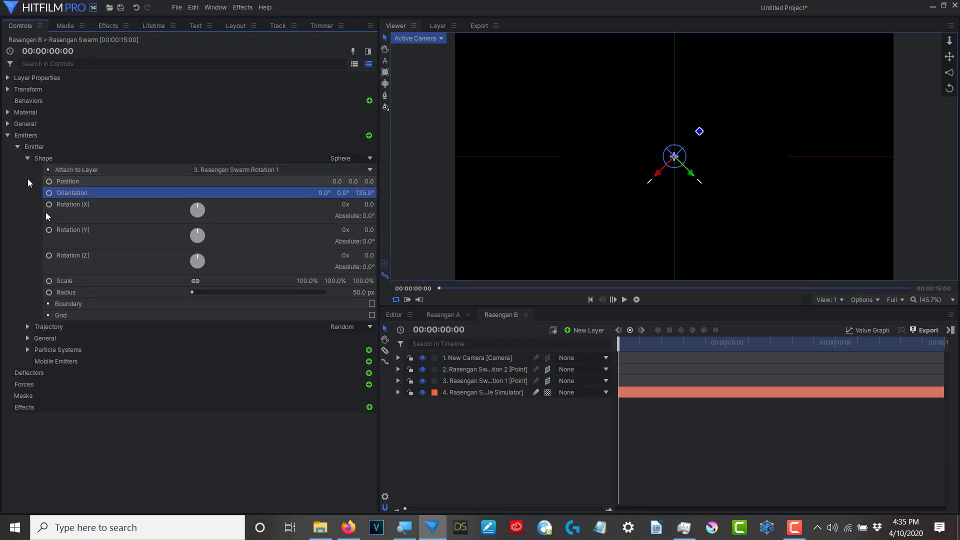
Set the emitter sphere's radius to 443 px and restrict emission to its boundary
left_click(359, 292)
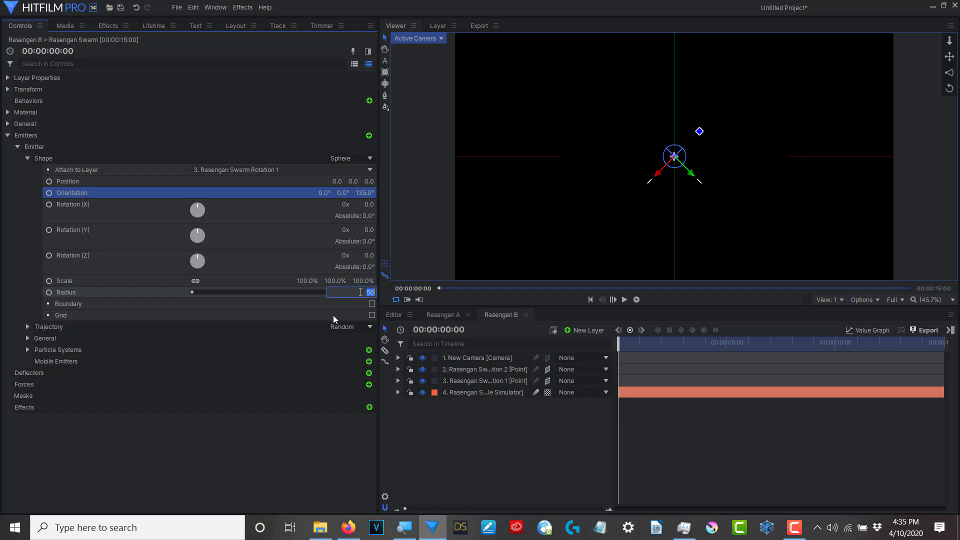
type("44")
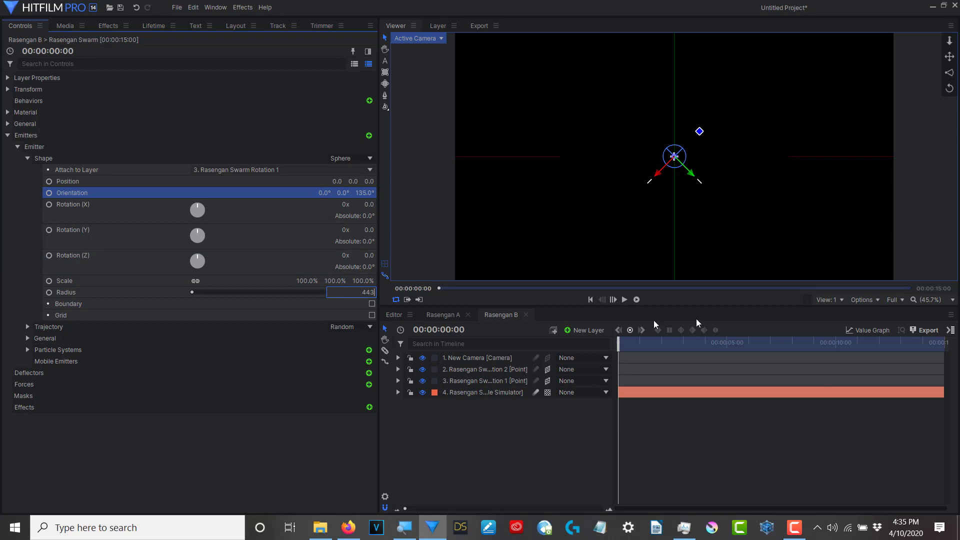
type("3")
left_click(372, 304)
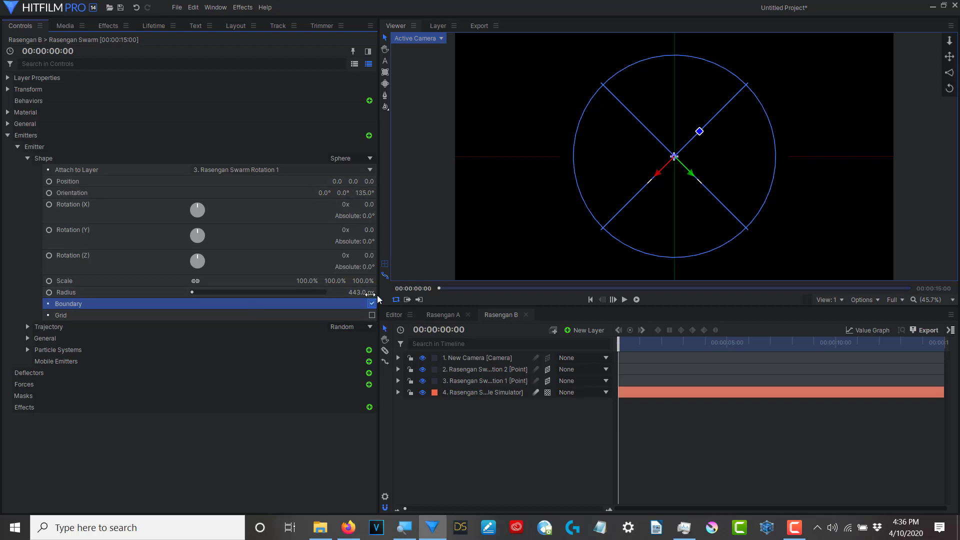
left_click(372, 303)
Set the swarm particle system's Particles Per Second to 5000
left_click(32, 338)
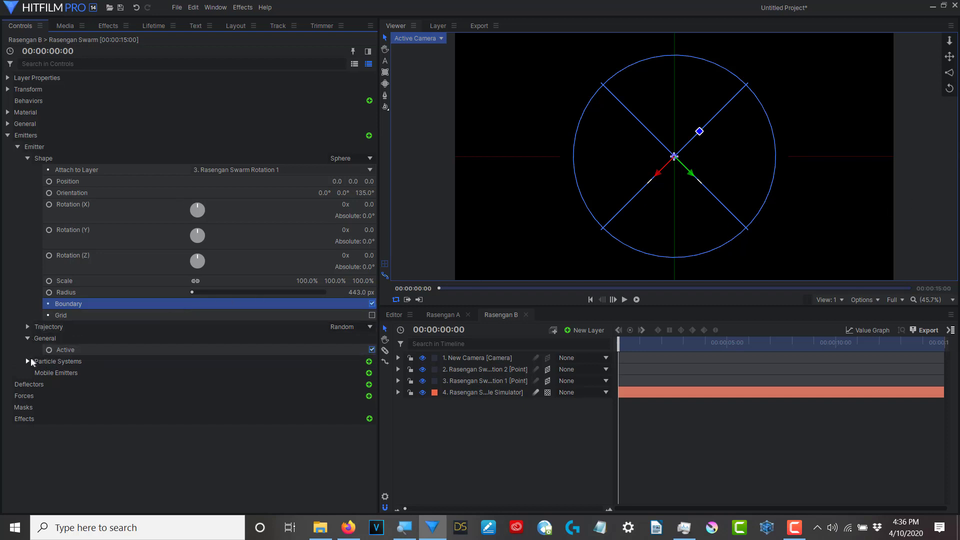
left_click(28, 361)
left_click(37, 373)
left_click(48, 383)
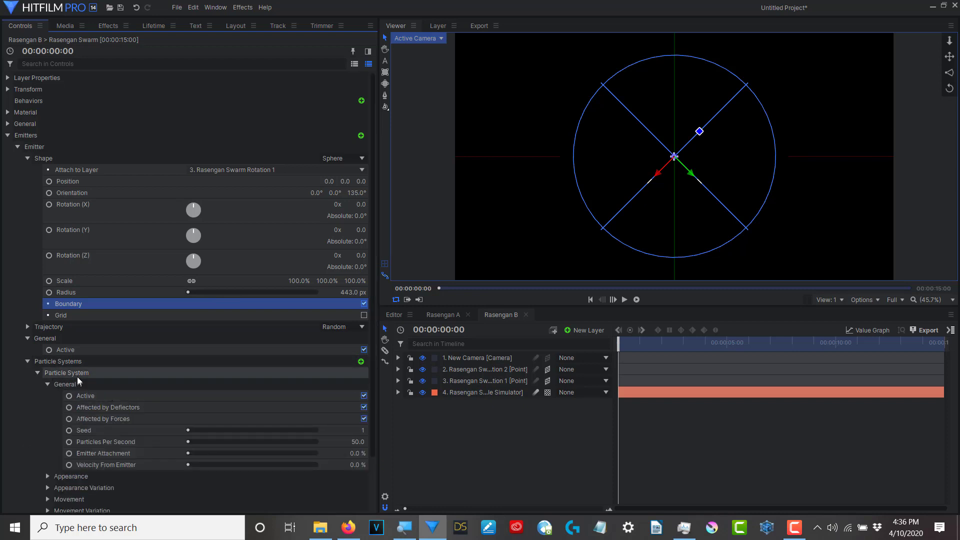
left_click(357, 441)
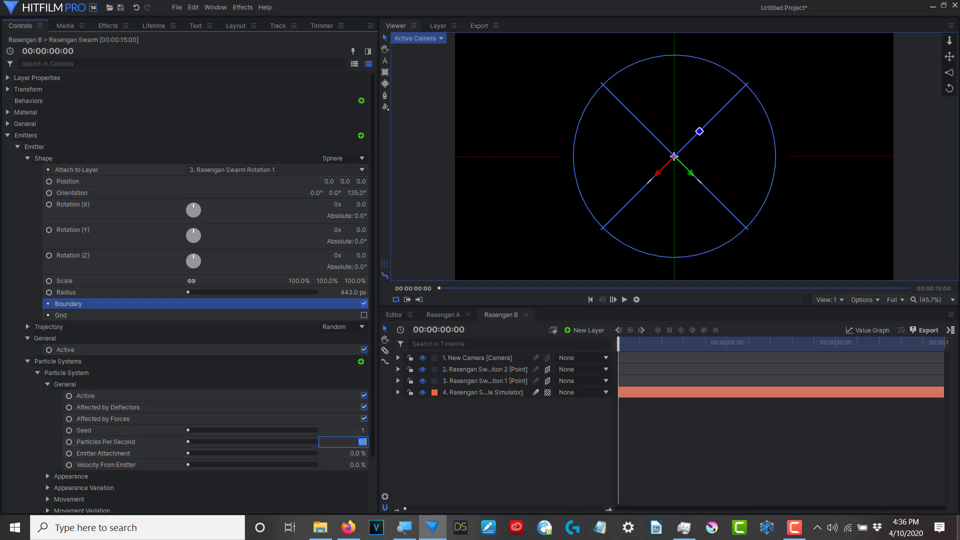
type("50")
key("Return")
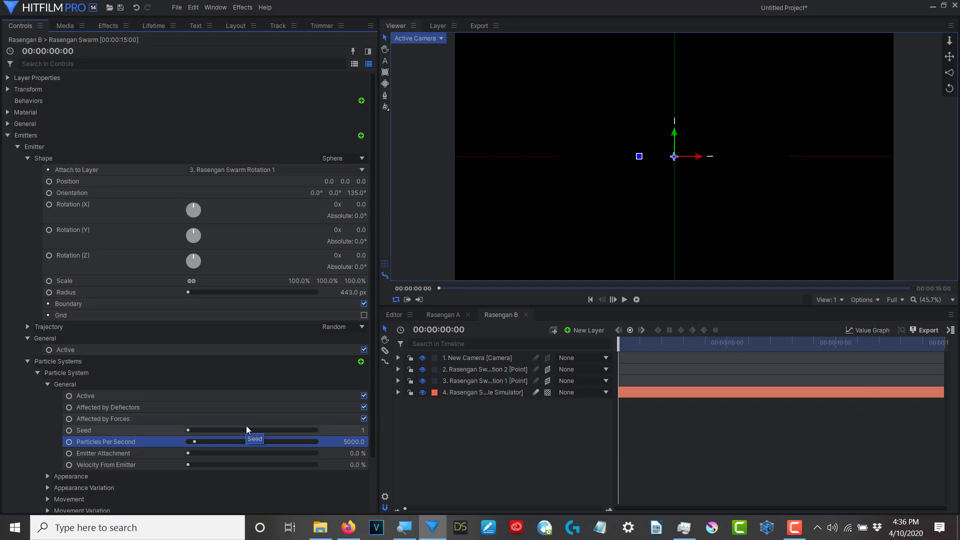
Keyframe the particle system's Active property on at frame 0 and off at 00:00:00:04
left_click(70, 395)
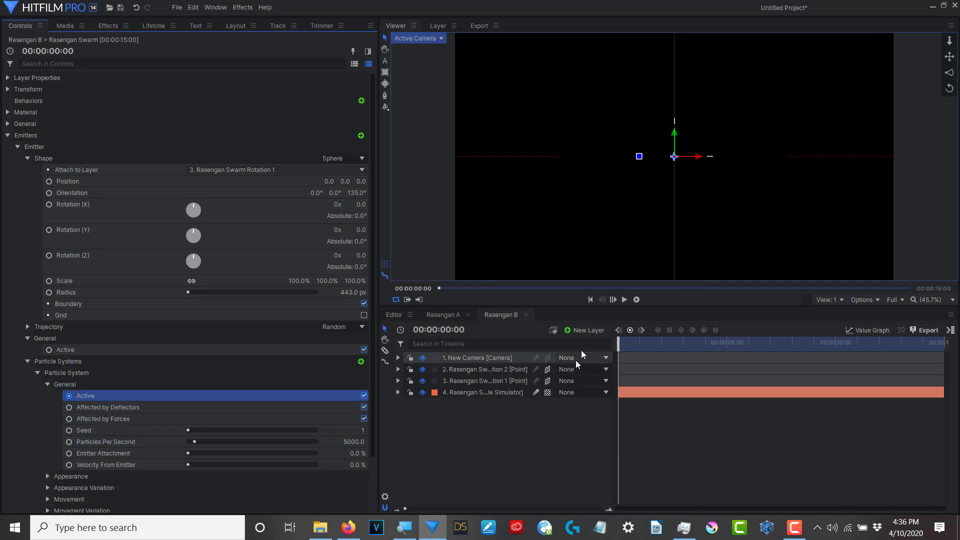
left_click(613, 301)
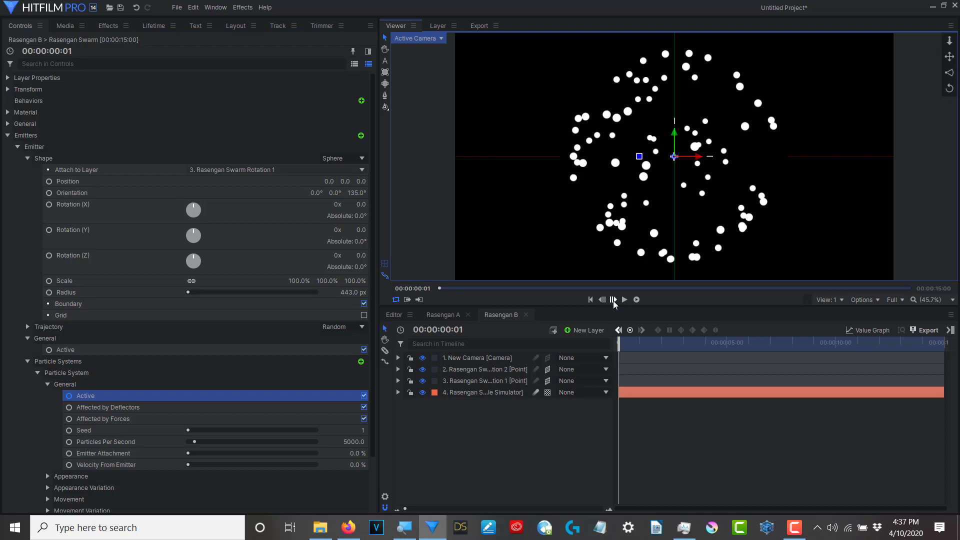
left_click(613, 302)
left_click(614, 301)
left_click(613, 301)
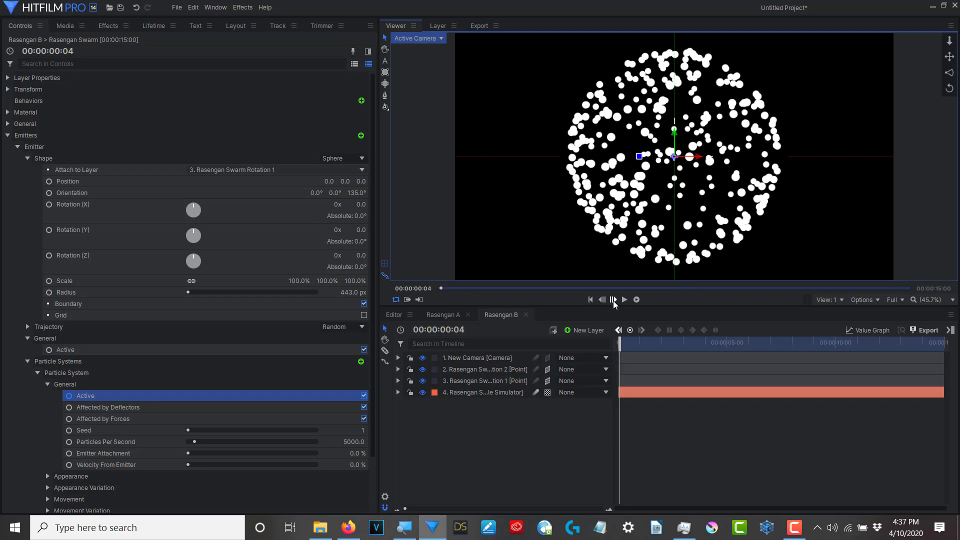
left_click(364, 395)
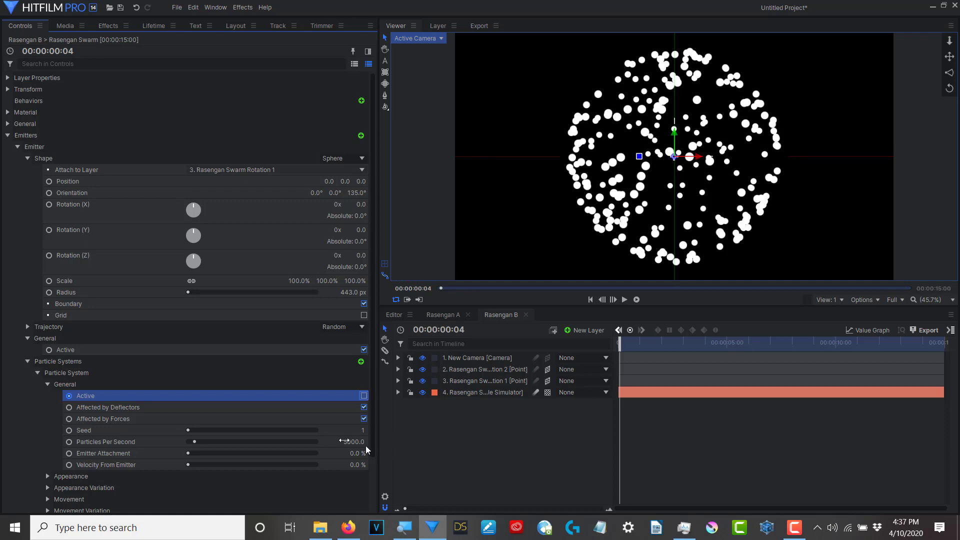
Set the particles' Alpha Boost to 69 and enable motion blur on the Rasengan Swarm layer
scroll(265, 459, "down", 3)
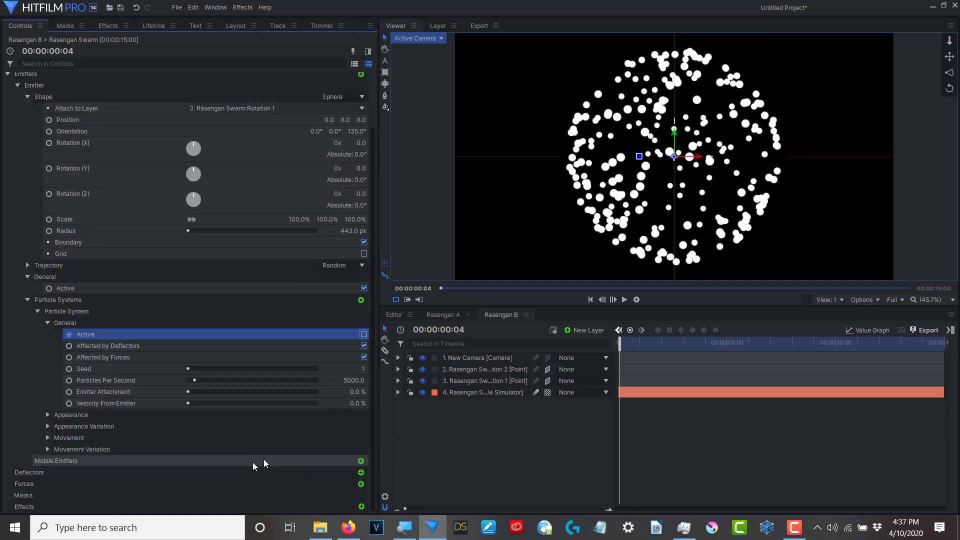
left_click(48, 414)
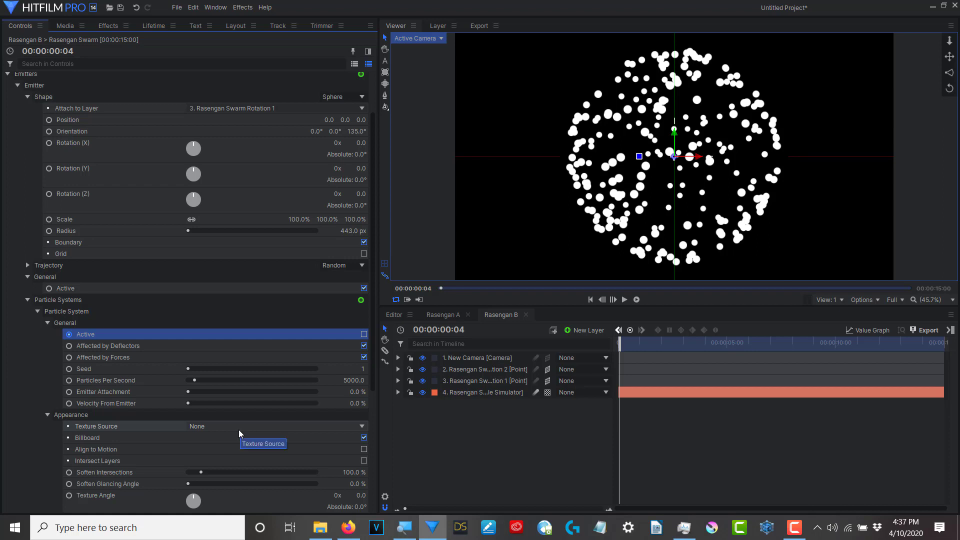
scroll(239, 430, "down", 3)
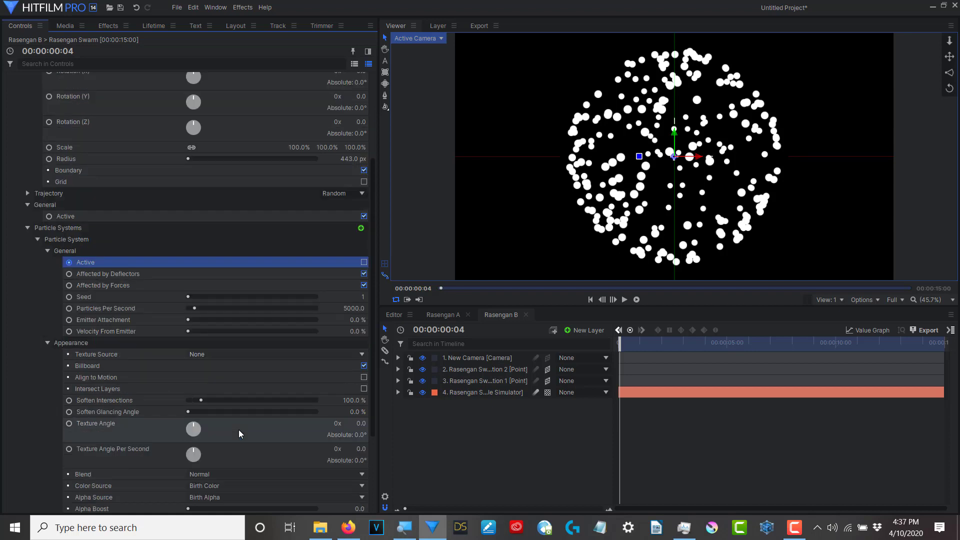
scroll(238, 430, "up", 3)
scroll(239, 430, "down", 3)
scroll(239, 430, "down", 3)
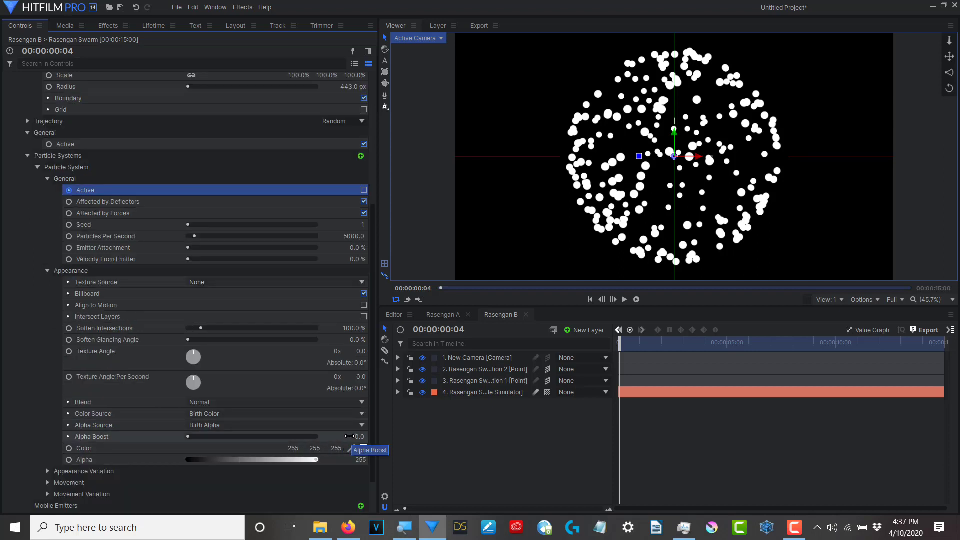
left_click_drag(361, 437, 392, 437)
left_click_drag(280, 437, 276, 437)
left_click(358, 437)
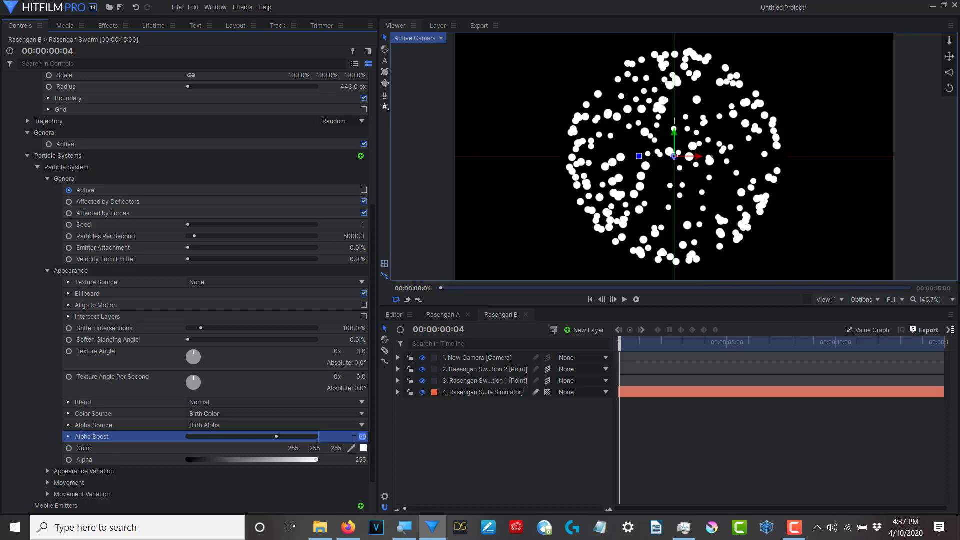
left_click(359, 425)
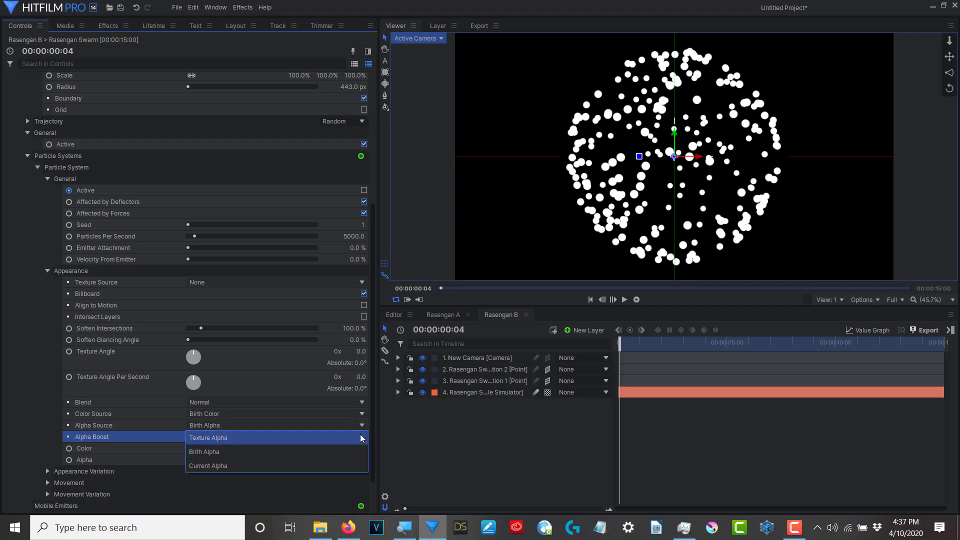
left_click(309, 491)
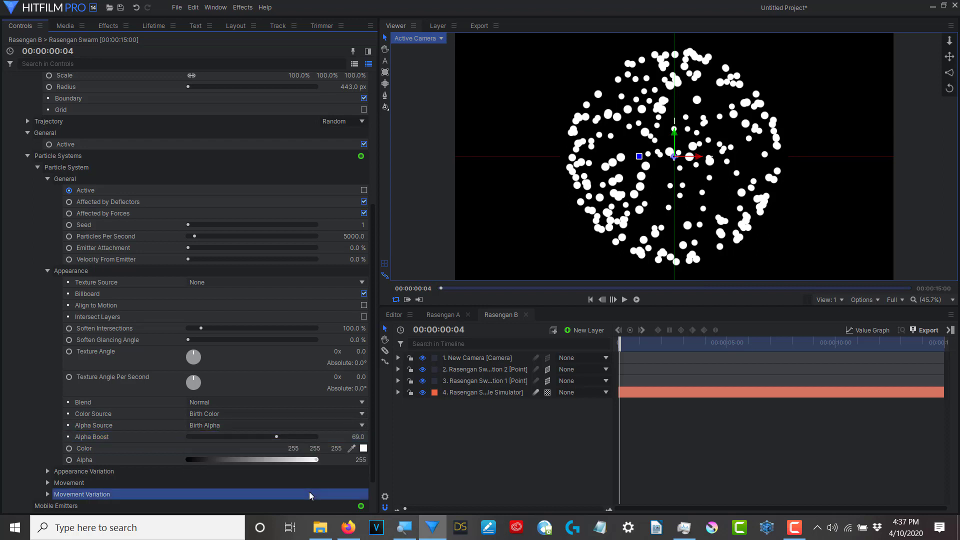
left_click(536, 392)
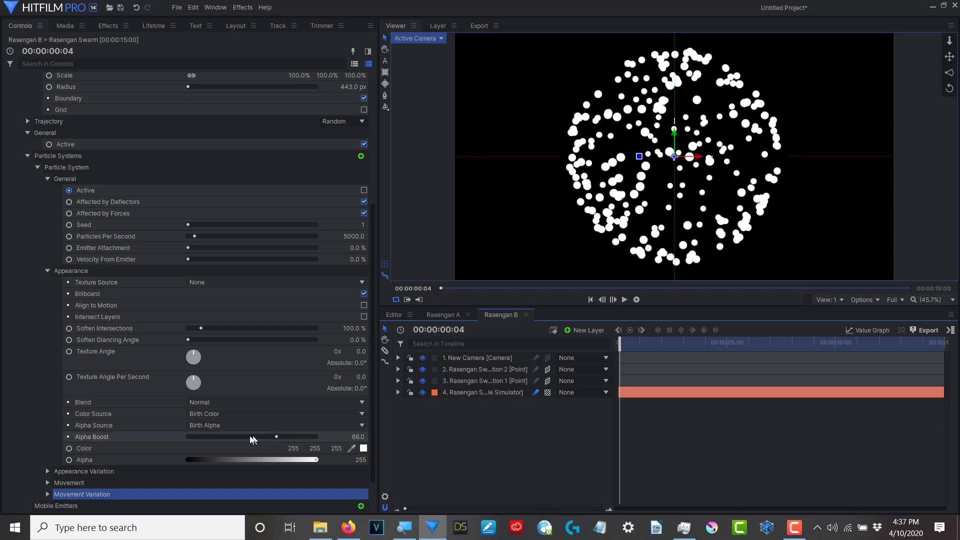
Set the particles' movement speed to 0
left_click(48, 483)
scroll(200, 478, "down", 3)
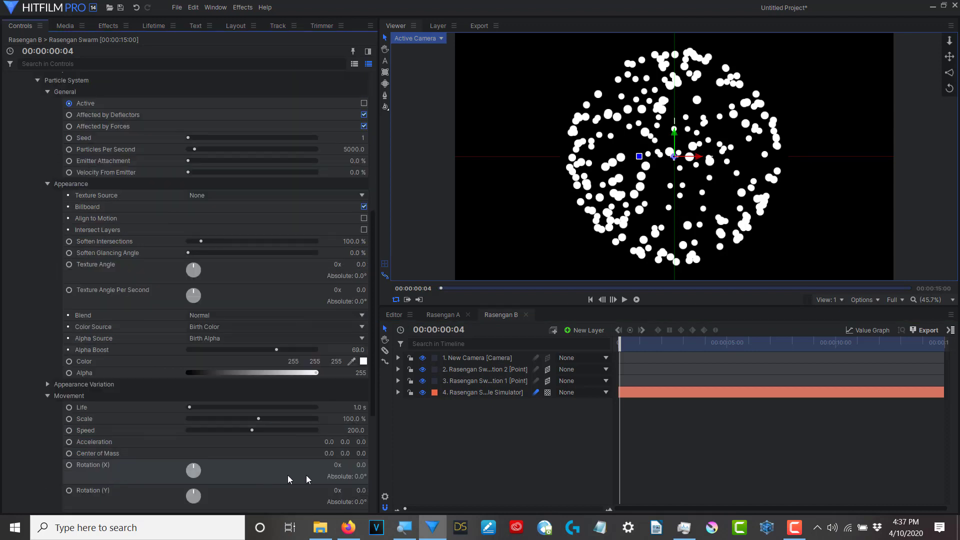
left_click(360, 430)
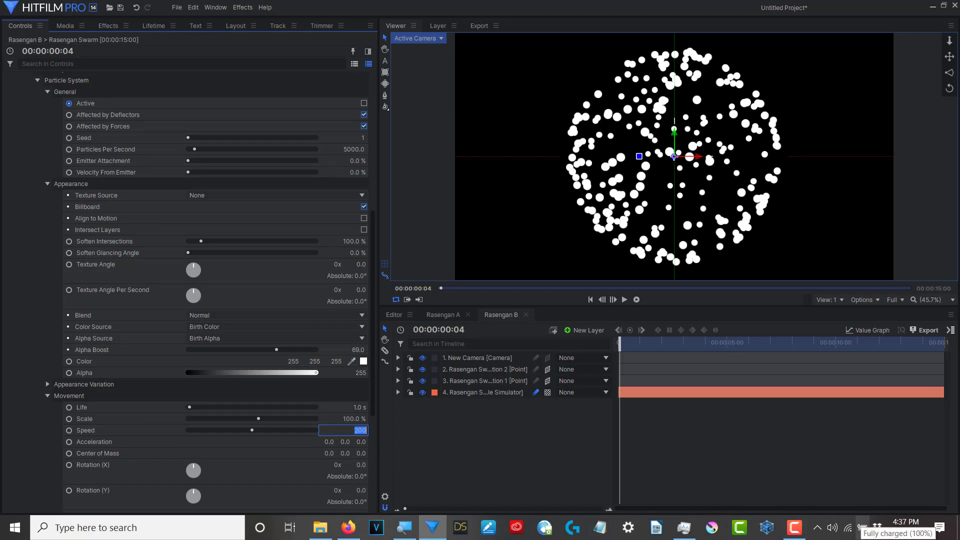
type("0")
key("Return")
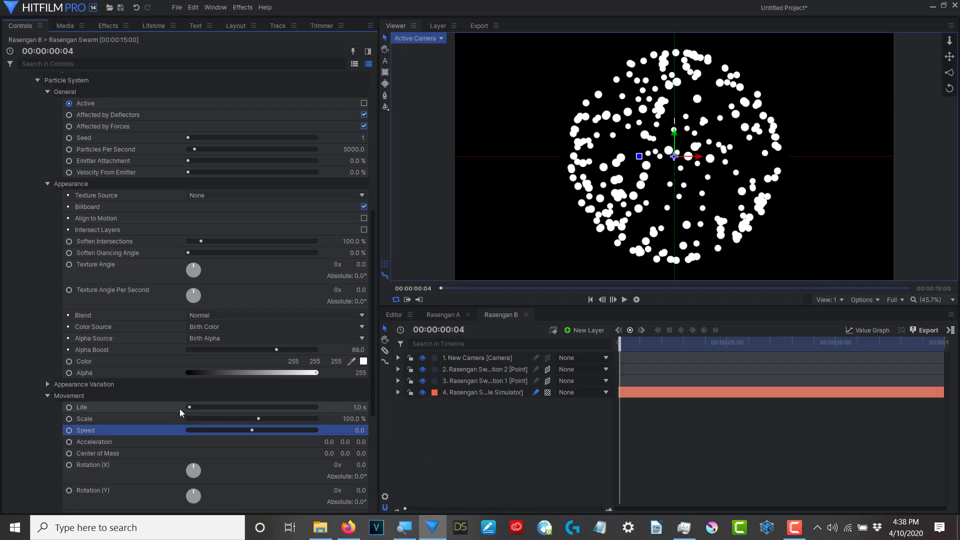
Set the particles' life to 60 s and their scale to 25%
left_click_drag(190, 408, 301, 420)
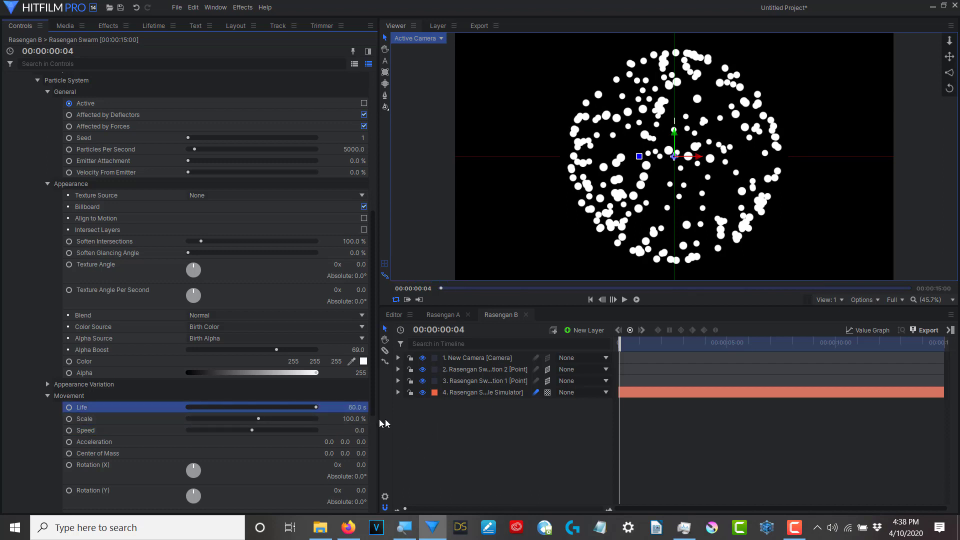
left_click(354, 420)
type("25")
key("Return")
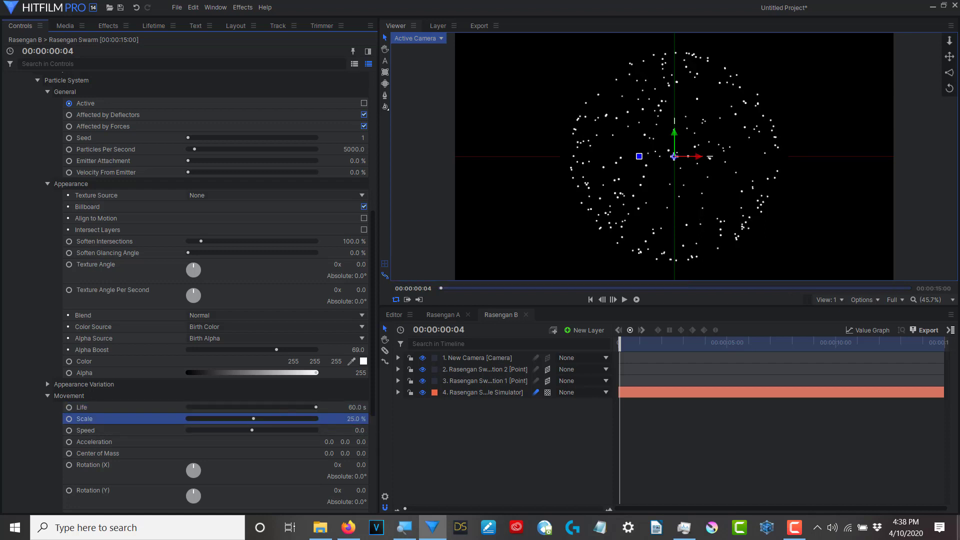
Play back the swarm and inspect the emitter and Rasengan Swarm Rotation 1 settings to check whether the particles rotate
left_click(625, 299)
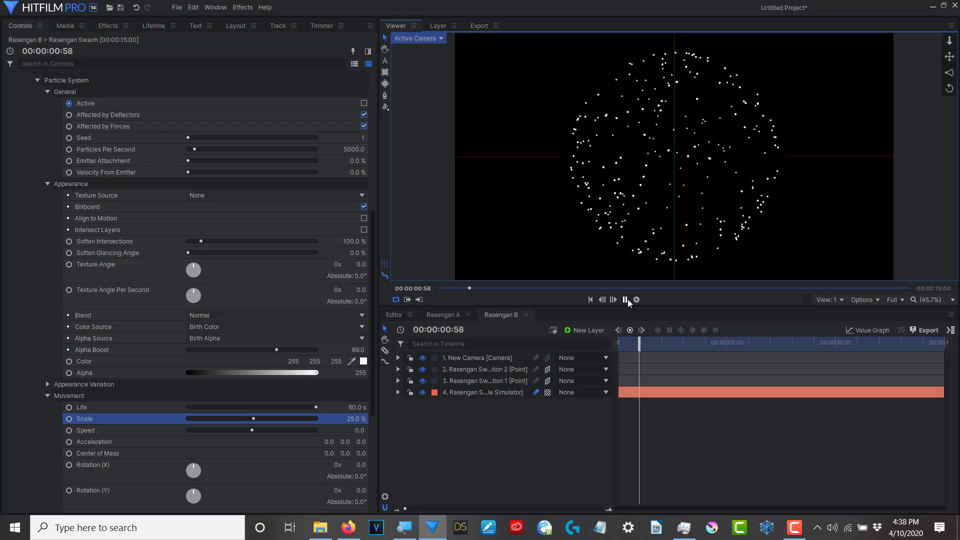
left_click(627, 299)
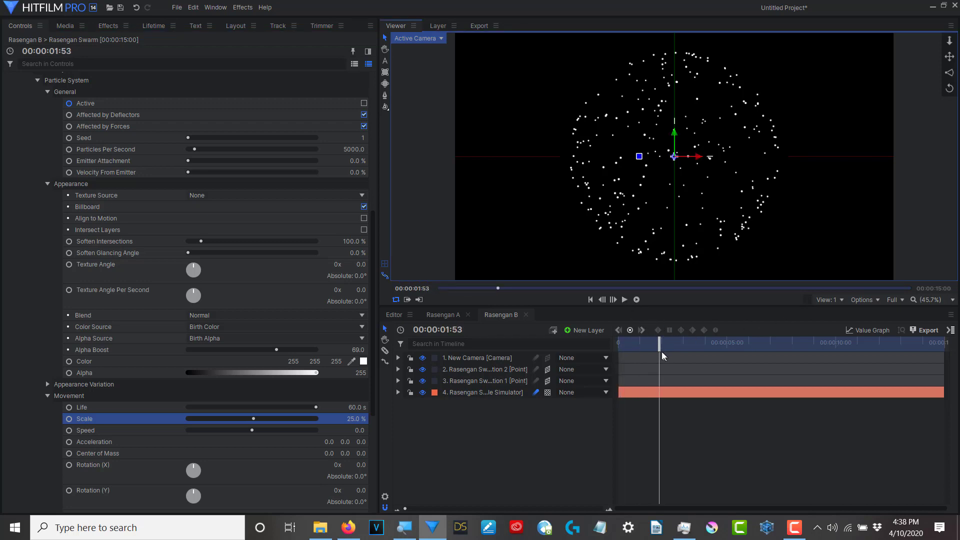
left_click_drag(660, 342, 585, 347)
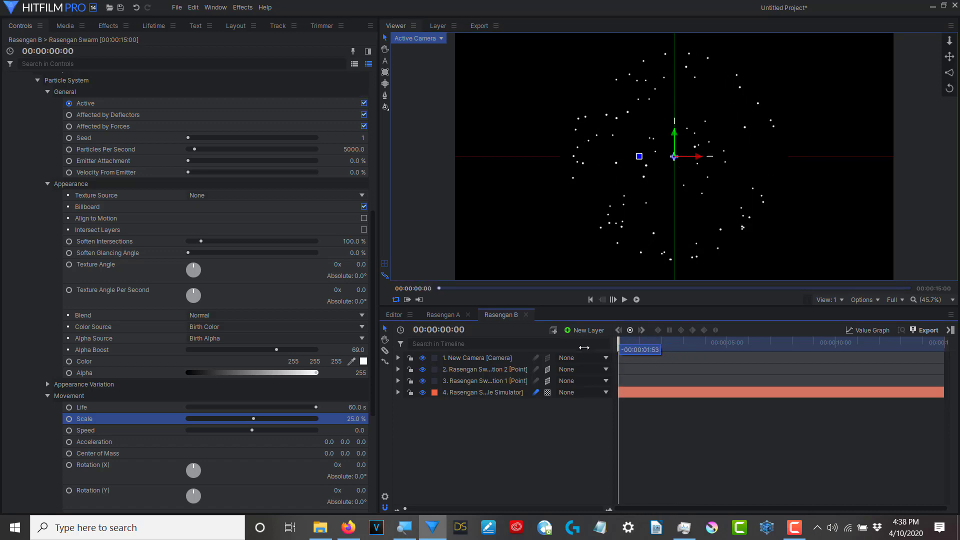
scroll(294, 361, "up", 5)
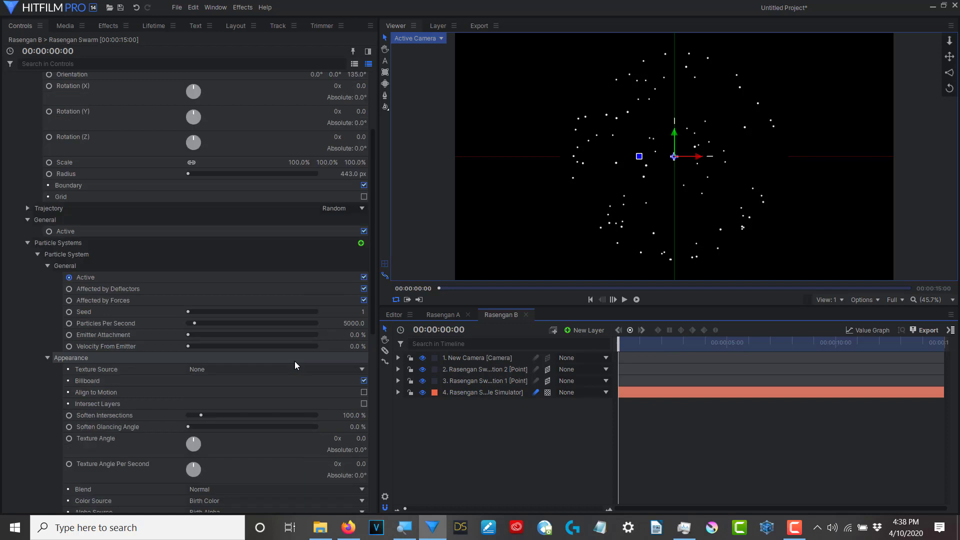
scroll(298, 361, "up", 3)
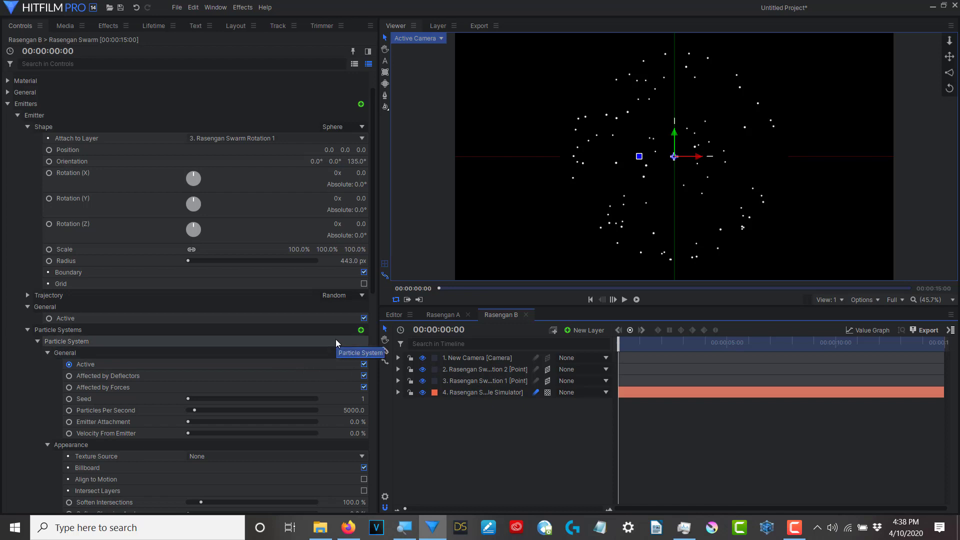
left_click(517, 381)
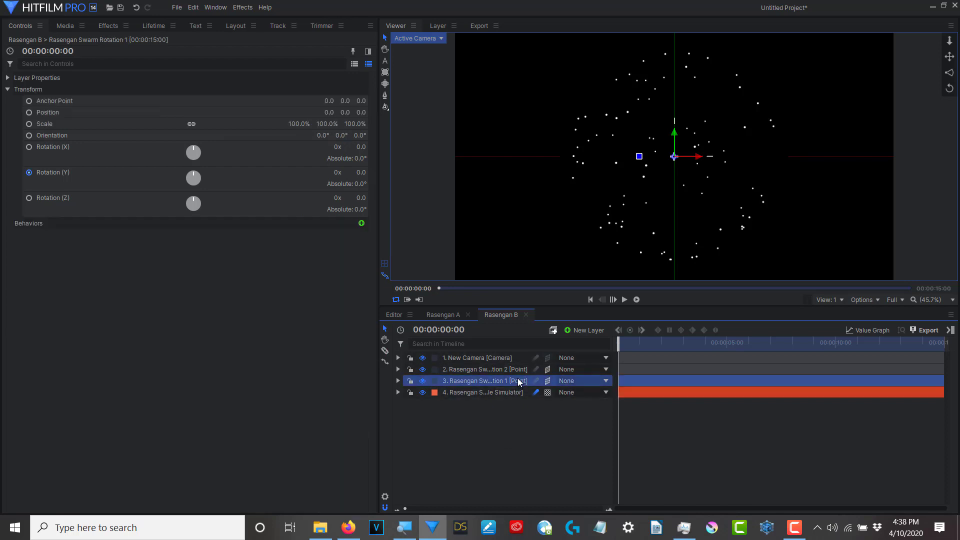
left_click_drag(619, 341, 504, 342)
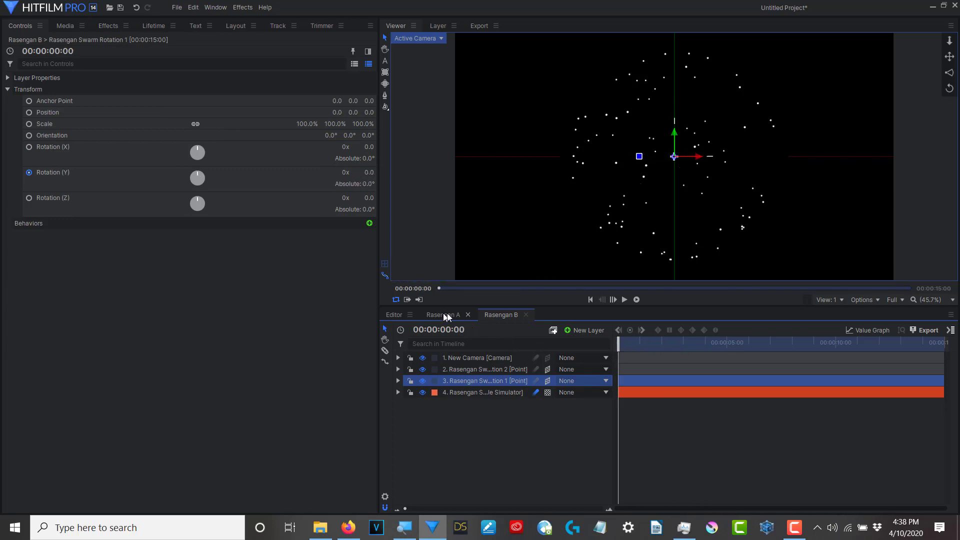
left_click(444, 315)
left_click(493, 315)
left_click(625, 299)
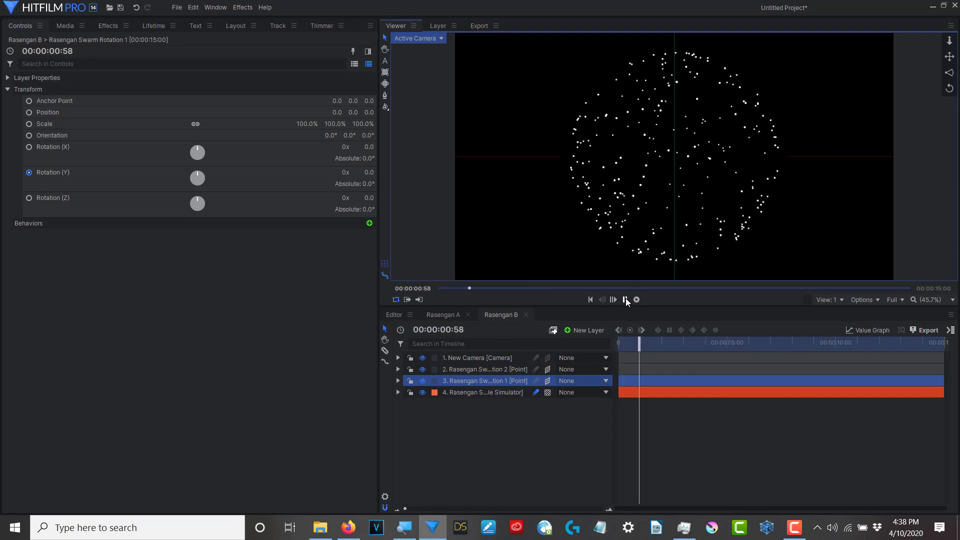
left_click(626, 299)
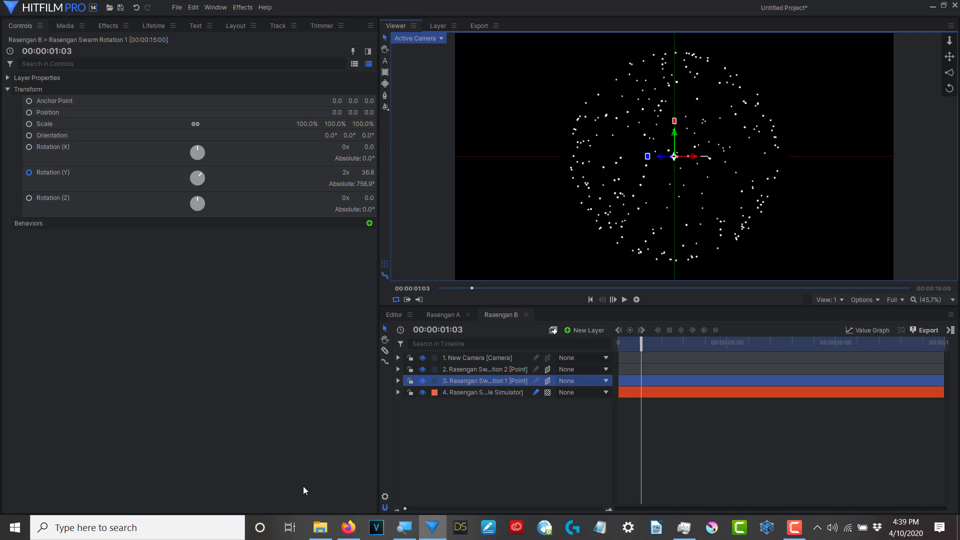
Parent the Rasengan Swarm layer to Rasengan Swarm Rotation 1 and play the animation from the start
left_click(461, 392)
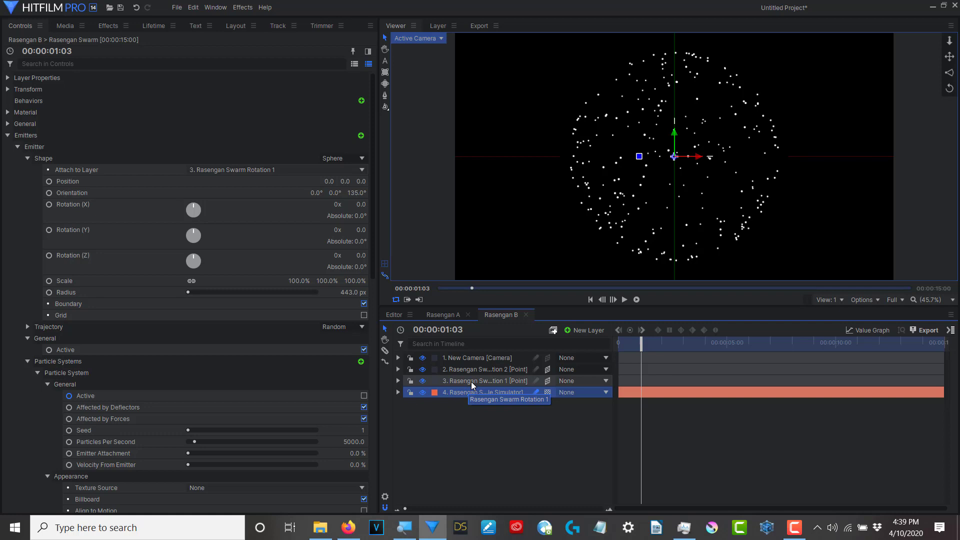
left_click(603, 393)
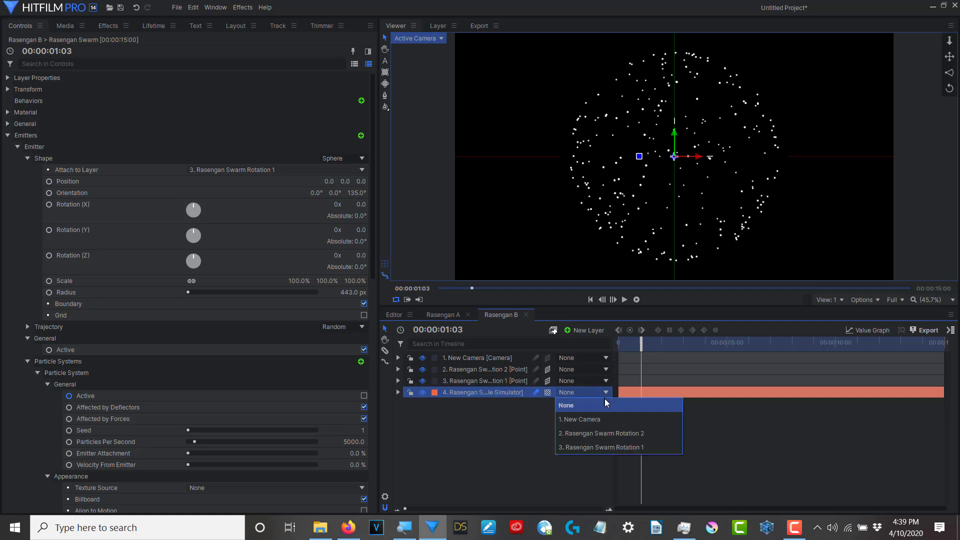
left_click(617, 448)
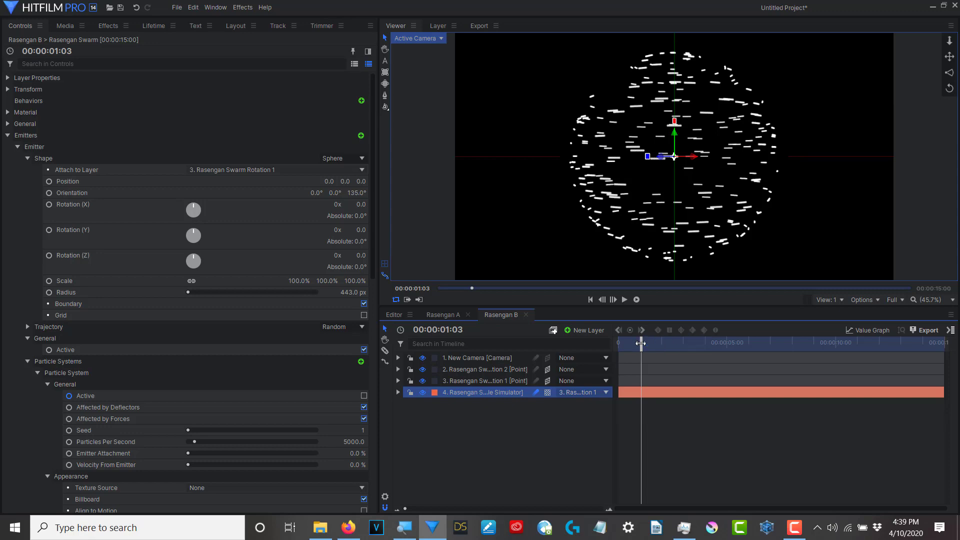
left_click_drag(641, 343, 619, 345)
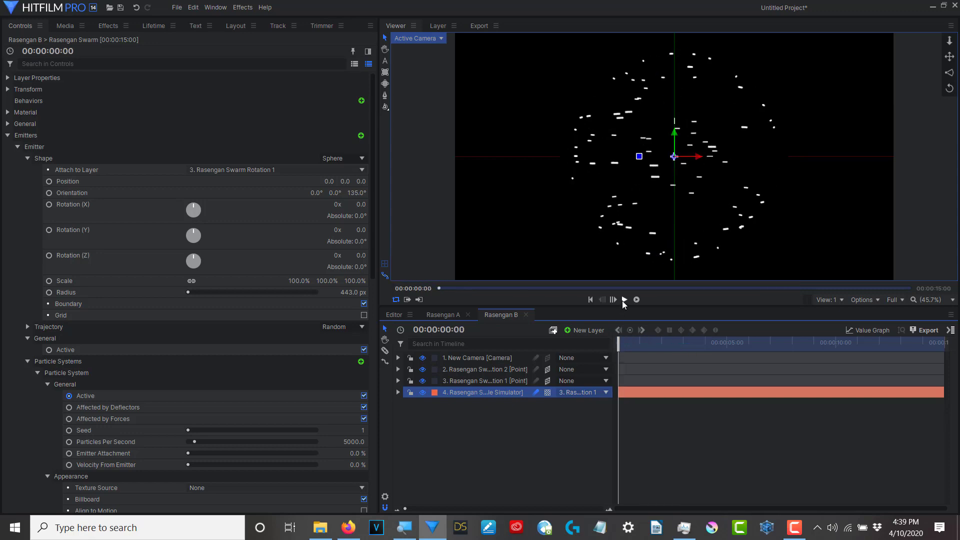
left_click(625, 300)
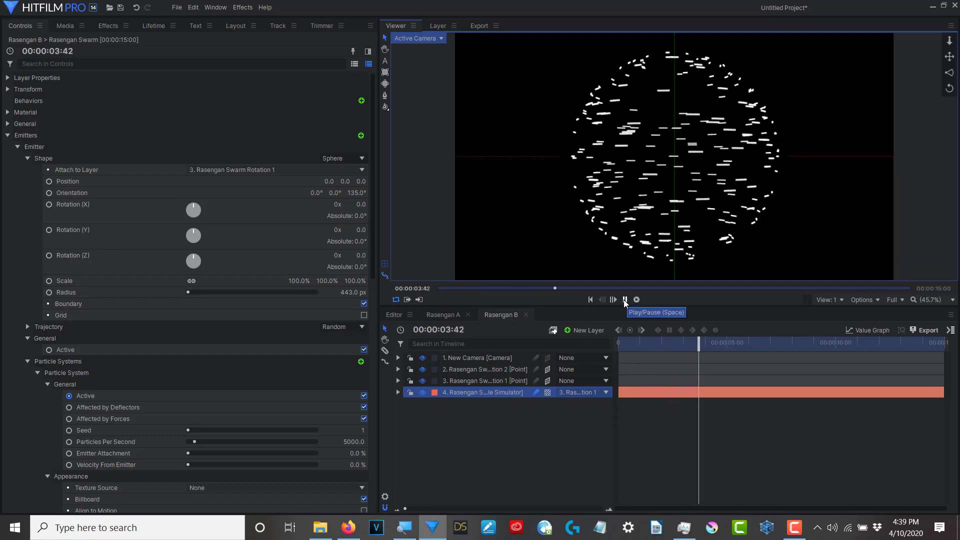
Stop playback, return to the first frame and duplicate the Rasengan Swarm particle layer
left_click(625, 300)
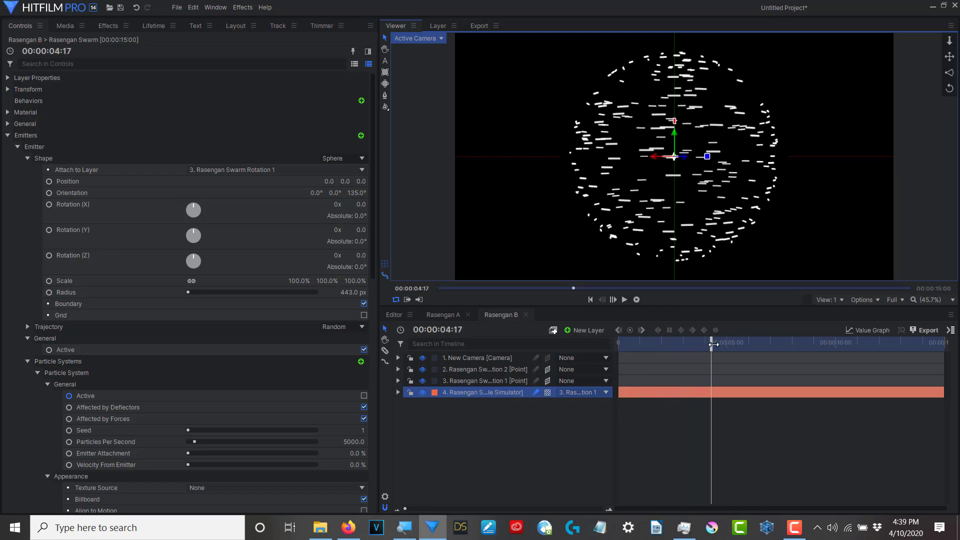
left_click_drag(704, 344, 619, 344)
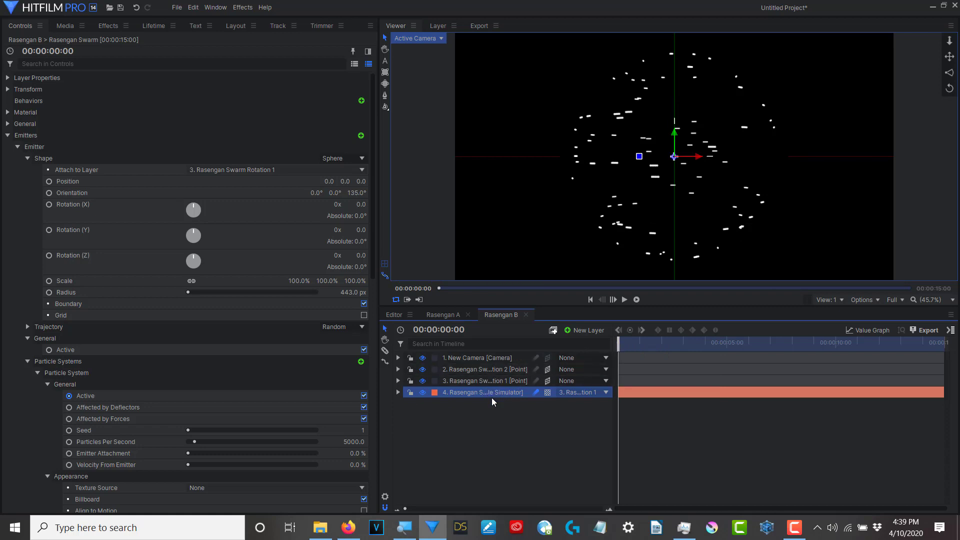
key("ctrl+d")
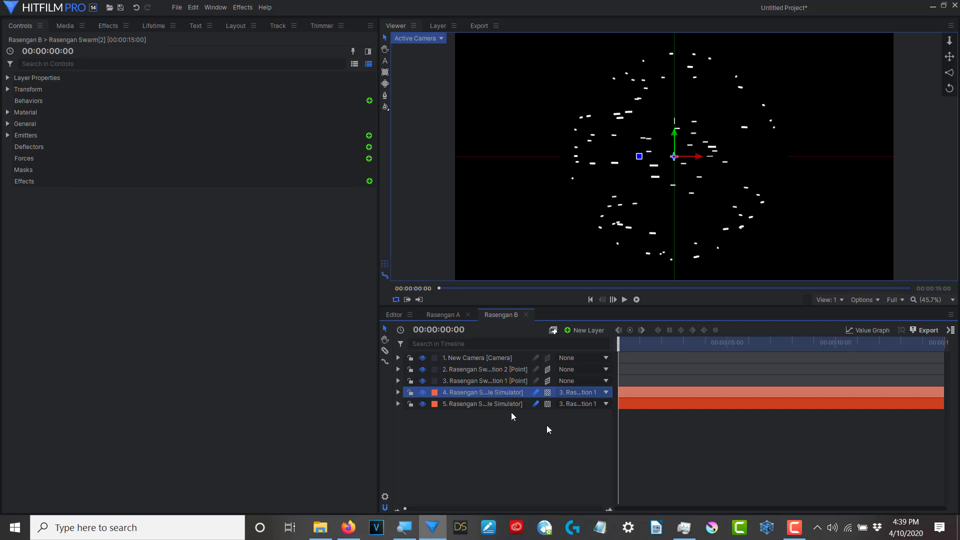
Set the duplicated swarm's particle system seed to 120,000
left_click(8, 136)
left_click(18, 147)
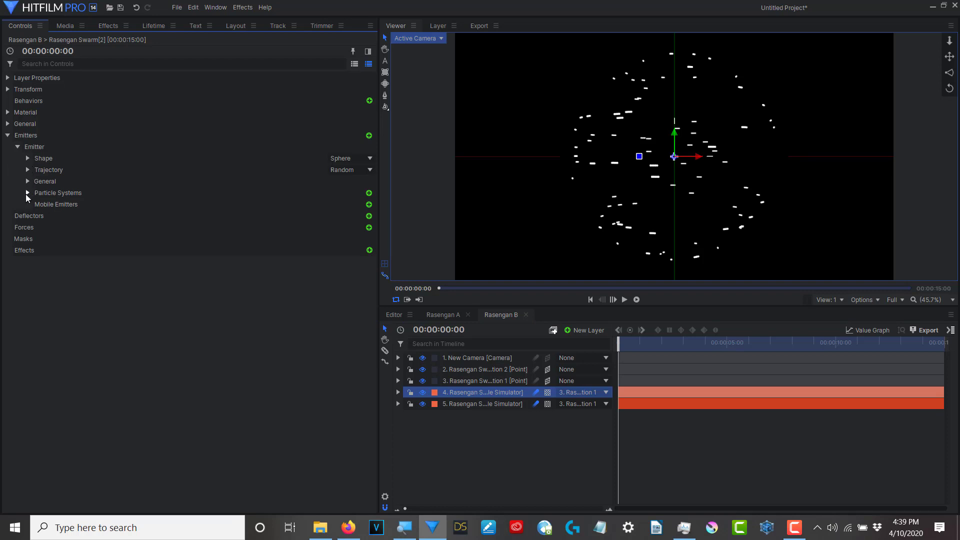
left_click(28, 193)
left_click(38, 205)
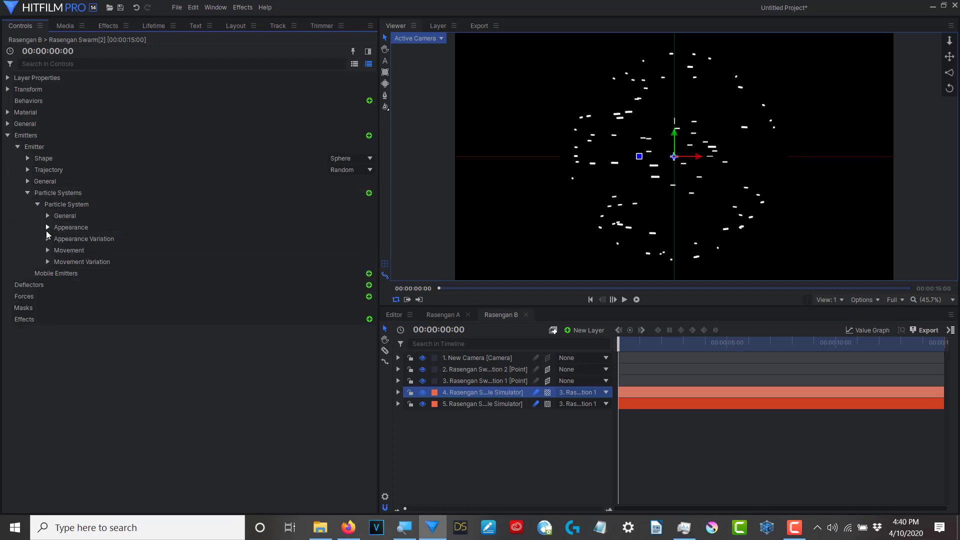
left_click(47, 215)
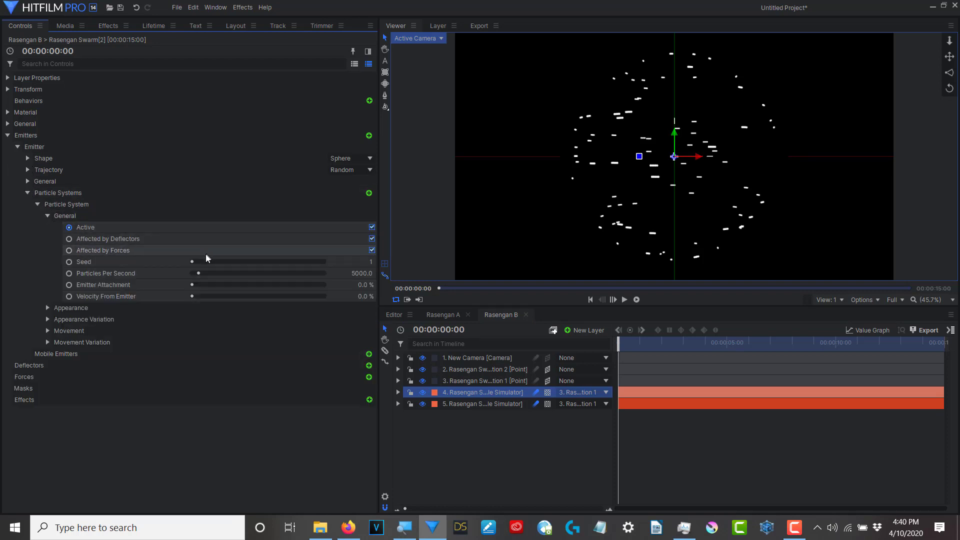
left_click_drag(206, 259, 210, 257)
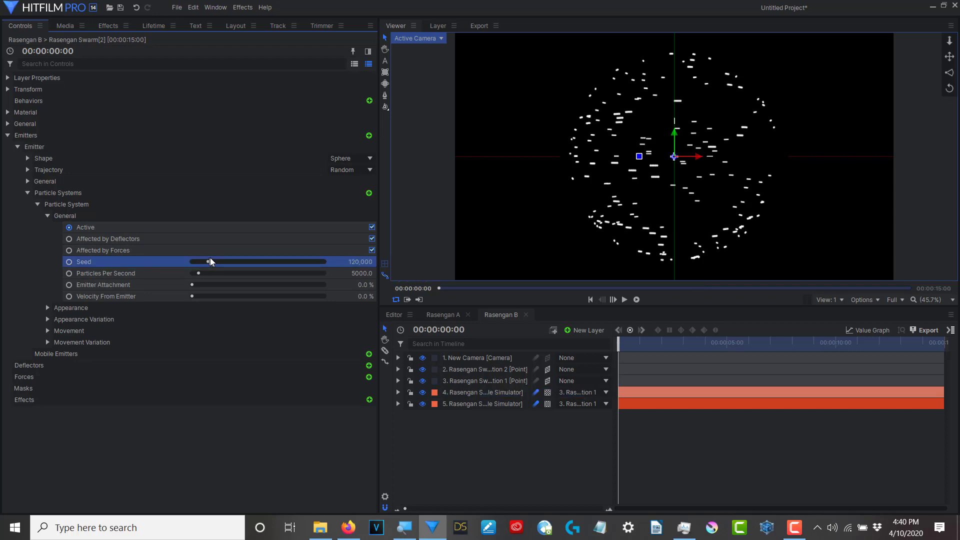
Parent the duplicated swarm to Rasengan Swarm Rotation 2 and set its emitter shape's Z orientation to 45°
left_click(604, 394)
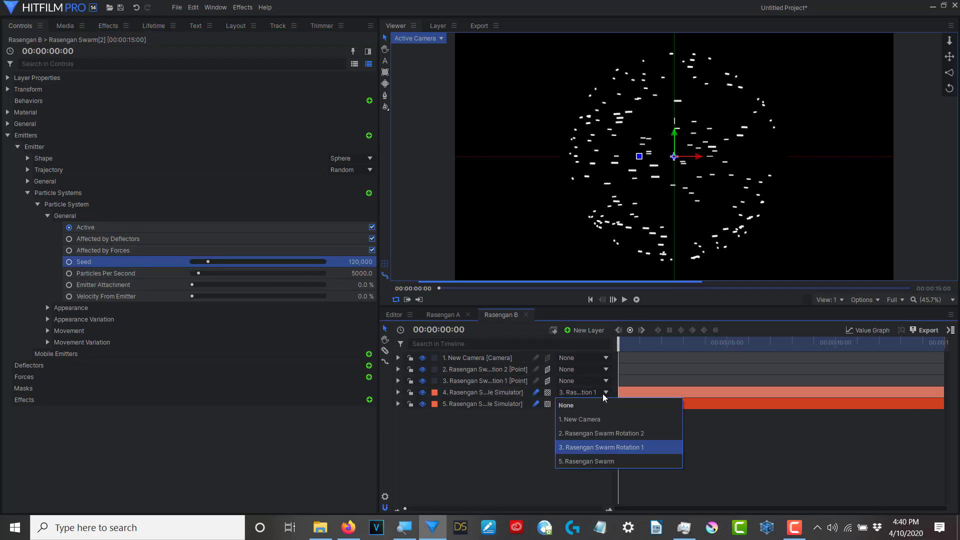
left_click(611, 432)
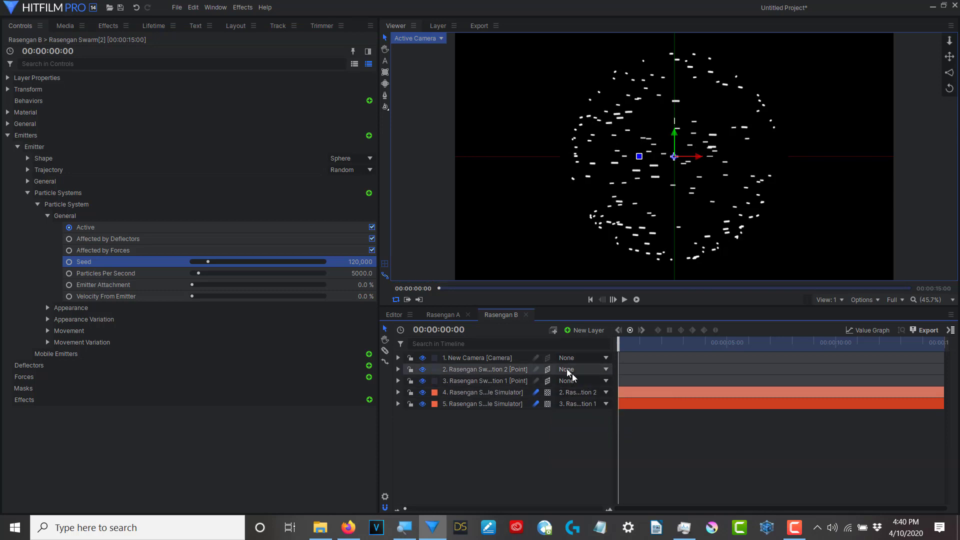
left_click(28, 159)
left_click(361, 192)
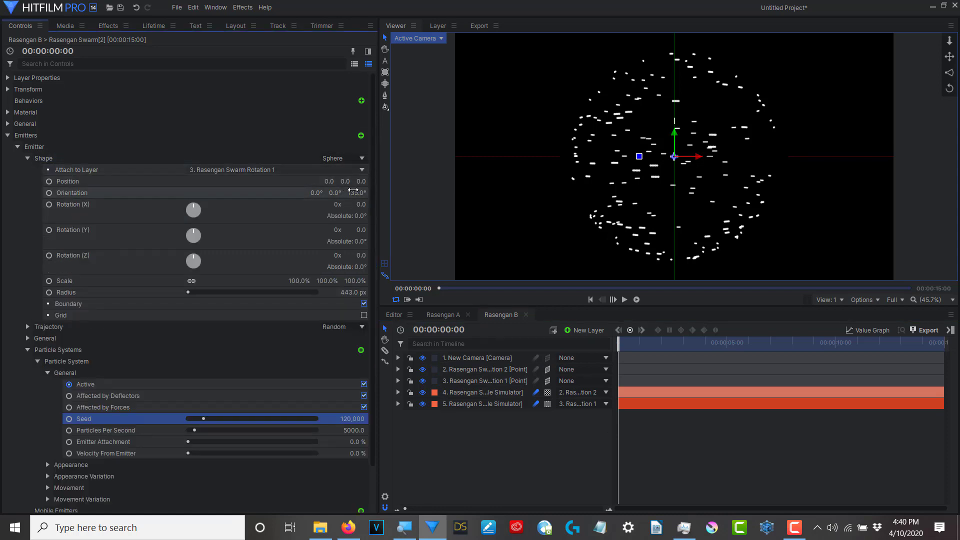
left_click(840, 205)
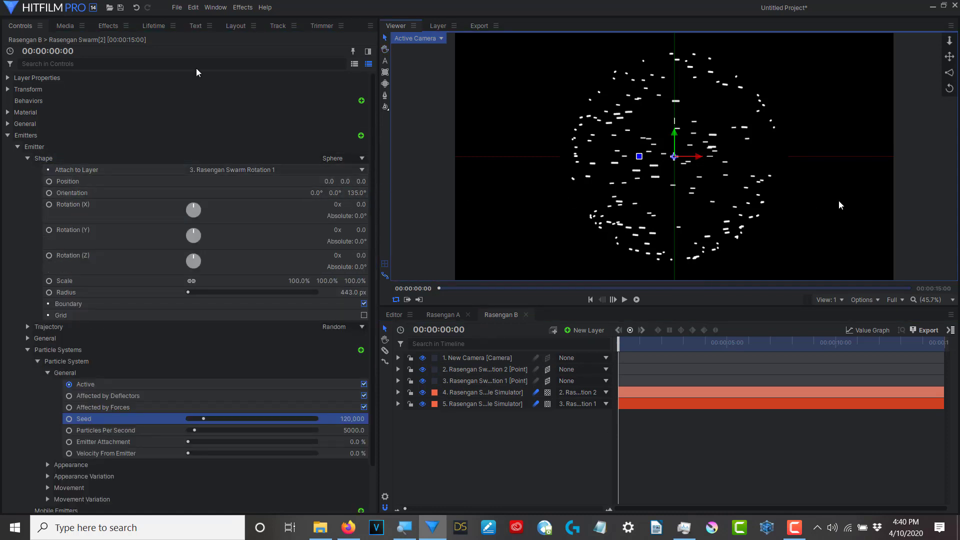
left_click(361, 192)
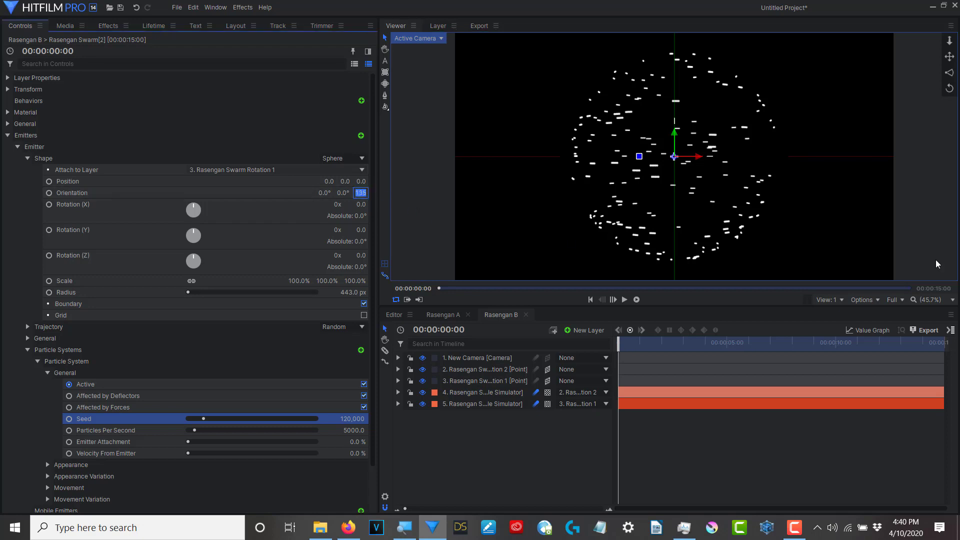
type("45")
key("Return")
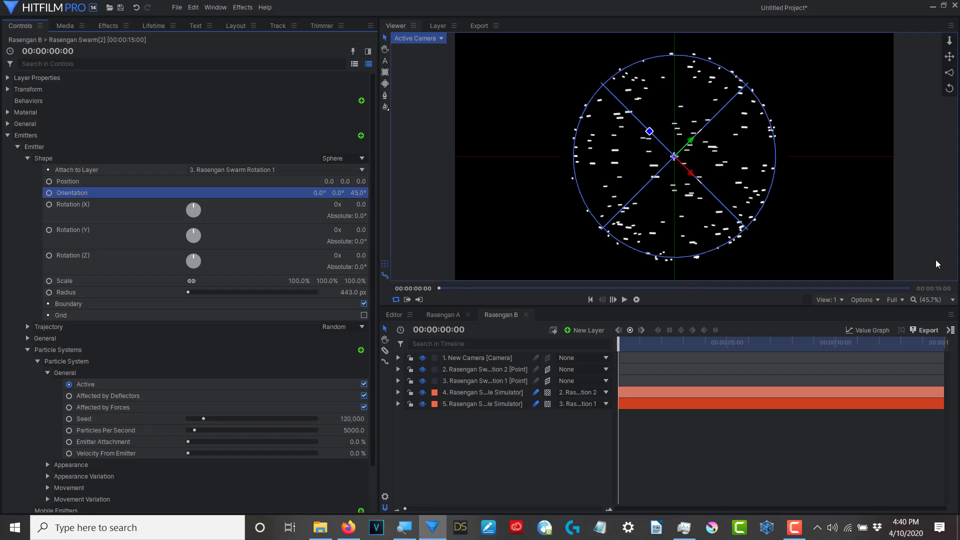
Play back both swarms and examine up close how their particles rotate against each other
left_click(625, 300)
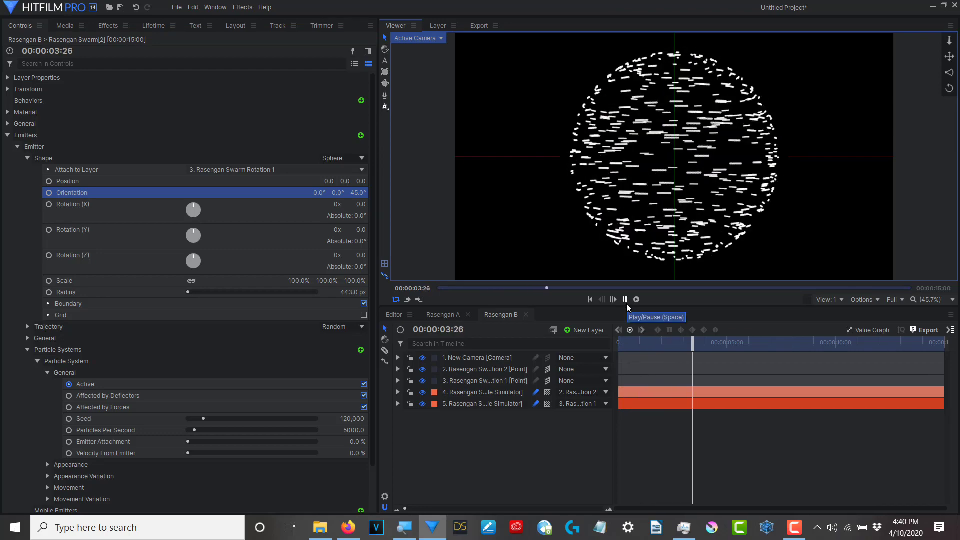
left_click(626, 301)
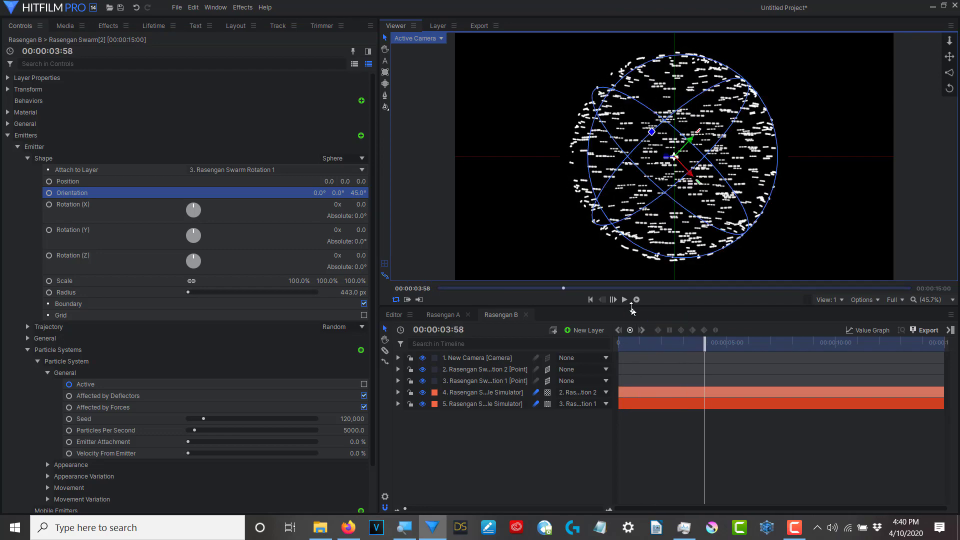
left_click(626, 301)
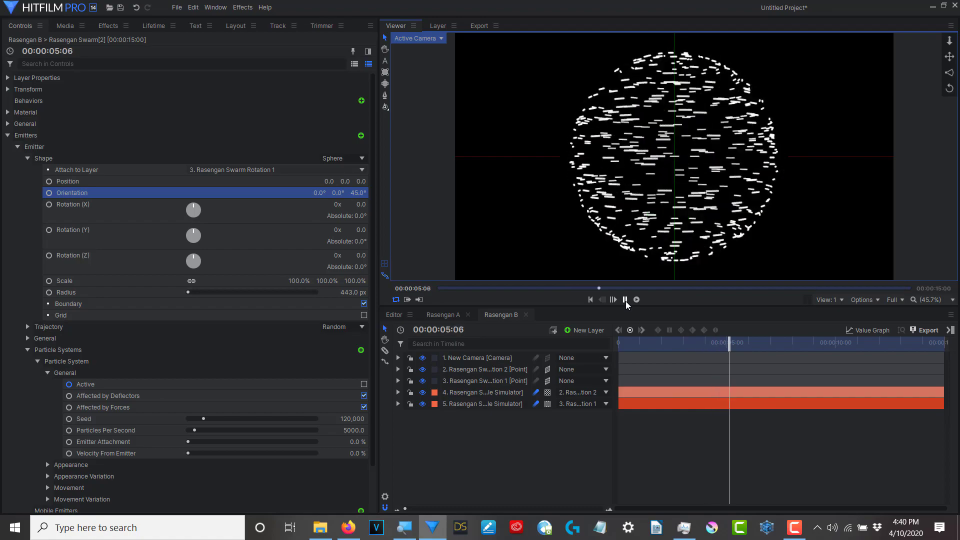
scroll(678, 206, "up", 3)
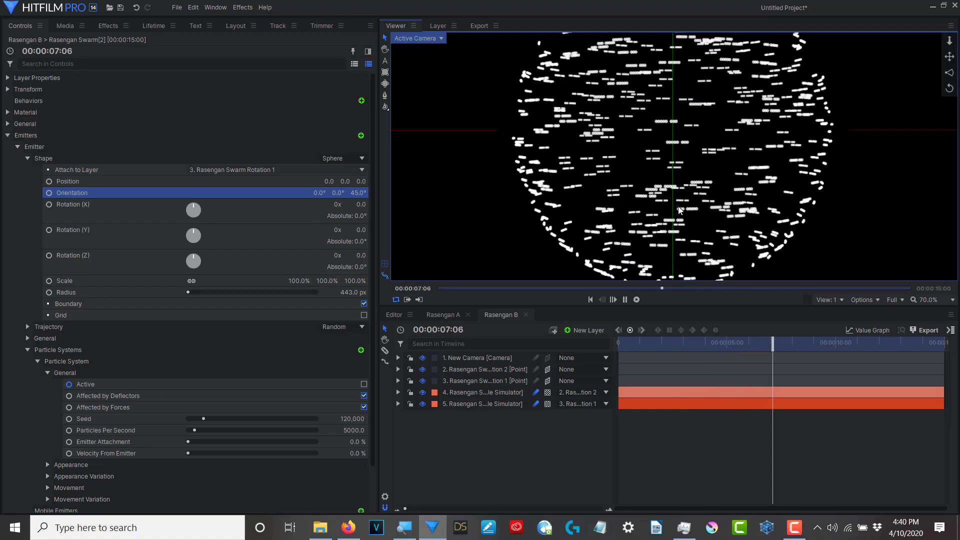
scroll(679, 207, "down", 3)
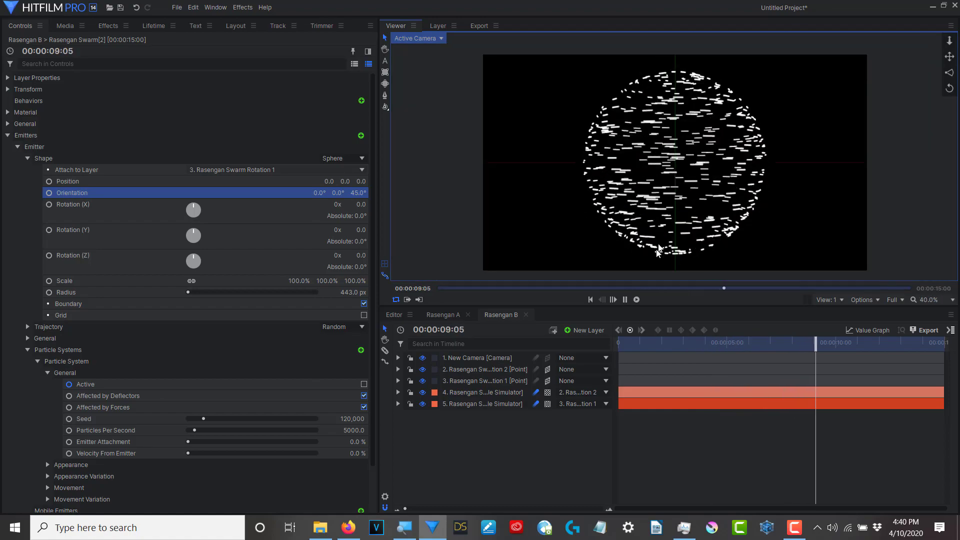
left_click(625, 300)
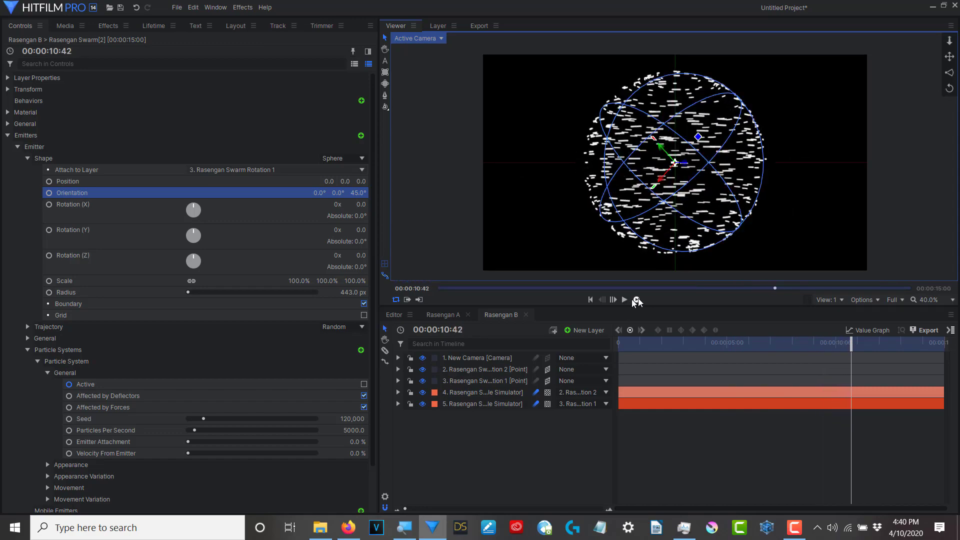
Try a Z orientation of 163° for the duplicated swarm's emitter shape around 00:00:09:29, and undo the change
left_click_drag(851, 343, 826, 344)
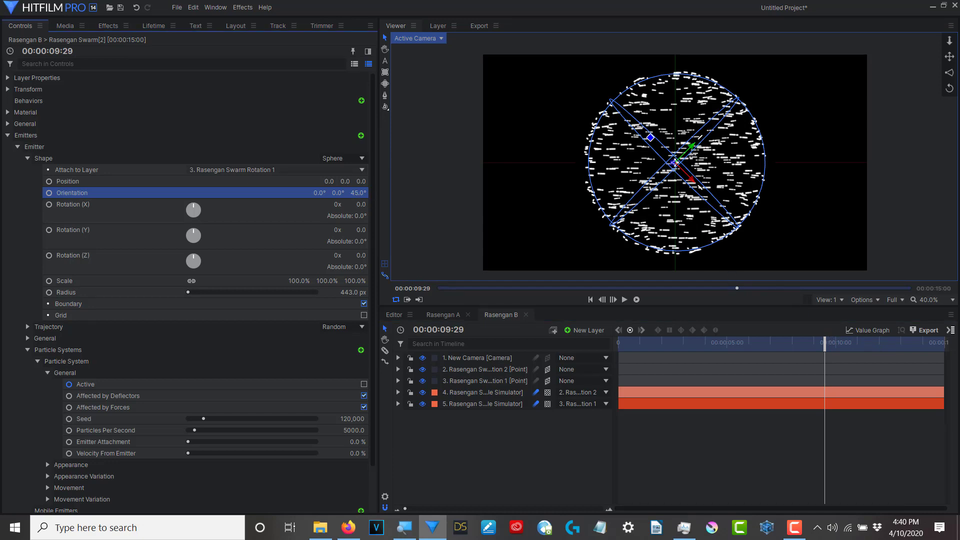
left_click_drag(358, 193, 416, 192)
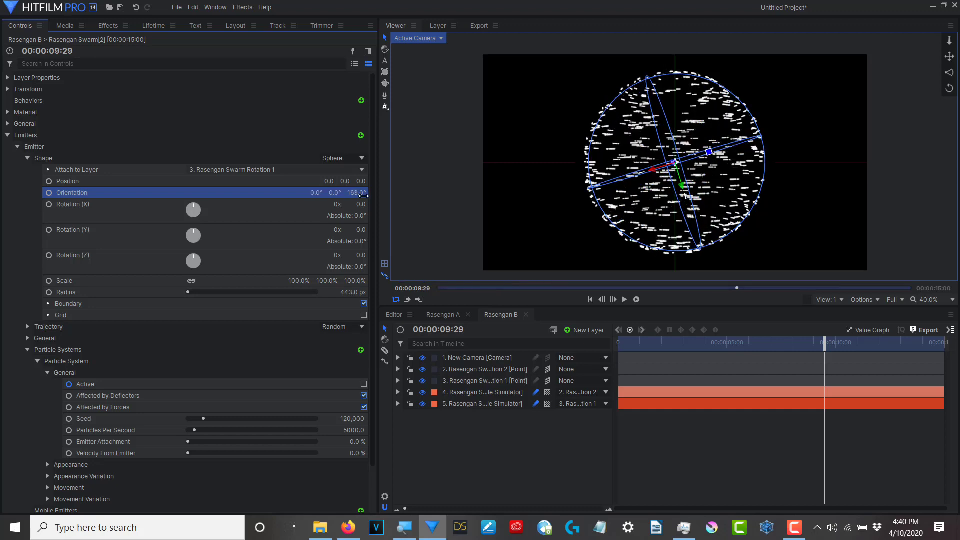
left_click(137, 7)
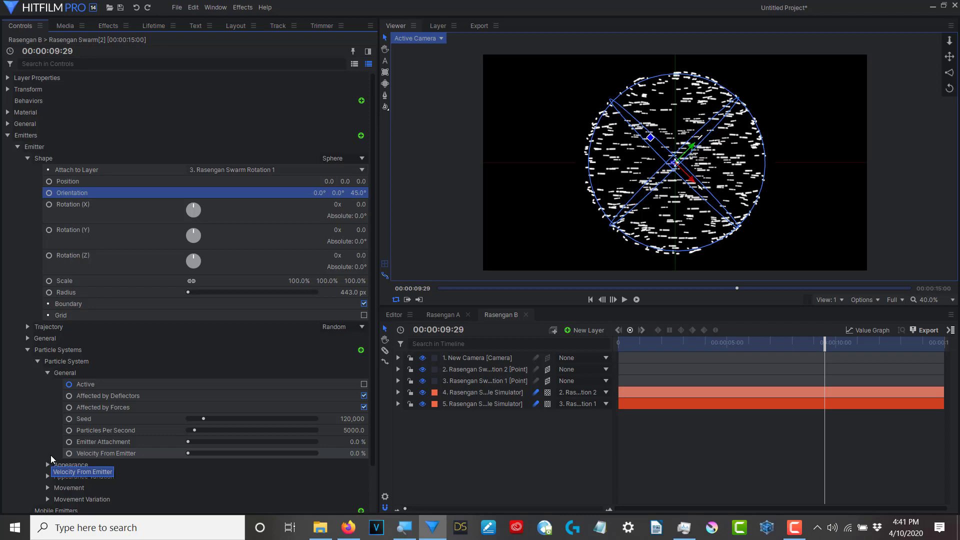
Try Align to Motion in the duplicated swarm's particle appearance settings, and switch it off again
scroll(51, 440, "down", 3)
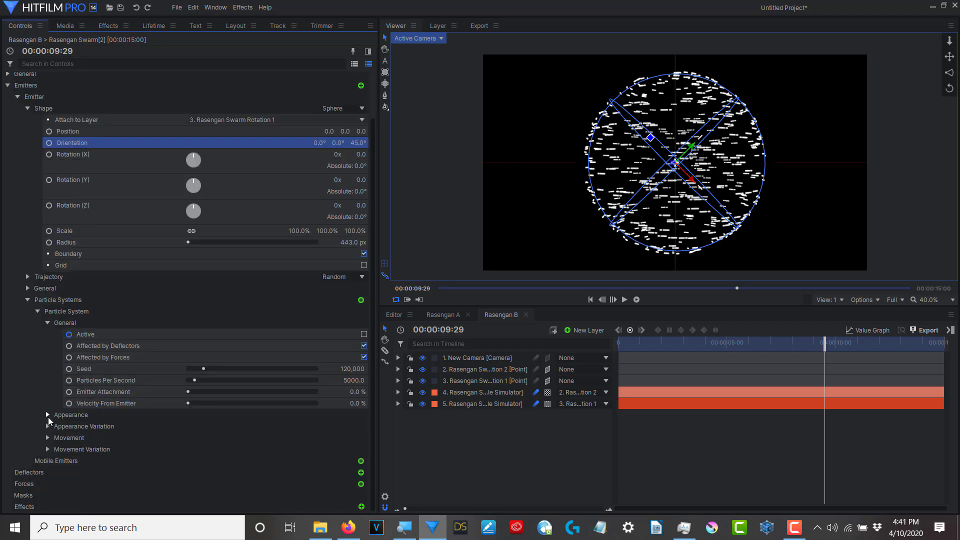
left_click(48, 438)
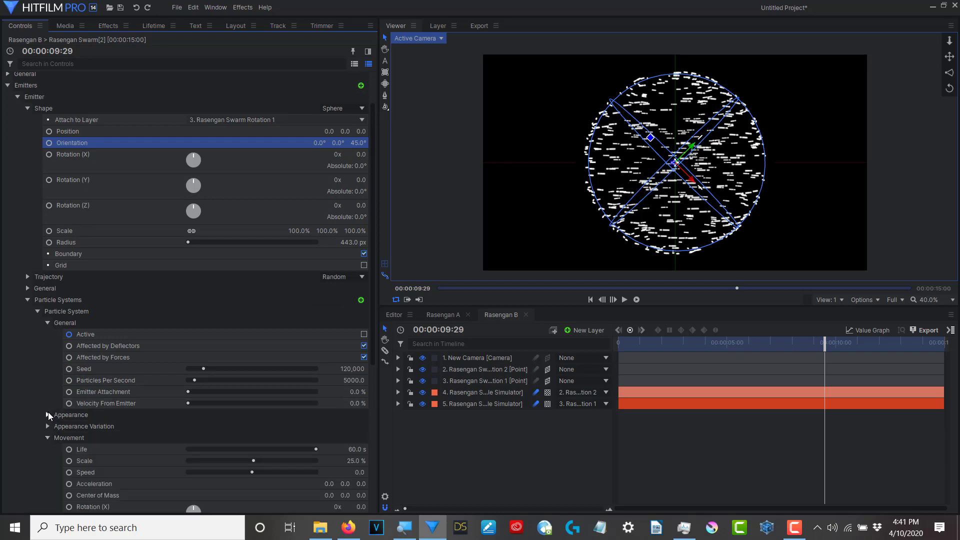
left_click(48, 414)
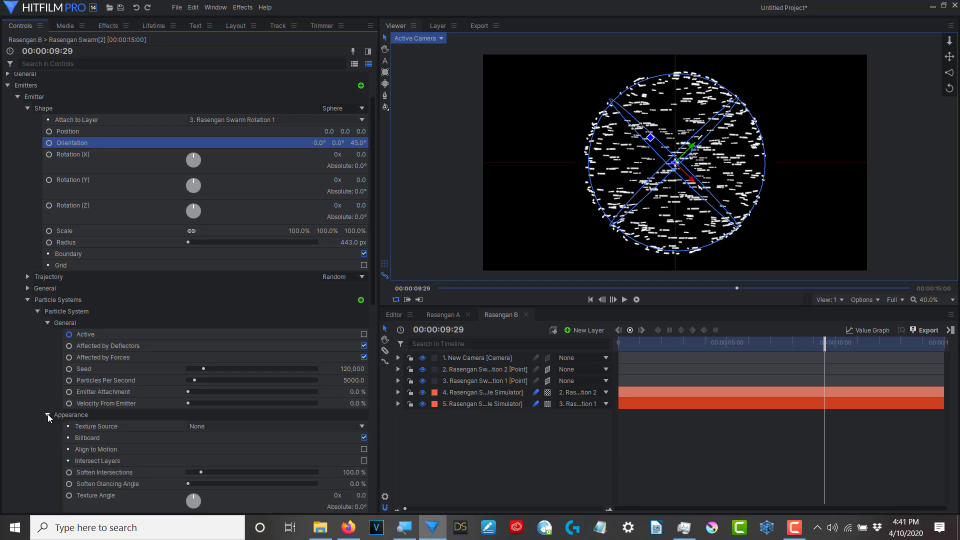
left_click(48, 320)
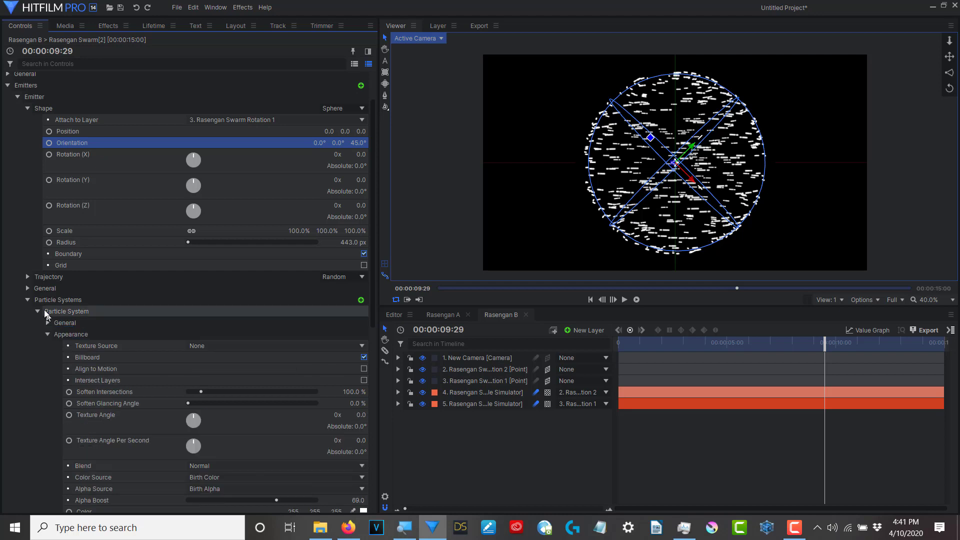
left_click(28, 288)
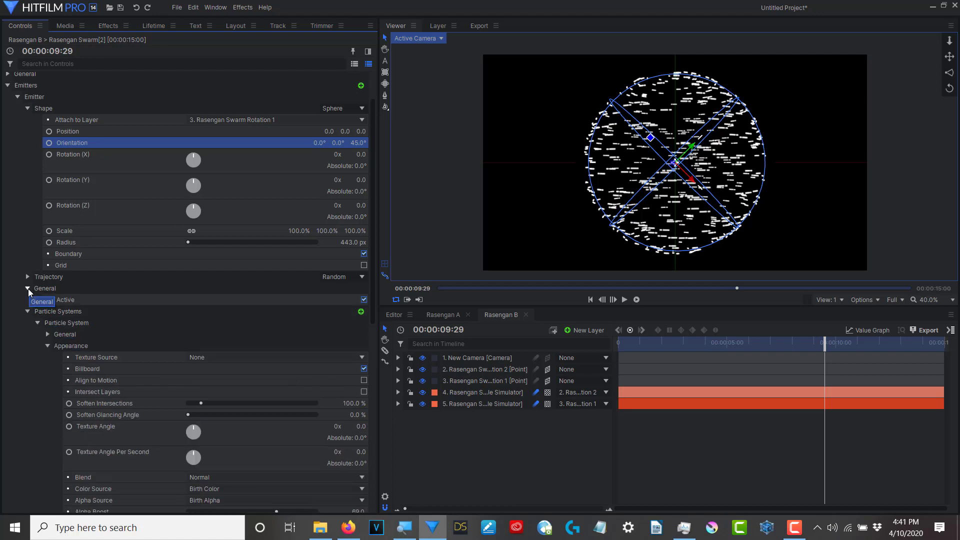
scroll(209, 350, "down", 5)
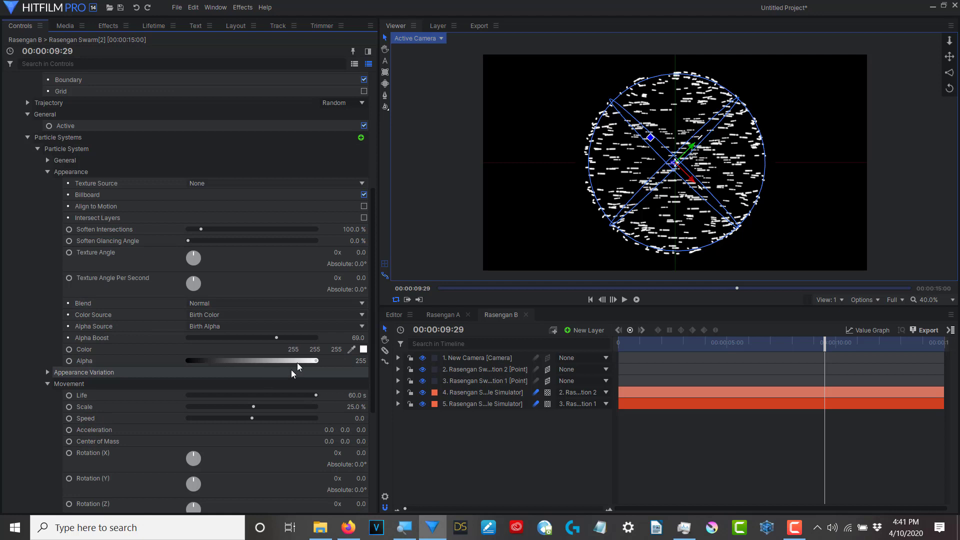
left_click(364, 206)
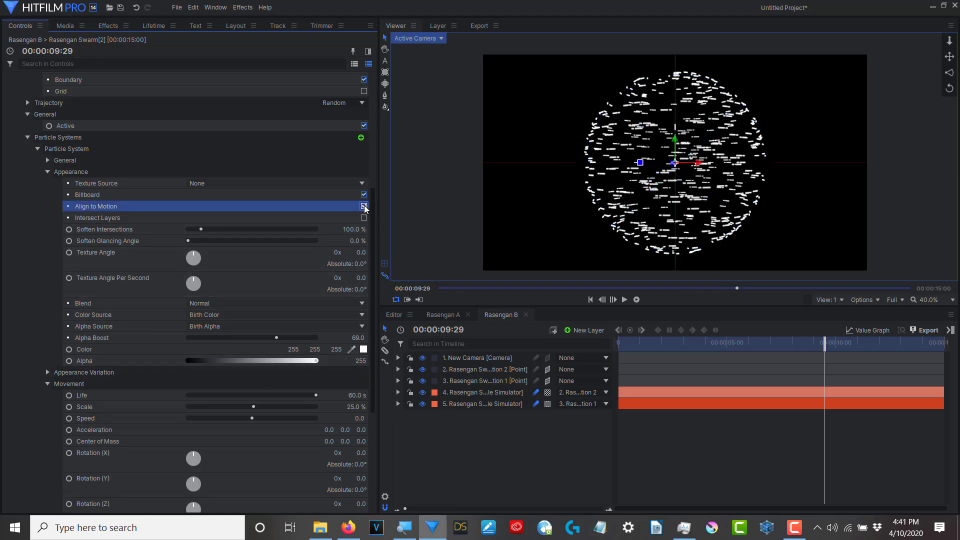
left_click(364, 206)
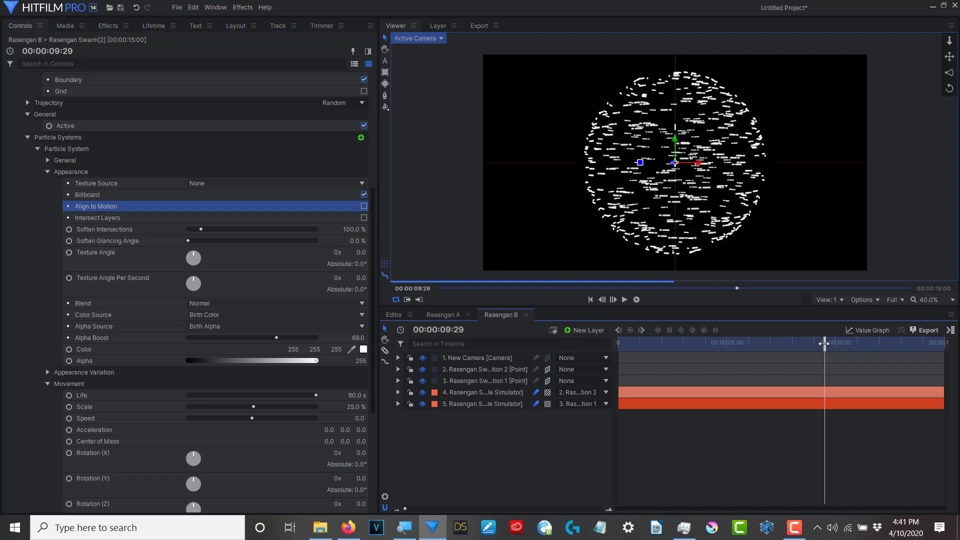
Set the original Rasengan Swarm emitter's orientation to 61°, 160° and 183°, and play back the swarms to check their motion
left_click_drag(826, 342, 639, 337)
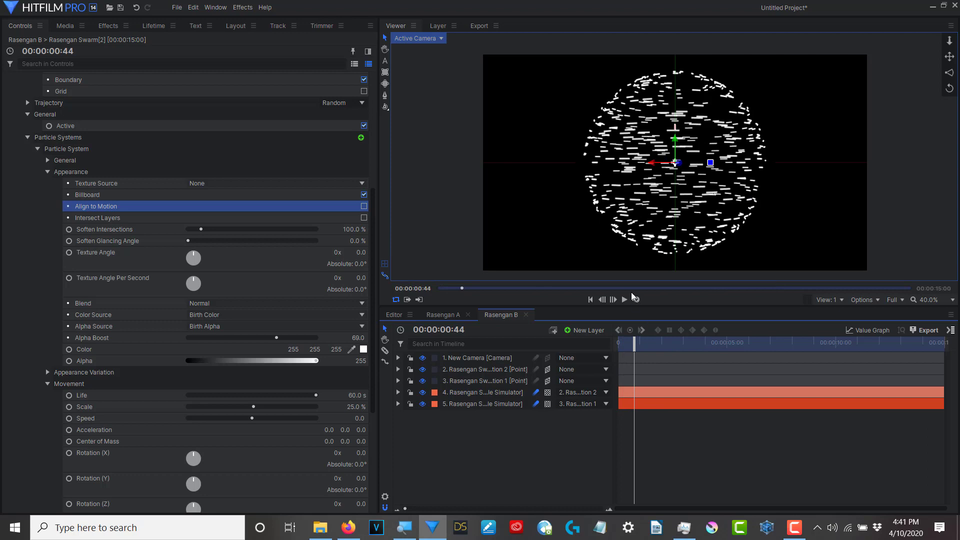
left_click(625, 299)
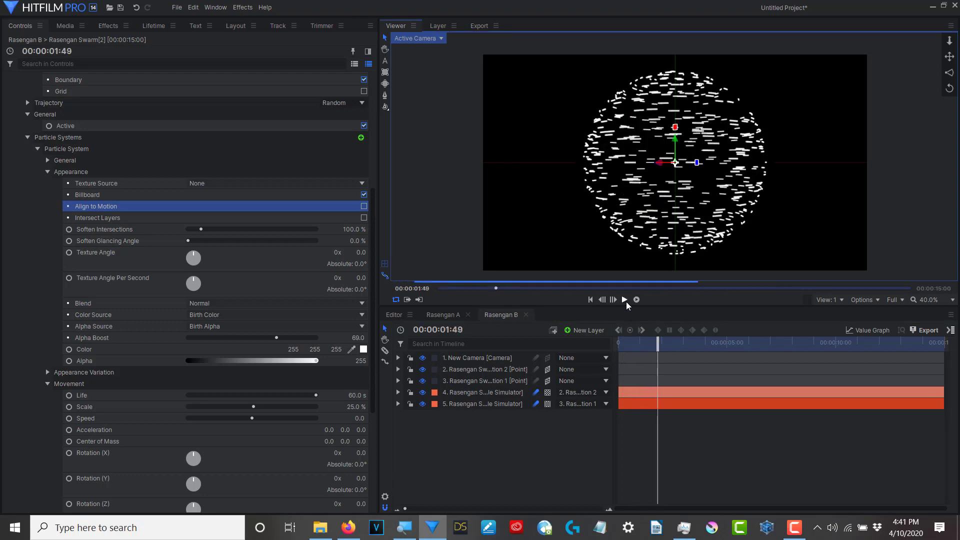
left_click(464, 405)
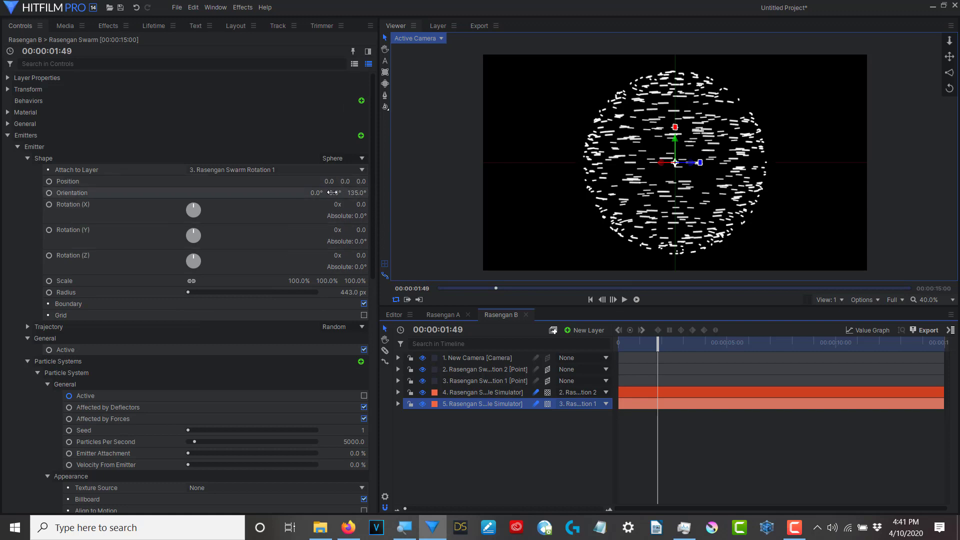
left_click_drag(337, 193, 412, 193)
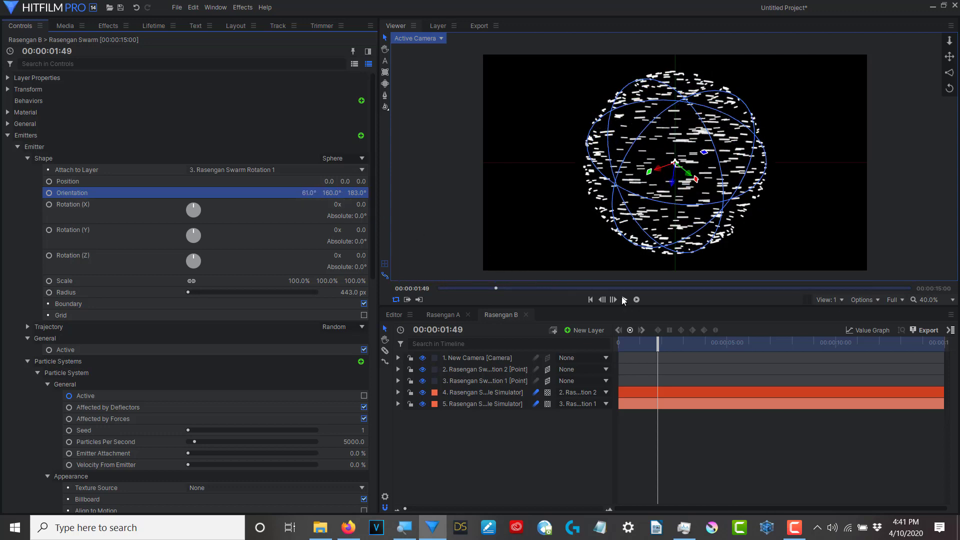
left_click(625, 300)
left_click(625, 299)
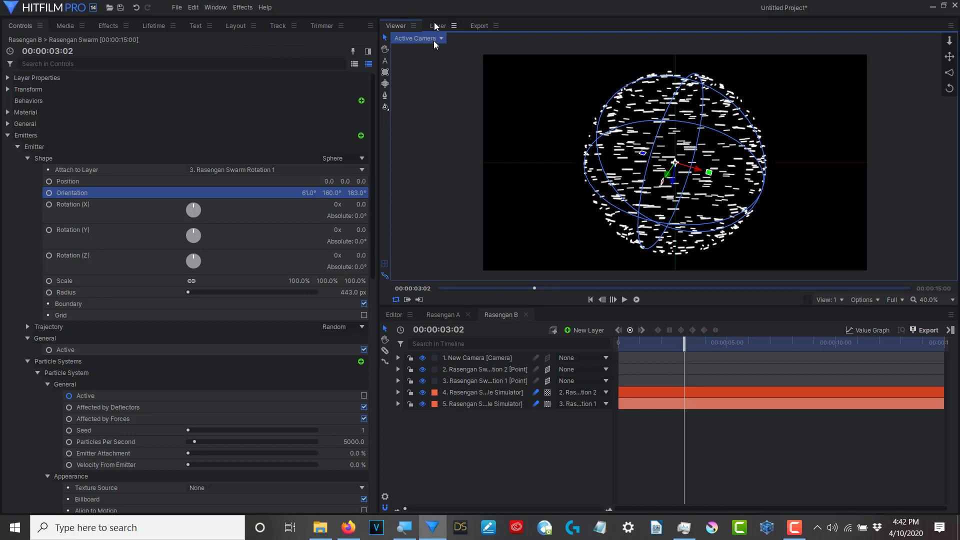
Play back the composite shot to check how the two swarms move against each other
left_click(625, 299)
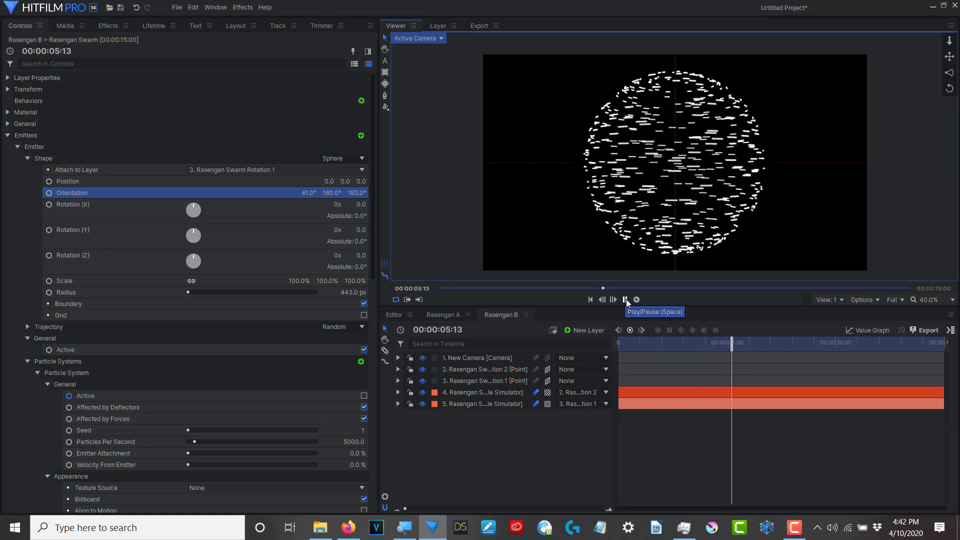
left_click(625, 299)
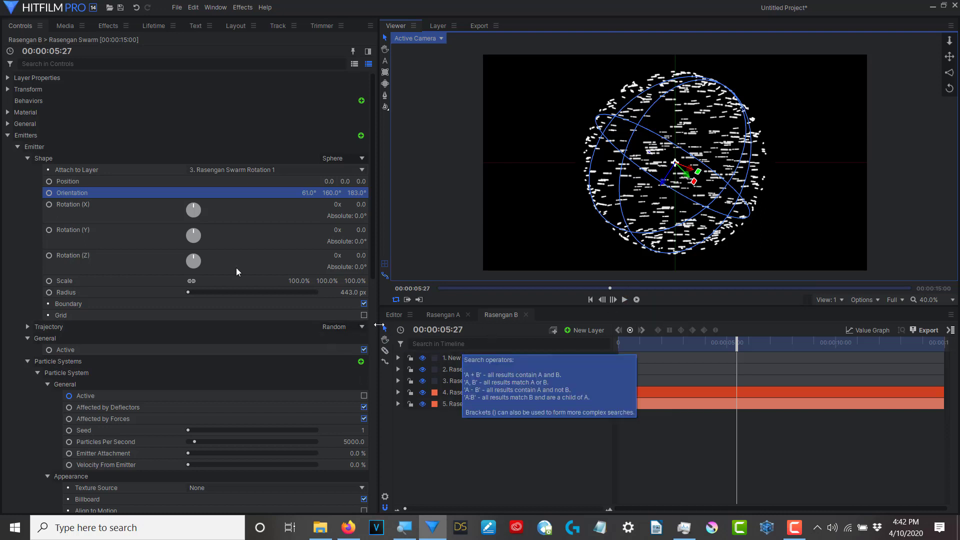
Add a Particle Simulator as a new layer beneath the two swarms and rename it Rasengan Core
left_click(109, 26)
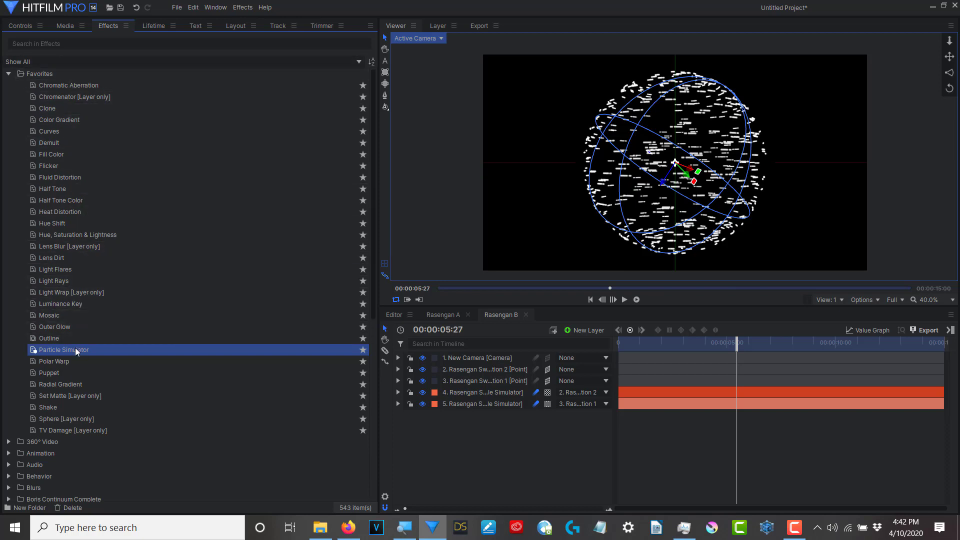
left_click_drag(75, 350, 490, 470)
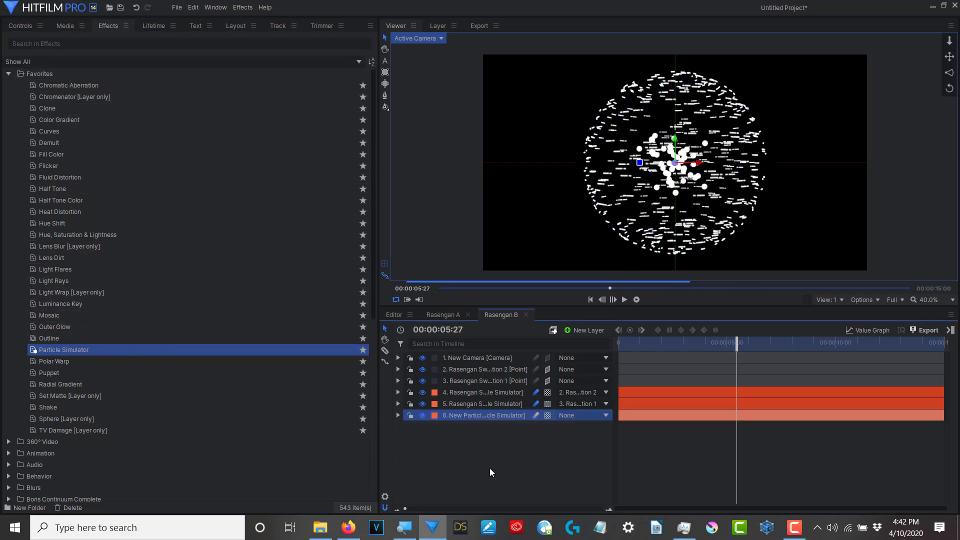
right_click(455, 415)
left_click(476, 398)
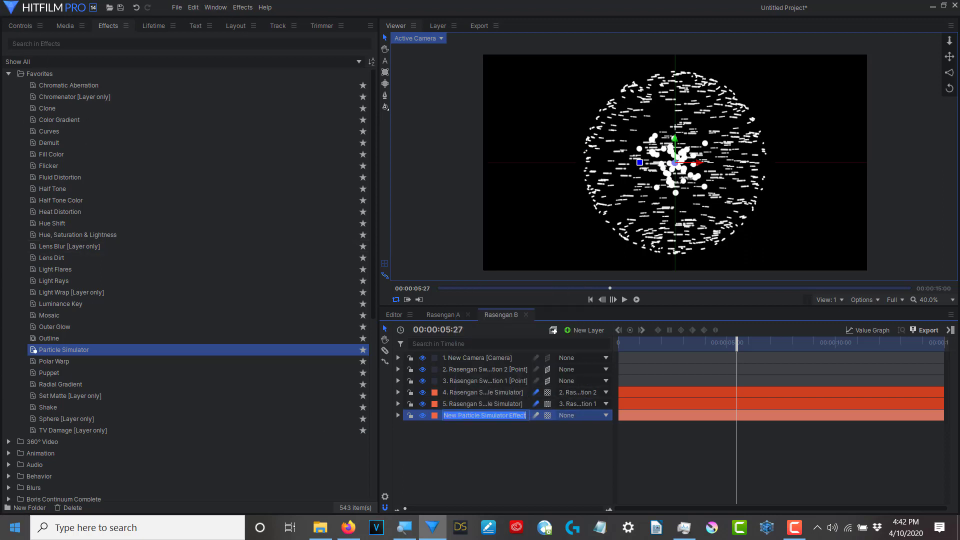
type("R")
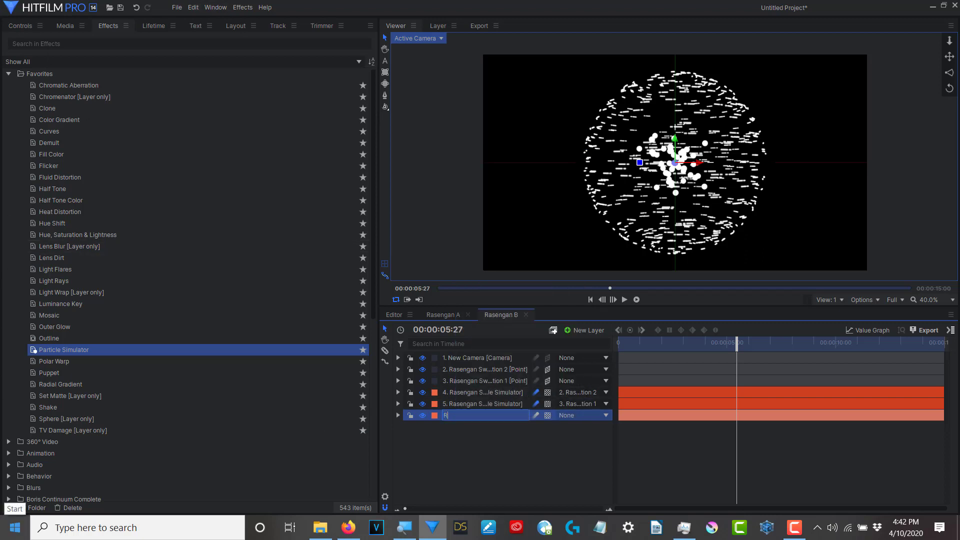
type("asengan Core")
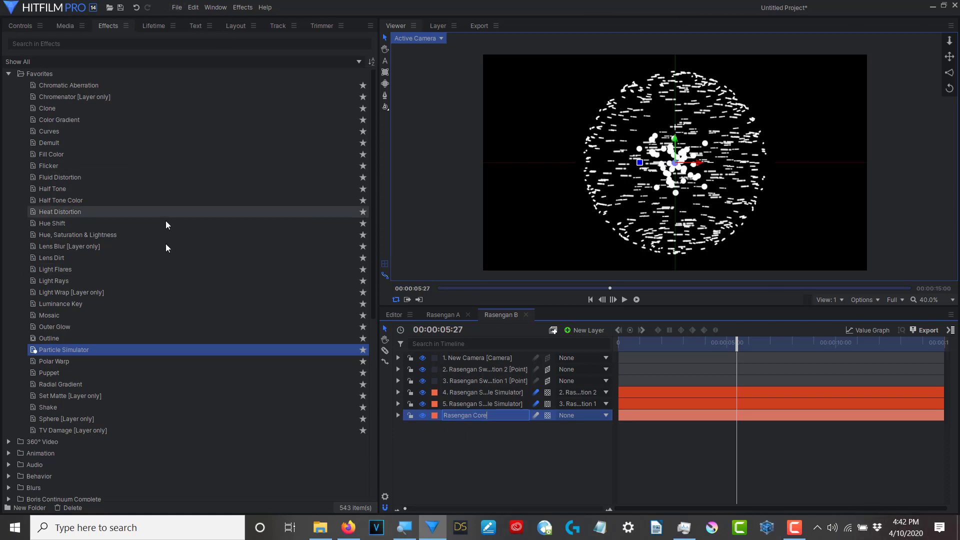
left_click(469, 403)
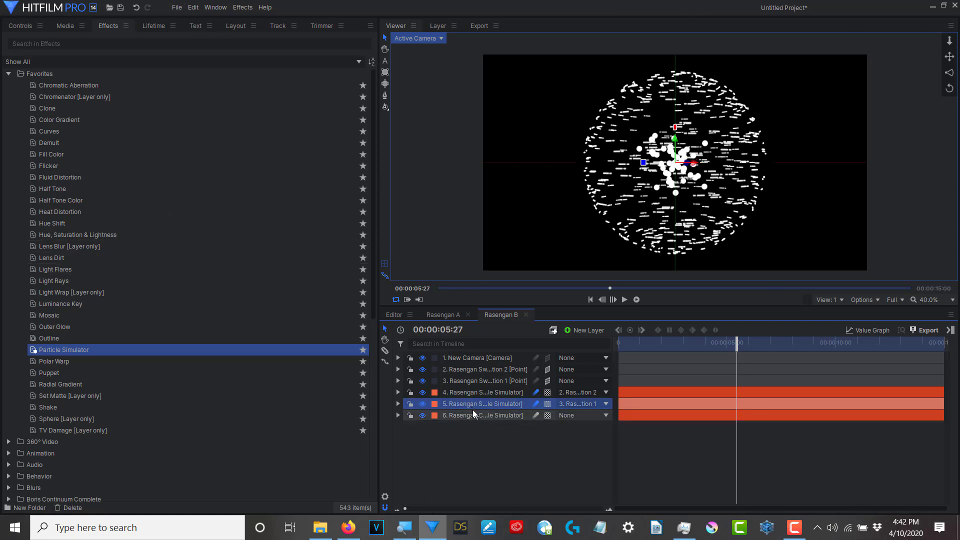
Enable keyframing for Particles Per Second and Life in the Rasengan Core's particle system, and set Life to 0.2 s
left_click(471, 415)
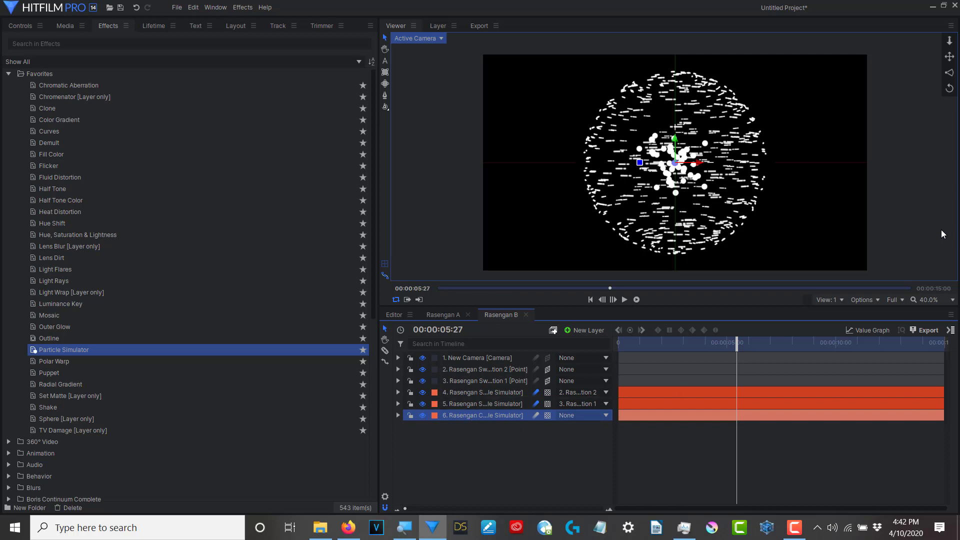
left_click(19, 26)
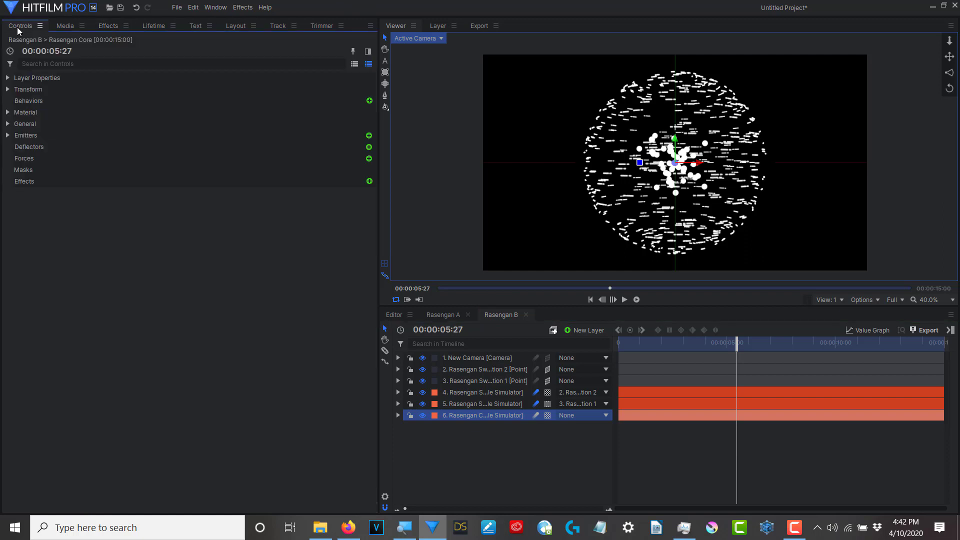
left_click(10, 136)
left_click(17, 147)
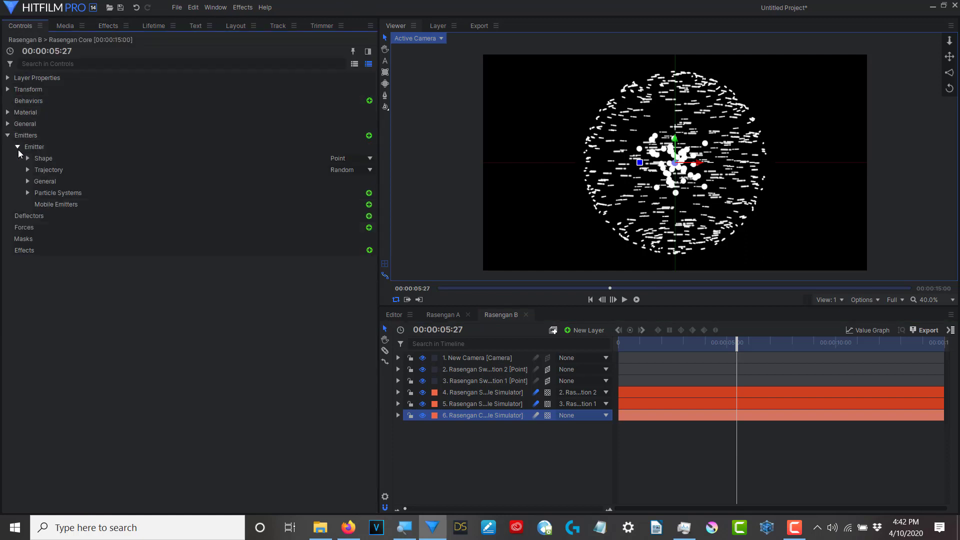
left_click(27, 193)
left_click(38, 205)
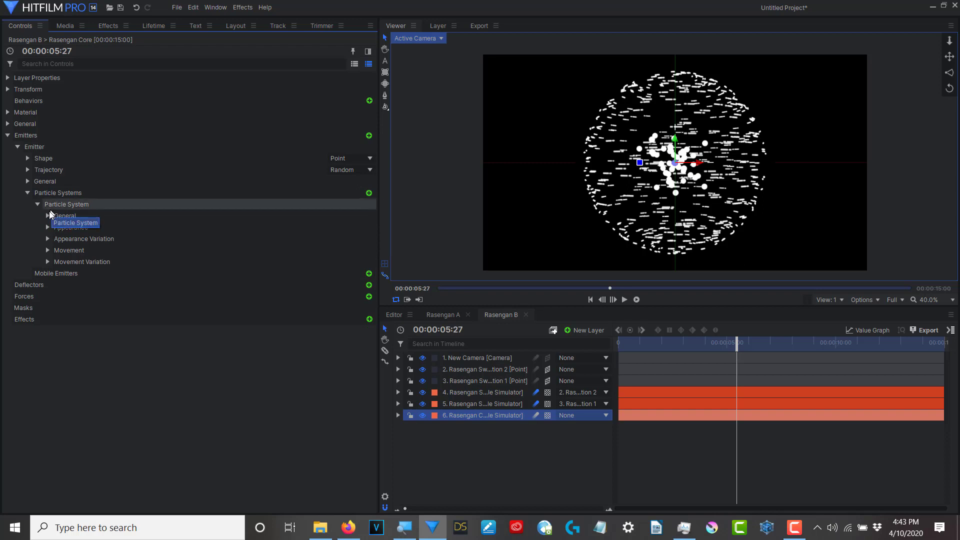
left_click(47, 215)
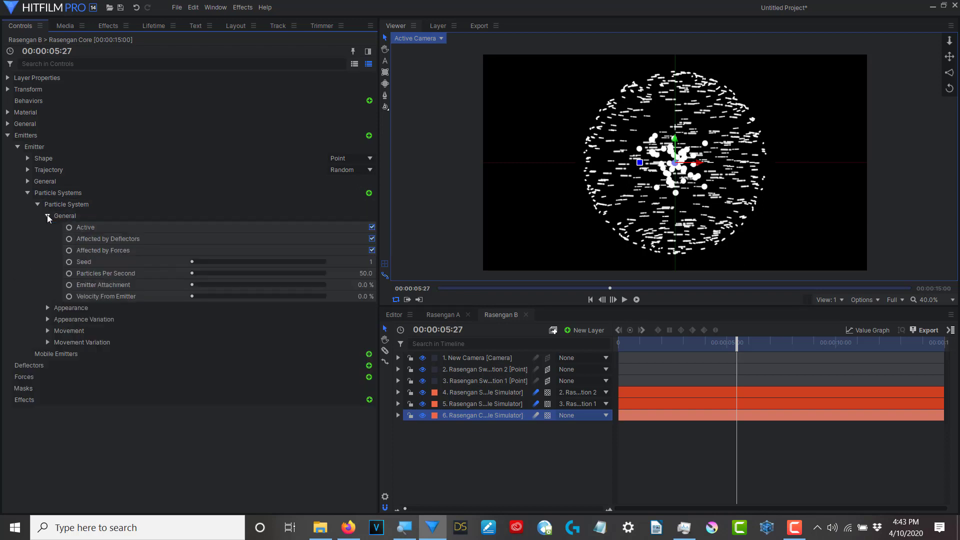
left_click(70, 274)
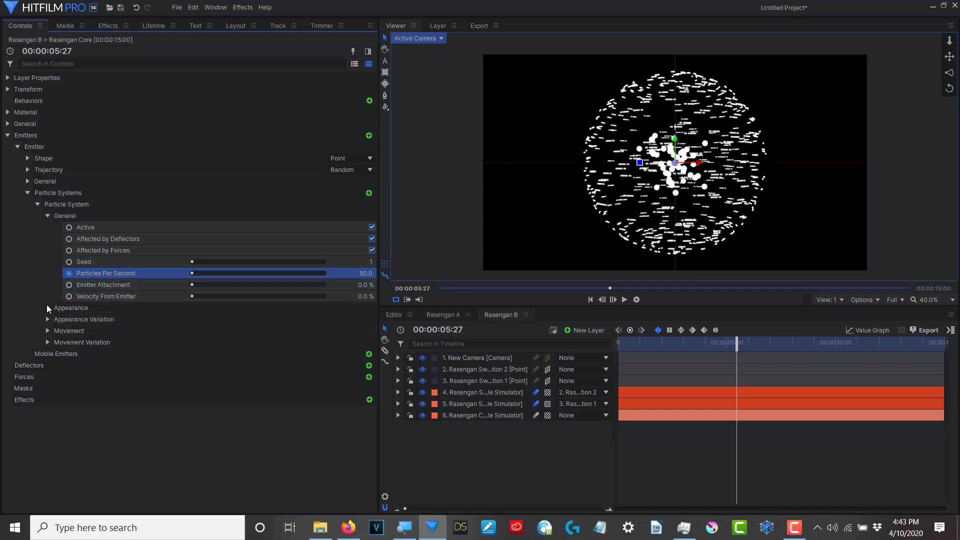
left_click(47, 330)
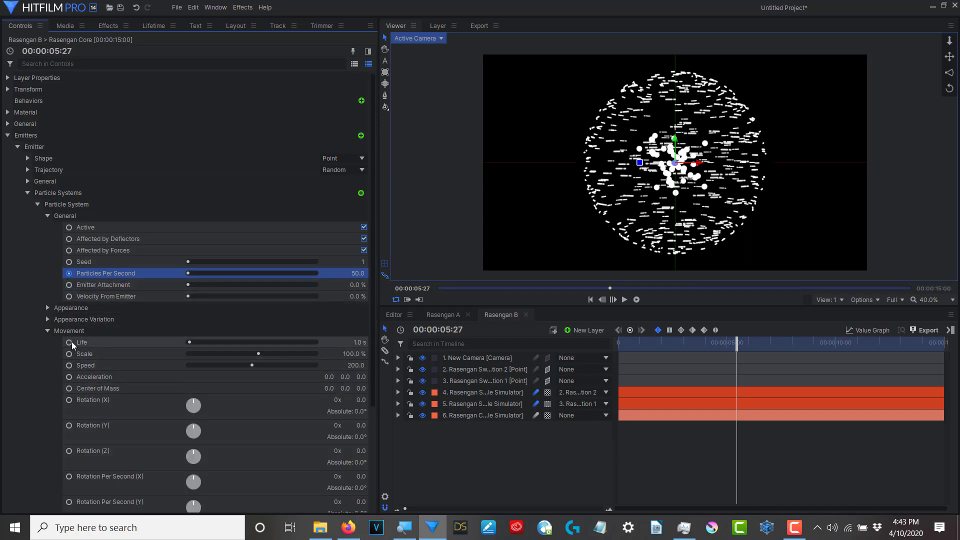
left_click(70, 342)
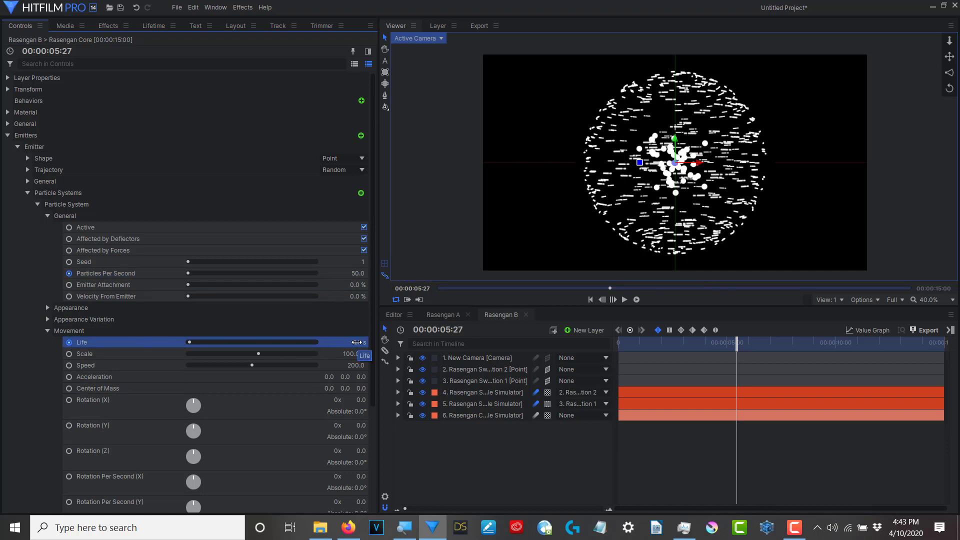
left_click(357, 342)
type(".2")
key("Return")
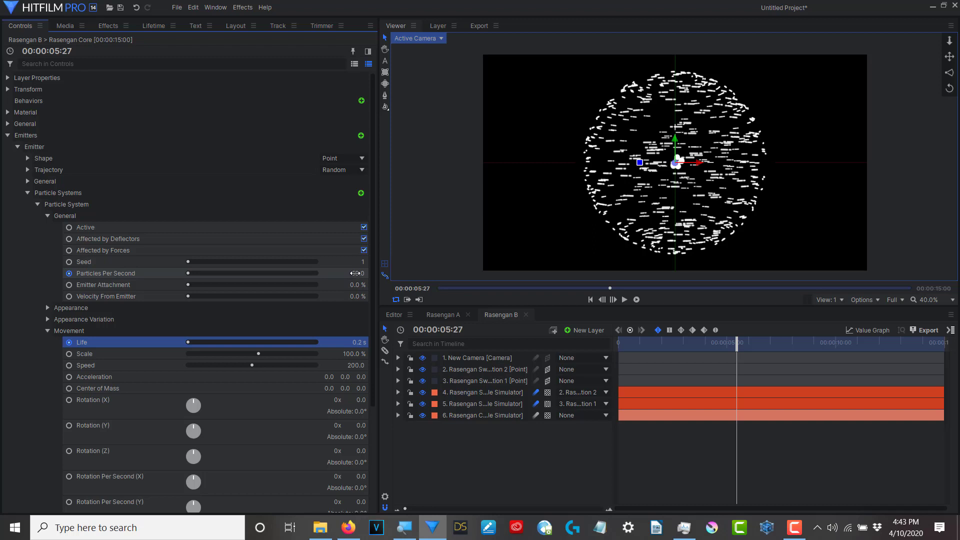
Set the core's Particles Per Second to 31 and disable keyframing for both Particles Per Second and Life
left_click(355, 272)
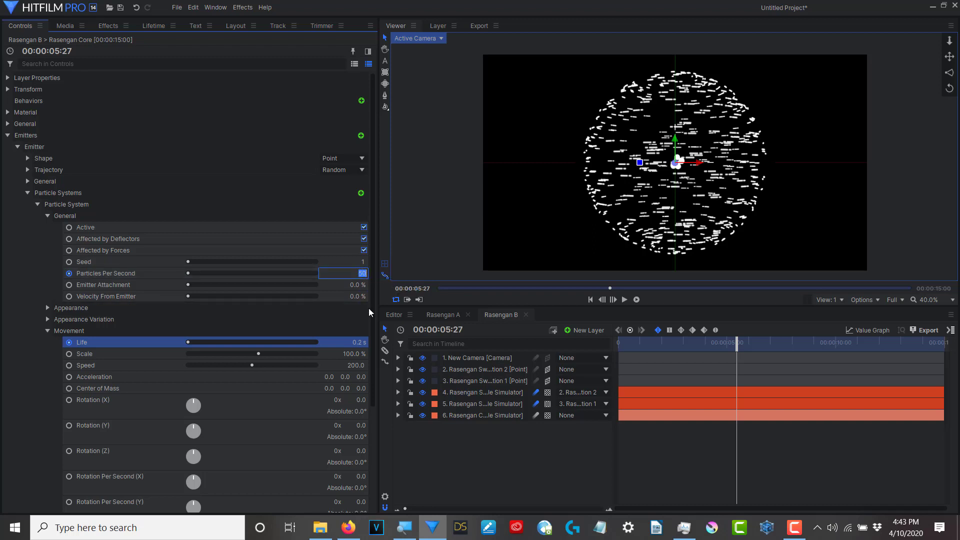
type("31")
left_click(69, 275)
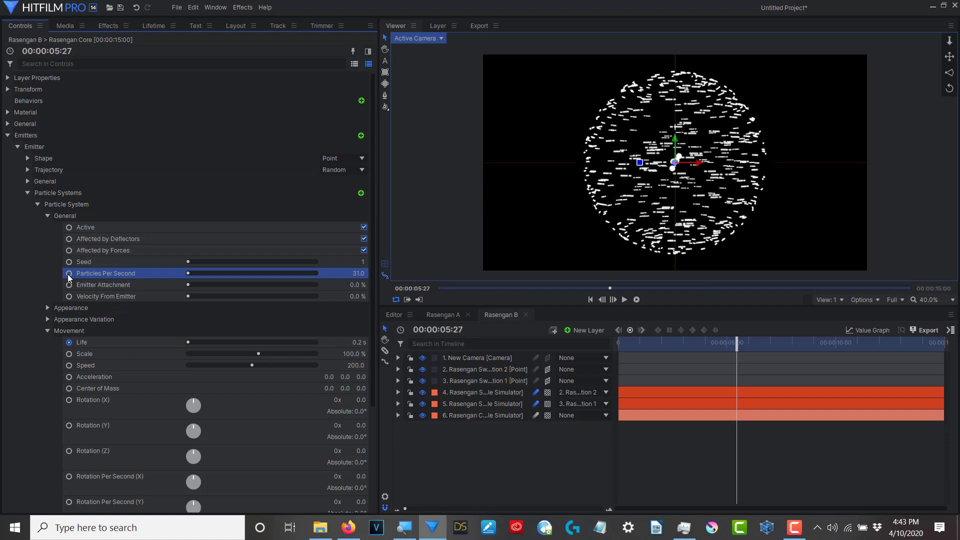
left_click(70, 342)
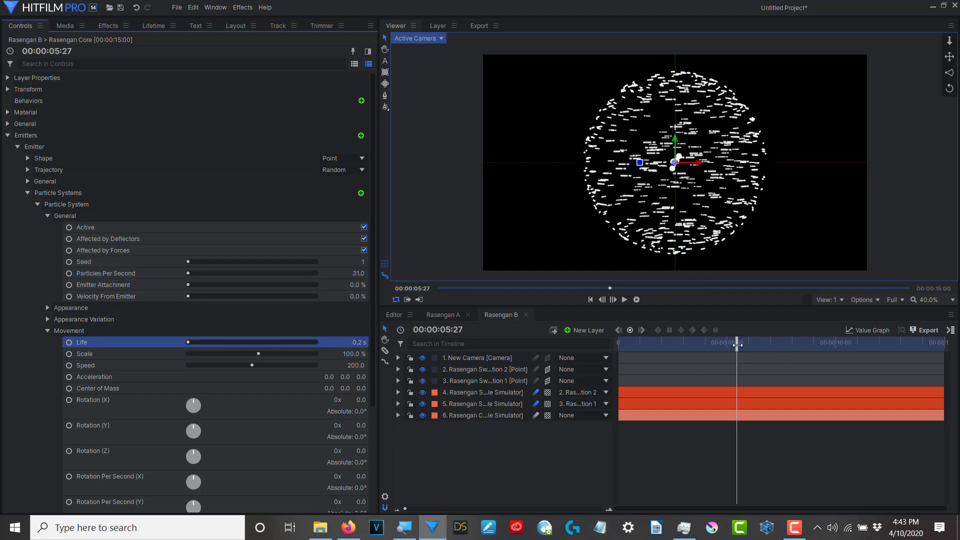
Keyframe the core's Particles Per Second and Life at the start of the timeline, 00:00:00:00
left_click_drag(737, 343, 485, 336)
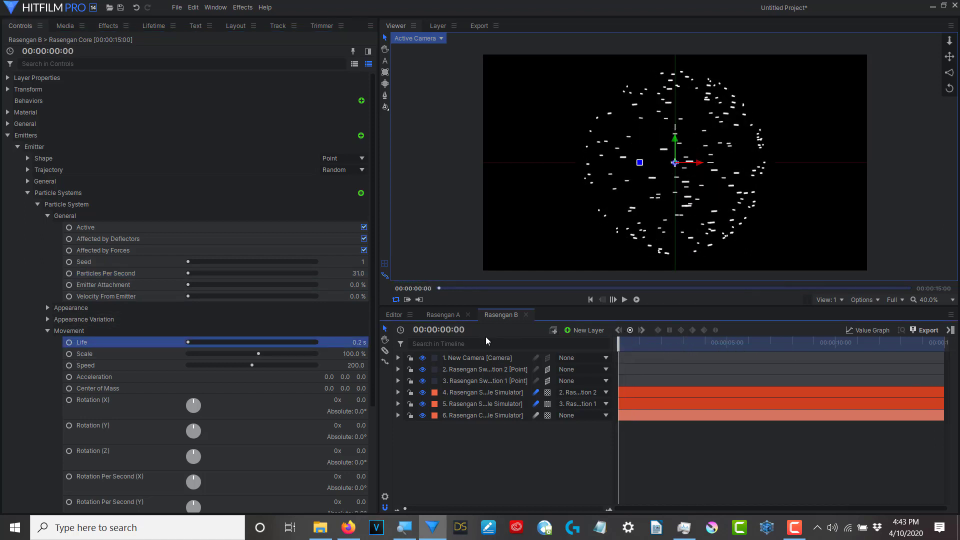
left_click(69, 271)
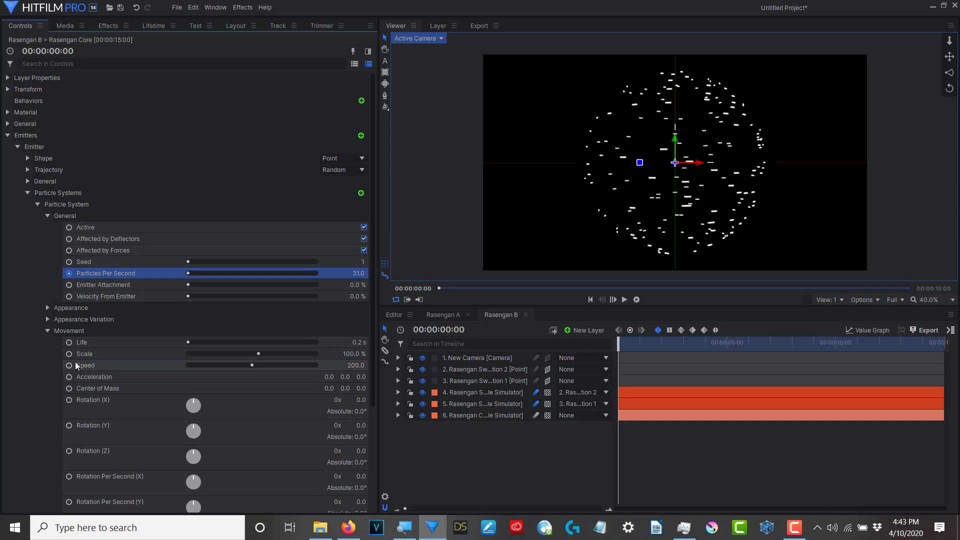
left_click(70, 342)
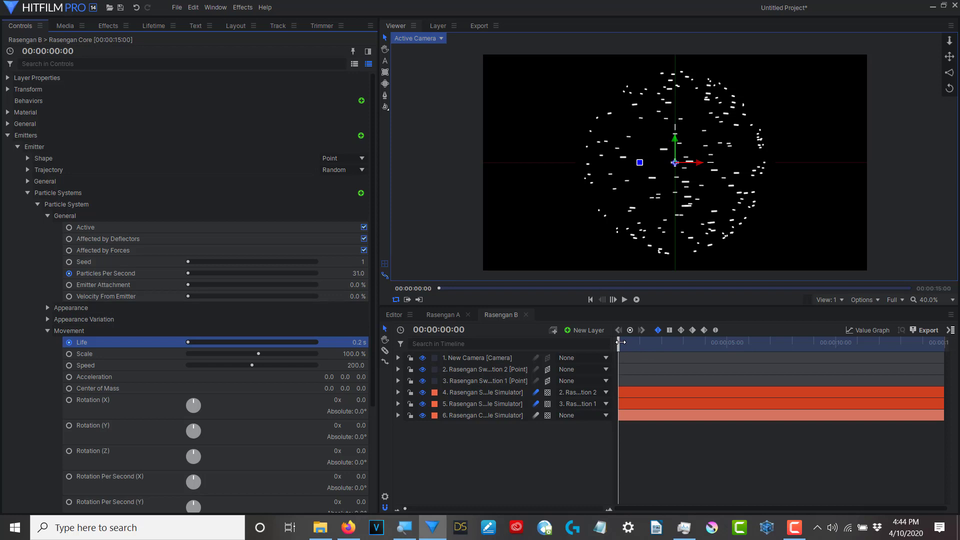
At 00:00:03:00, add keyframes that hold the core's Life at 0.2 s and Particles Per Second at 31
left_click_drag(620, 343, 625, 342)
left_click_drag(629, 343, 684, 343)
key("comma")
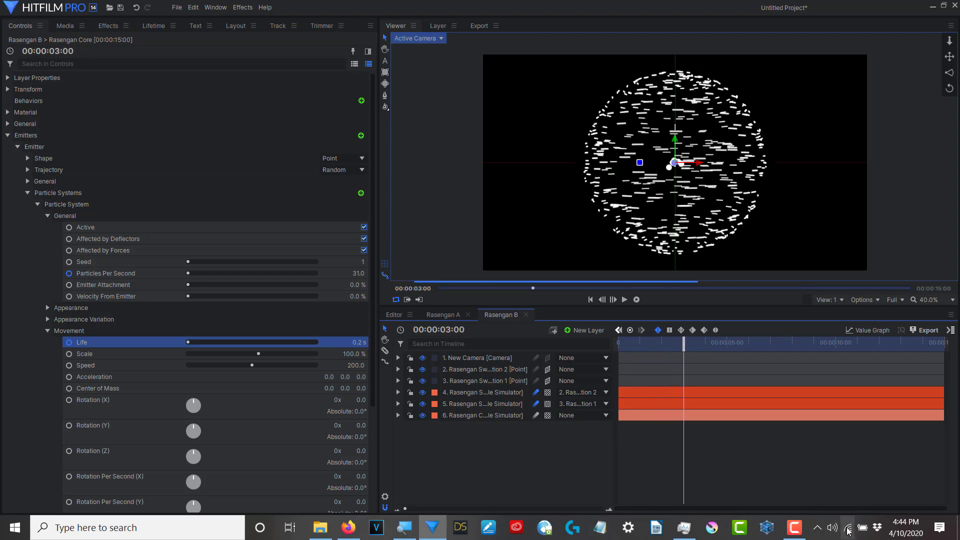
key("comma")
key("period")
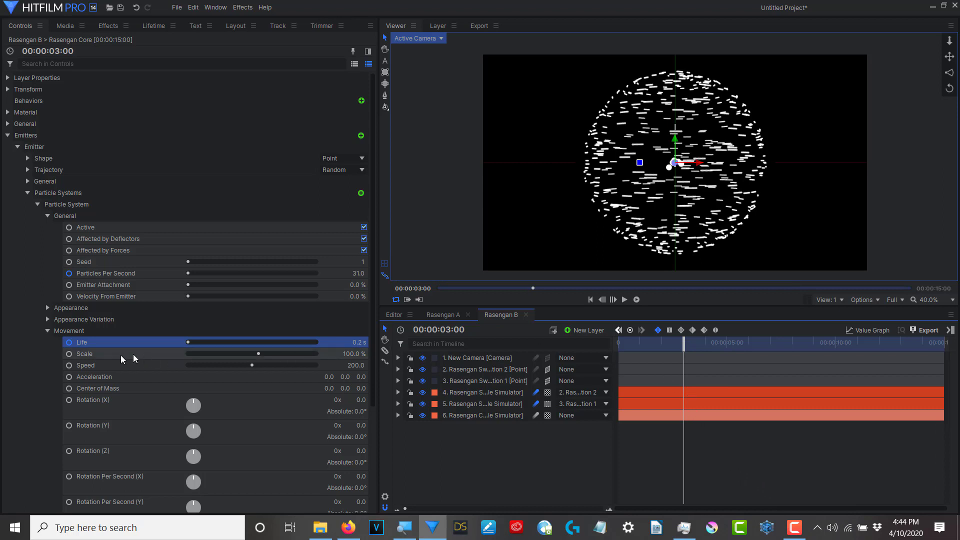
left_click(83, 340)
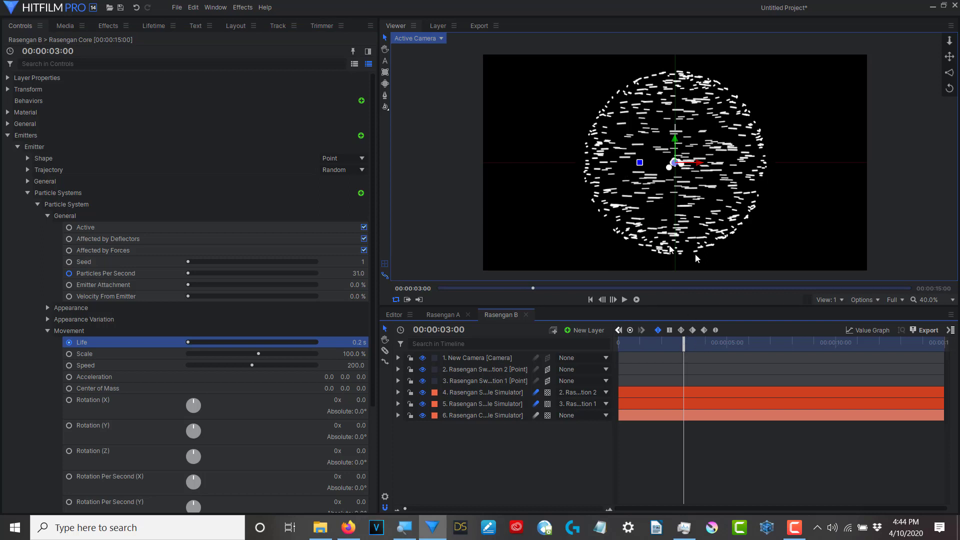
left_click(121, 273)
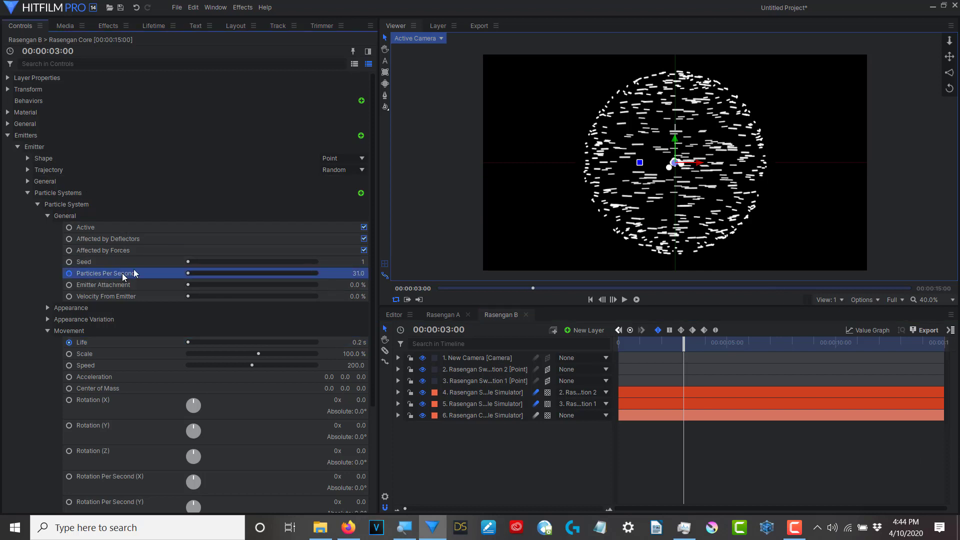
left_click(631, 331)
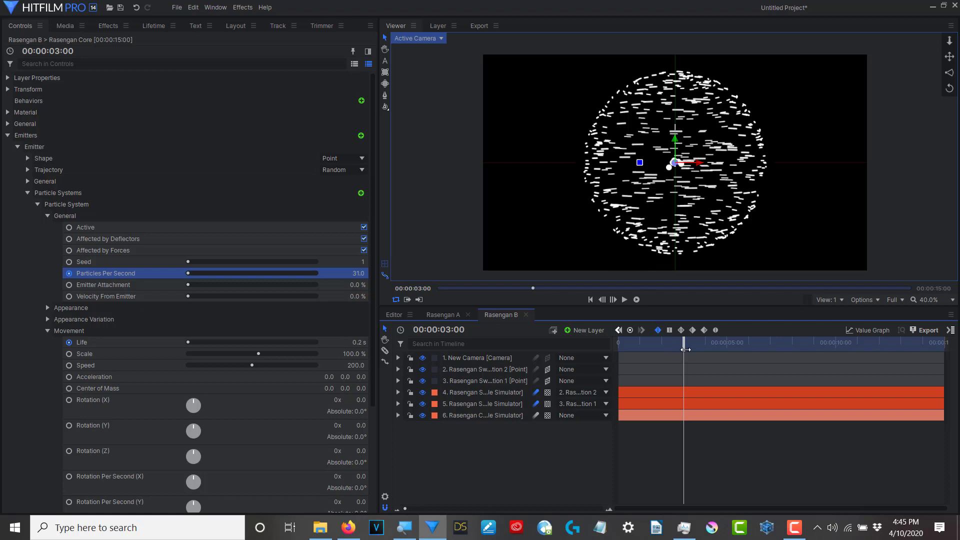
At 00:00:08:00, keyframe the core's Particles Per Second at 504 and its Life at 1.2 s
left_click_drag(684, 347, 765, 348)
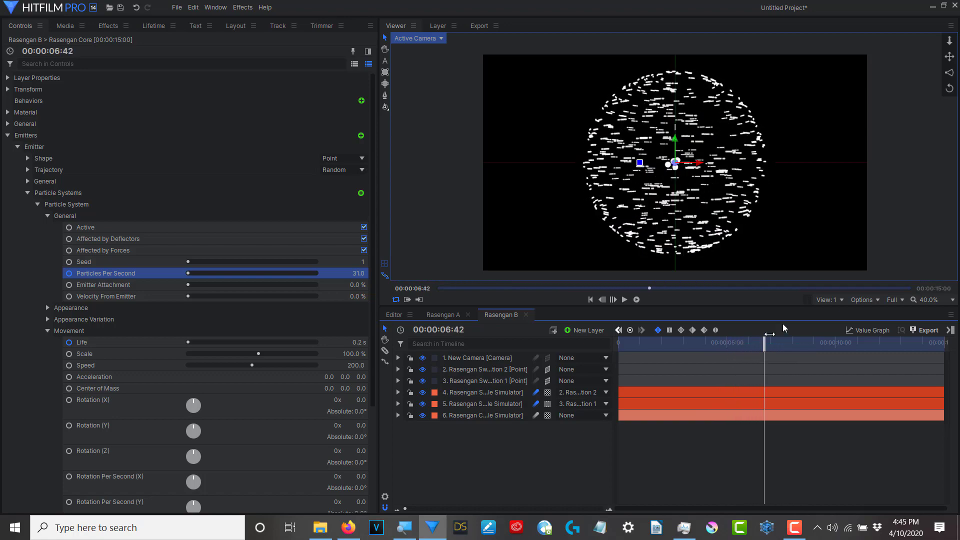
key("period")
key("period")
key("period")
key("period")
key("period")
key("period")
key("period")
key("period")
key("period")
key("period")
key("period")
key("period")
key("period")
key("period")
key("period")
key("period")
key("period")
key("period")
key("period")
key("period")
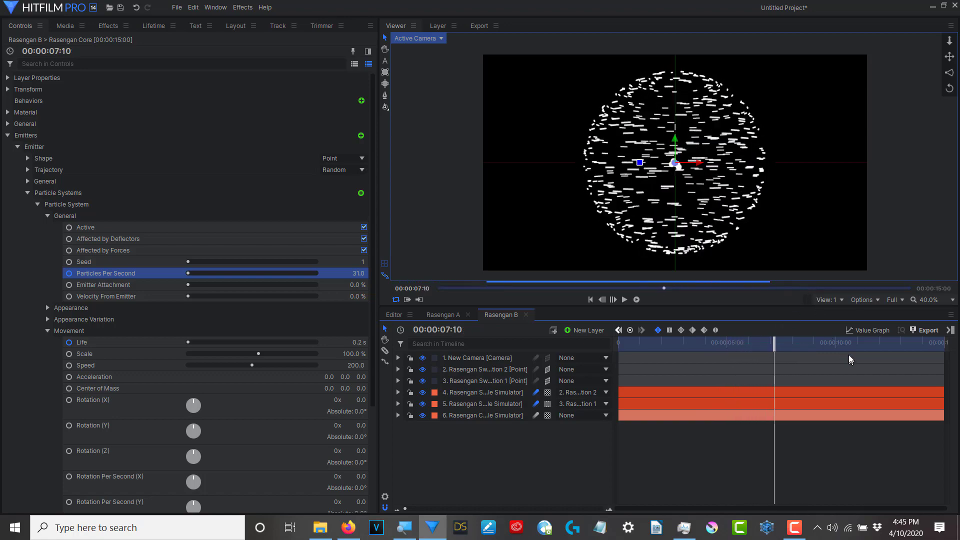
key("period")
key("period")
key("period")
key("period")
key("period")
key("period")
key("period")
key("period")
key("period")
key("period")
key("period")
key("period")
key("period")
key("period")
key("period")
key("period")
key("period")
key("period")
key("period")
key("period")
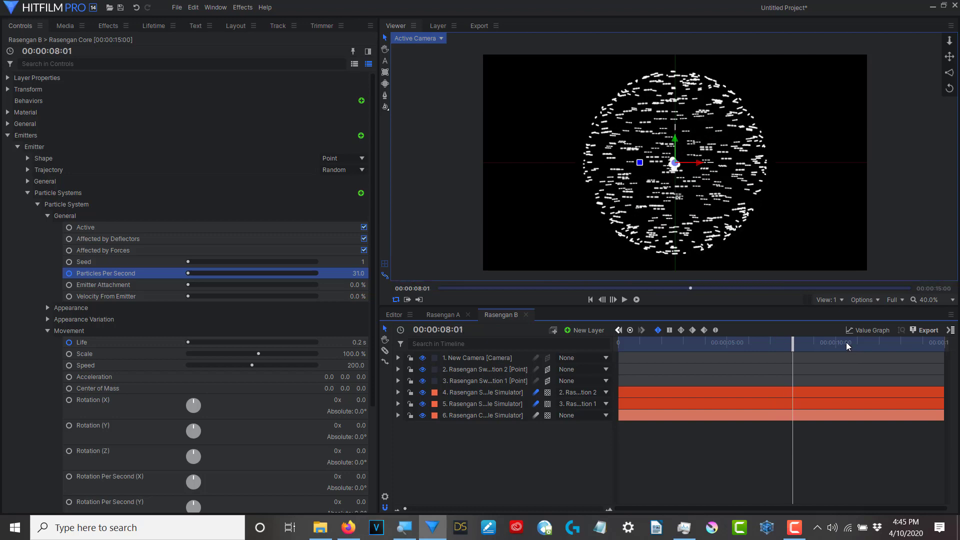
key("comma")
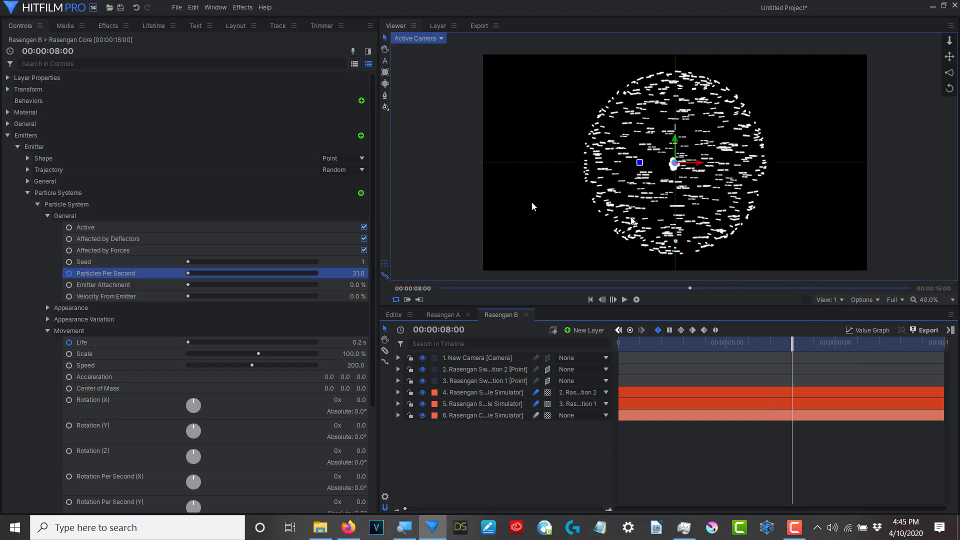
left_click(360, 272)
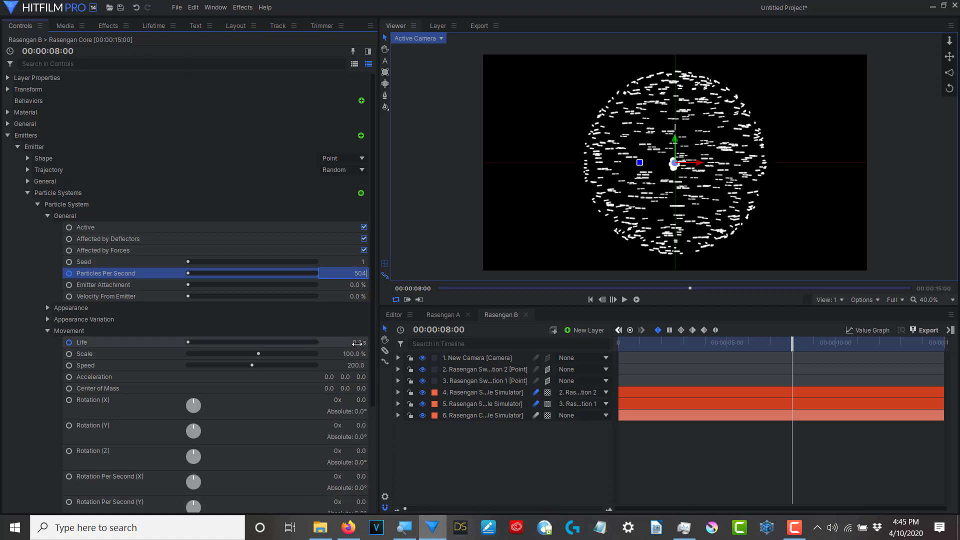
left_click(357, 342)
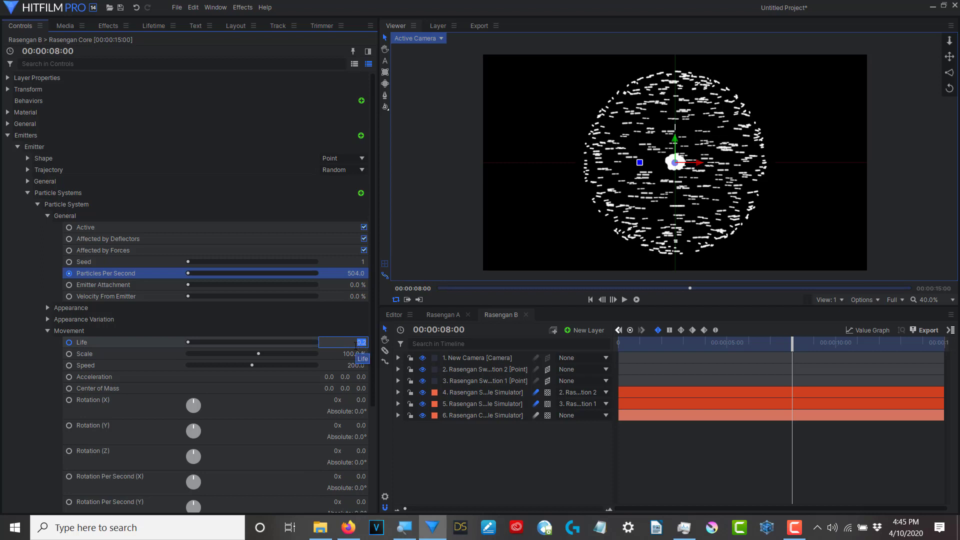
type("1")
key("Return")
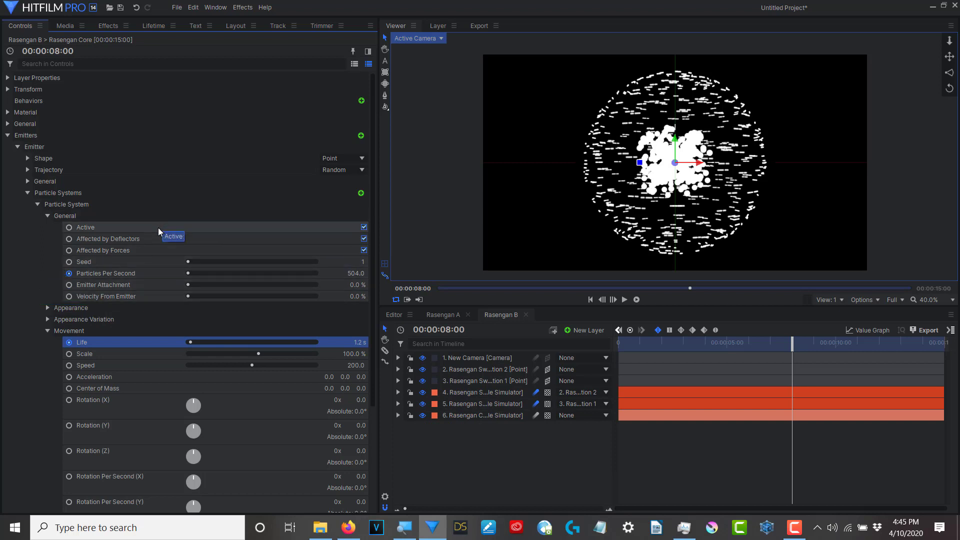
Give the core particles the built-in Aurora Borealis texture and turn on Align to Motion
left_click(47, 308)
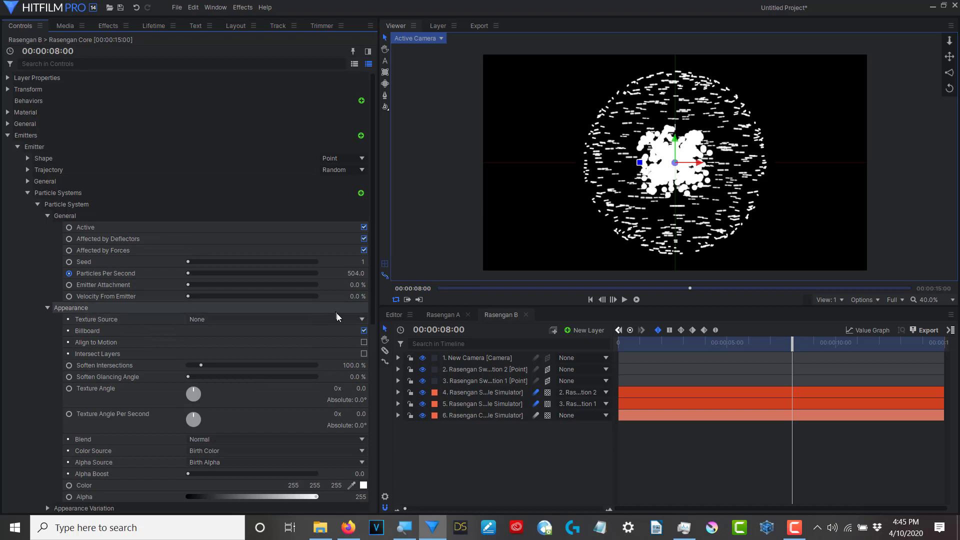
left_click(362, 320)
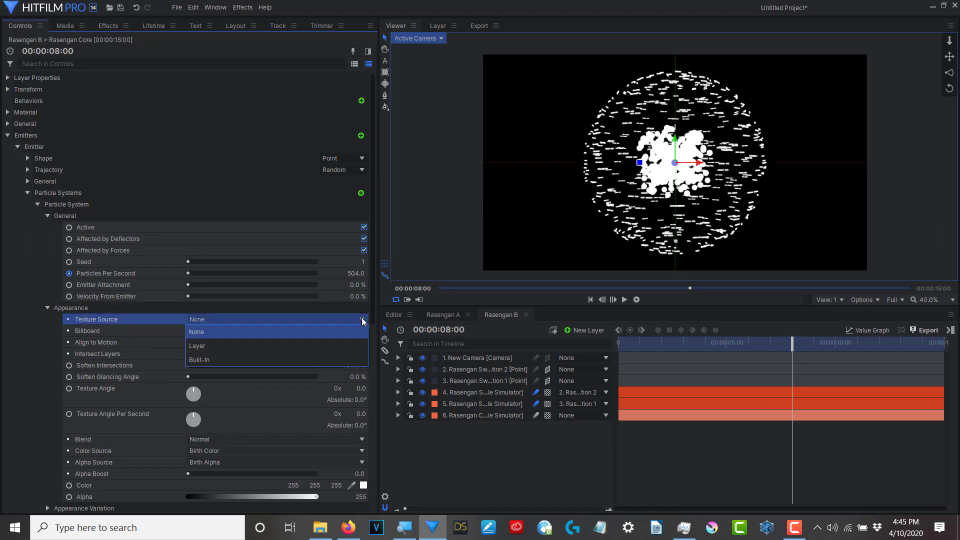
left_click(205, 361)
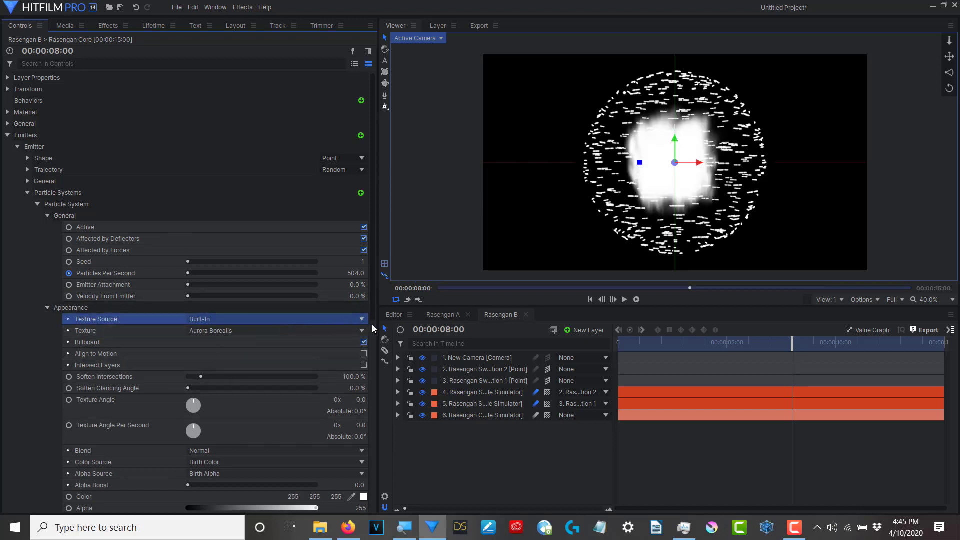
left_click(364, 354)
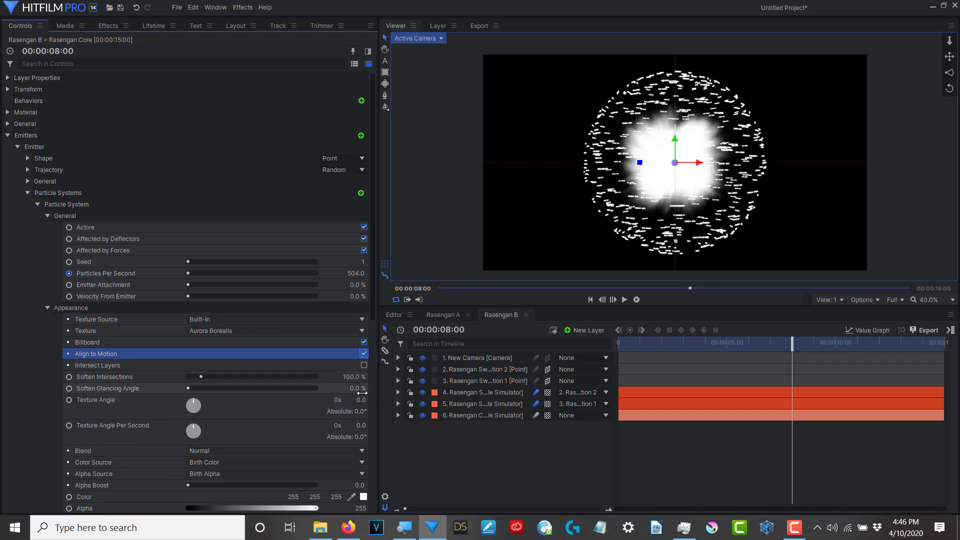
Set the core's Texture Angle to 51°, its Texture Angle Per Second to 68°, and its Blend mode to Add
left_click_drag(360, 400, 391, 428)
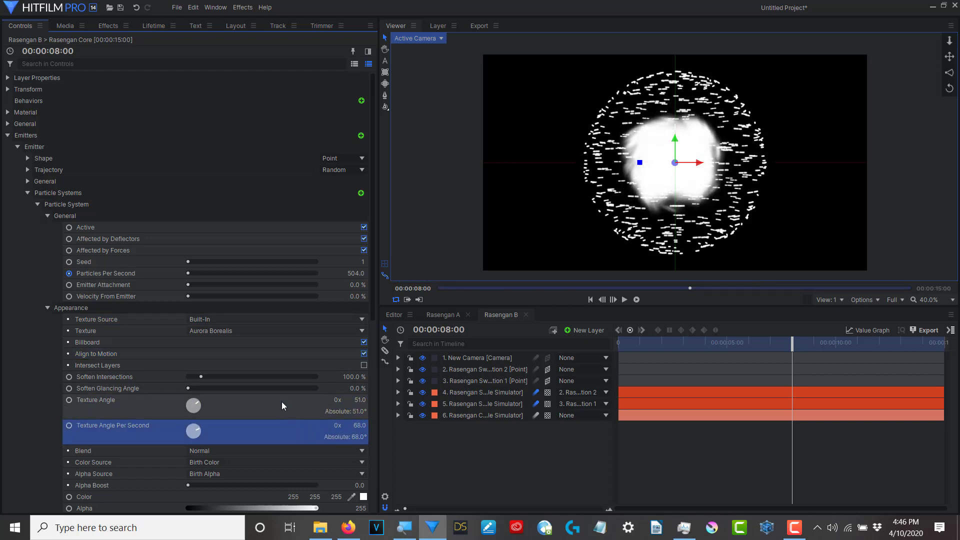
left_click(199, 449)
left_click(196, 480)
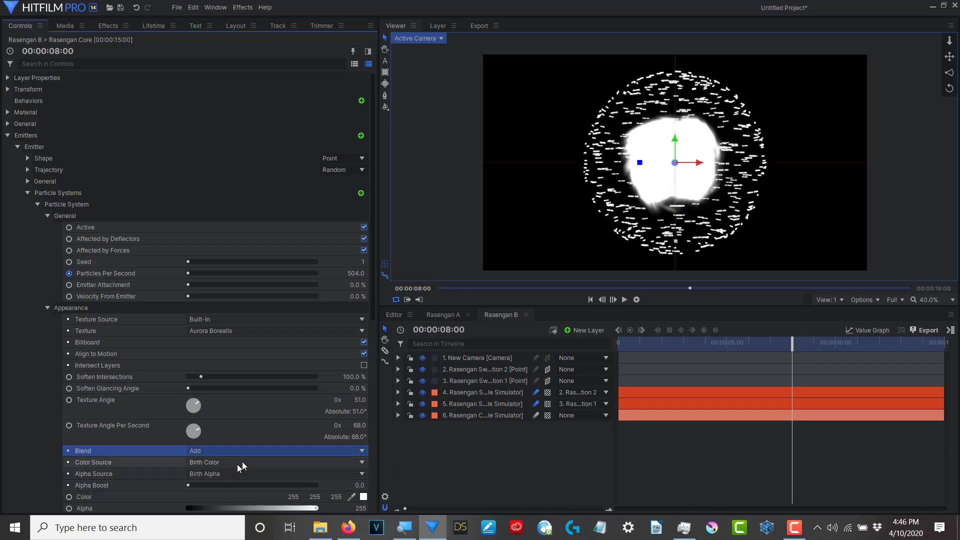
Color the core particles pale cyan with RGB 208, 255, 255
scroll(293, 457, "down", 3)
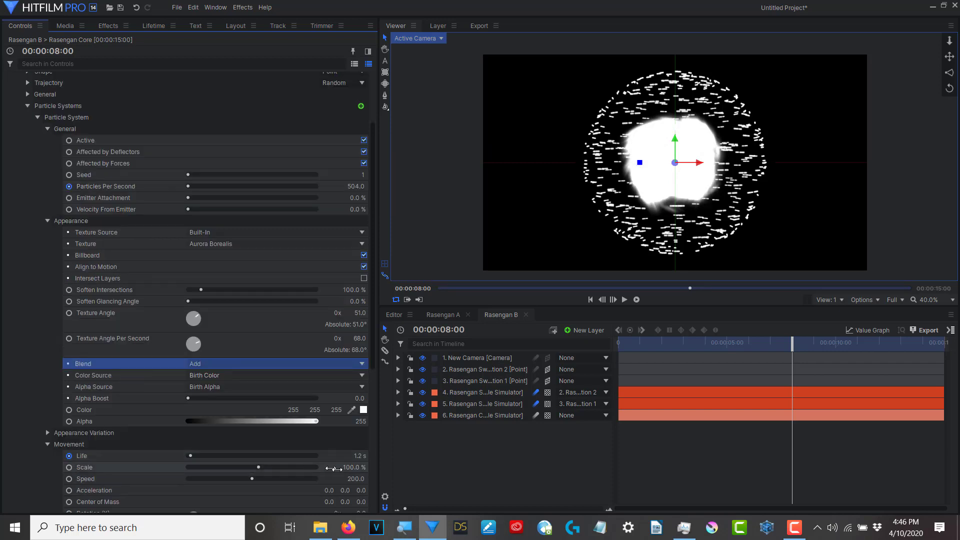
left_click(364, 411)
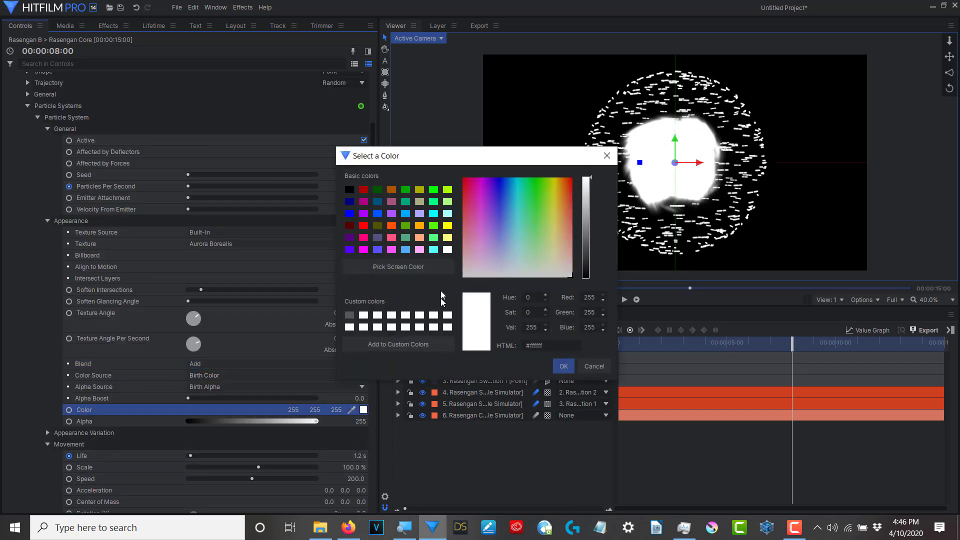
left_click(433, 250)
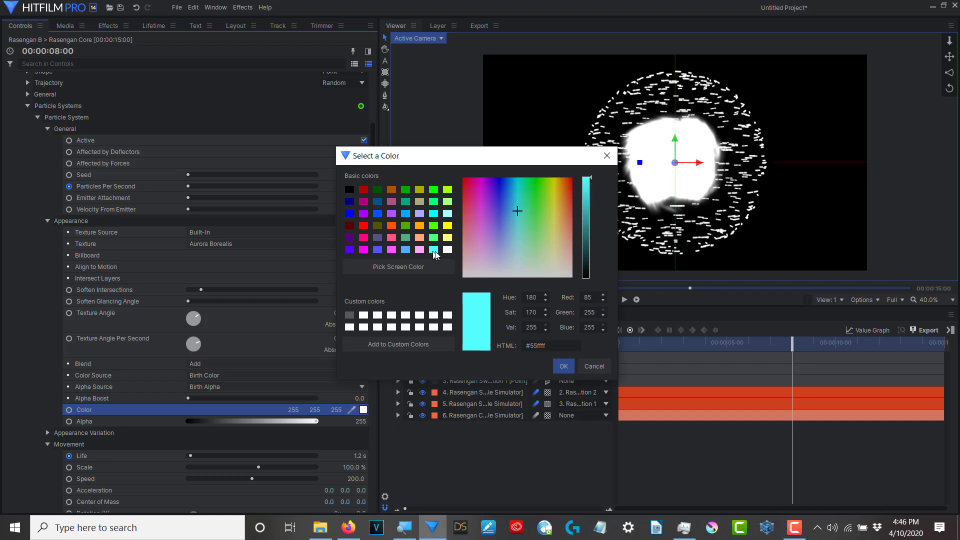
left_click(517, 251)
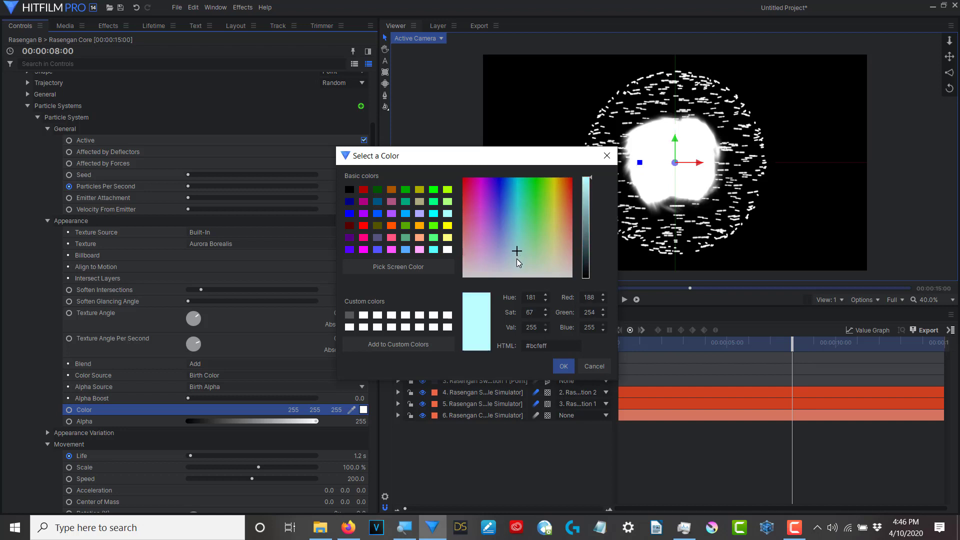
left_click(517, 259)
left_click(569, 370)
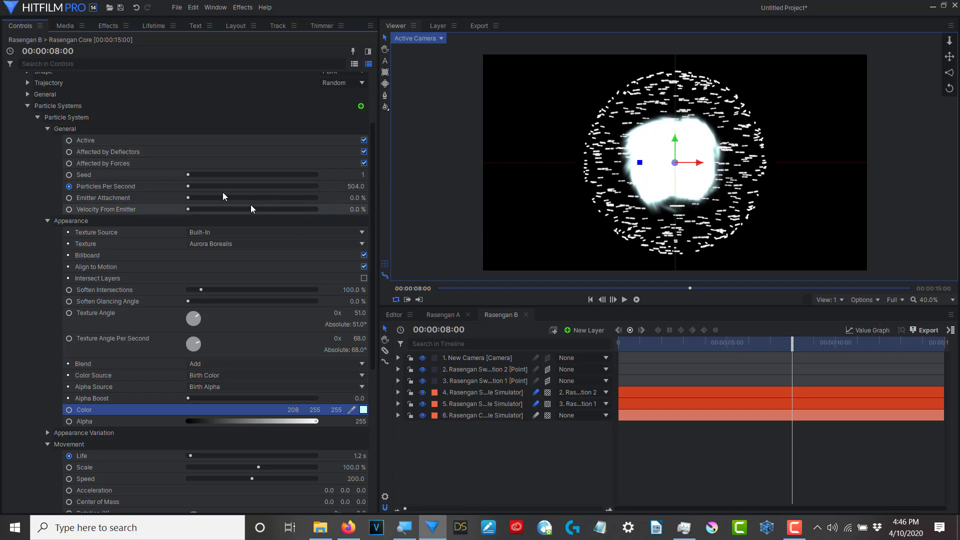
Give the core's particle system a lifetime Alpha Gradient with the white stop at 67% life and the black stop at 86%
left_click(75, 119)
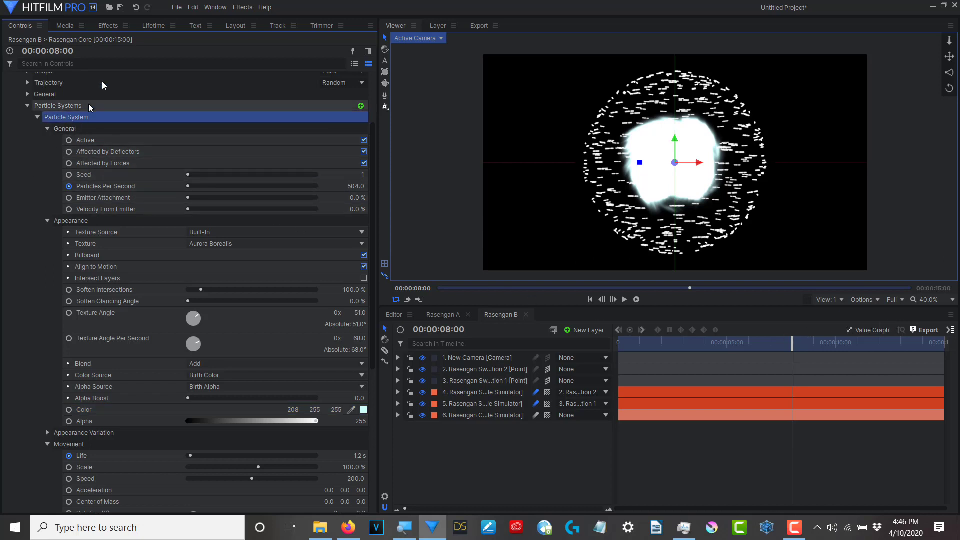
left_click(153, 24)
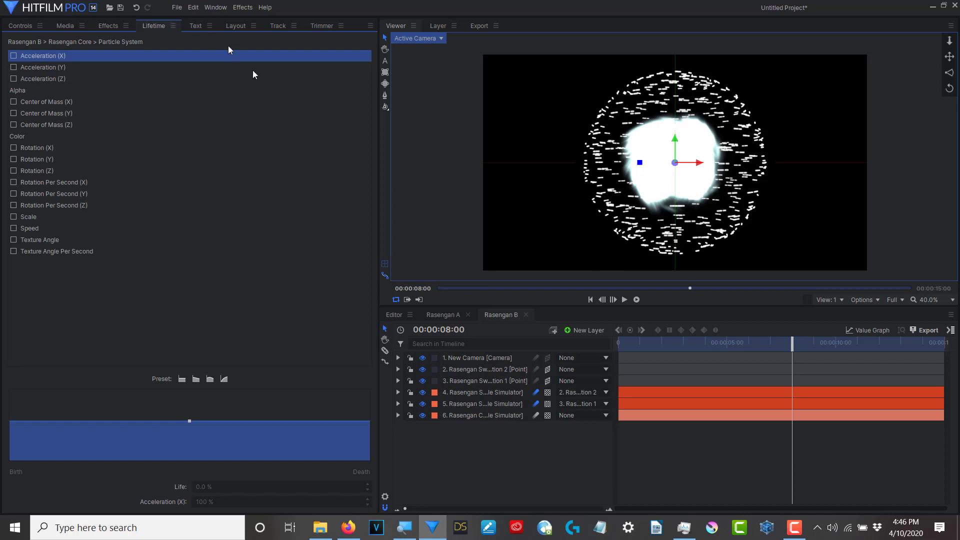
left_click(19, 91)
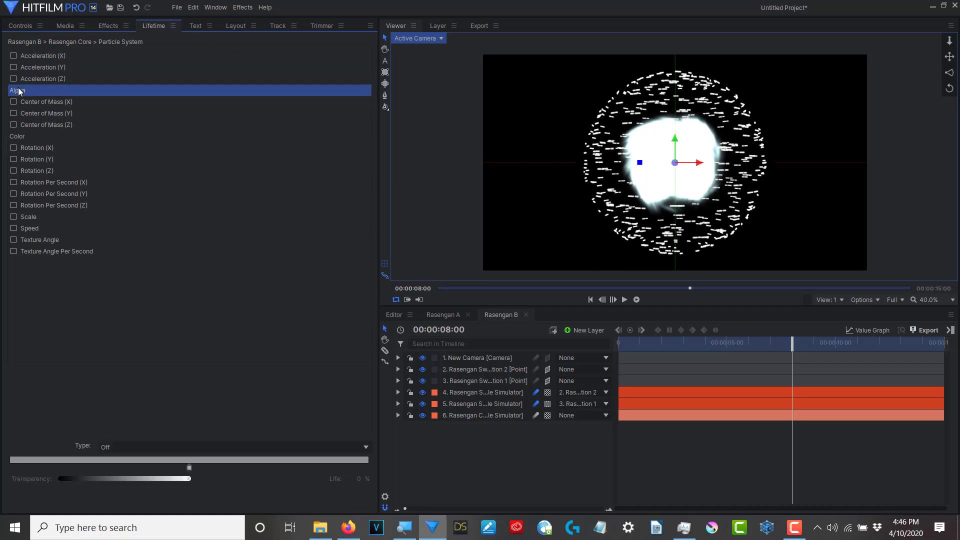
left_click(366, 467)
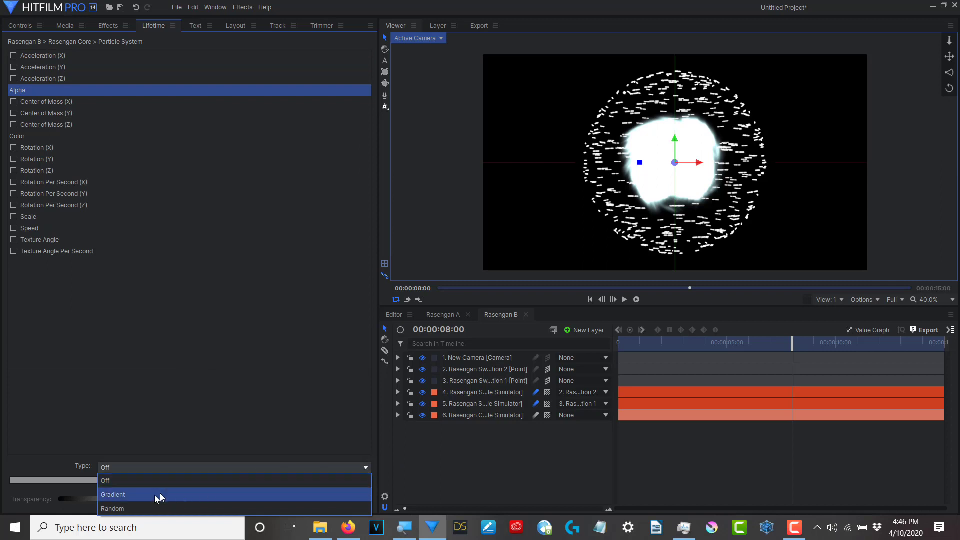
left_click(130, 495)
left_click_drag(336, 466, 323, 465)
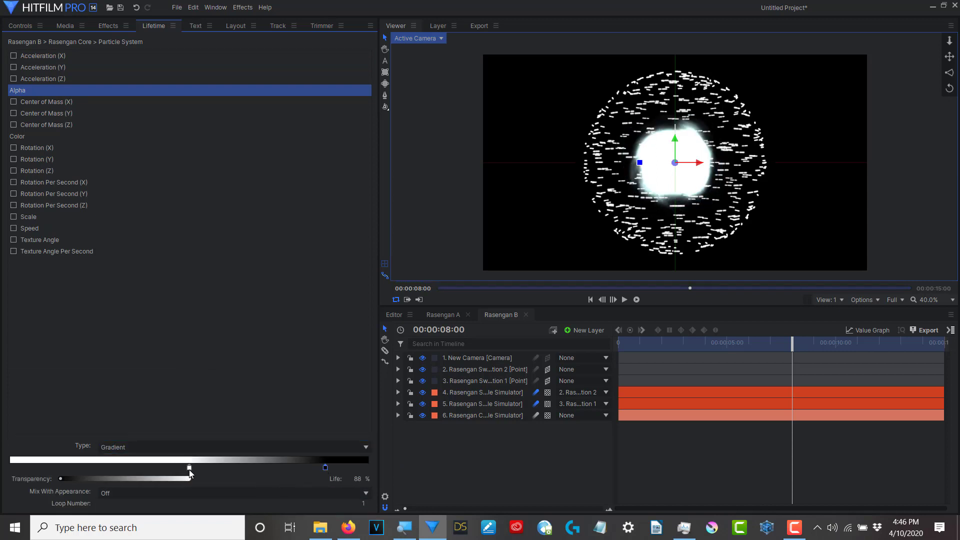
left_click_drag(193, 469, 254, 468)
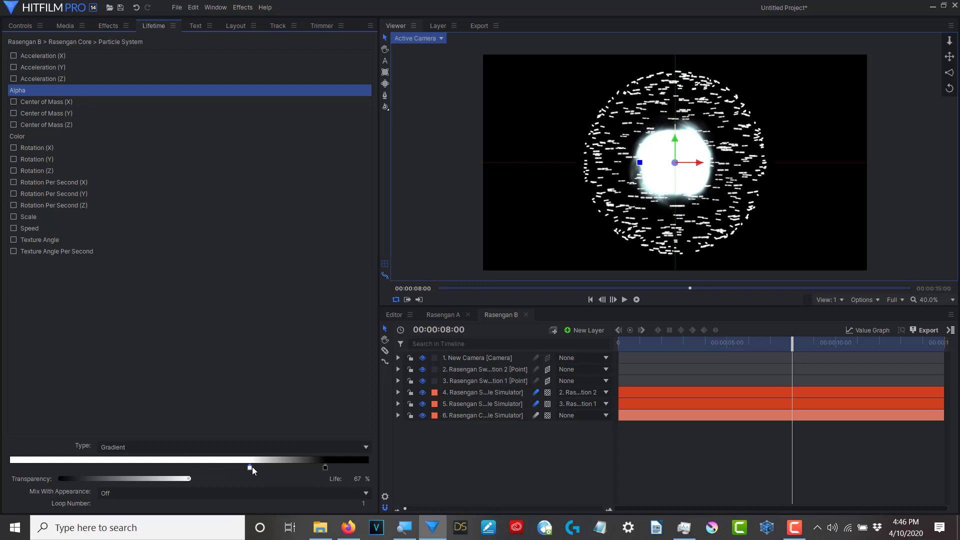
left_click_drag(326, 468, 319, 467)
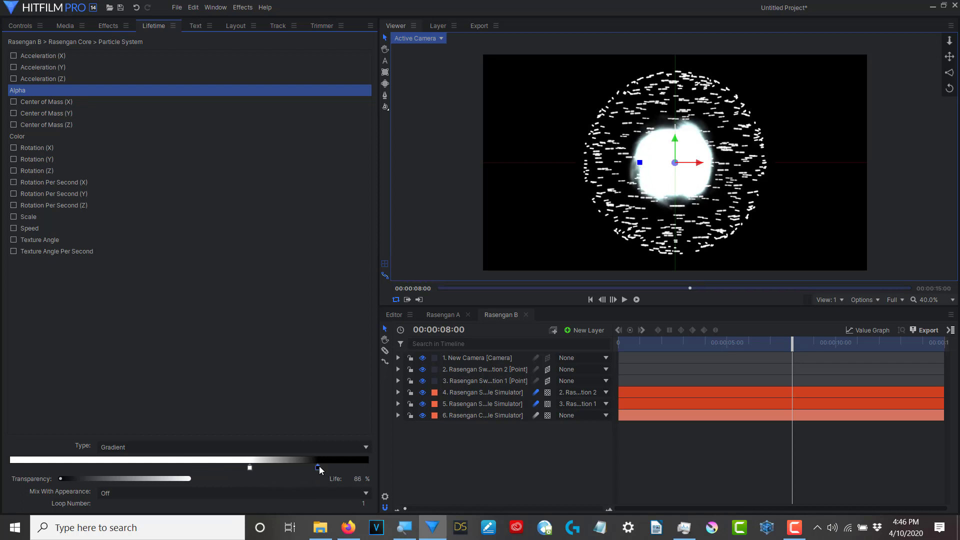
Shape the core's lifetime Scale curve with points at 100% scale at 70.2% life and 20% scale at 99.0% life
left_click(43, 217)
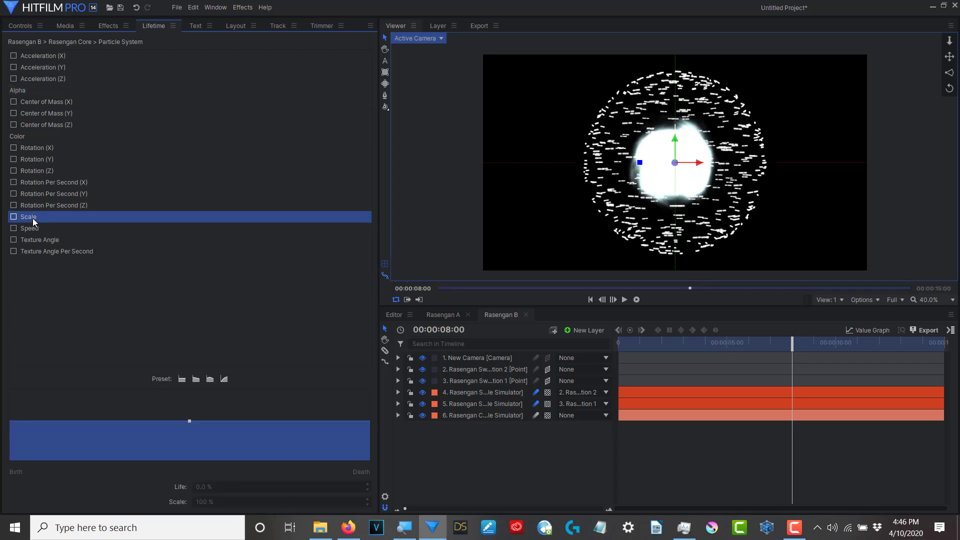
left_click(349, 422)
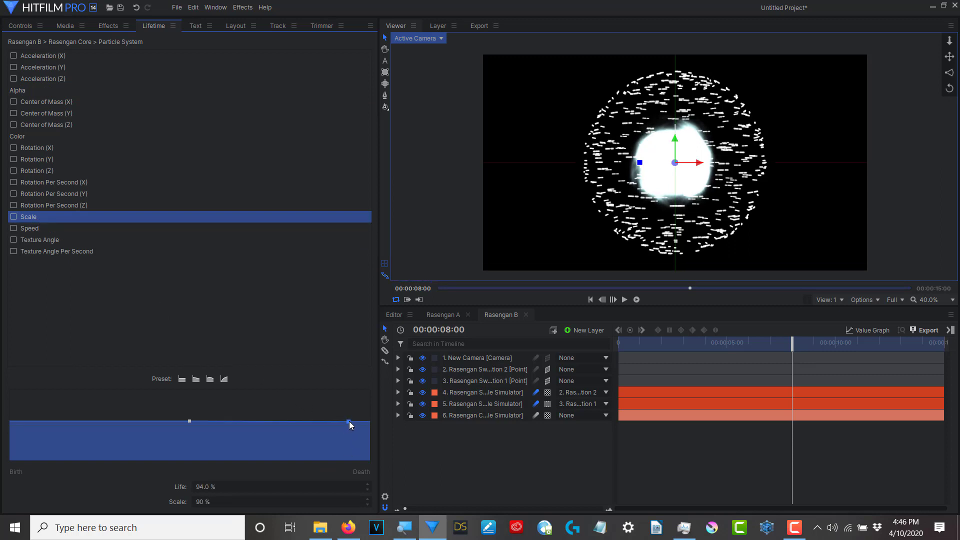
left_click(262, 422)
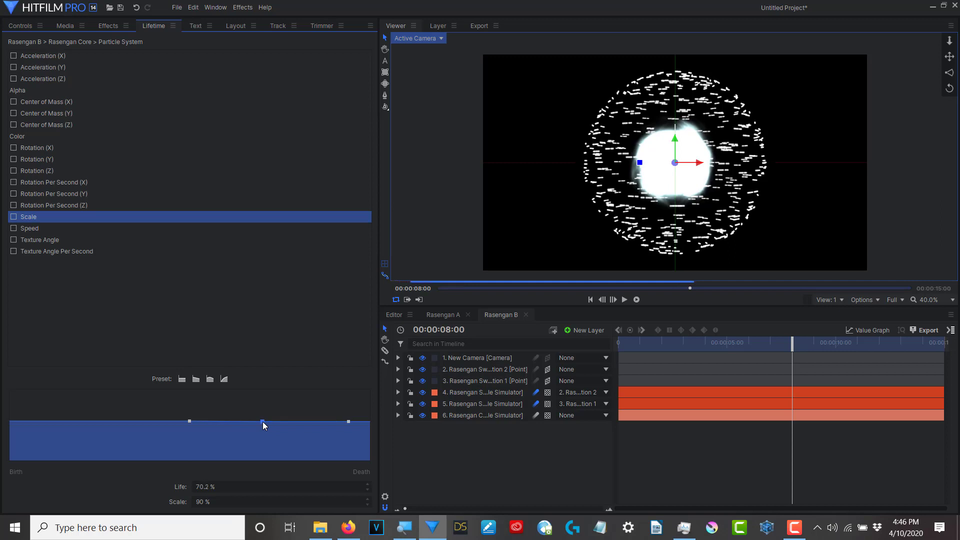
left_click(203, 502)
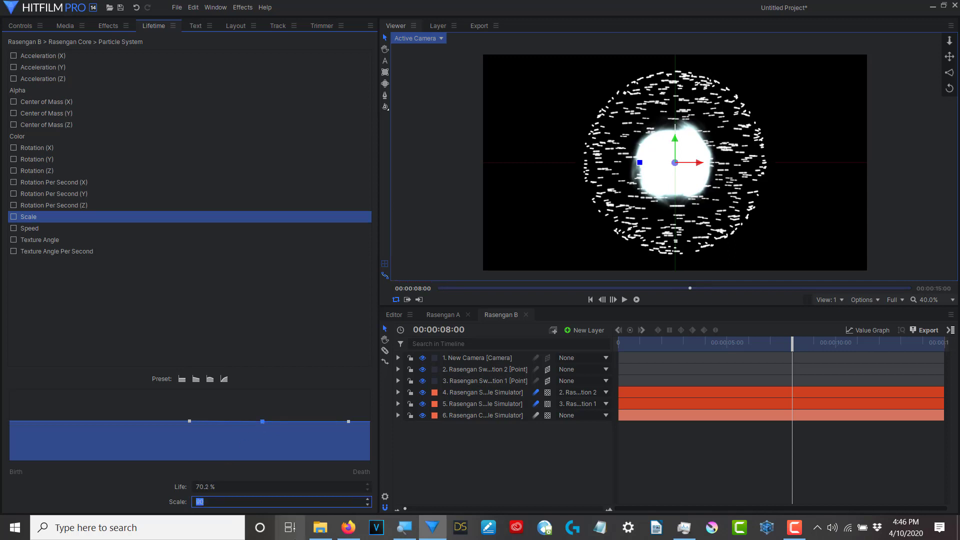
type("100")
key("Return")
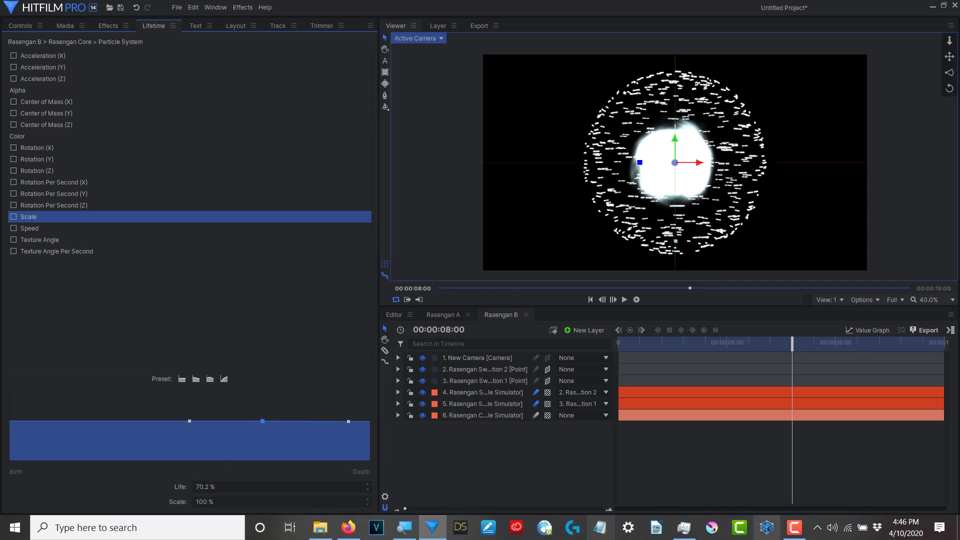
left_click_drag(348, 422, 367, 424)
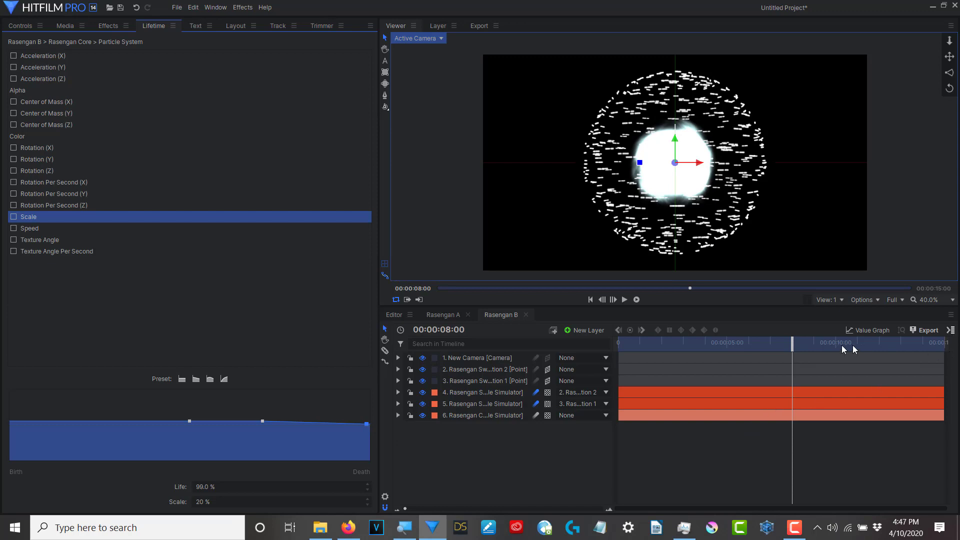
Play the Rasengan B composite from the start to examine how the core grows
left_click_drag(793, 343, 611, 299)
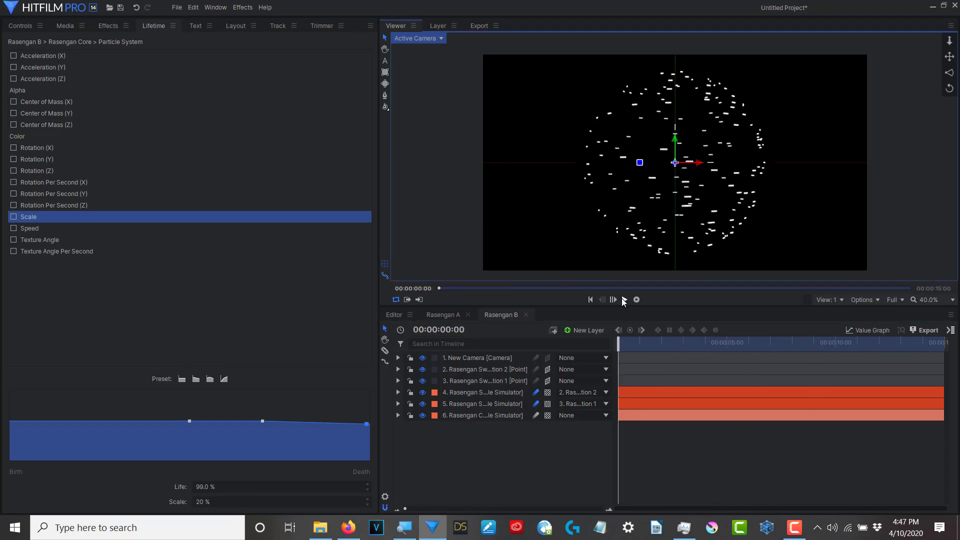
left_click(625, 299)
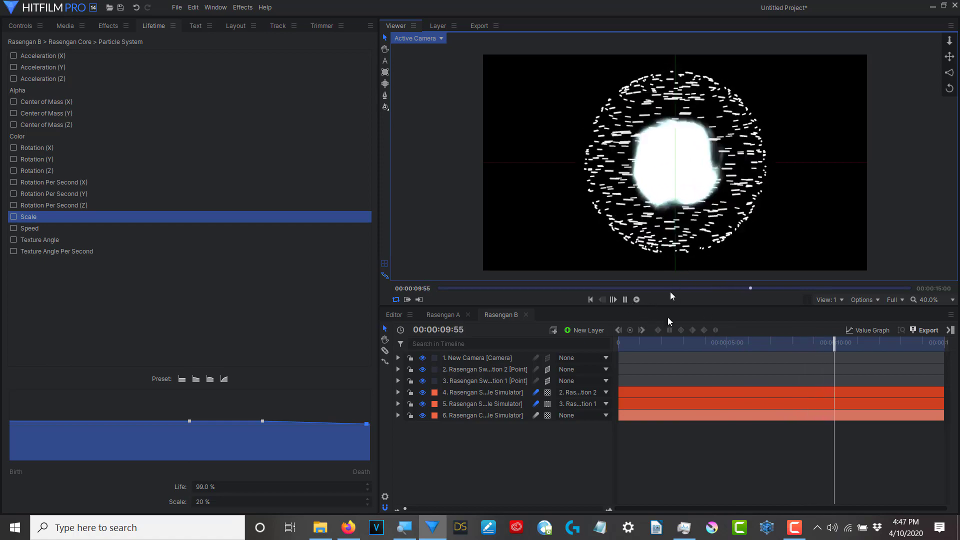
left_click(625, 299)
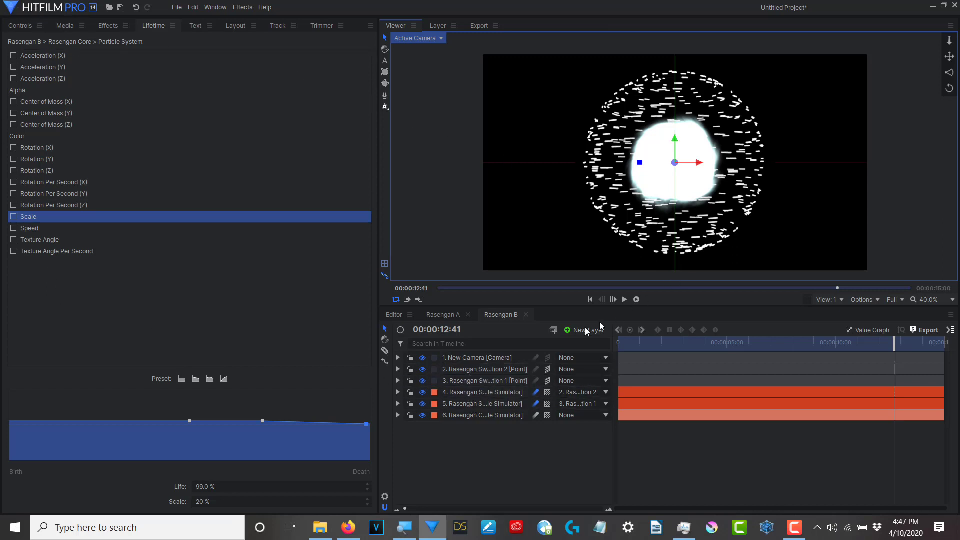
Add a white 1920 × 1080 plane layer named Rasengan Background to the Rasengan B composite and view the project media
left_click(567, 332)
left_click(568, 332)
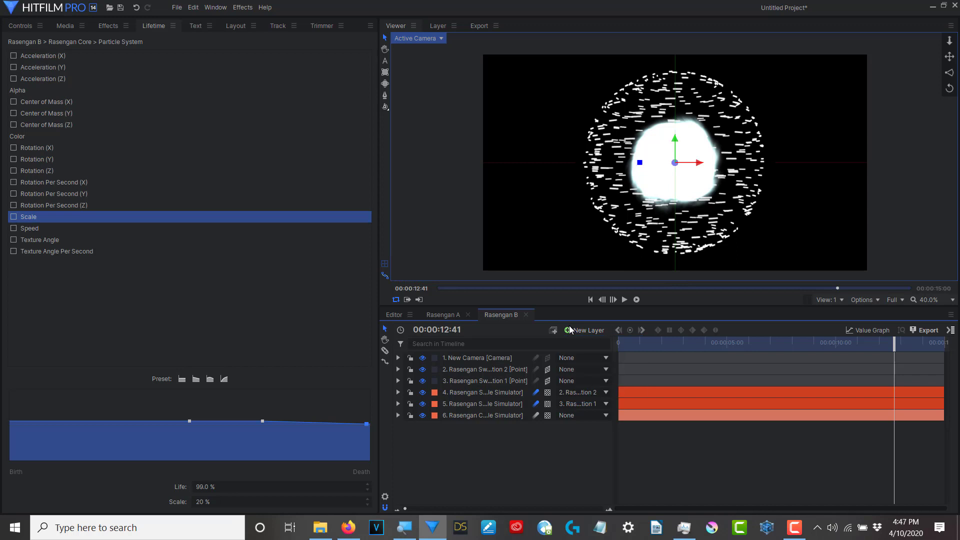
left_click(569, 334)
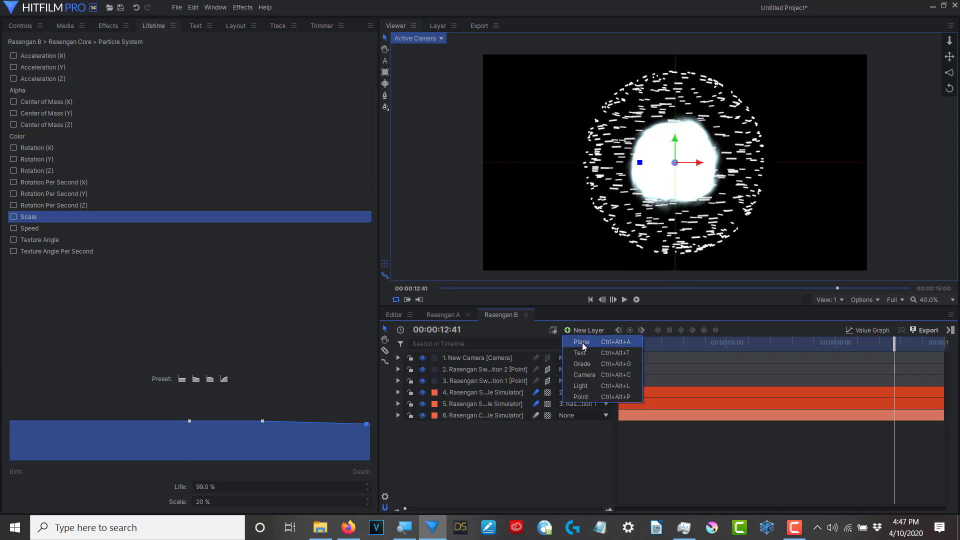
left_click(582, 343)
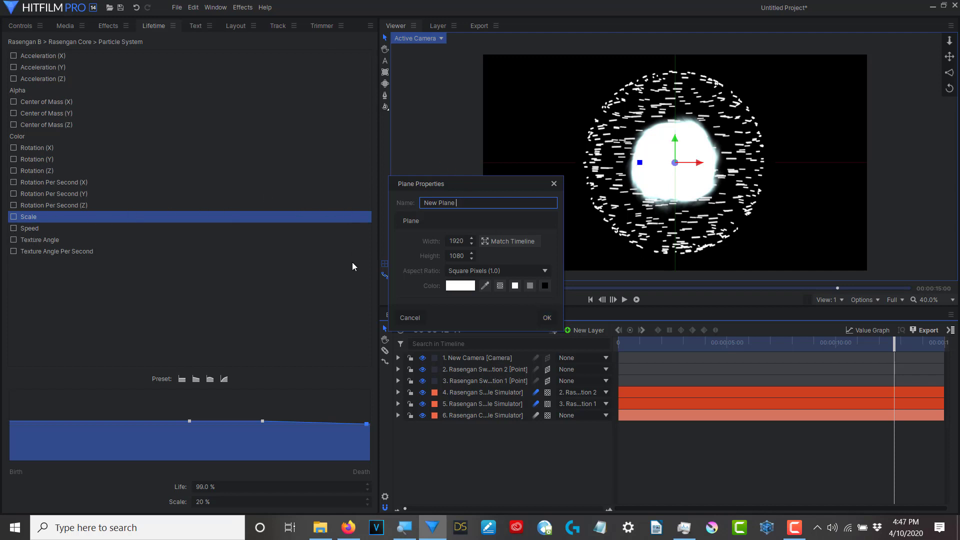
key("BackSpace")
key("BackSpace")
key("BackSpace")
key("BackSpace")
key("BackSpace")
key("BackSpace")
key("BackSpace")
key("BackSpace")
key("BackSpace")
key("BackSpace")
key("BackSpace")
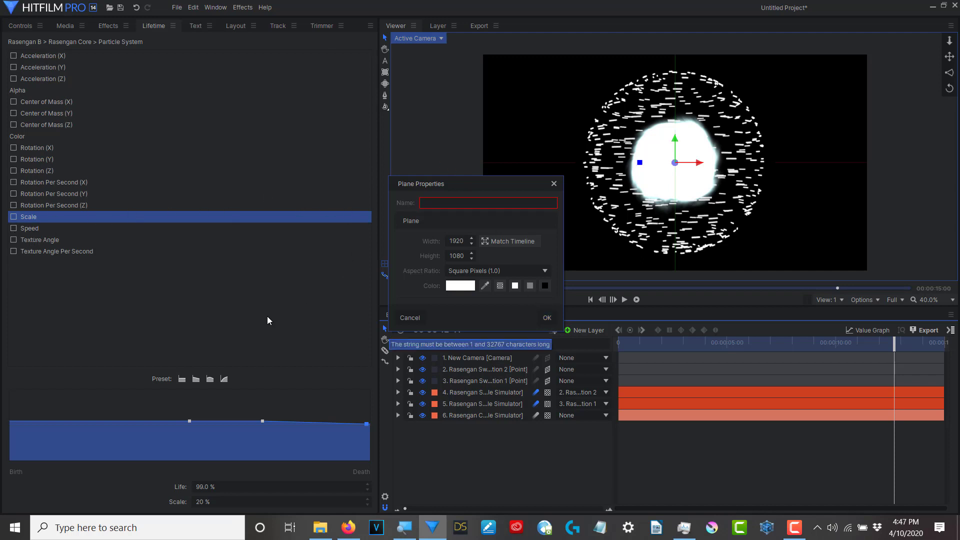
type("Rasengan Backgr")
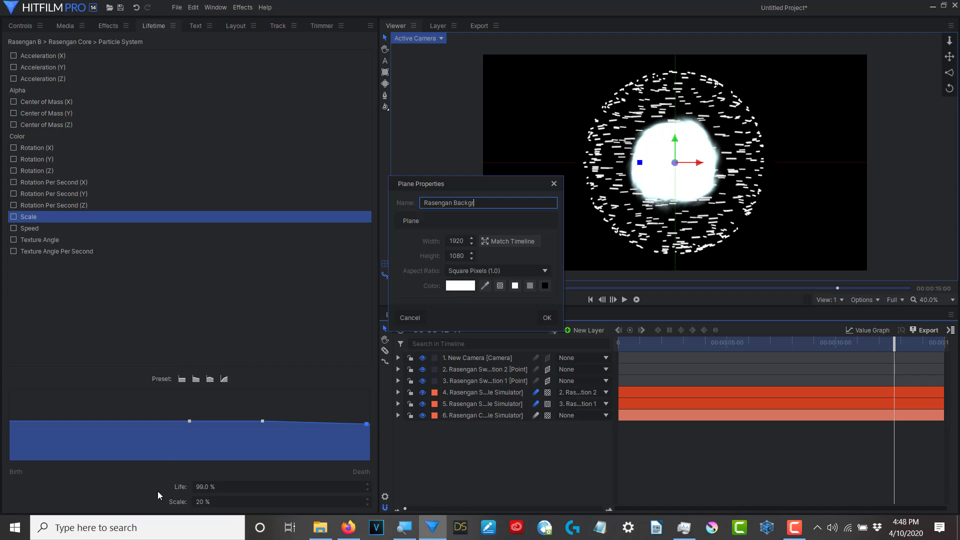
type("d")
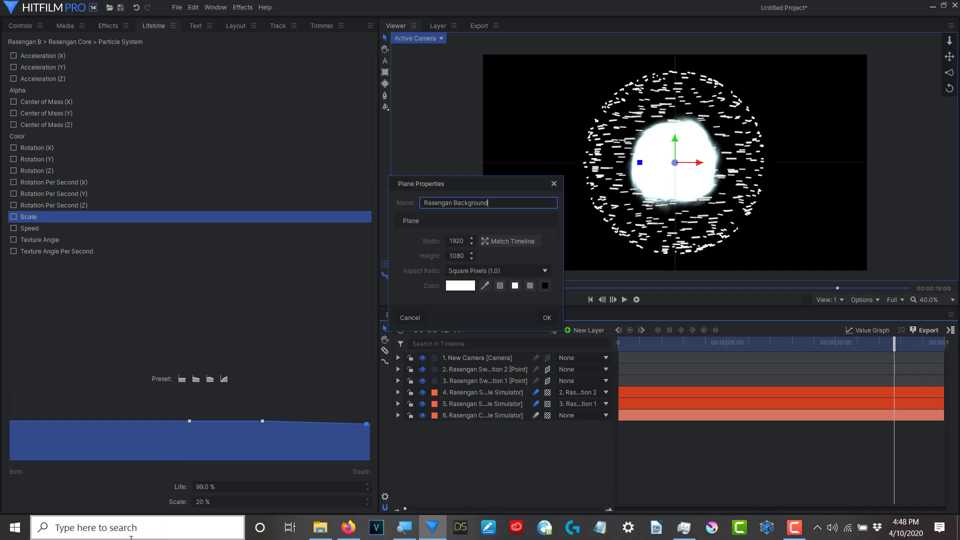
key("Return")
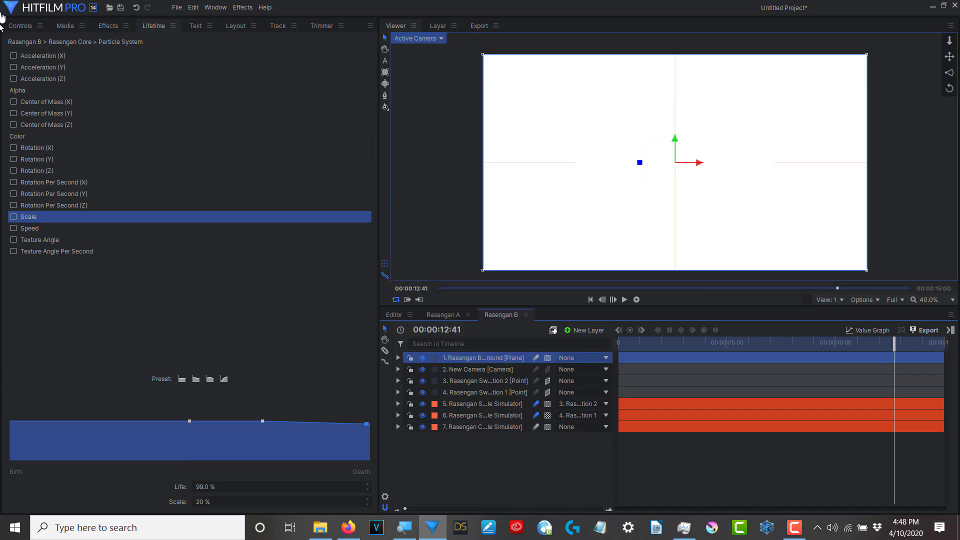
left_click(69, 26)
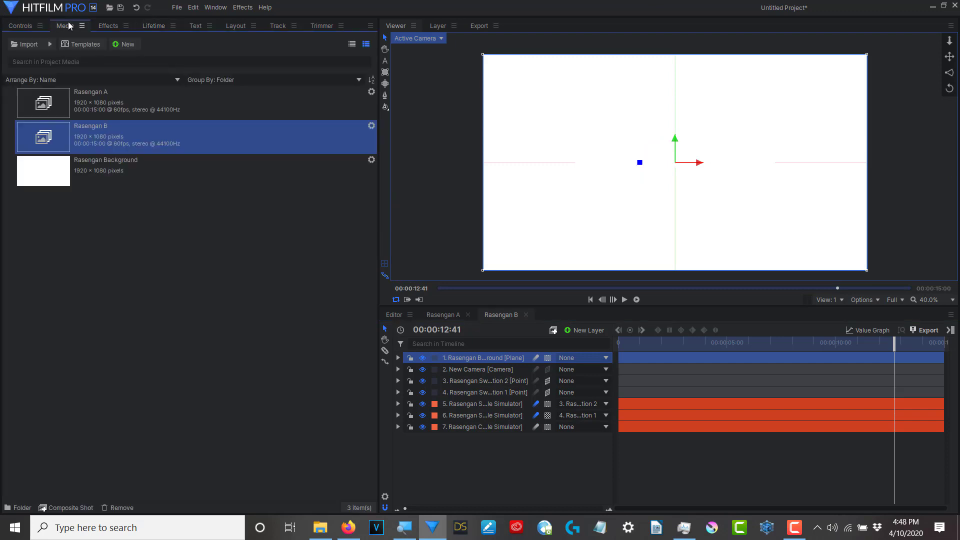
Apply the Radial Gradient effect to the Rasengan Background plane
left_click(26, 25)
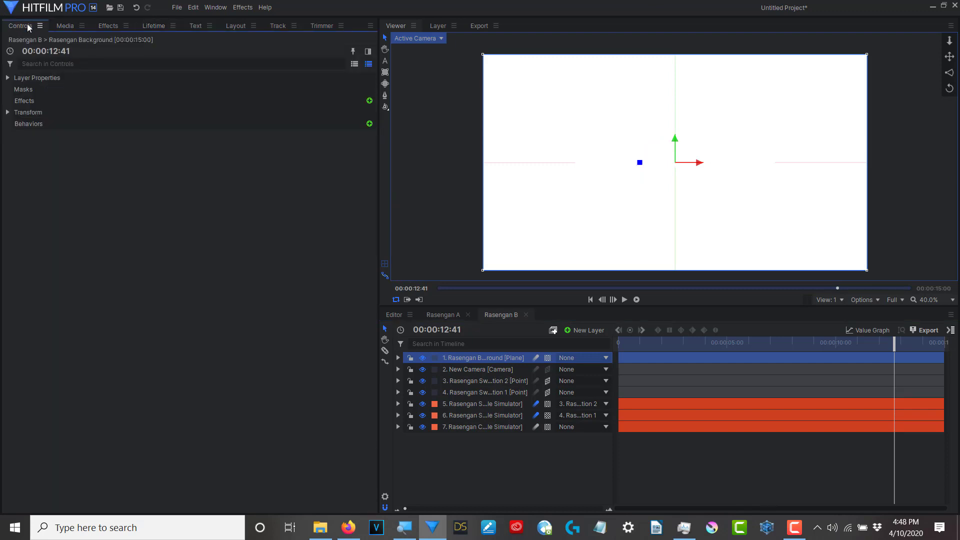
left_click(106, 24)
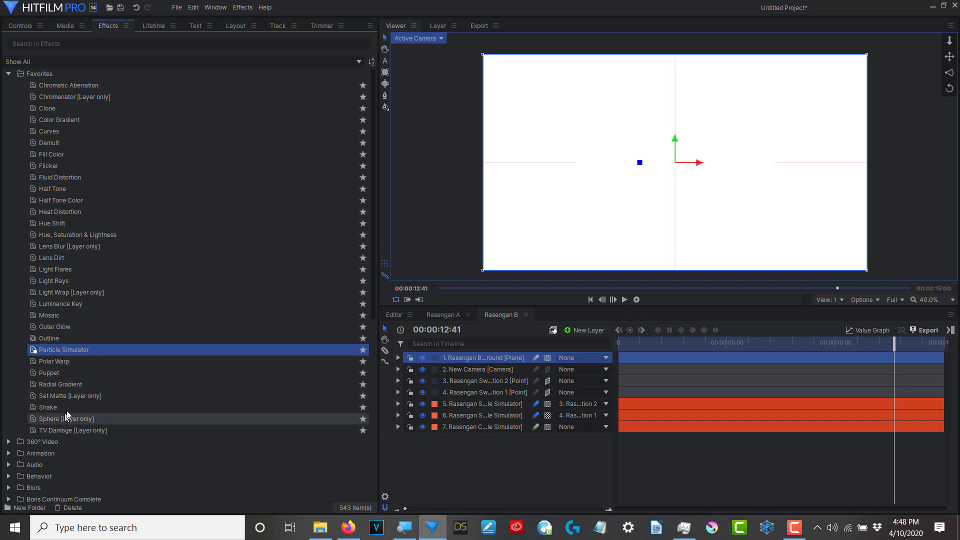
left_click_drag(74, 387, 478, 359)
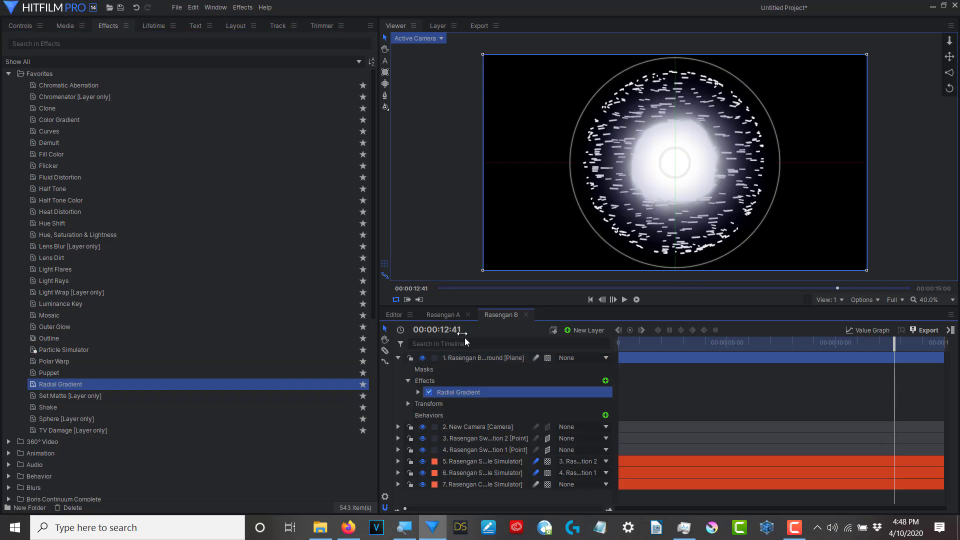
Expand the Radial Gradient's inner and outer radius settings and raise the outer radius opacity to 1.00
left_click(26, 27)
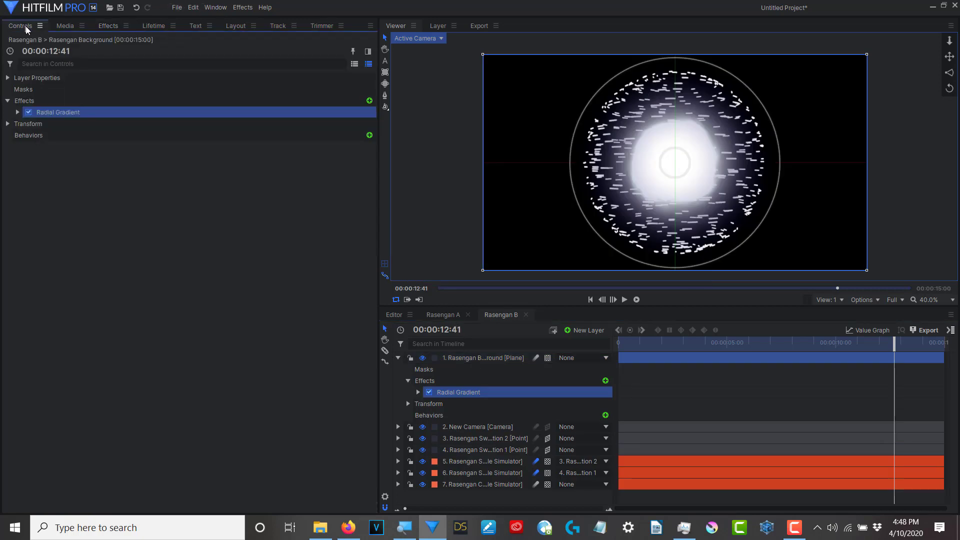
left_click(18, 112)
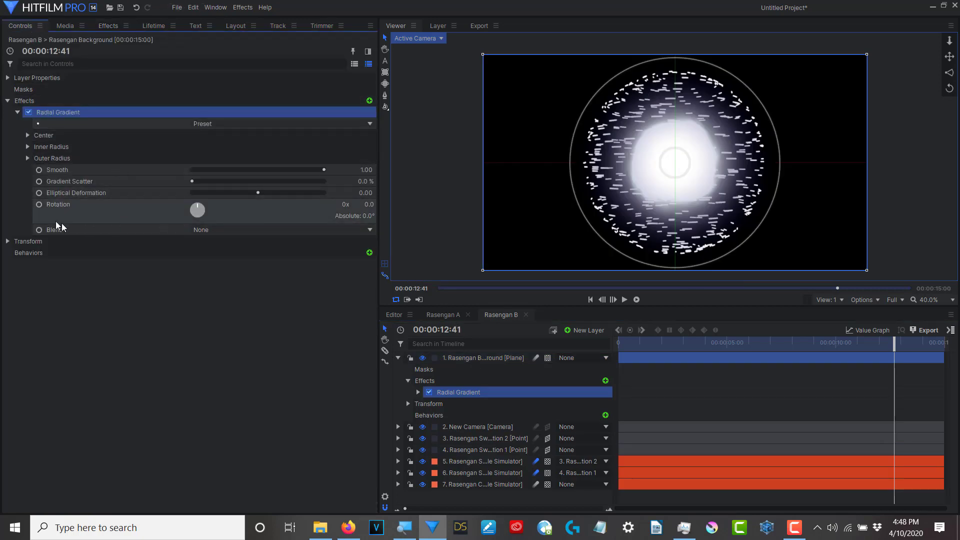
left_click(27, 146)
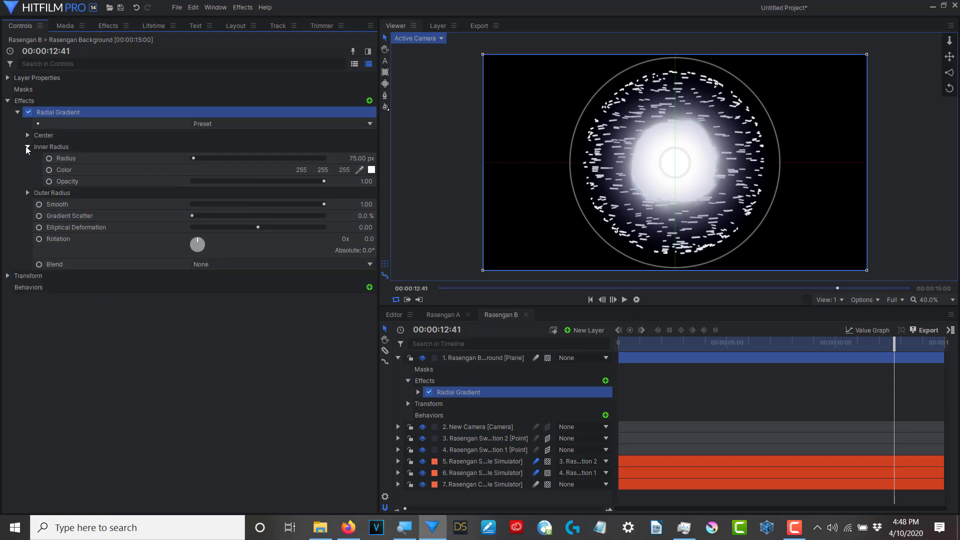
left_click(28, 194)
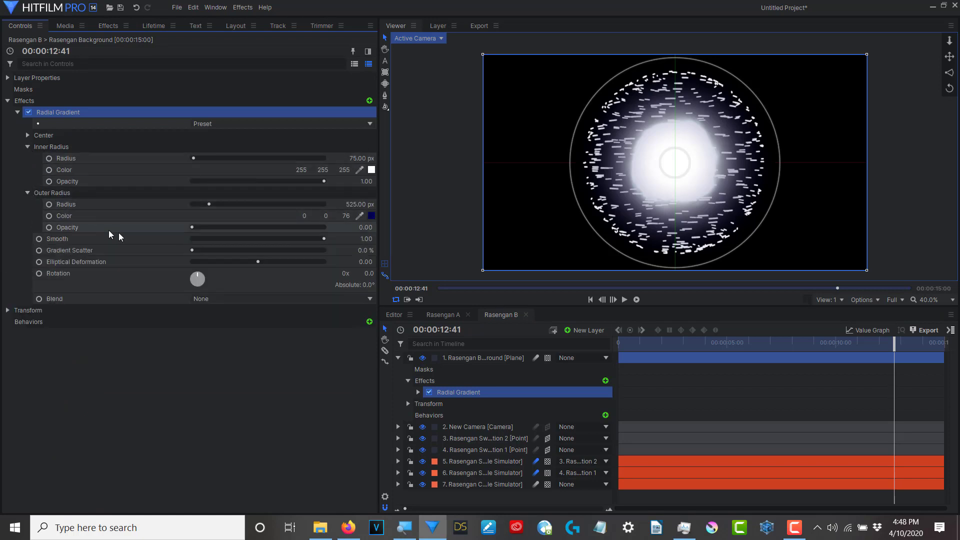
left_click_drag(194, 225, 410, 248)
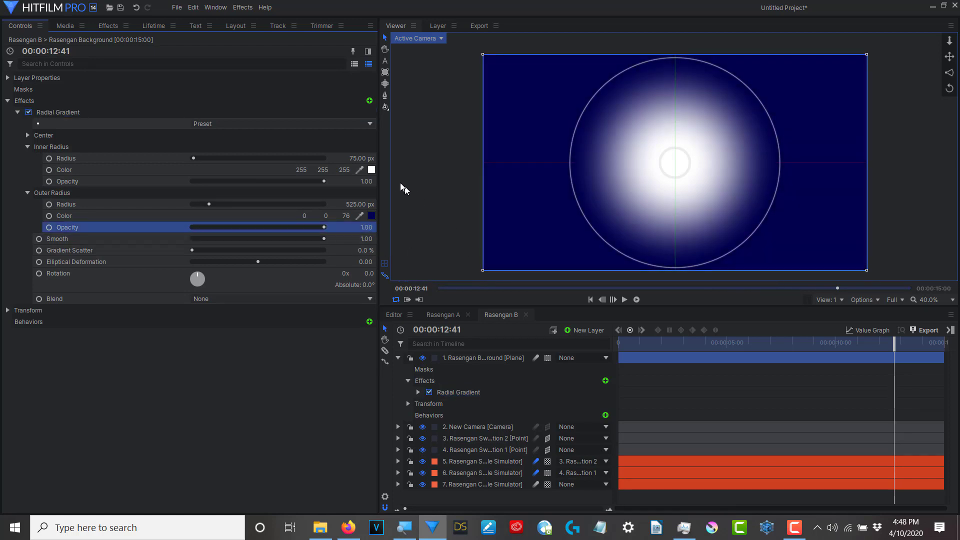
Set the gradient's inner colour to cyan (RGB 85, 255, 255) and its outer colour to violet-blue #5555ff
left_click(372, 170)
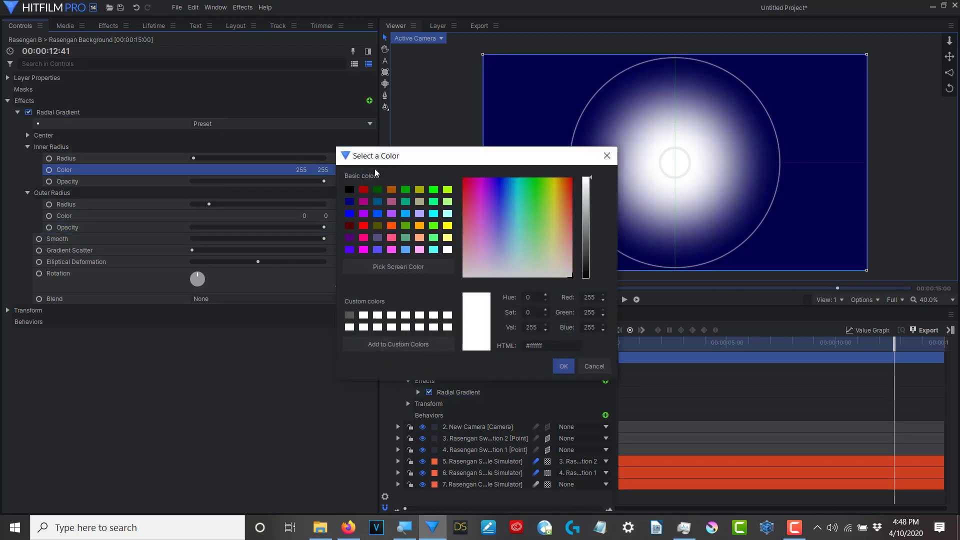
left_click(433, 253)
left_click(561, 366)
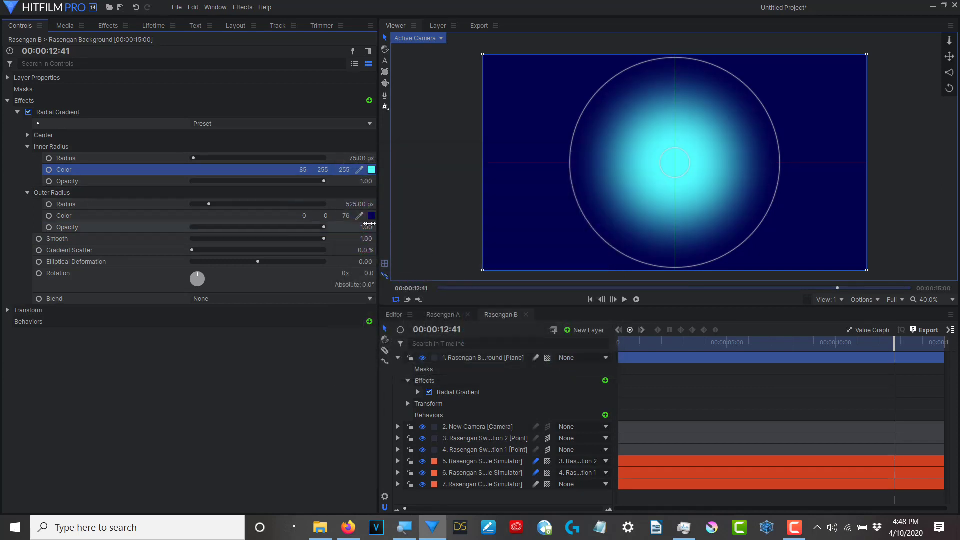
left_click(371, 215)
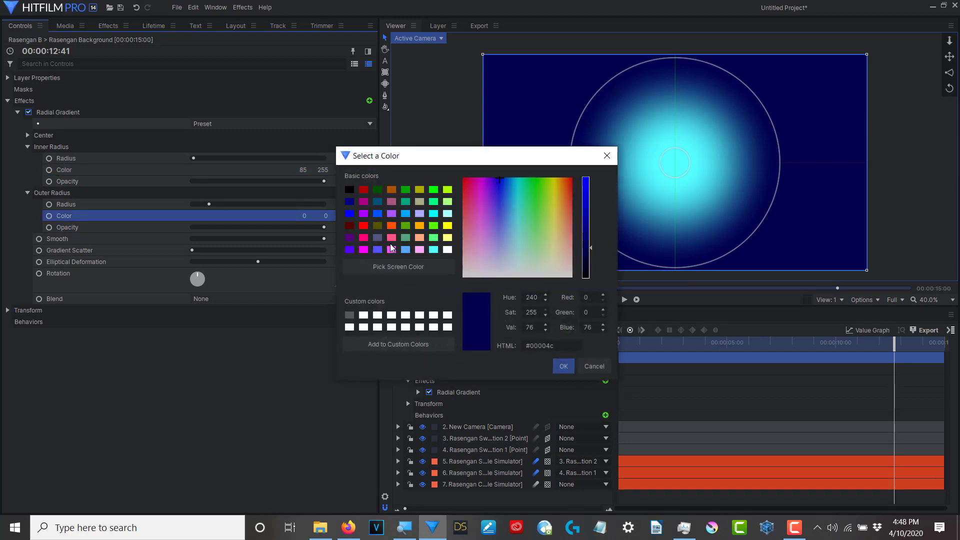
left_click(378, 250)
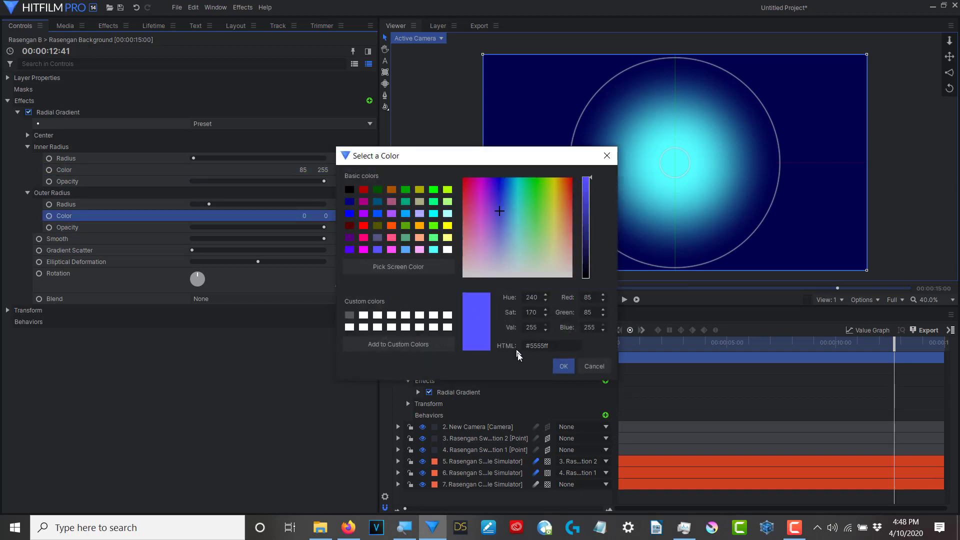
left_click(564, 367)
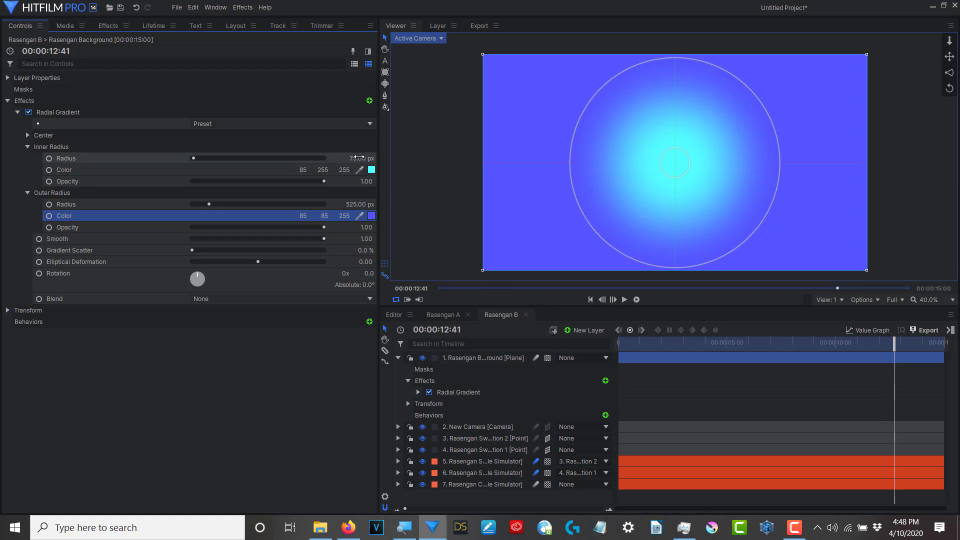
Set the gradient's inner radius to 0 px and its outer radius to 501 px
left_click_drag(359, 158, 330, 158)
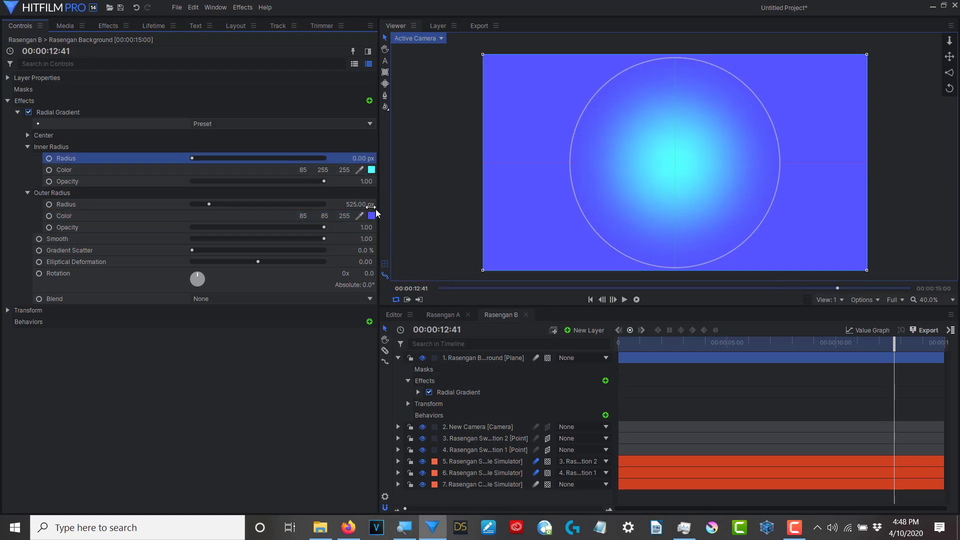
mouse_move(371, 206)
left_mouse_down()
mouse_move(360, 205)
mouse_move(391, 205)
mouse_move(362, 205)
left_mouse_up()
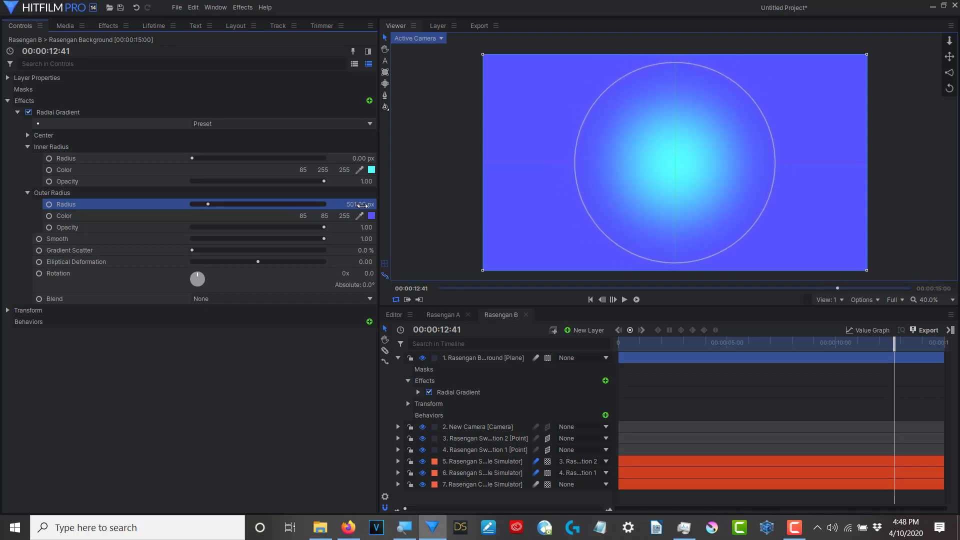
Place the Rasengan Background plane below all other layers in Rasengan B and move the playhead to 00:00:03:04
left_click(461, 359)
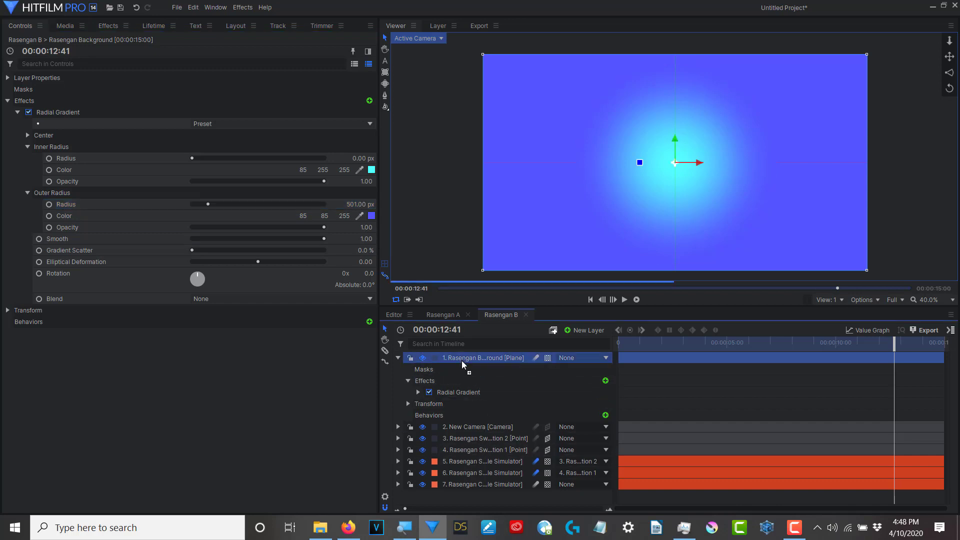
left_click_drag(461, 360, 475, 493)
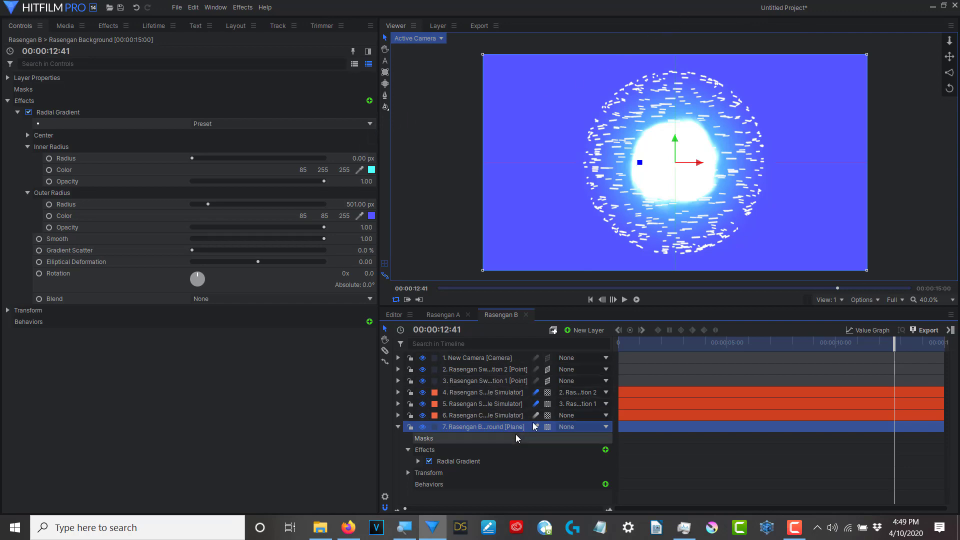
left_click_drag(898, 343, 686, 336)
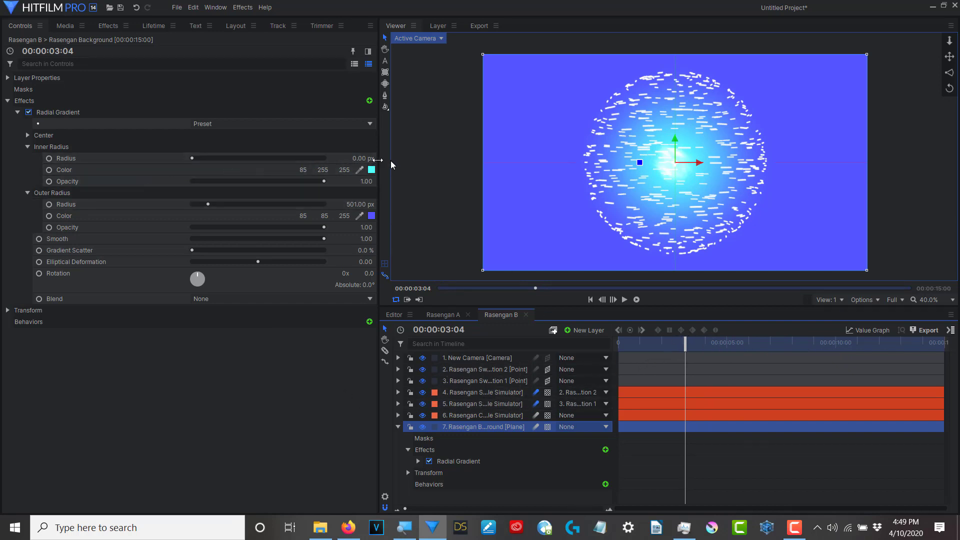
Enlarge the gradient's inner radius to 151 px and lighten its inner colour to #7cf9ff
mouse_move(367, 159)
left_mouse_down()
mouse_move(438, 159)
mouse_move(375, 173)
left_mouse_up()
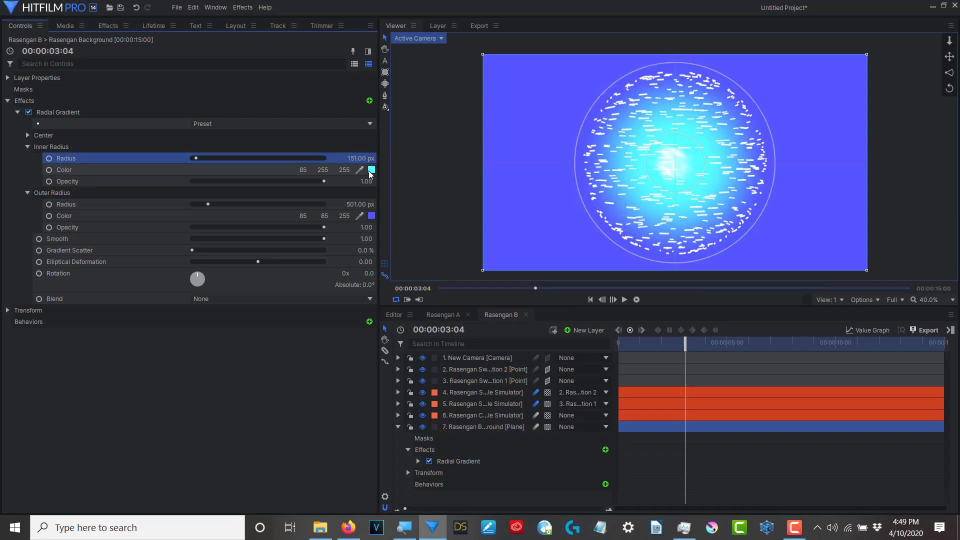
left_click(371, 170)
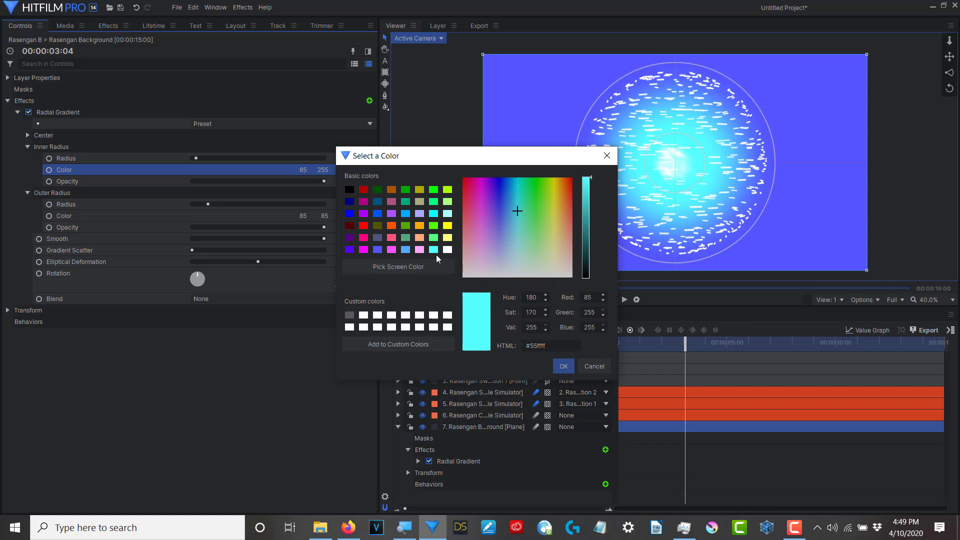
left_click(517, 227)
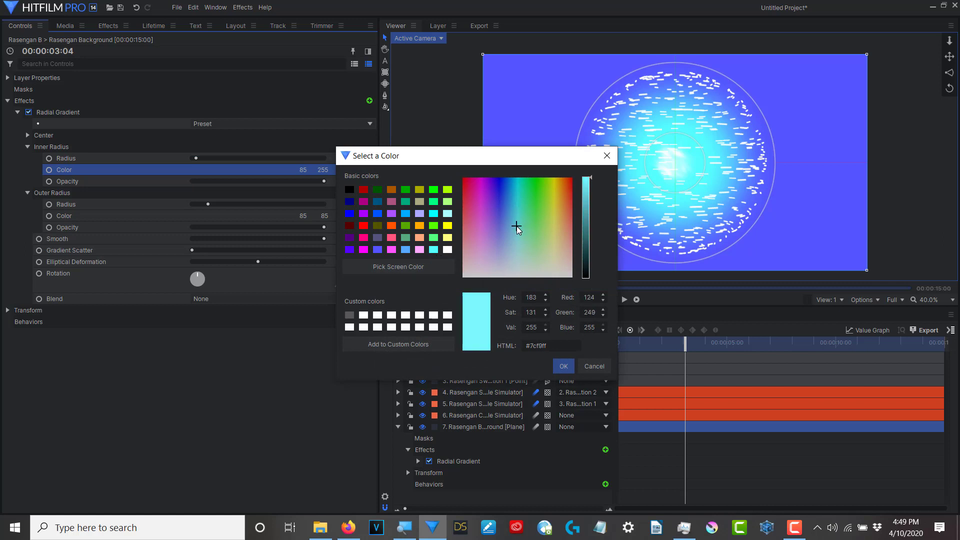
left_click(564, 366)
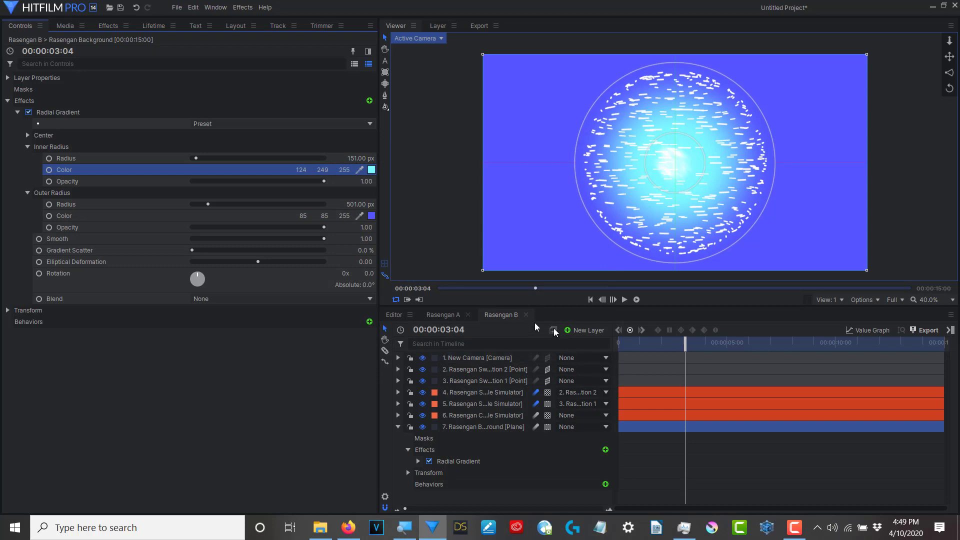
Recolour the gradient's outer radius from the #55aaff swatch, darkened to RGB 69, 139, 209
left_click(371, 217)
left_click(372, 218)
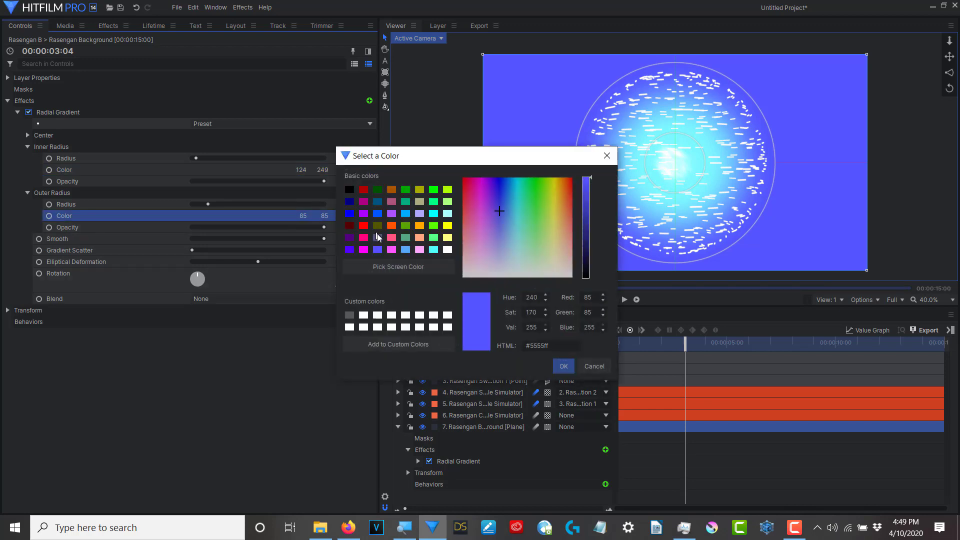
left_click(405, 250)
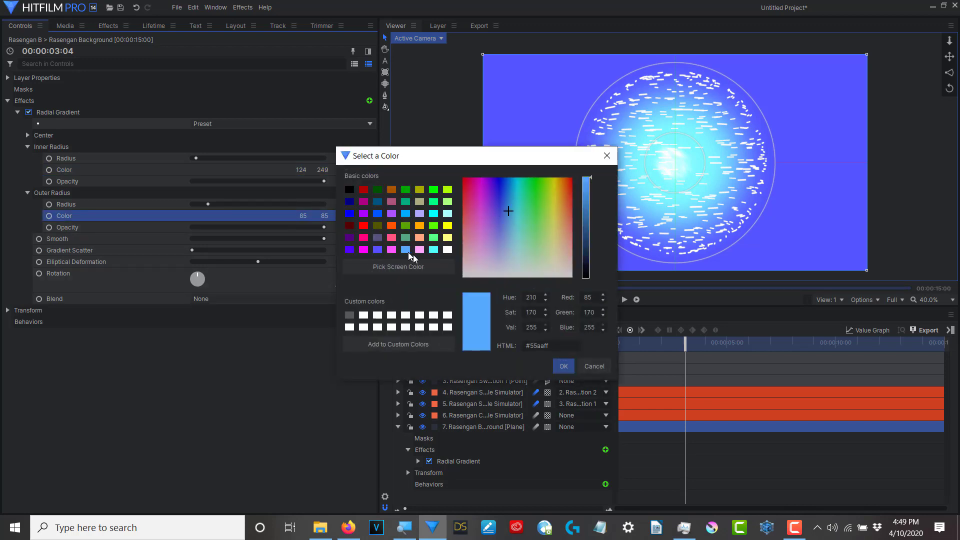
left_click(563, 367)
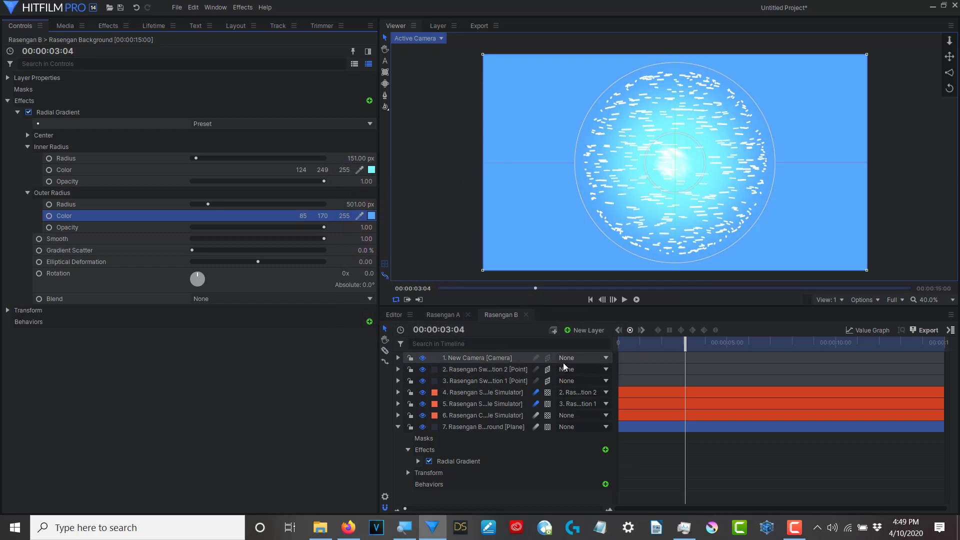
left_click(372, 215)
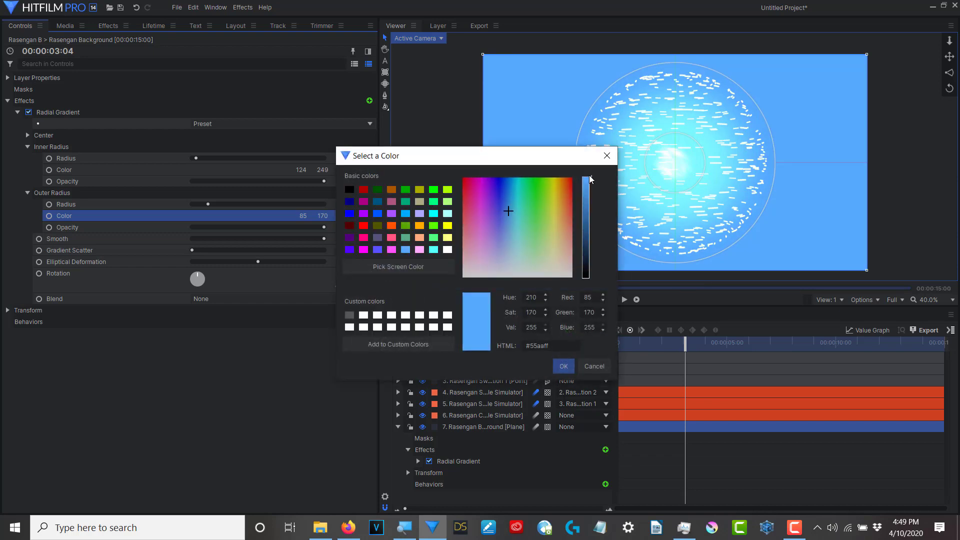
left_click_drag(591, 182, 592, 210)
left_click(567, 364)
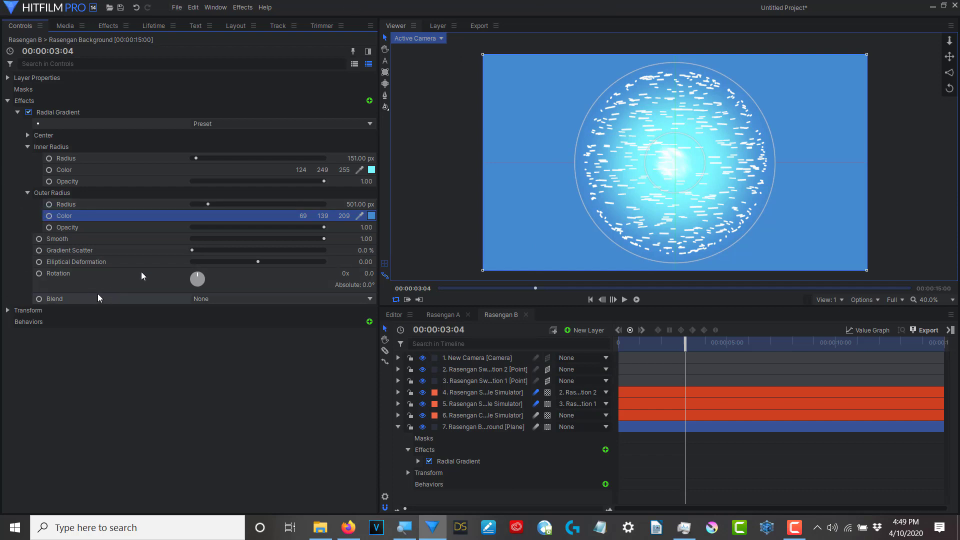
Add an ellipse mask that fills the Rasengan Background plane
left_click(457, 428)
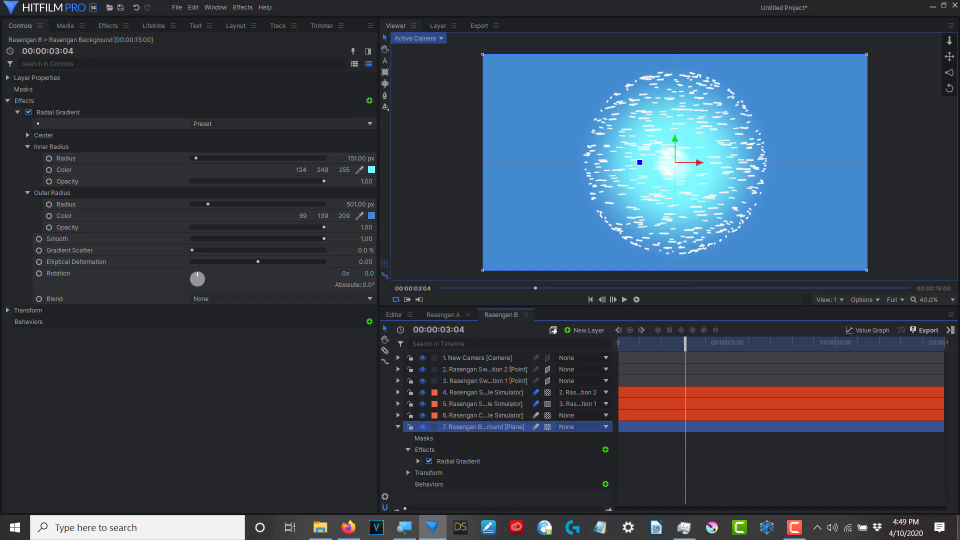
left_click(387, 85)
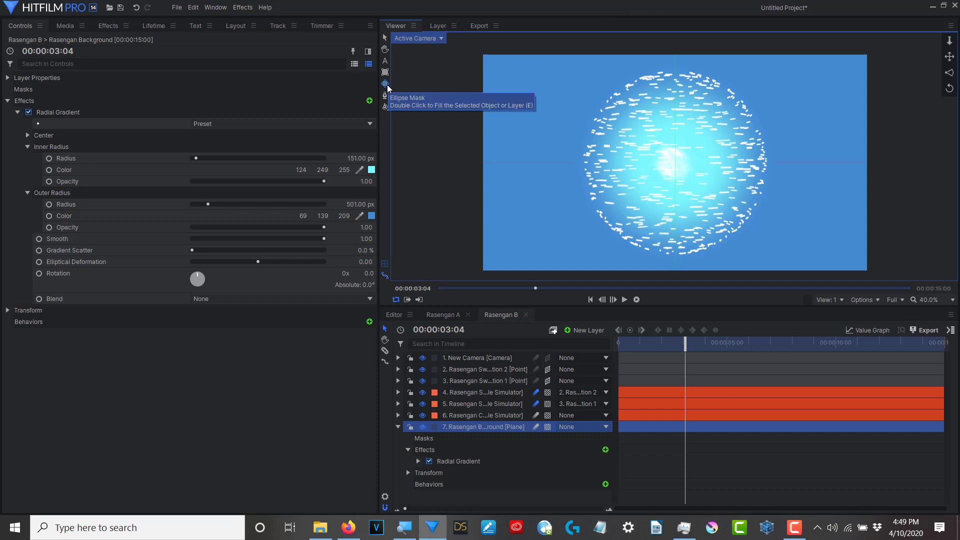
double_click(387, 86)
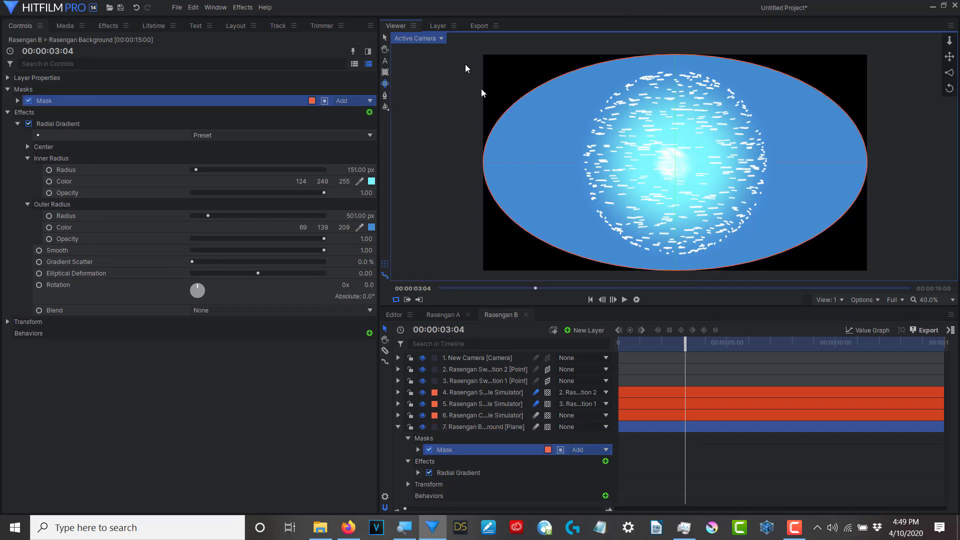
double_click(385, 87)
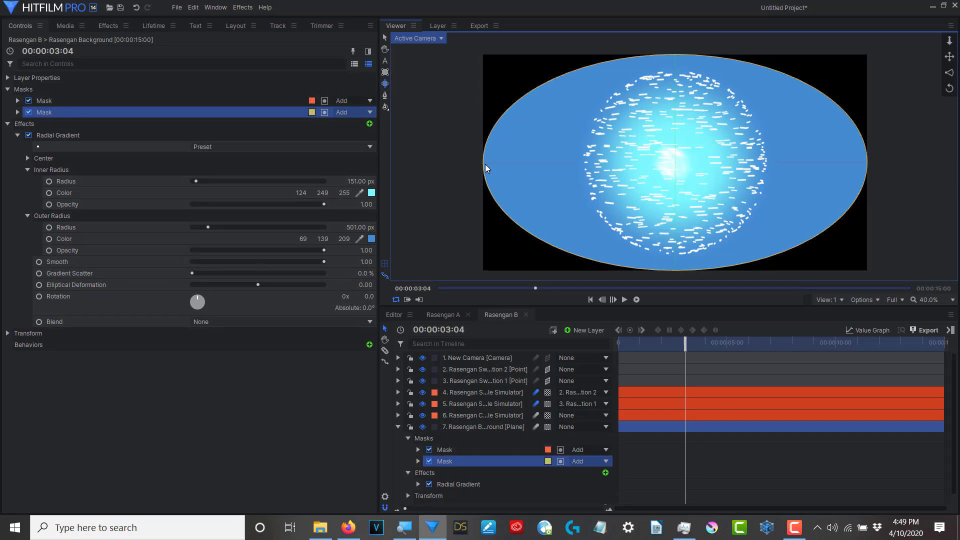
left_click(444, 461)
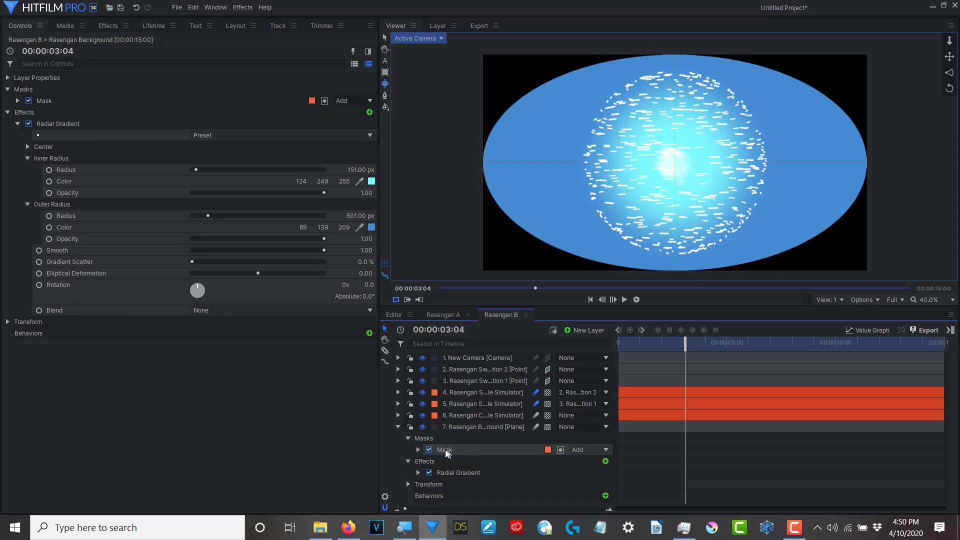
key("Delete")
Narrow the background plane's ellipse mask on both dimensions into a circle that closely surrounds the particle swarm
left_click(385, 38)
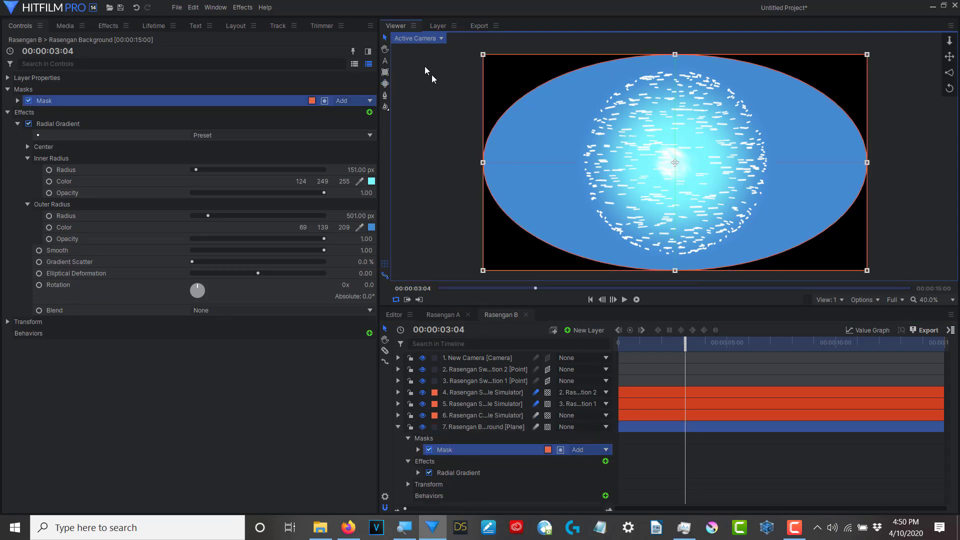
left_click_drag(483, 161, 576, 151)
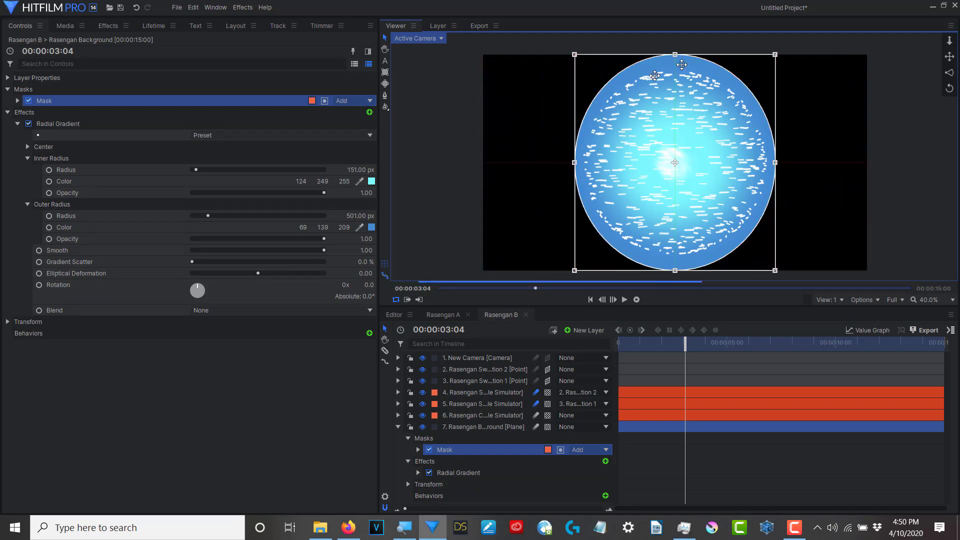
left_click_drag(677, 50, 673, 65)
scroll(684, 70, "up", 1)
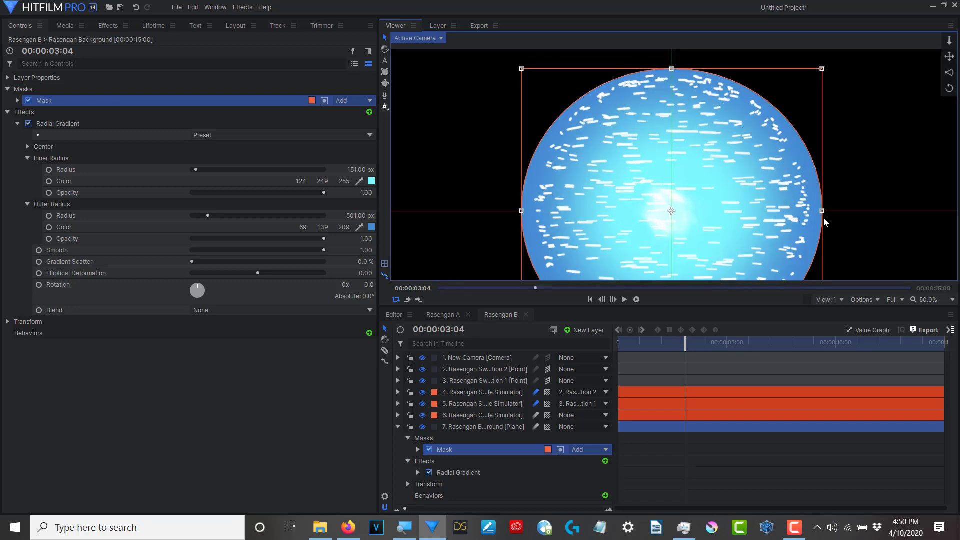
key("h")
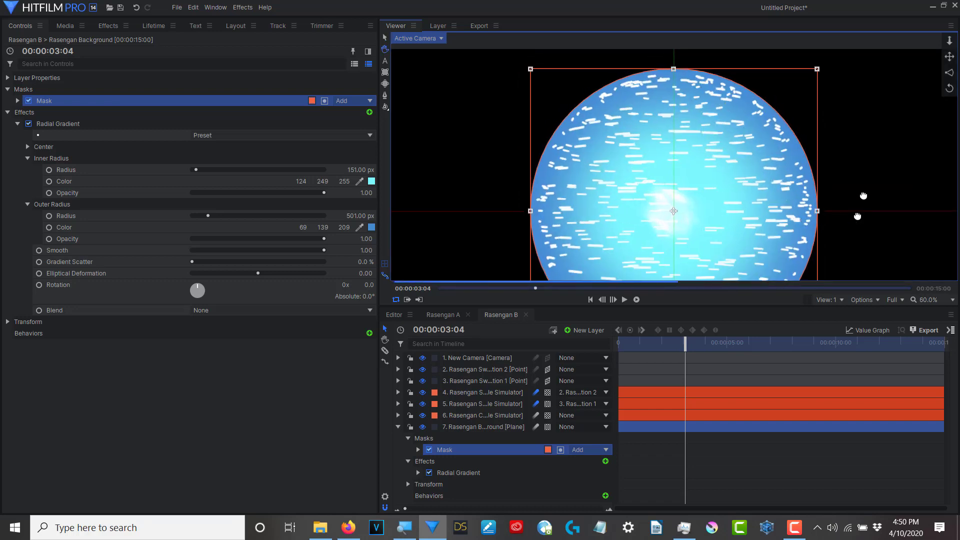
left_click_drag(862, 217, 877, 111)
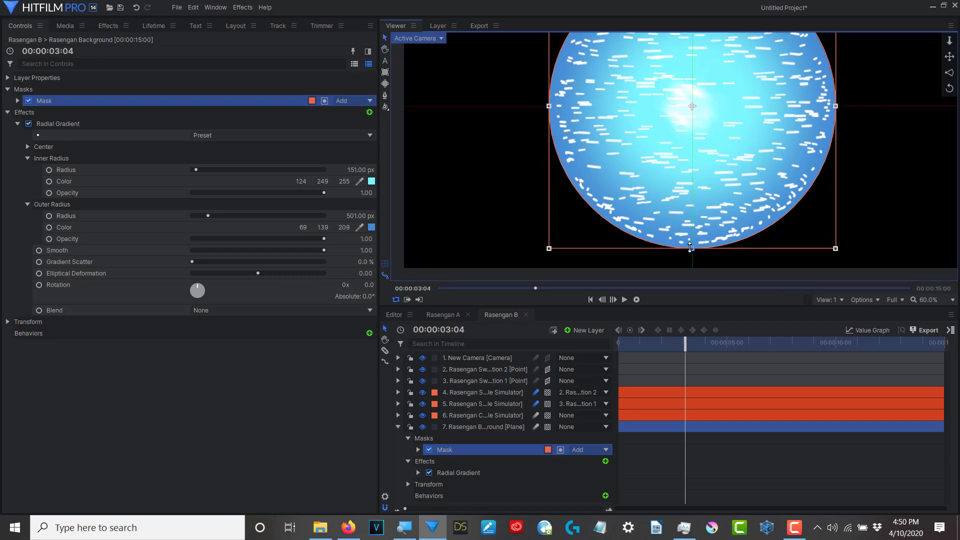
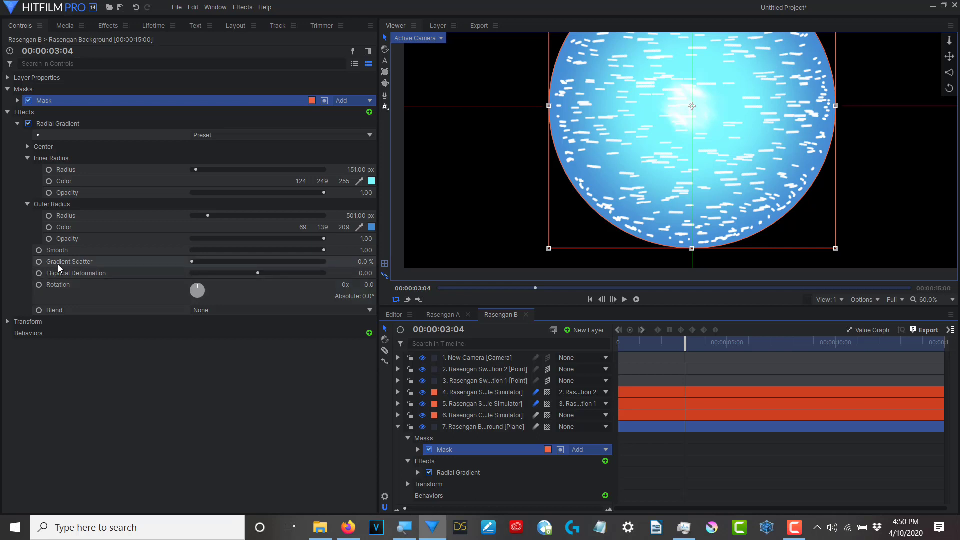
Try Out and In feathering on the circular mask, with feather strengths of 28 px and 12 px
left_click(17, 101)
left_click(28, 112)
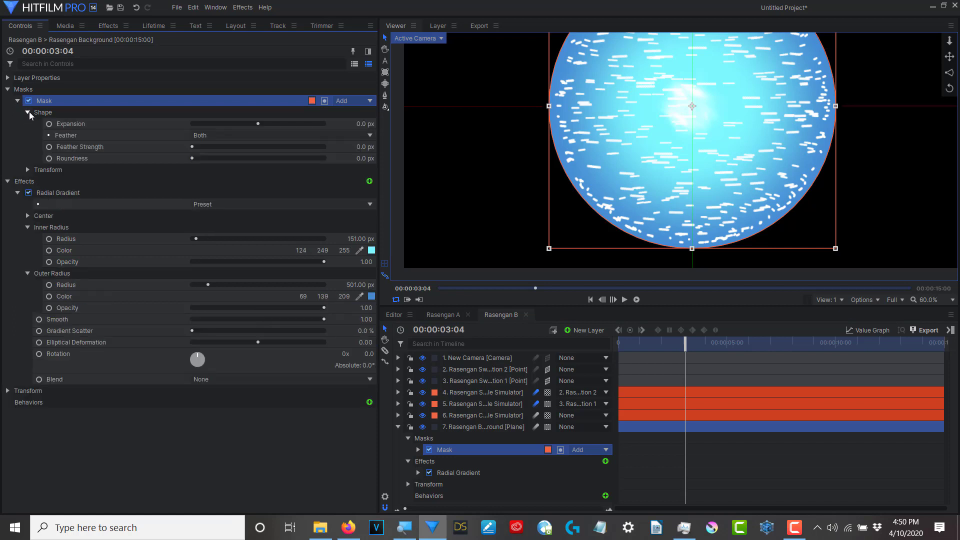
left_click(371, 136)
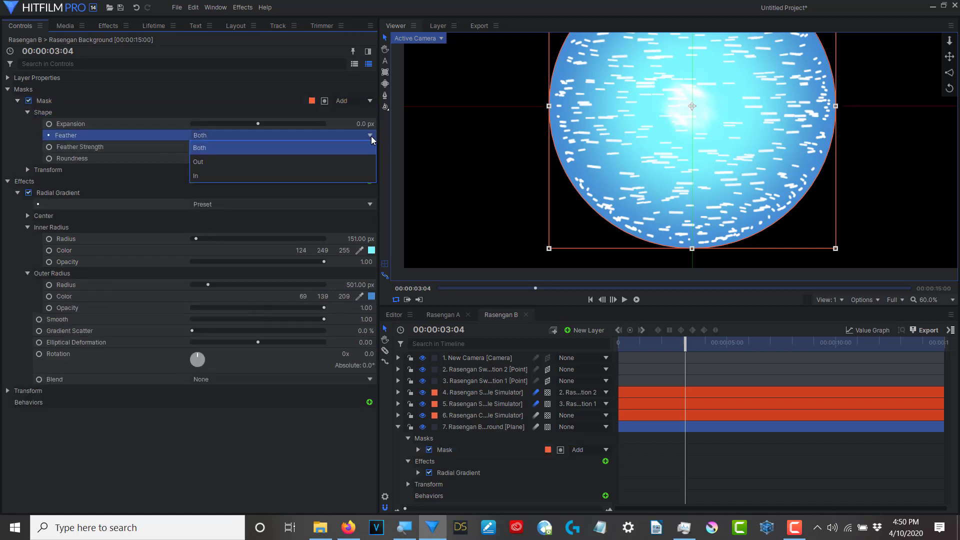
left_click(201, 175)
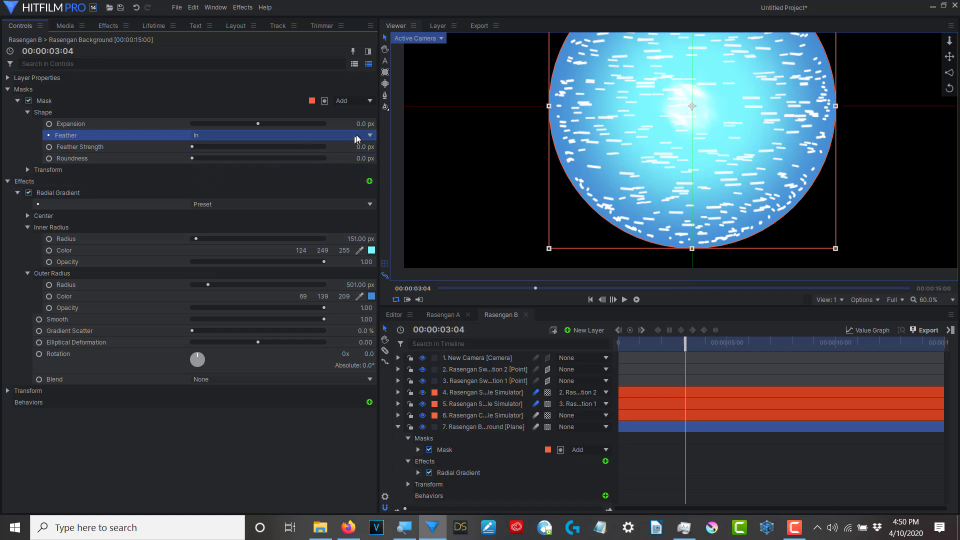
left_click(356, 135)
left_click(217, 162)
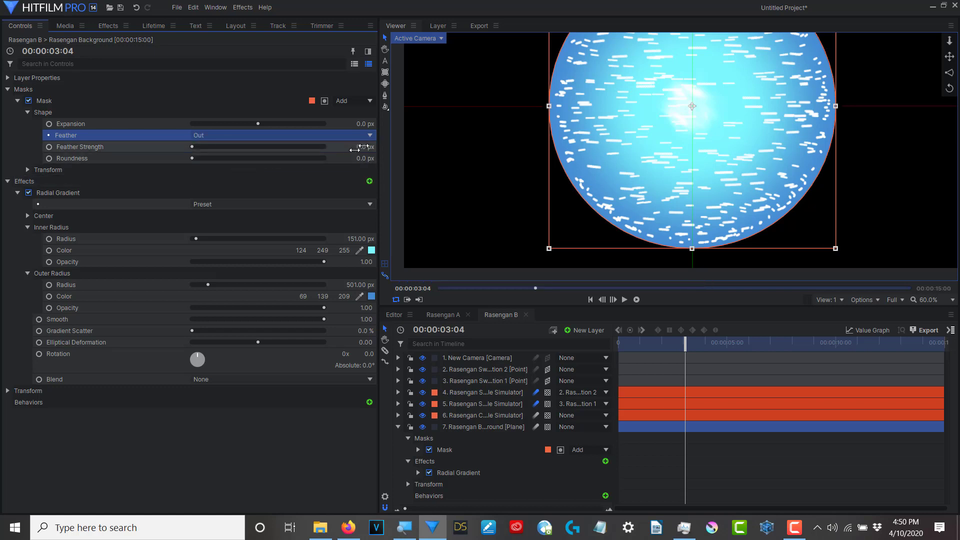
left_click_drag(362, 147, 376, 147)
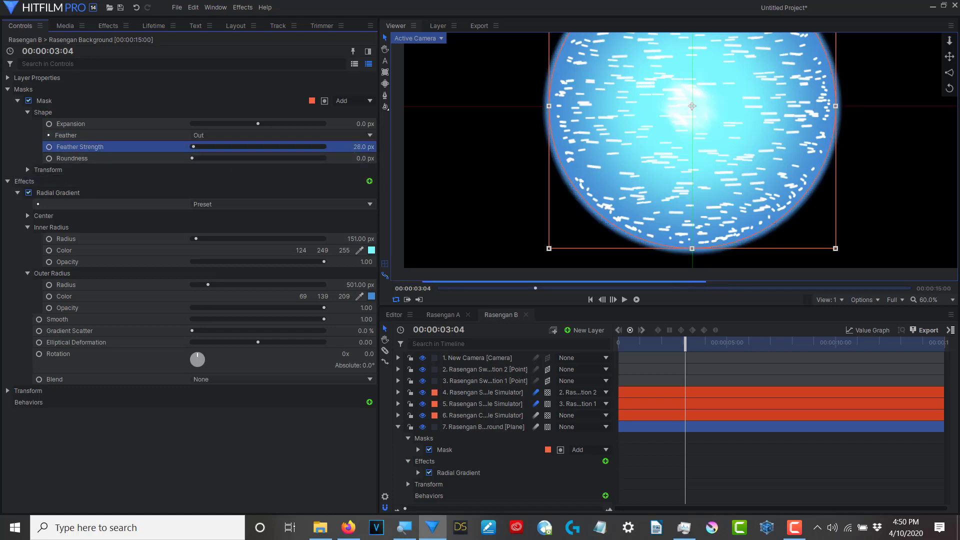
left_click(370, 138)
left_click(212, 175)
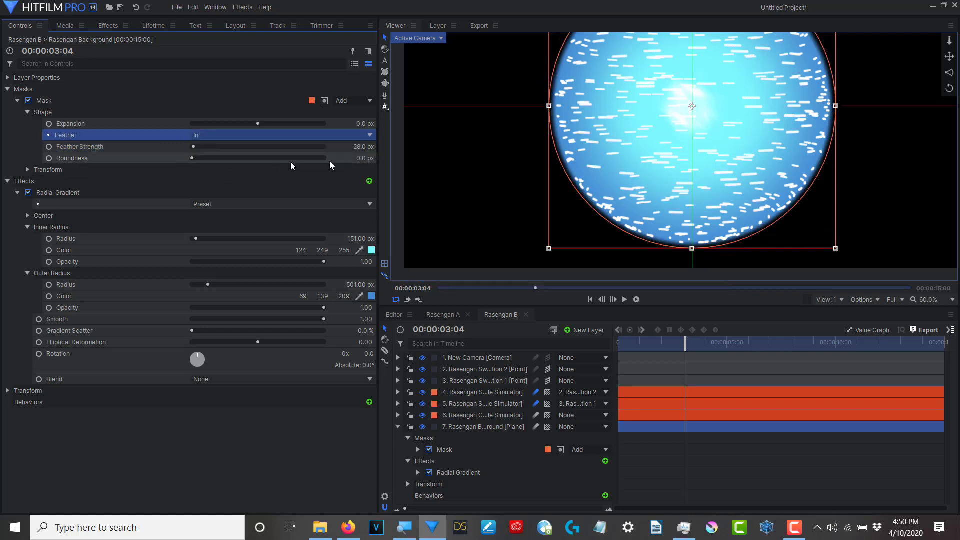
left_click_drag(361, 147, 366, 148)
Set the circular mask's feather to Both with a feather strength of 34 px
left_click(369, 137)
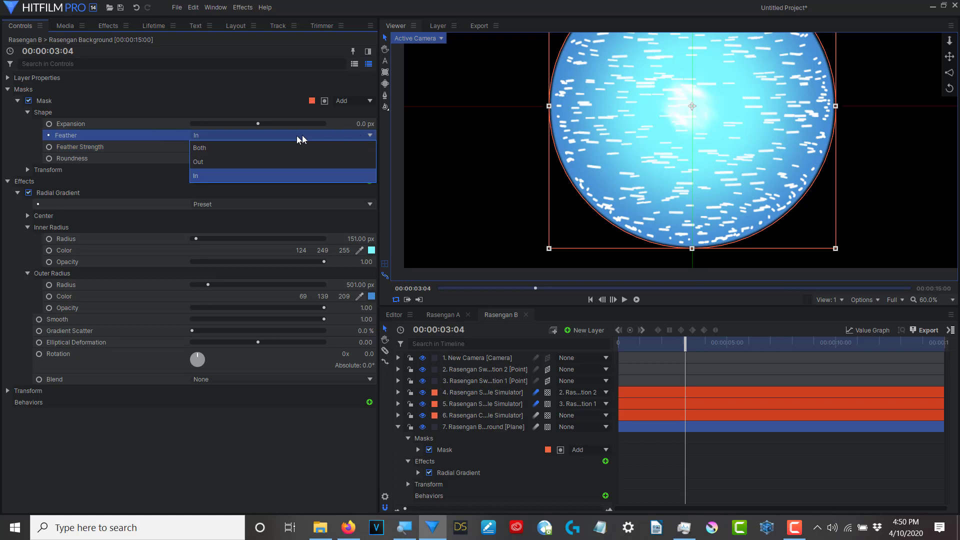
left_click(270, 153)
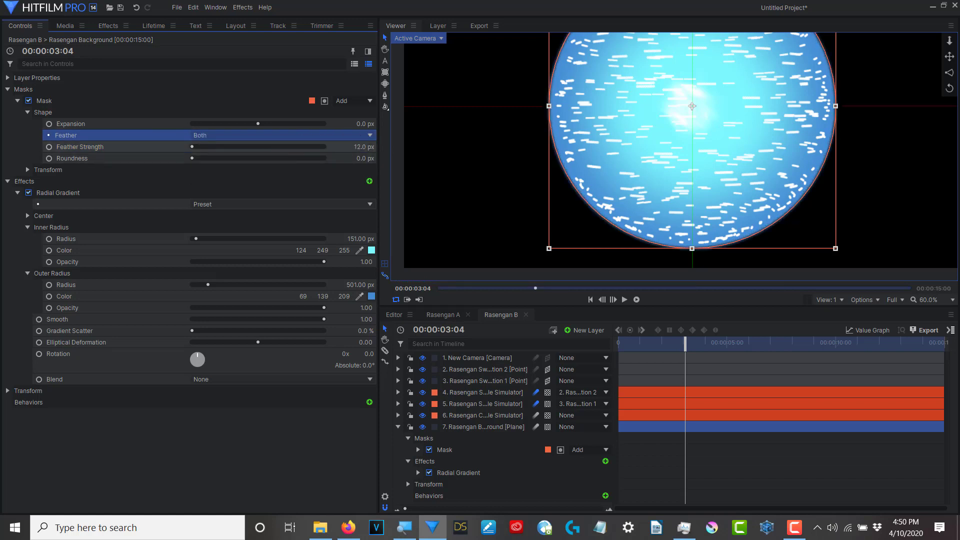
left_click_drag(364, 147, 376, 147)
scroll(875, 96, "down", 2)
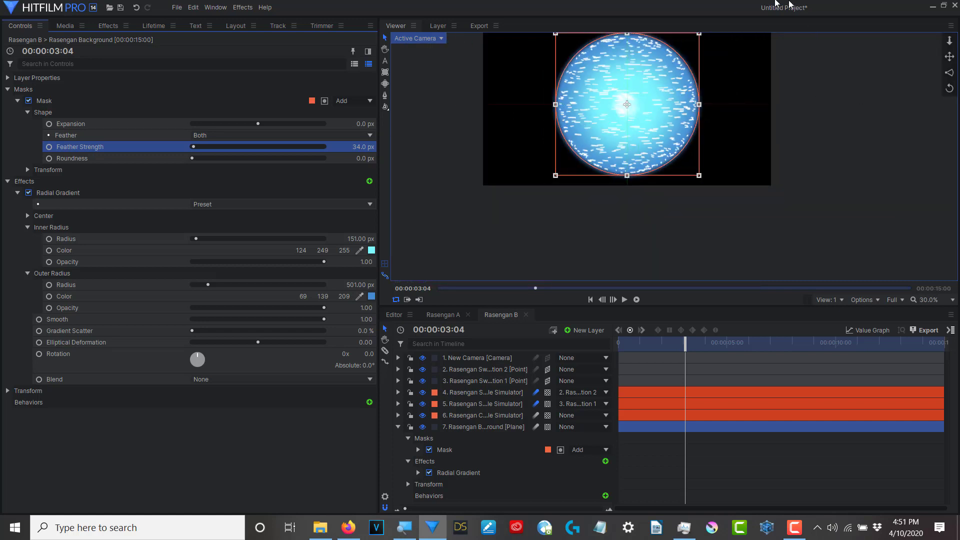
left_click(490, 427)
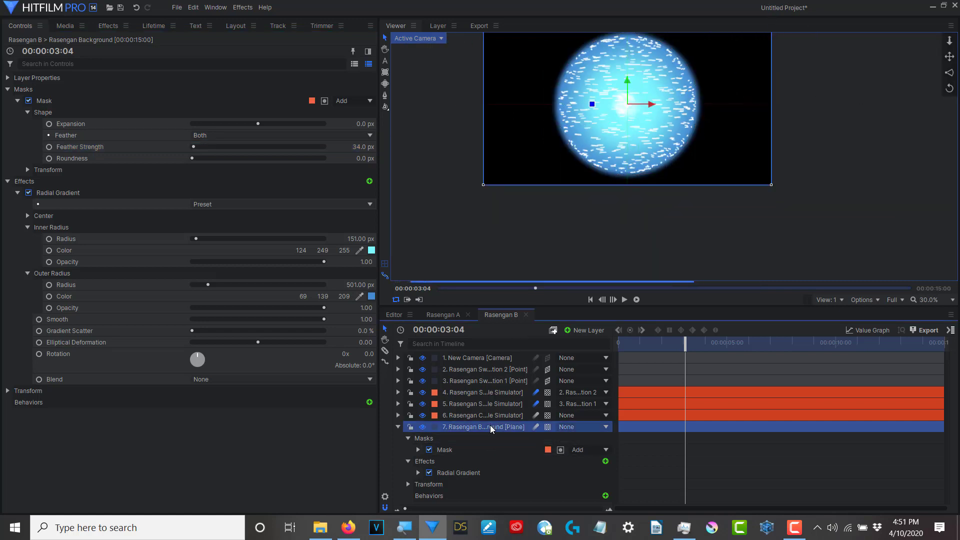
left_click_drag(831, 133, 904, 169)
scroll(795, 180, "up", 1)
scroll(904, 169, "down", 1)
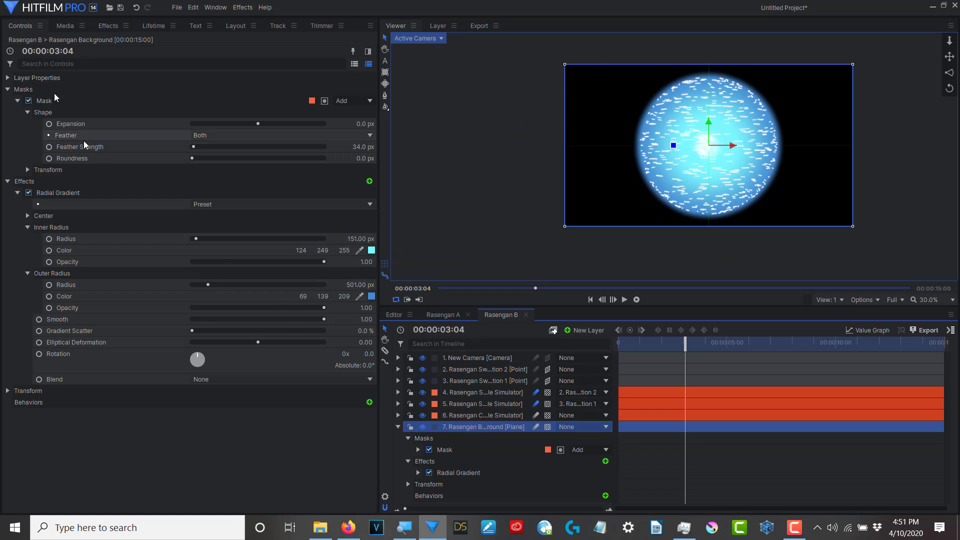
Add the Shake effect to the Rasengan Swarm simulator on layer 4 and set its seed to 35
left_click(108, 26)
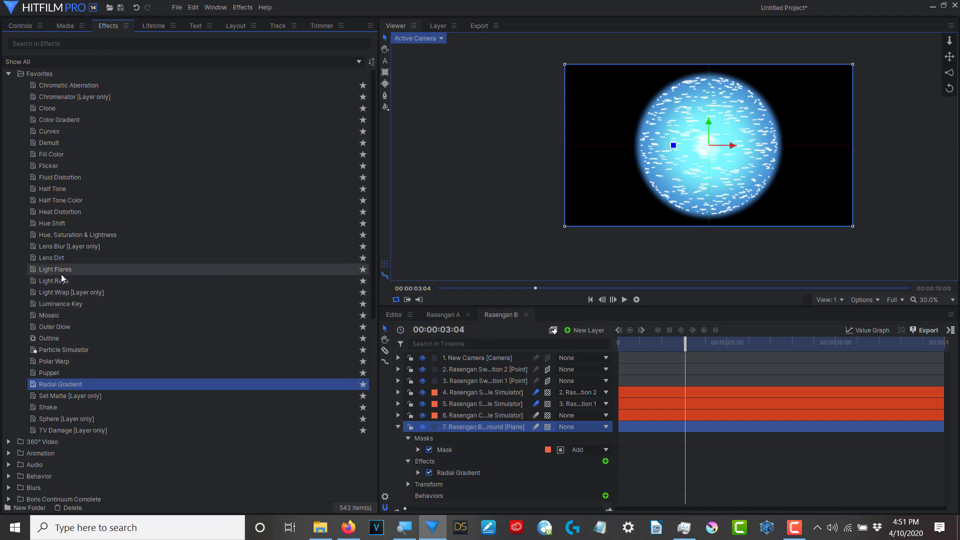
left_click(45, 408)
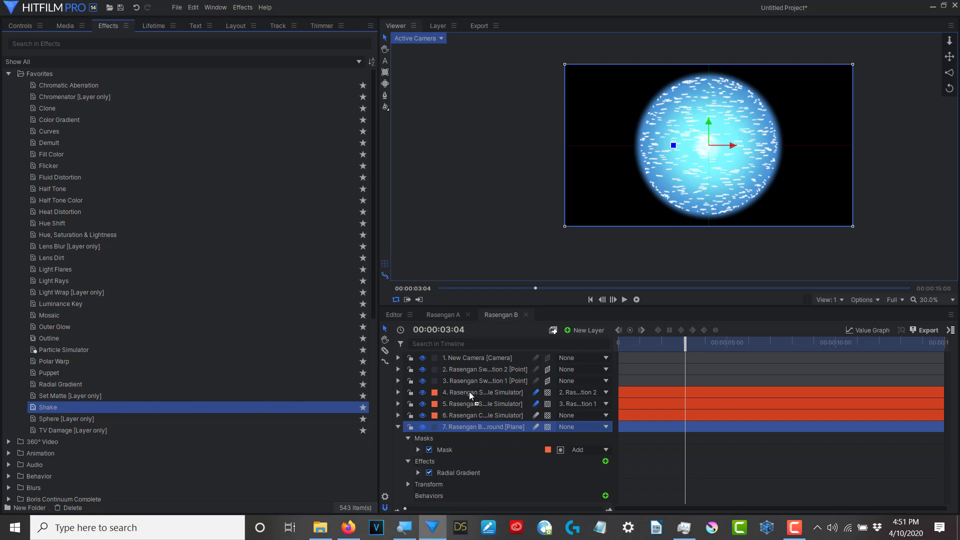
left_click_drag(469, 391, 469, 391)
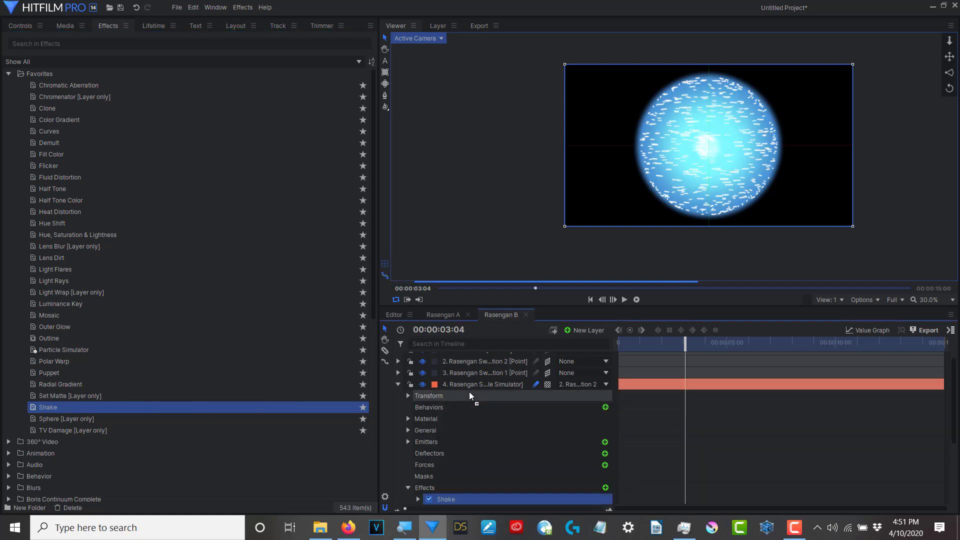
left_click(419, 499)
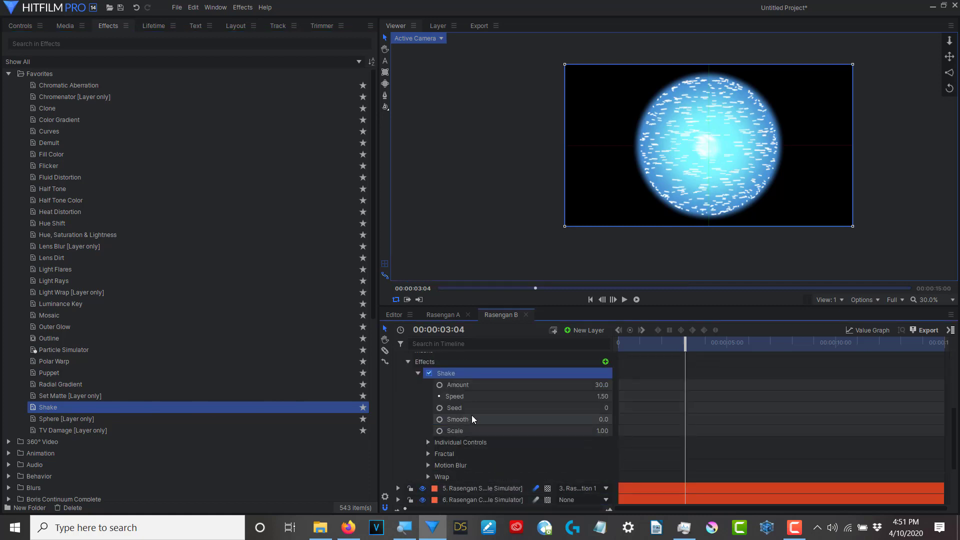
left_click(552, 410)
type("24")
key("Return")
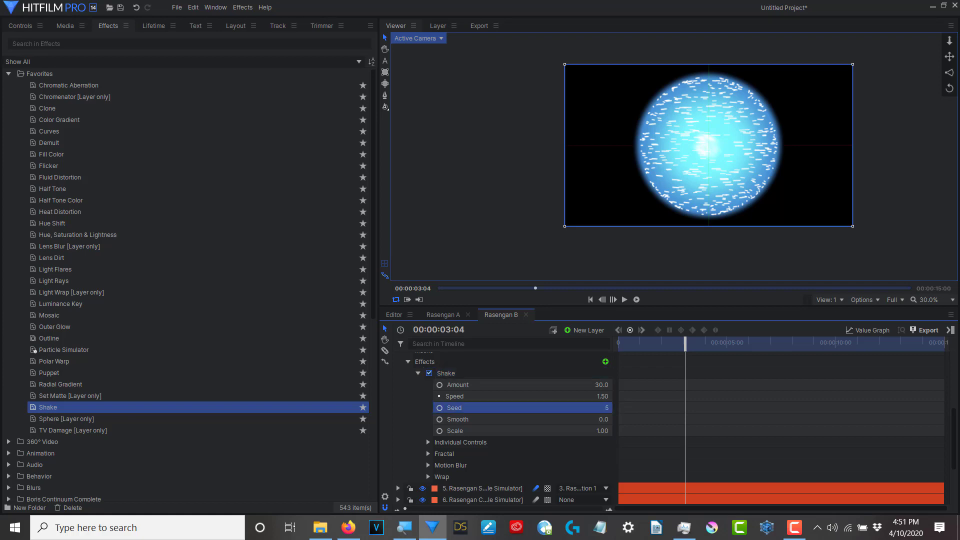
left_click_drag(599, 408, 604, 408)
Copy the Shake effect onto the other Rasengan Swarm simulator on layer 5 and set the copy's seed to 17
right_click(460, 374)
left_click(470, 386)
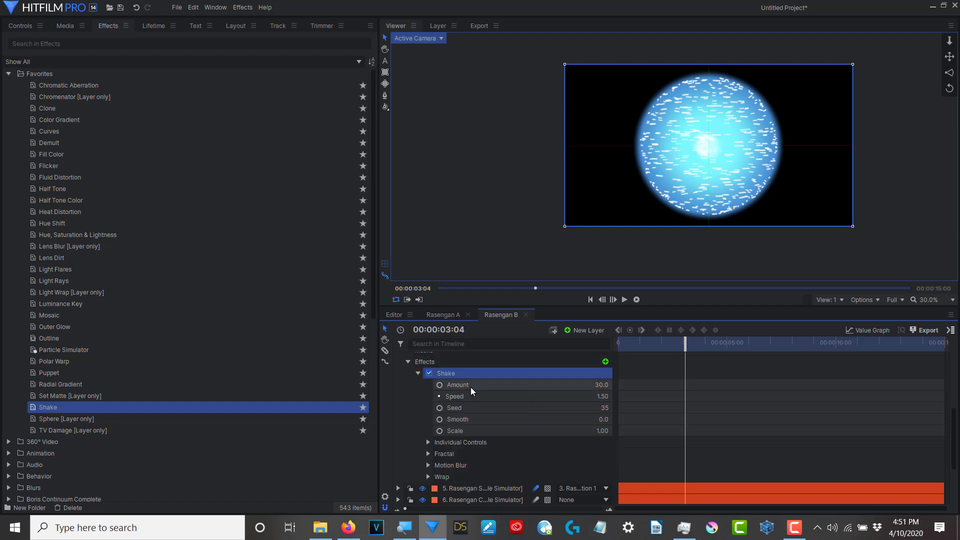
scroll(469, 399, "up", 4)
left_click(399, 384)
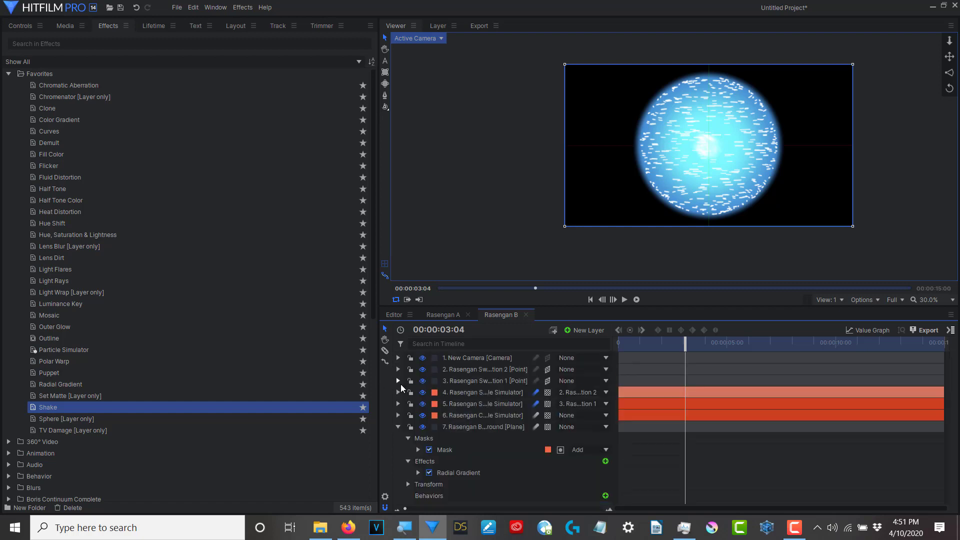
left_click(502, 404)
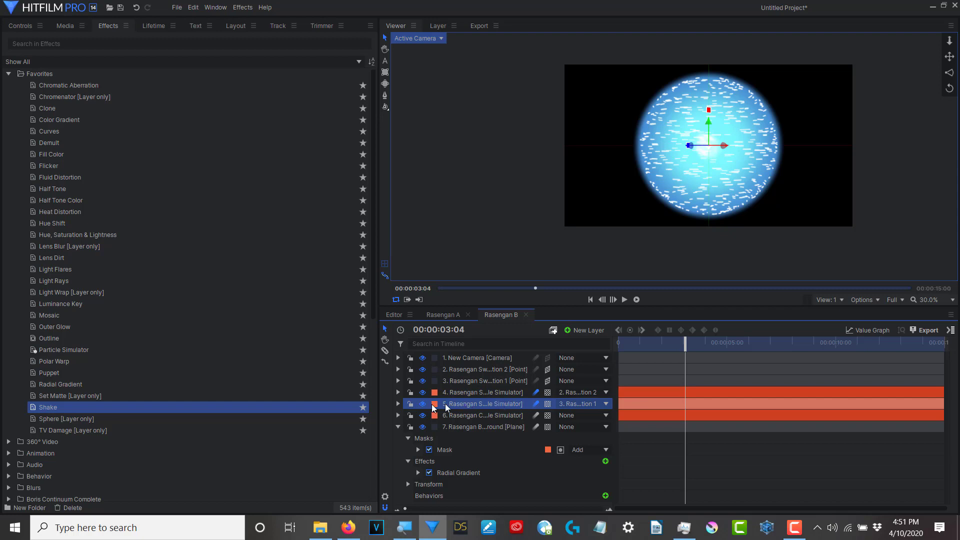
left_click(398, 404)
scroll(468, 402, "down", 3)
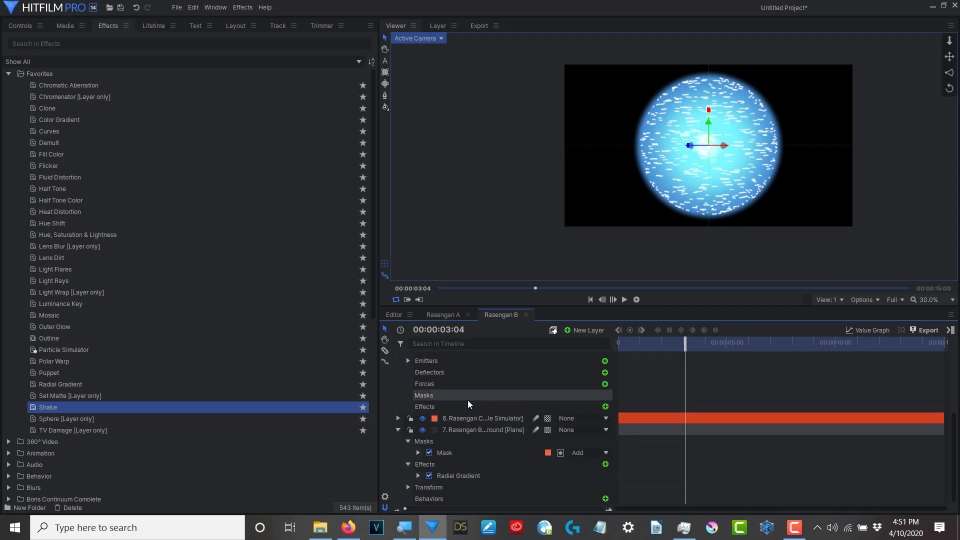
scroll(469, 402, "up", 3)
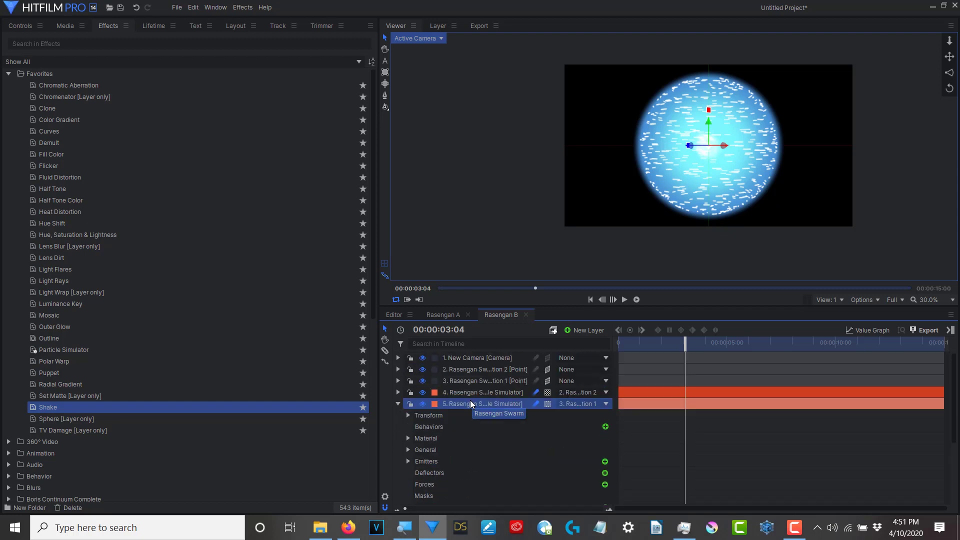
right_click(470, 400)
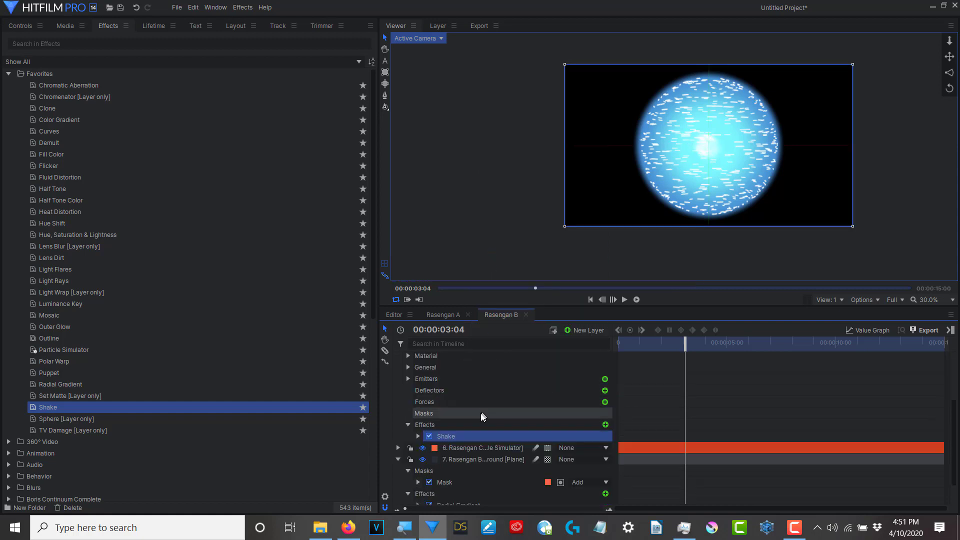
left_click(418, 436)
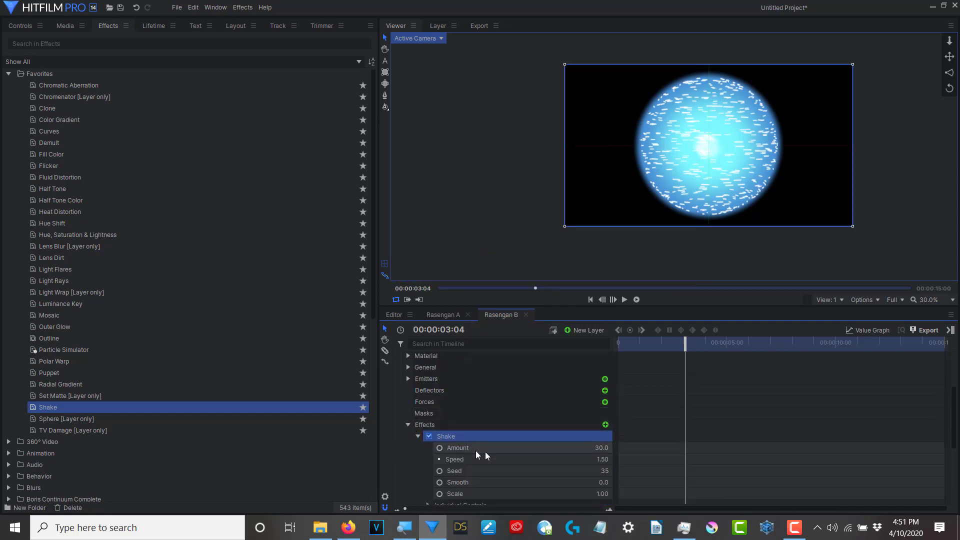
left_click_drag(601, 475, 595, 474)
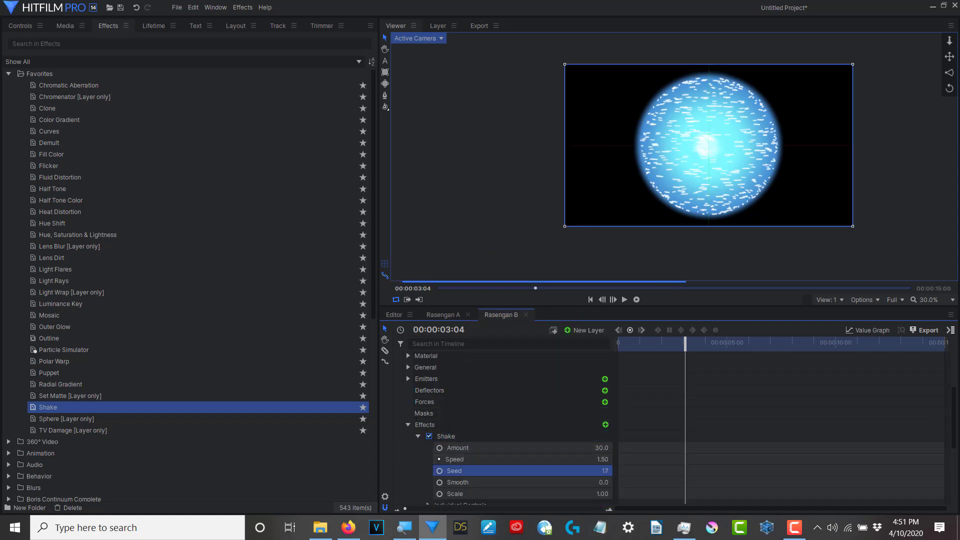
Paste the Shake effect onto the Rasengan Background plane on layer 7 and set its seed to 79
scroll(518, 443, "down", 5)
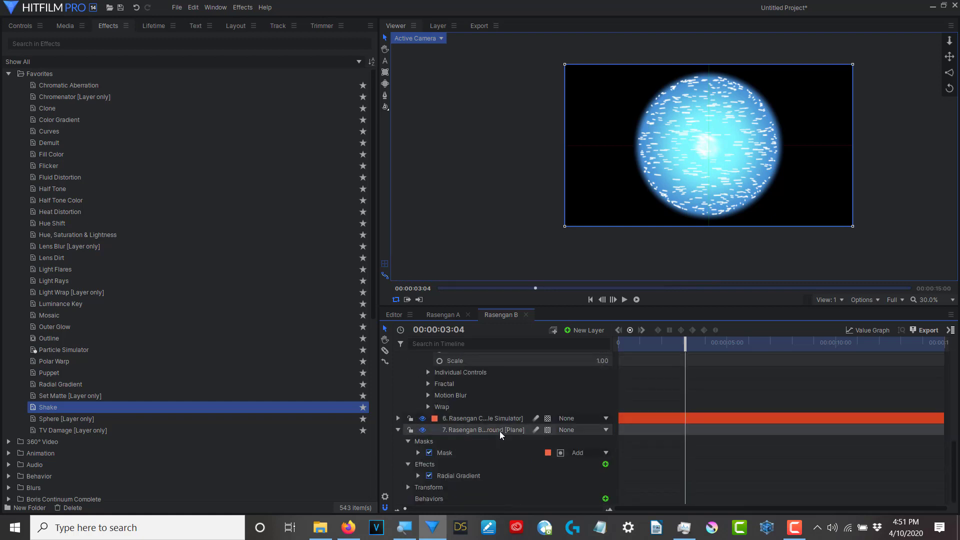
left_click(500, 431)
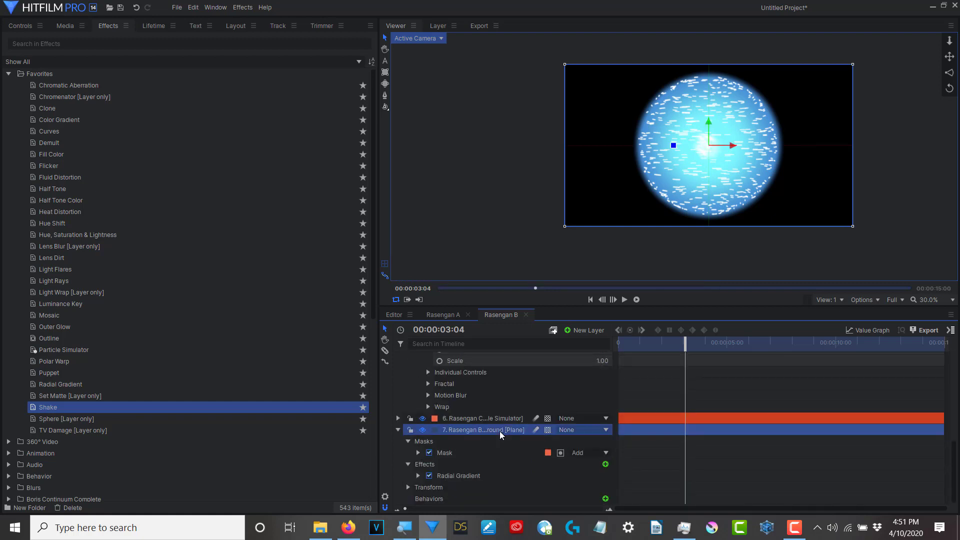
right_click(502, 428)
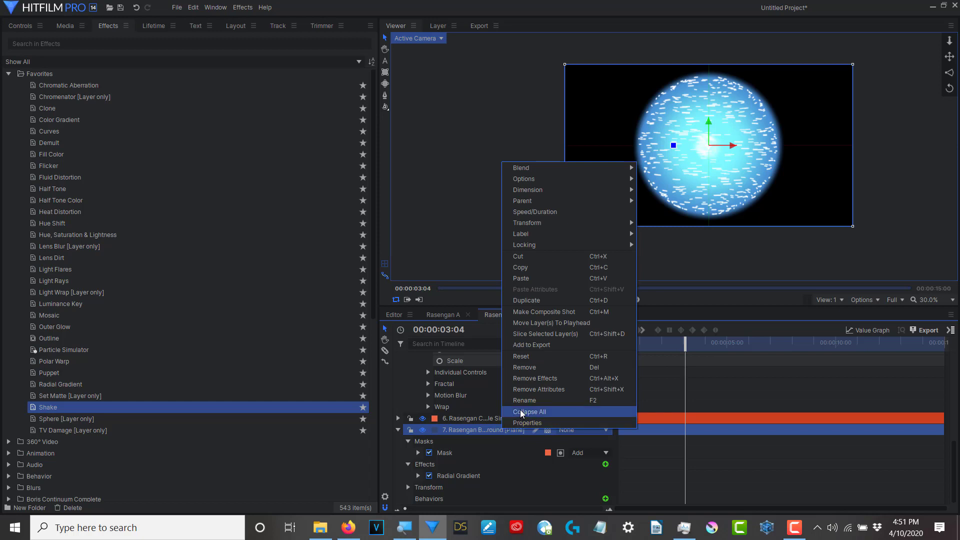
left_click(530, 278)
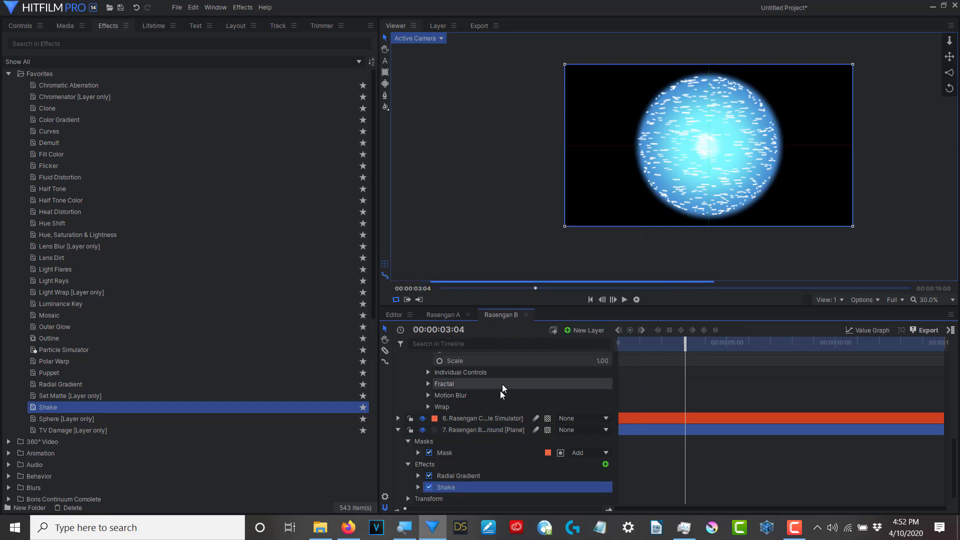
left_click(418, 475)
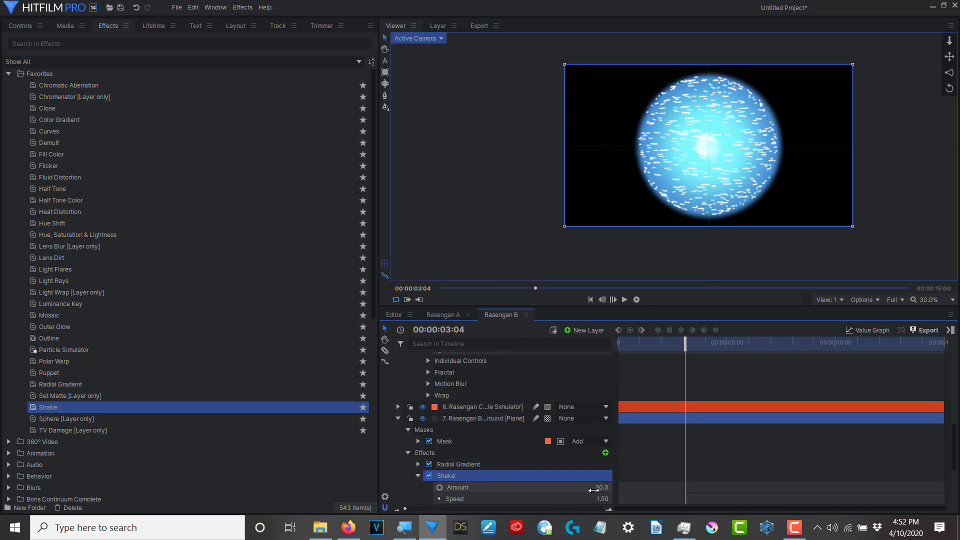
left_click(595, 489)
scroll(599, 465, "down", 2)
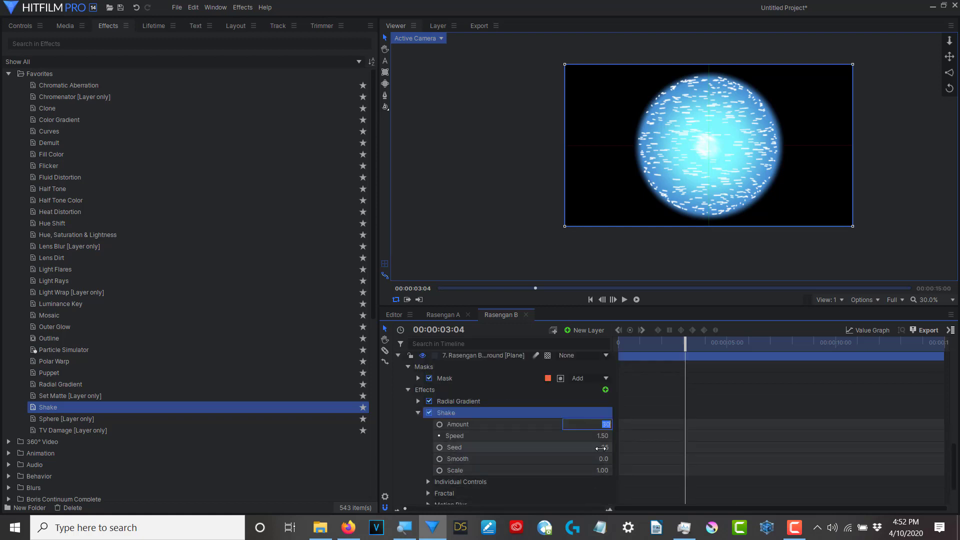
key("Return")
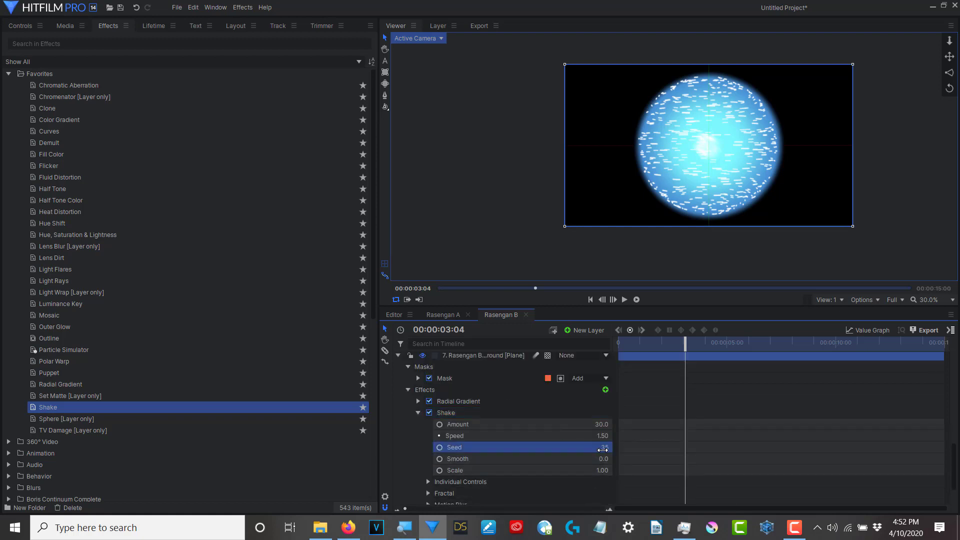
left_click_drag(603, 449, 609, 449)
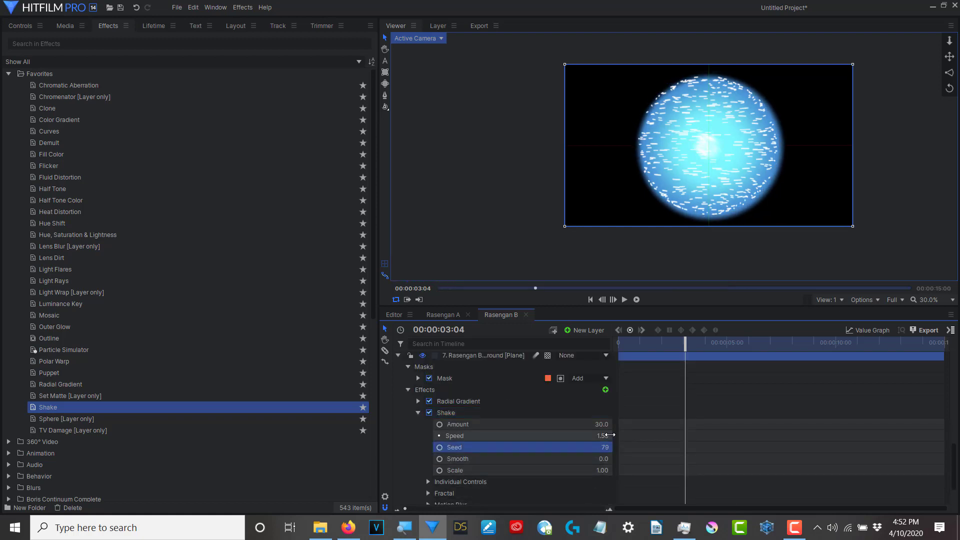
Play back the Rasengan B composite shot to check the motion of the shaking layers
left_click(626, 300)
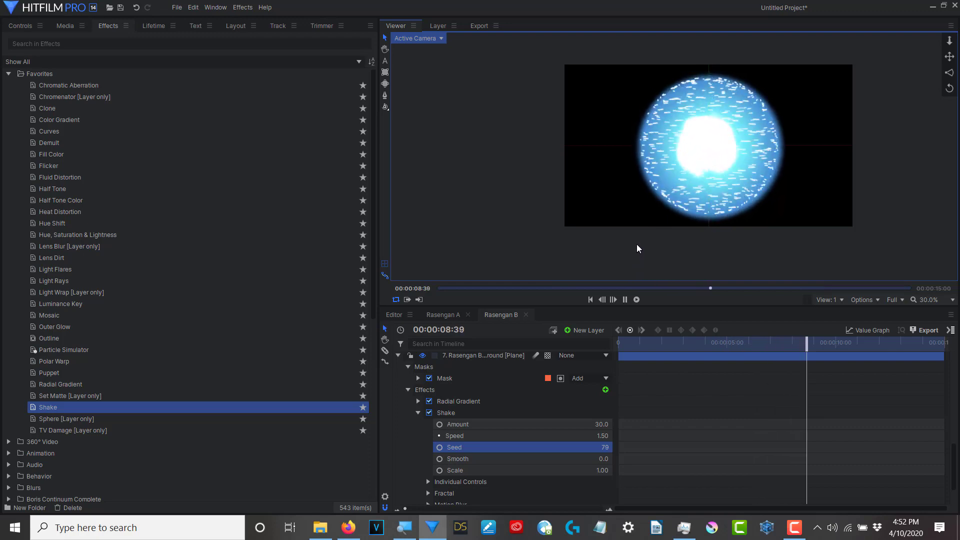
scroll(703, 222, "up", 1)
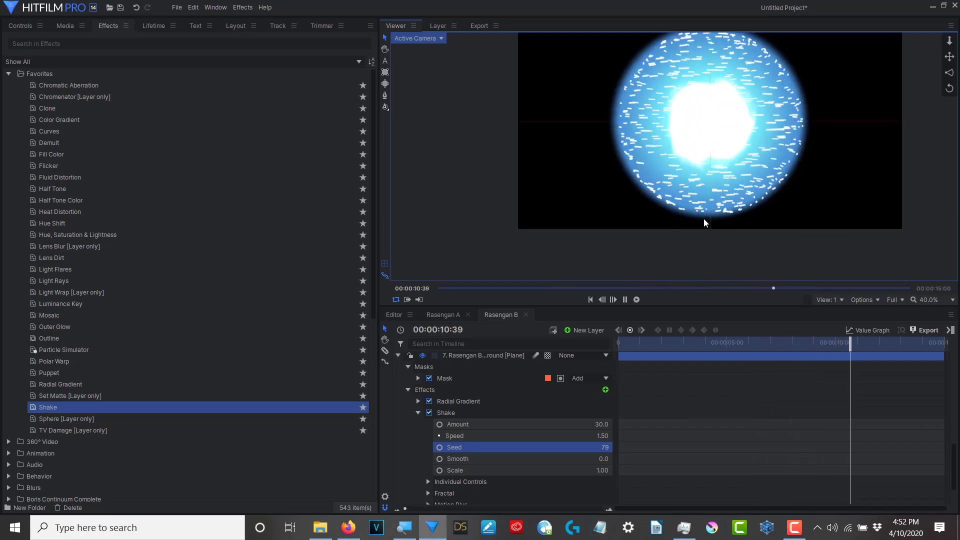
scroll(704, 223, "down", 1)
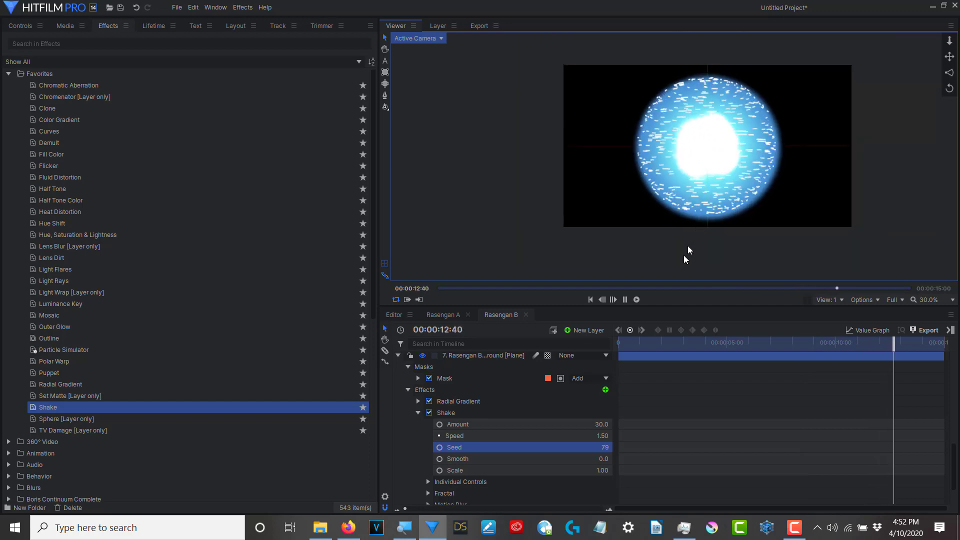
key("space")
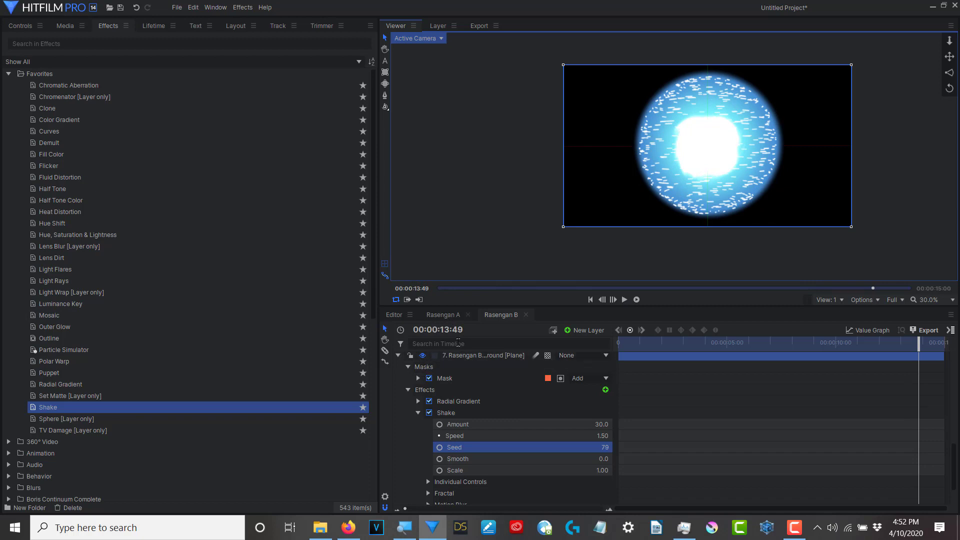
Add the Rasengan B composite as the lowest layer of Rasengan A, starting at 00:00:04:16
left_click(440, 315)
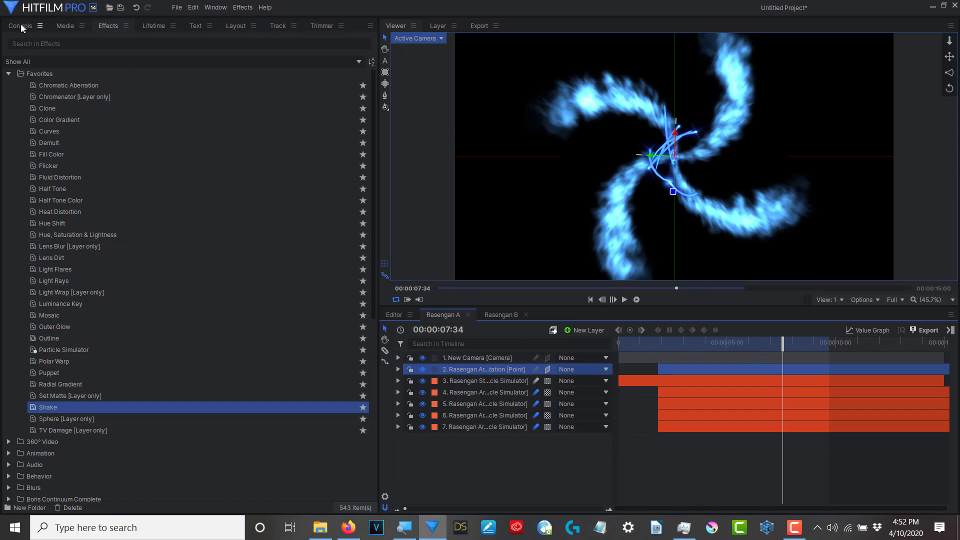
left_click(73, 27)
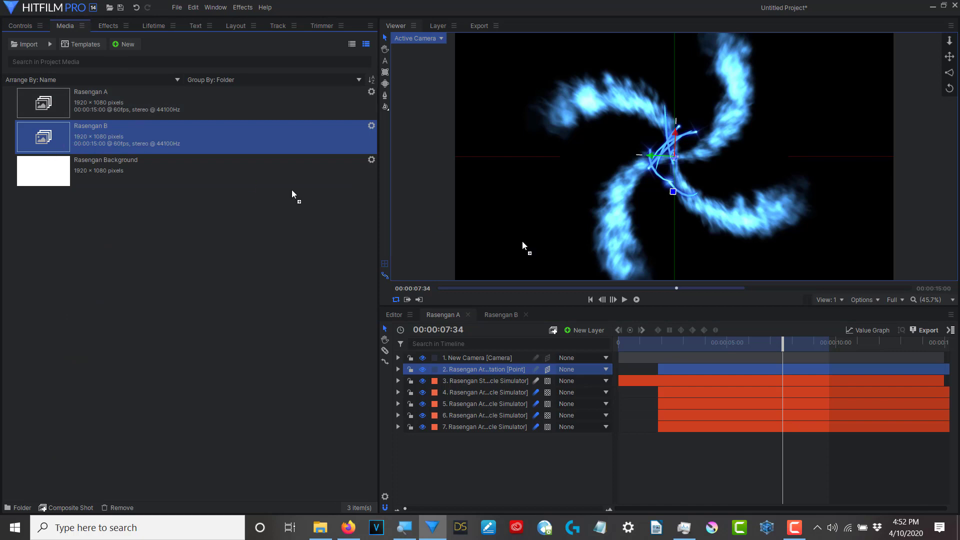
left_click_drag(293, 195, 745, 458)
left_click_drag(769, 343, 711, 343)
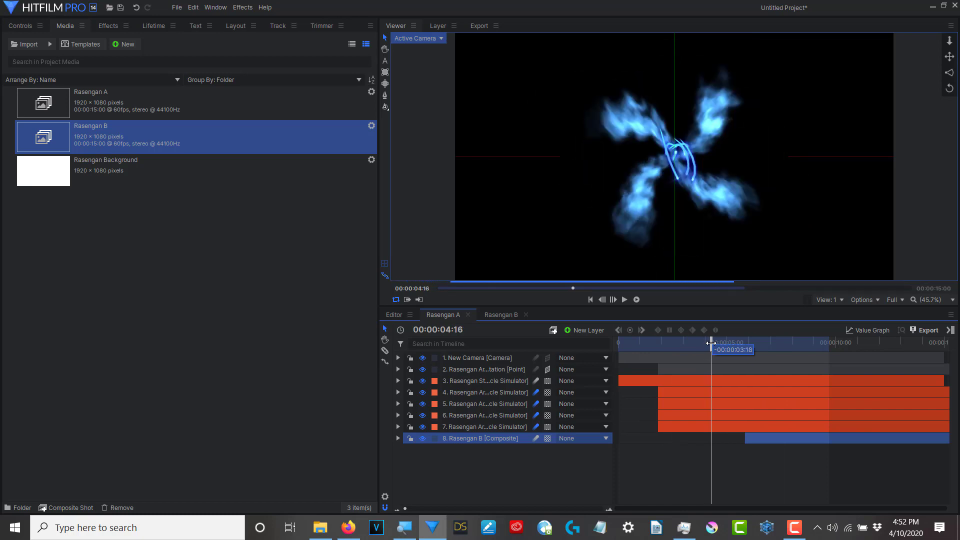
left_click_drag(768, 437, 737, 435)
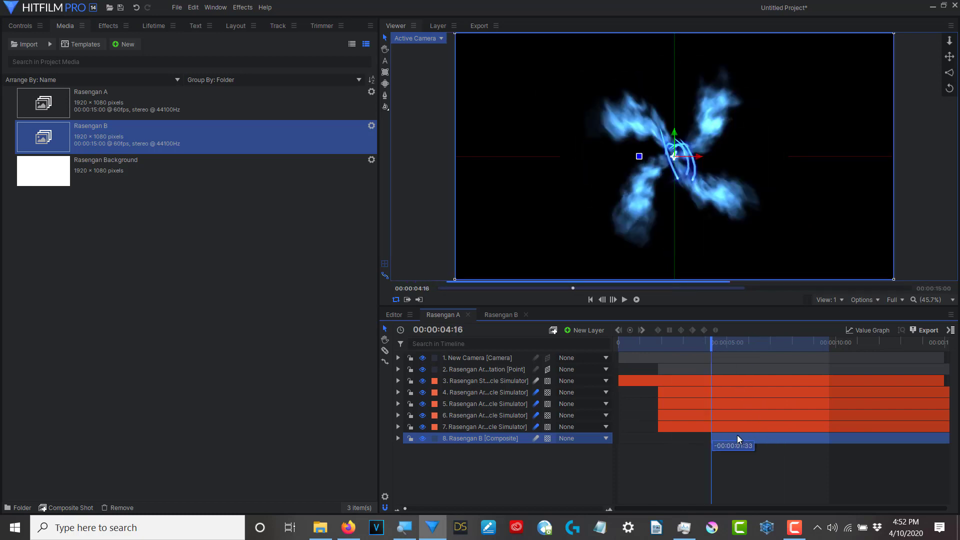
Enable opacity and scale keyframing on the Rasengan B layer at 00:00:04:16 and set the scale there to 14%
left_click(23, 26)
left_click(37, 112)
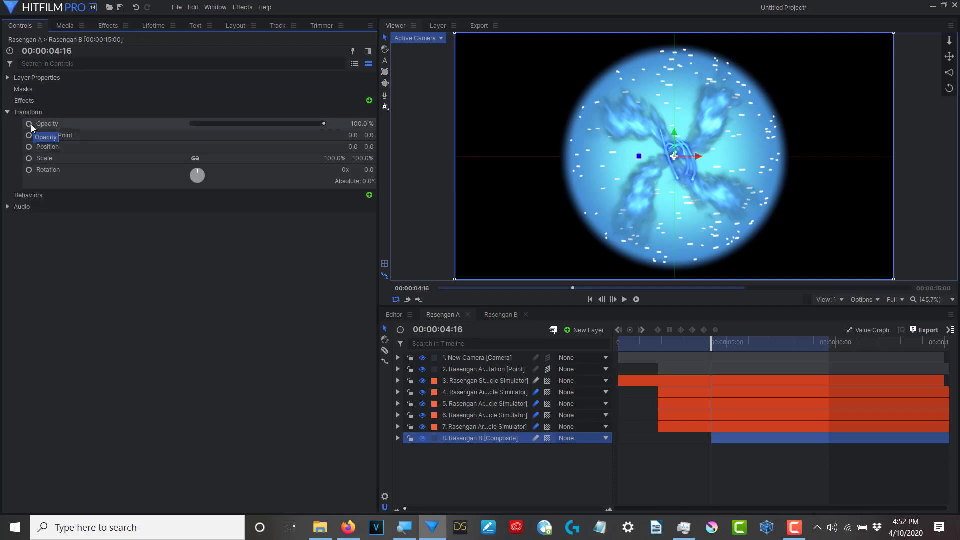
left_click(29, 124)
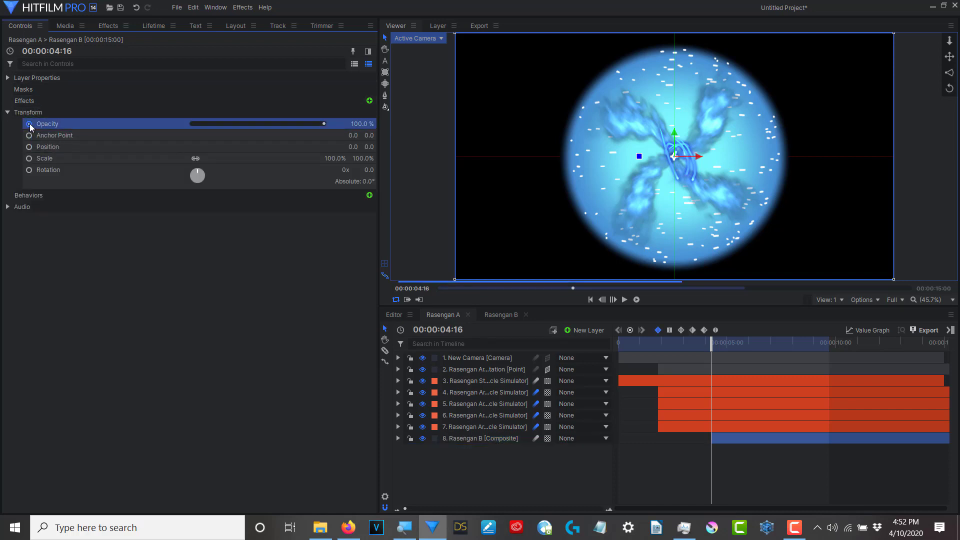
left_click(29, 159)
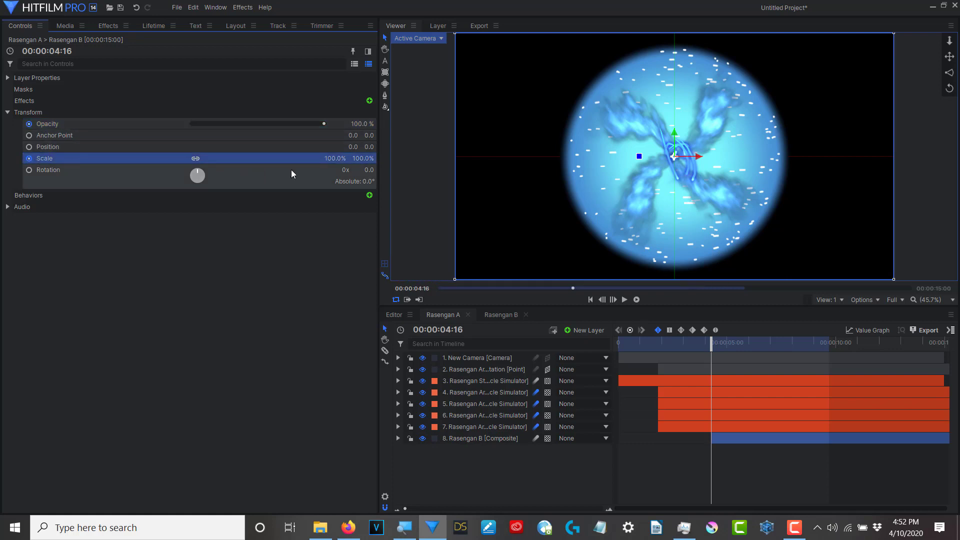
left_click_drag(363, 158, 320, 158)
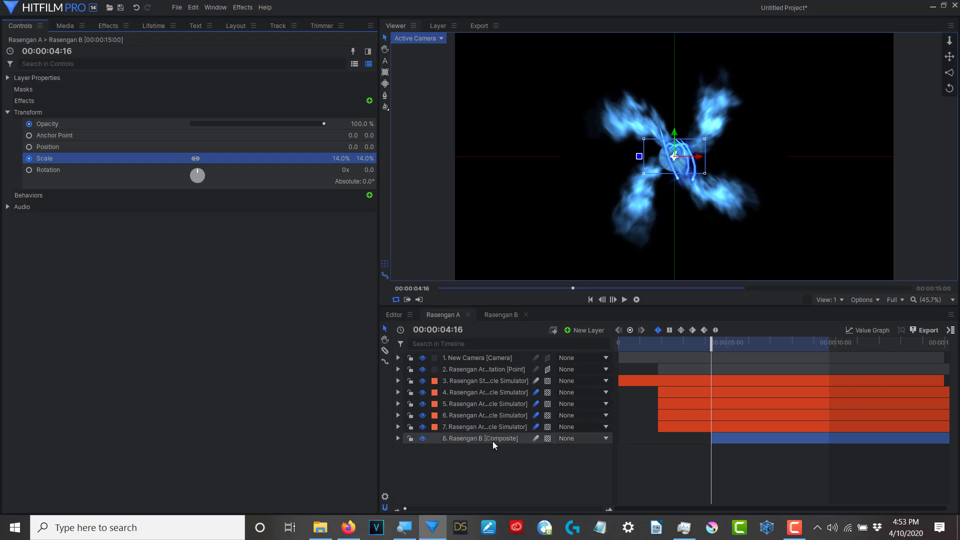
Move the Rasengan B layer directly above the four arm simulators and keyframe its opacity from 0% at 00:00:04:16 to 100% at 00:00:04:39
left_click_drag(488, 439, 502, 391)
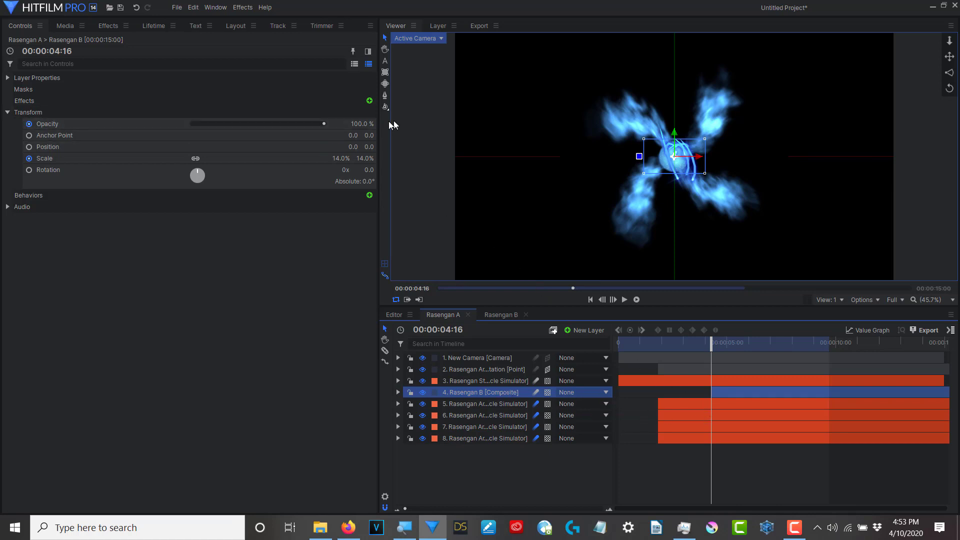
left_click_drag(324, 124, 192, 124)
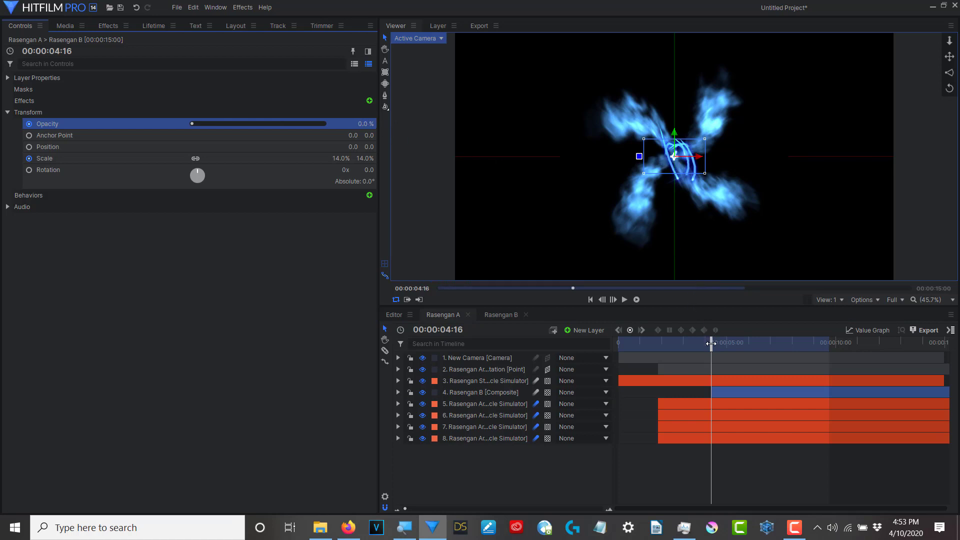
left_click_drag(712, 344, 719, 343)
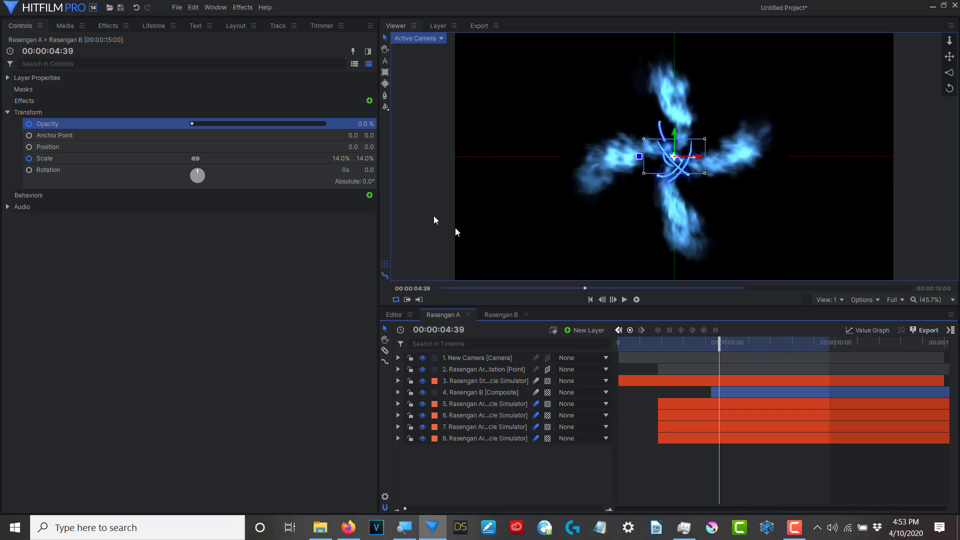
left_click_drag(365, 125, 390, 125)
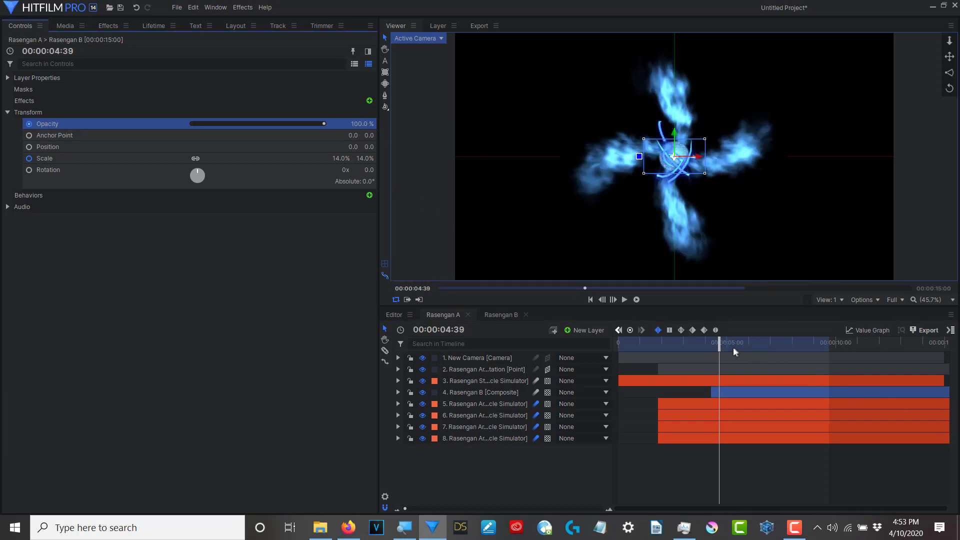
Keyframe the Rasengan B layer's scale at 80% at 00:00:09:51
left_click_drag(720, 343, 834, 341)
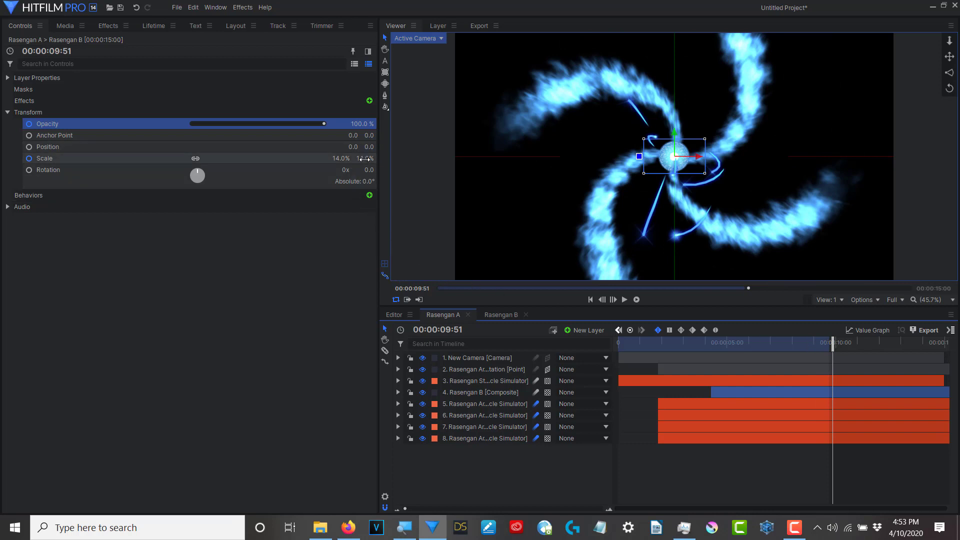
left_click_drag(365, 158, 398, 158)
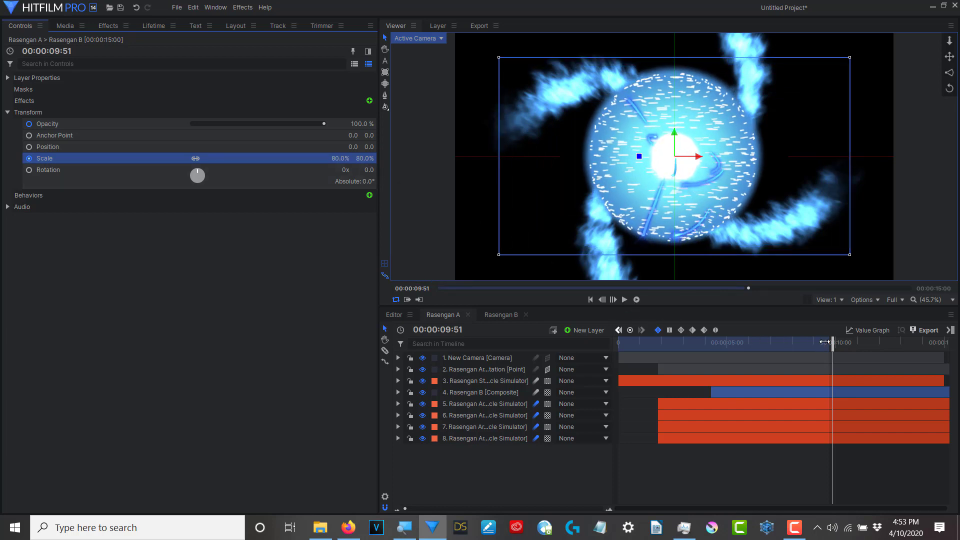
Limit the work area to the span from about 00:00:08:06 to the end and try a RAM preview of it
left_click_drag(825, 342, 956, 338)
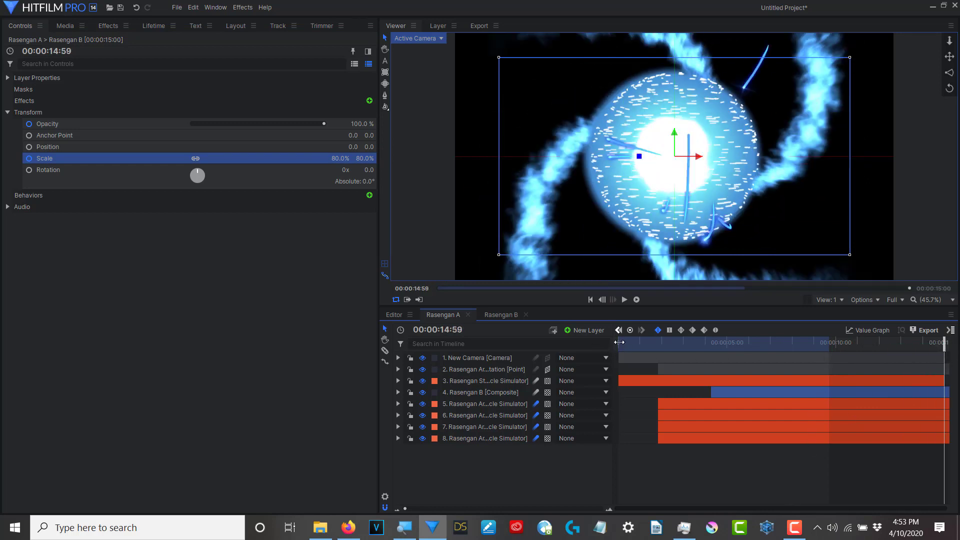
left_click_drag(619, 343, 792, 343)
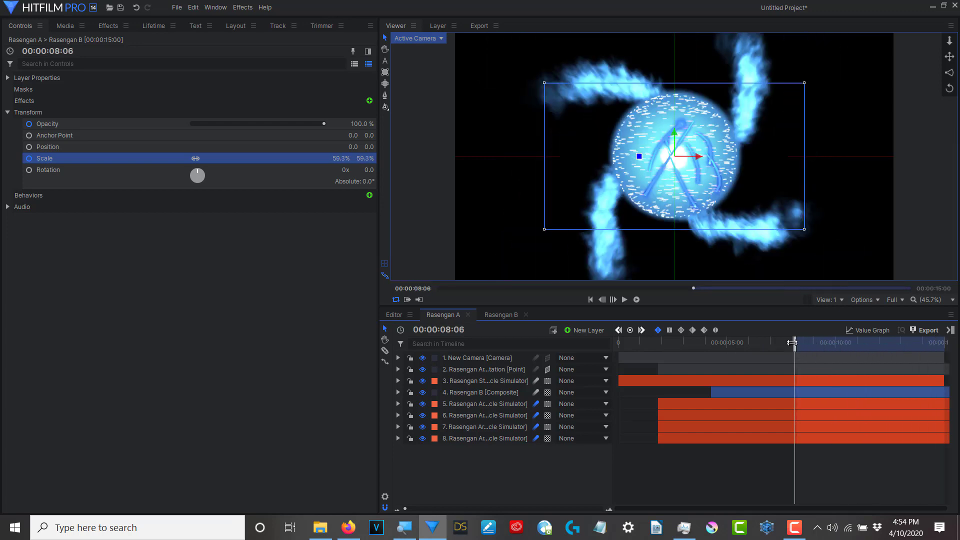
left_click(637, 299)
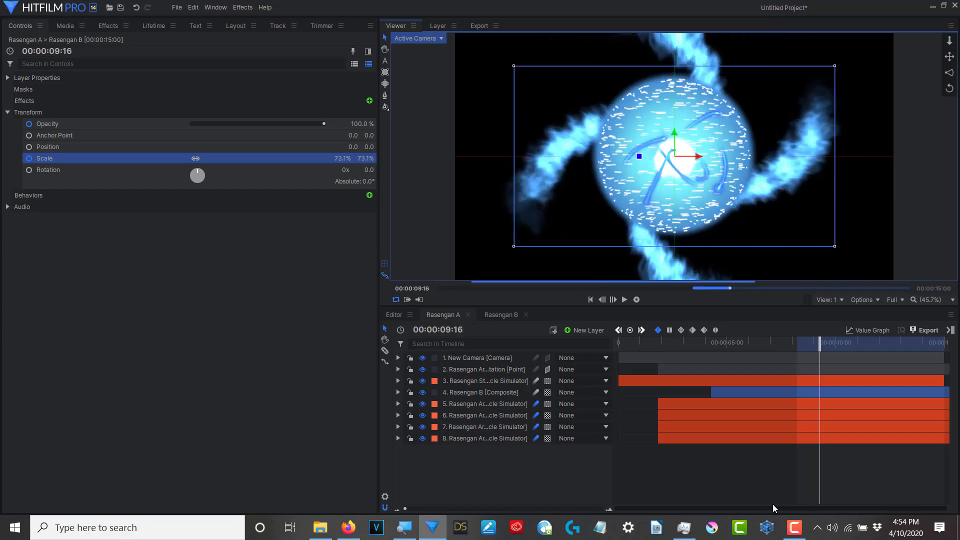
left_click(637, 300)
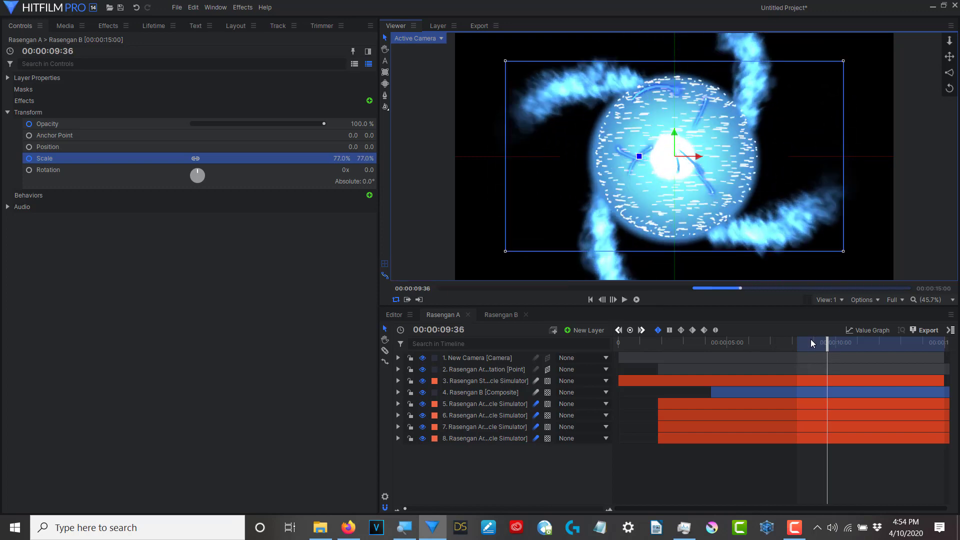
Extend the work area back to the start of the timeline and run a RAM preview to just past 00:00:07:00
left_click_drag(811, 342, 647, 343)
left_click_drag(815, 343, 618, 343)
left_click(637, 299)
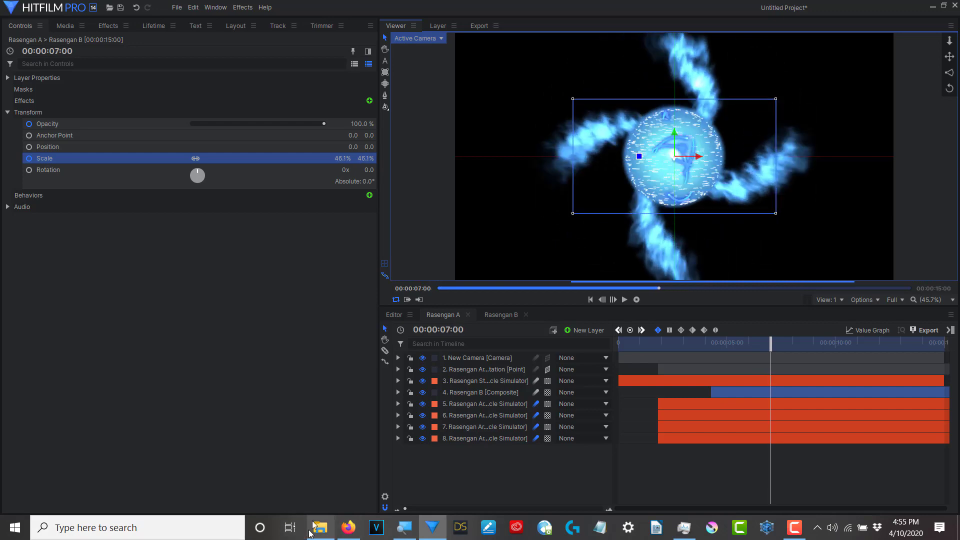
left_click(637, 299)
End the work area at 00:00:07:14 and play the Rasengan A composite from the beginning
left_click(419, 300)
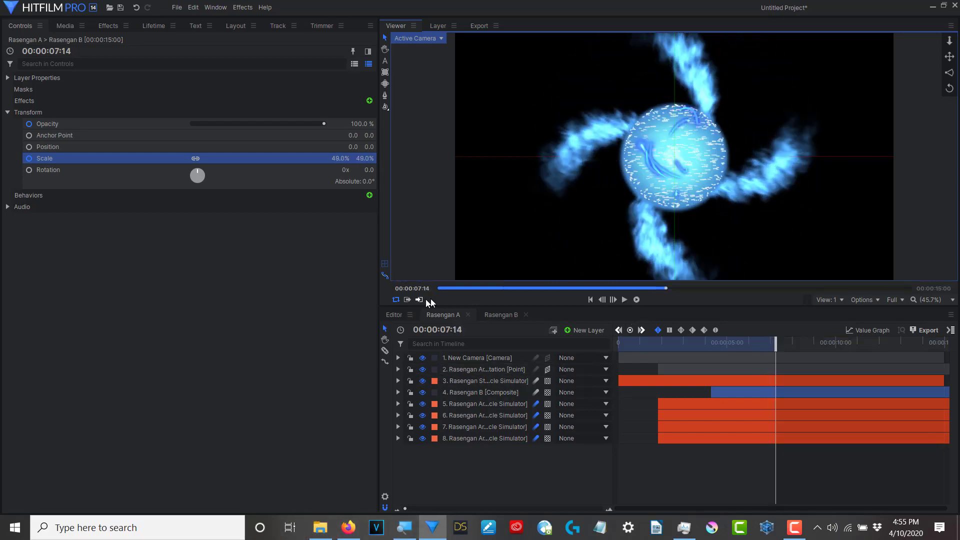
left_click(590, 299)
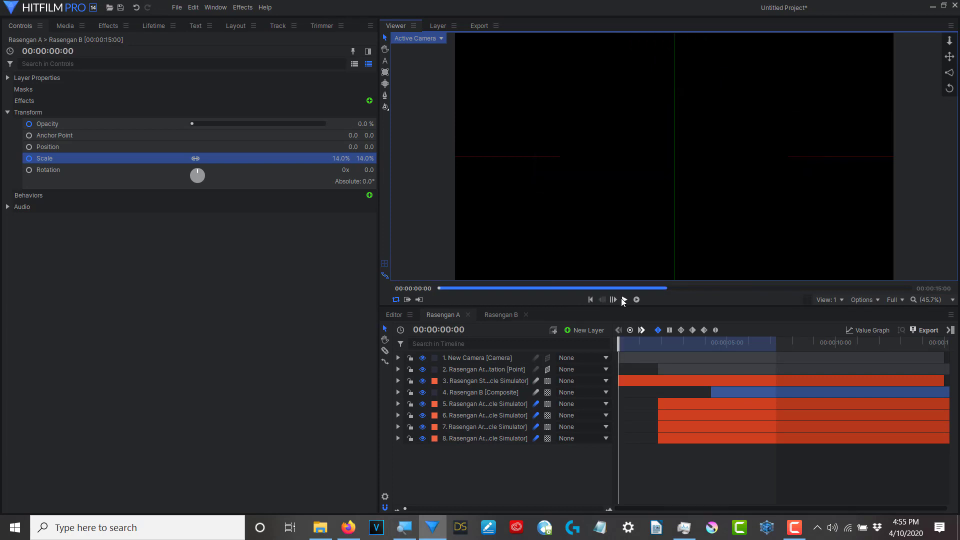
left_click(623, 299)
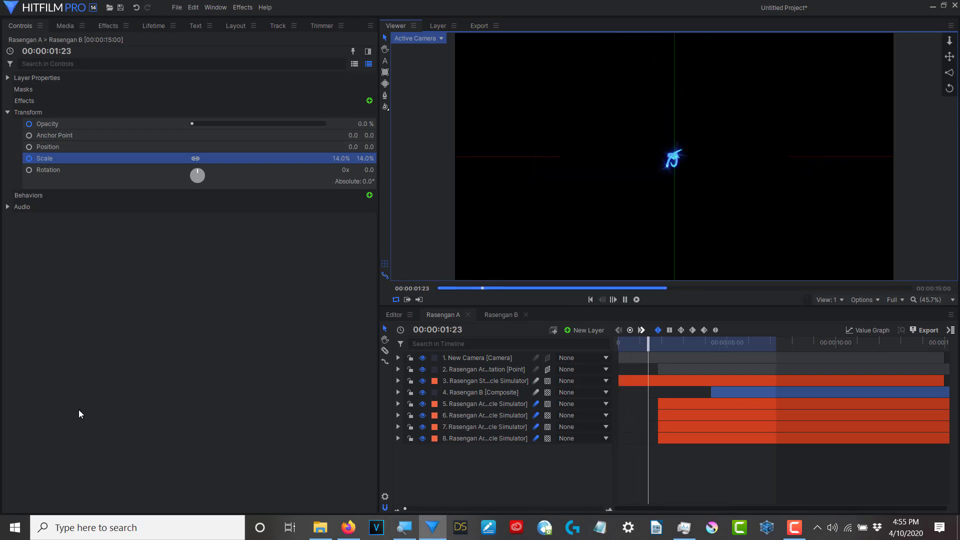